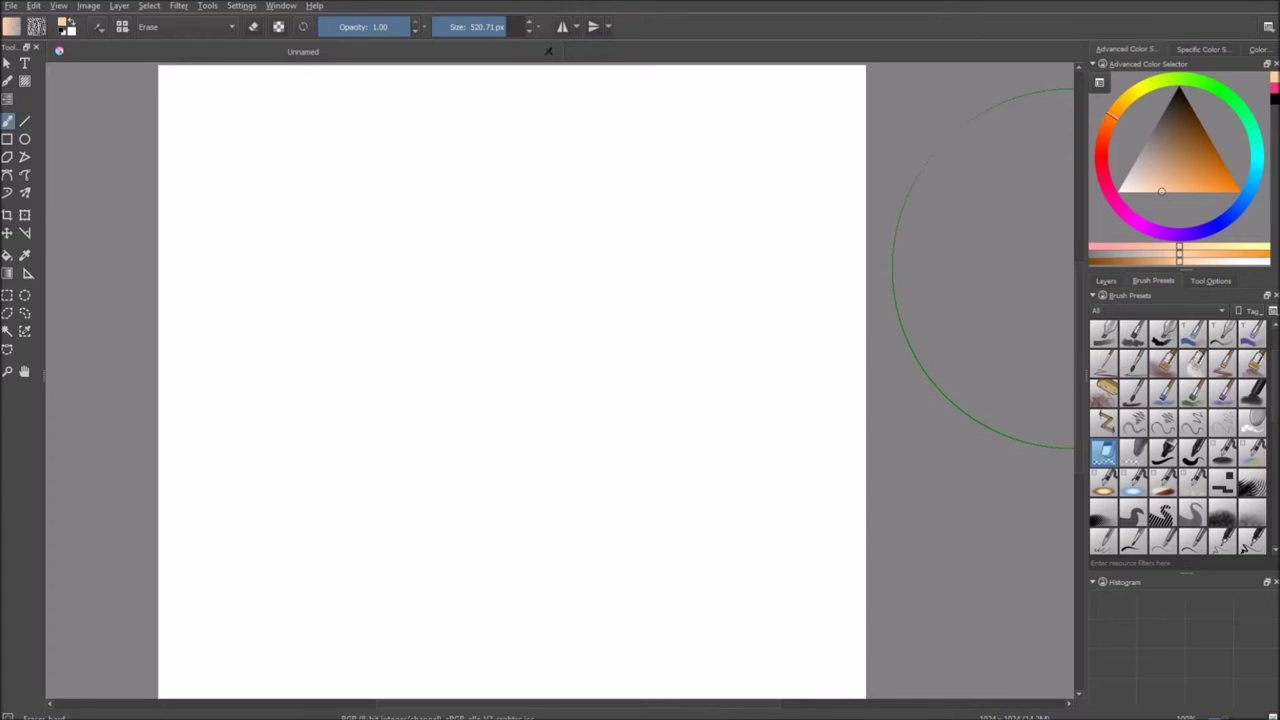
# - Look through the brush presets, sampling the basic, pixel and sketch ink brushes to find one for line drawing
pyautogui.scroll(2, 1178, 438)
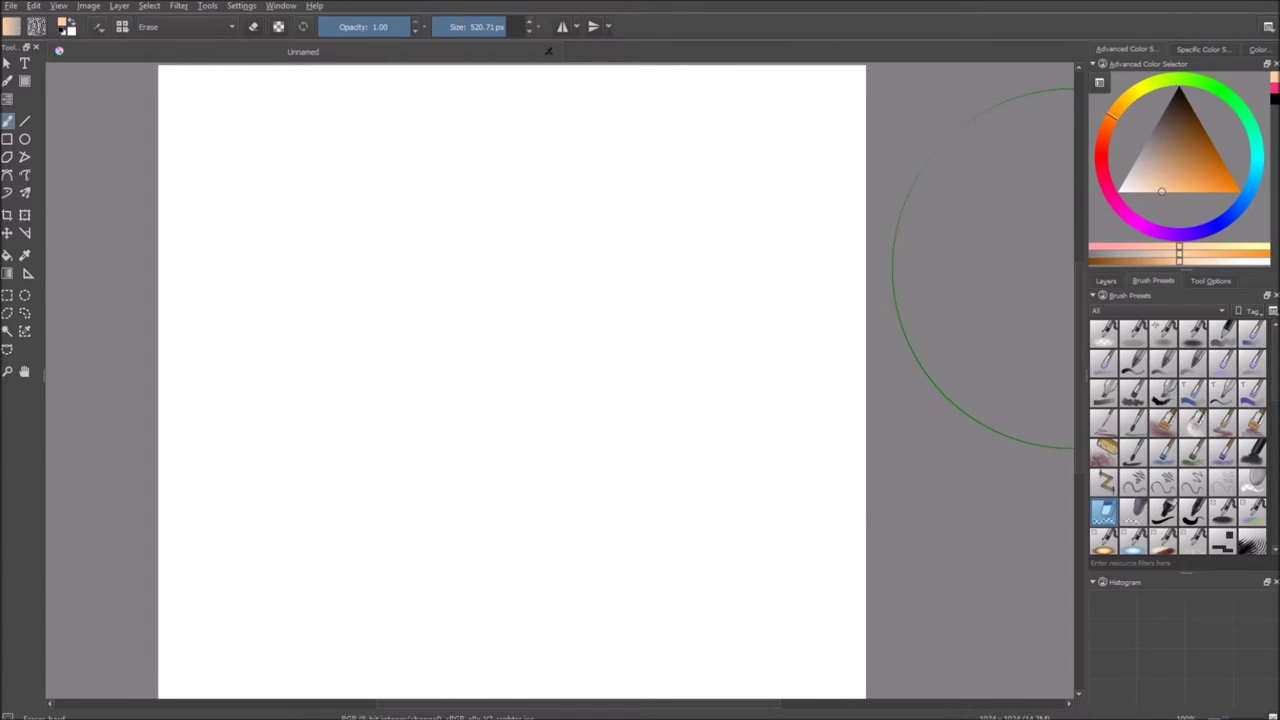
pyautogui.scroll(-1, 1178, 438)
pyautogui.scroll(1, 1178, 438)
pyautogui.click(1133, 364)
pyautogui.click(1163, 364)
pyautogui.click(1133, 364)
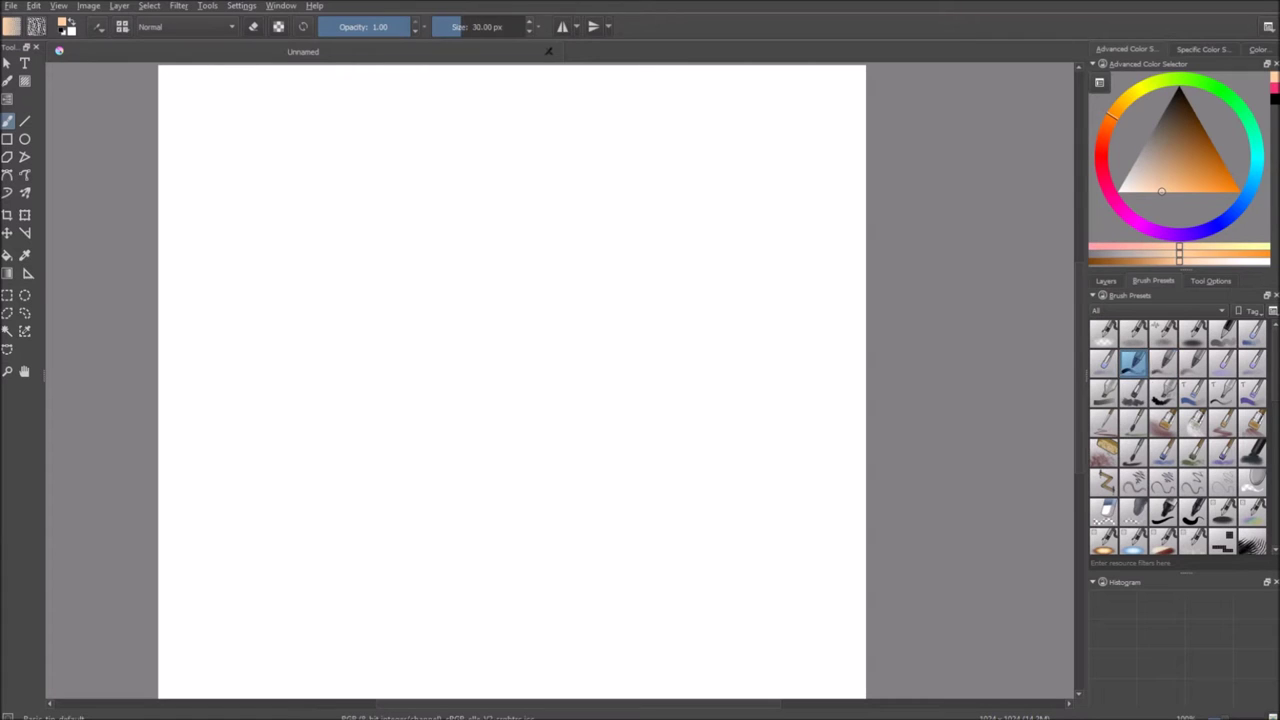
pyautogui.scroll(-6, 1178, 438)
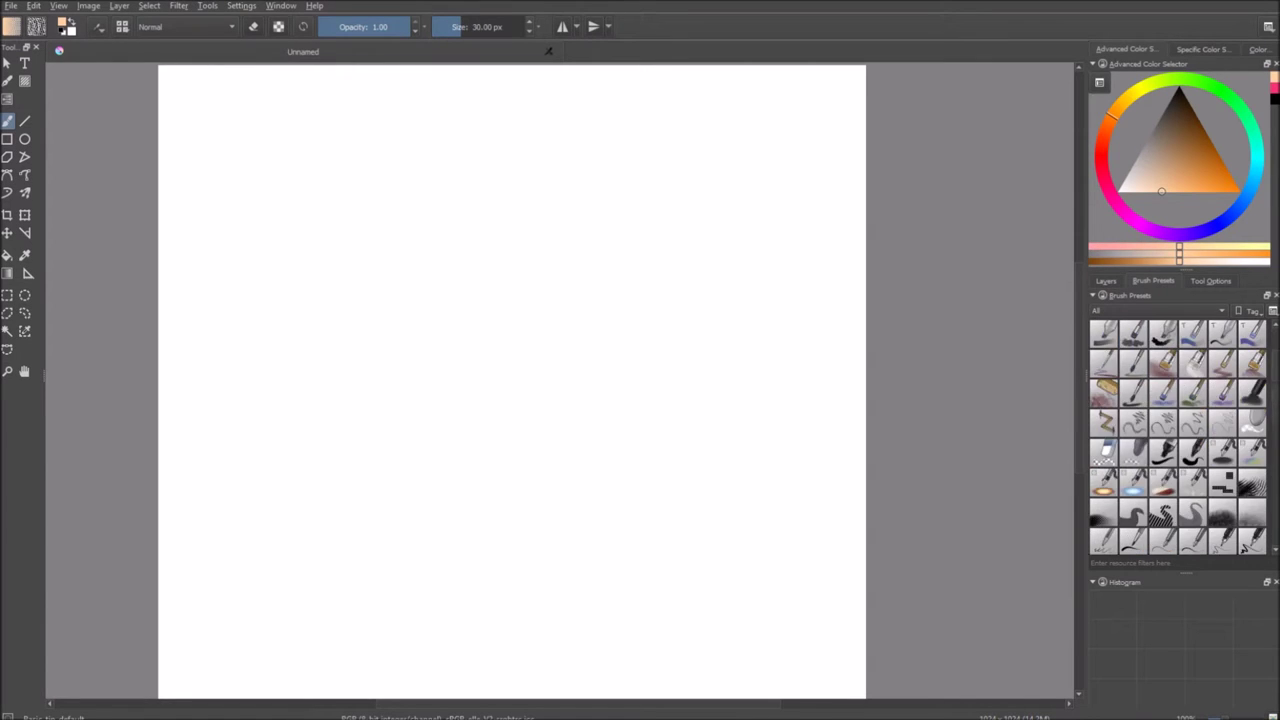
pyautogui.click(1223, 422)
pyautogui.click(1163, 453)
pyautogui.click(1133, 482)
pyautogui.click(1163, 482)
pyautogui.click(1104, 512)
pyautogui.click(1133, 512)
pyautogui.click(1163, 512)
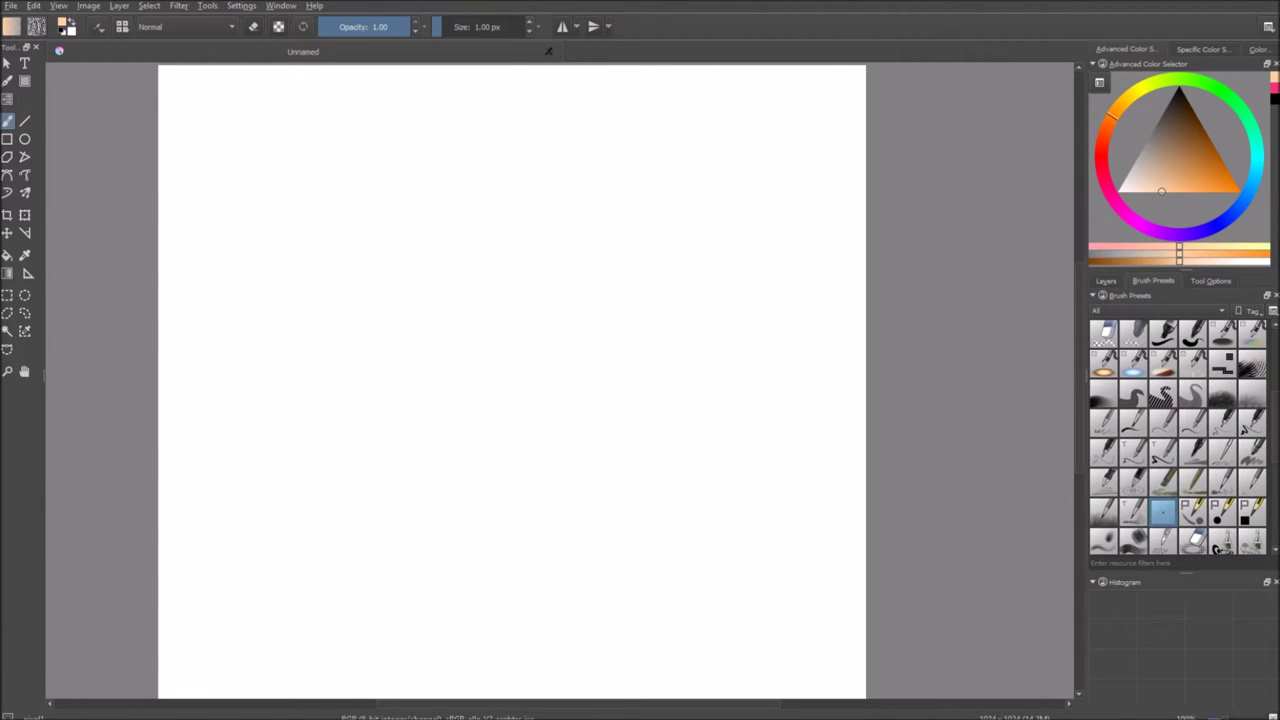
pyautogui.scroll(-2, 1163, 500)
pyautogui.scroll(-1, 1163, 512)
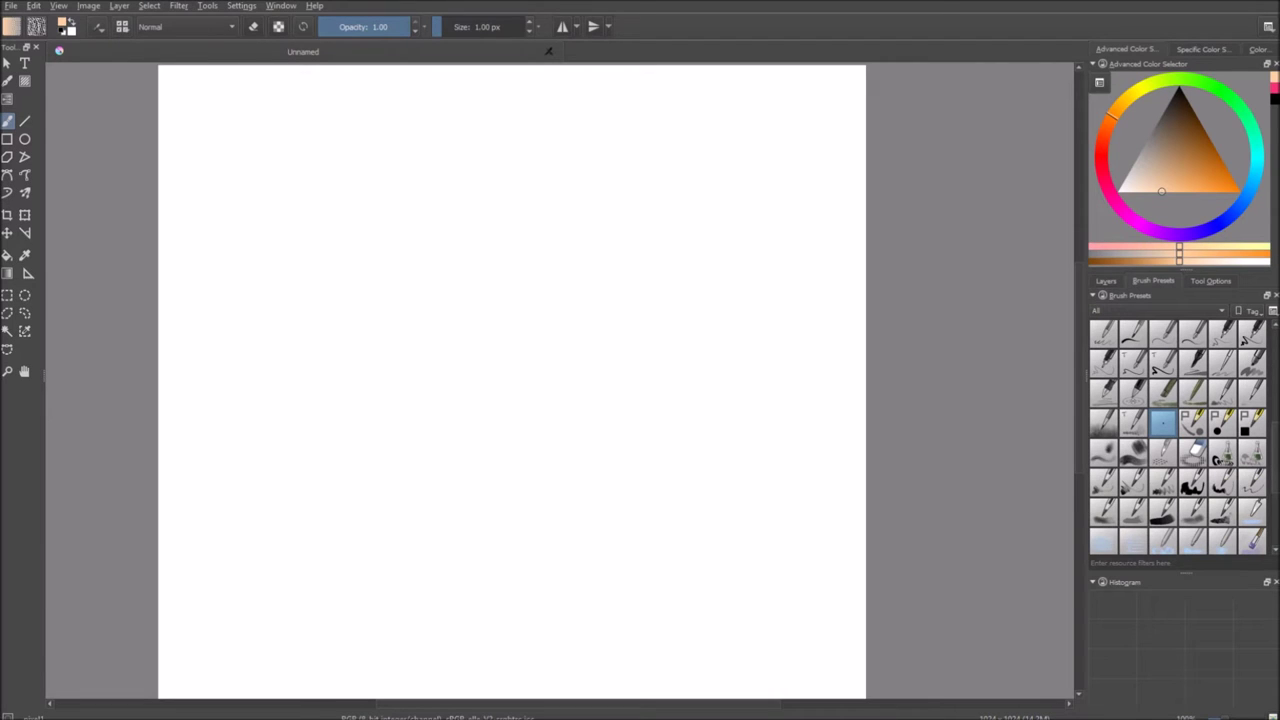
pyautogui.scroll(-1, 1163, 512)
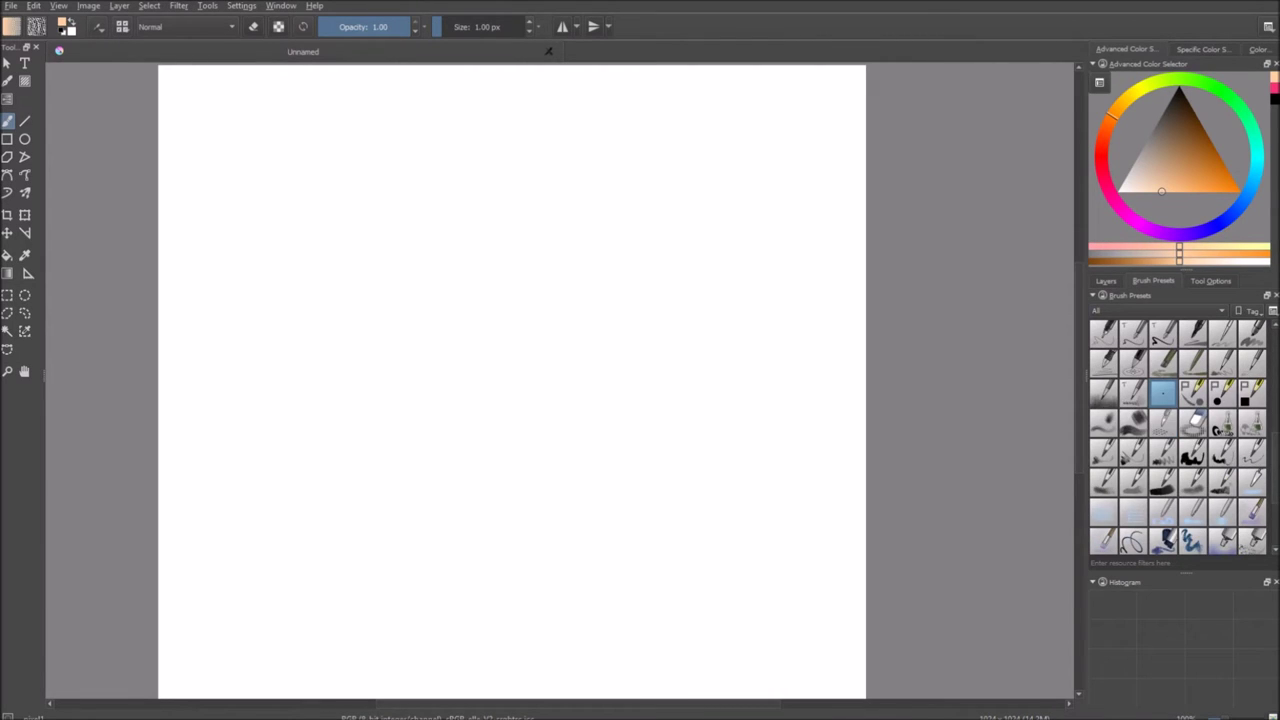
pyautogui.scroll(1, 1163, 512)
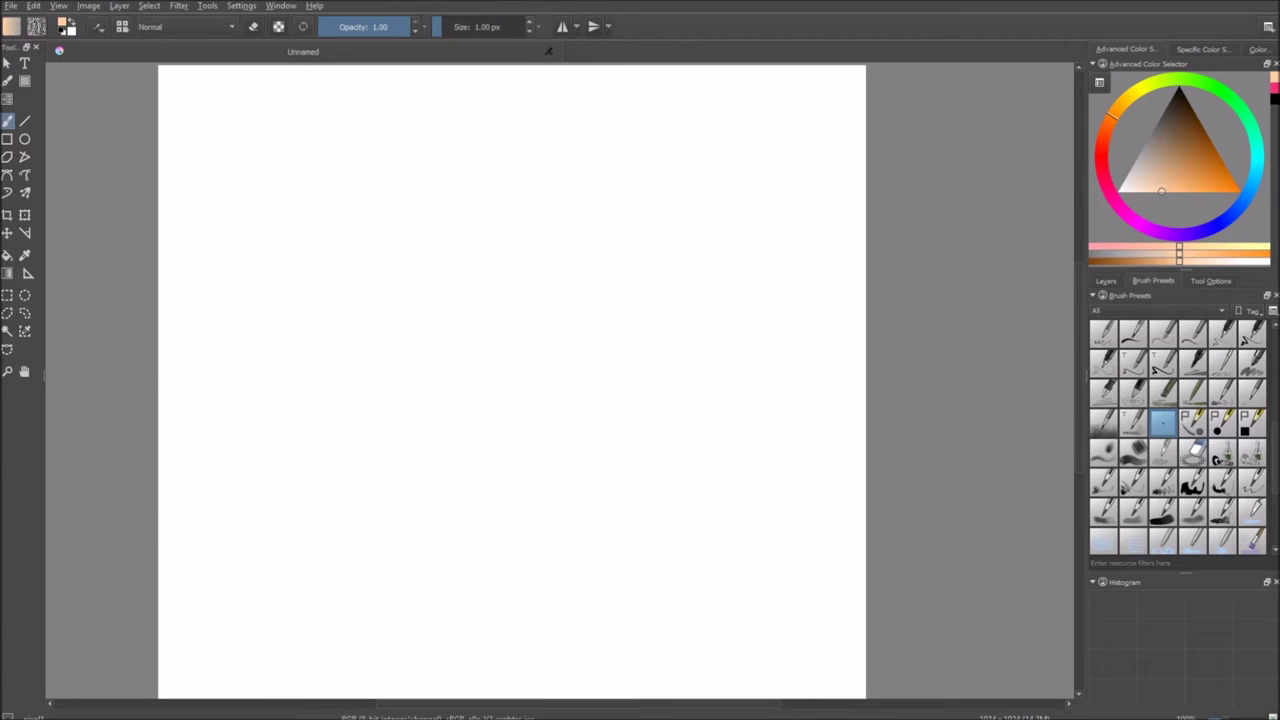
pyautogui.click(1192, 484)
pyautogui.scroll(2, 1192, 484)
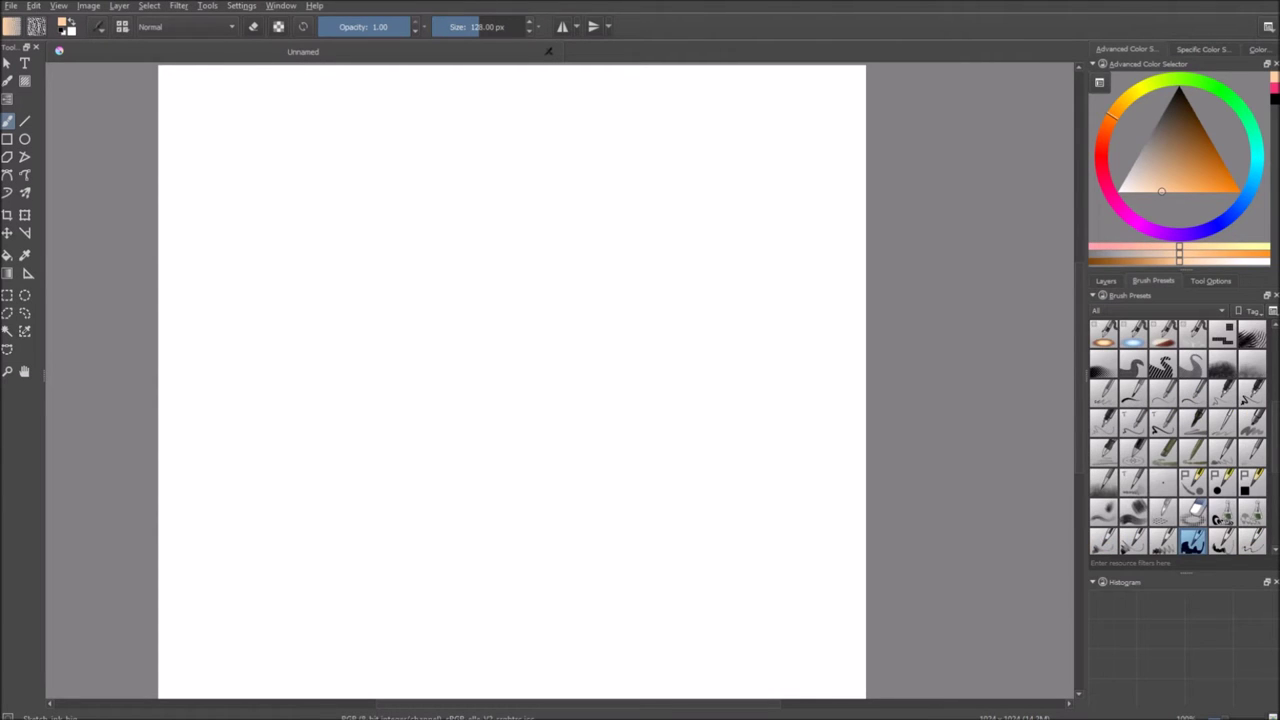
# - Try a short stroke with the Layout block brush on the canvas and undo it
pyautogui.click(1192, 423)
pyautogui.moveTo(563, 214)
pyautogui.mouseDown()
pyautogui.moveTo(530, 288)
pyautogui.moveTo(520, 271)
pyautogui.moveTo(540, 222)
pyautogui.mouseUp()
pyautogui.hotkey('ctrl', 'z')
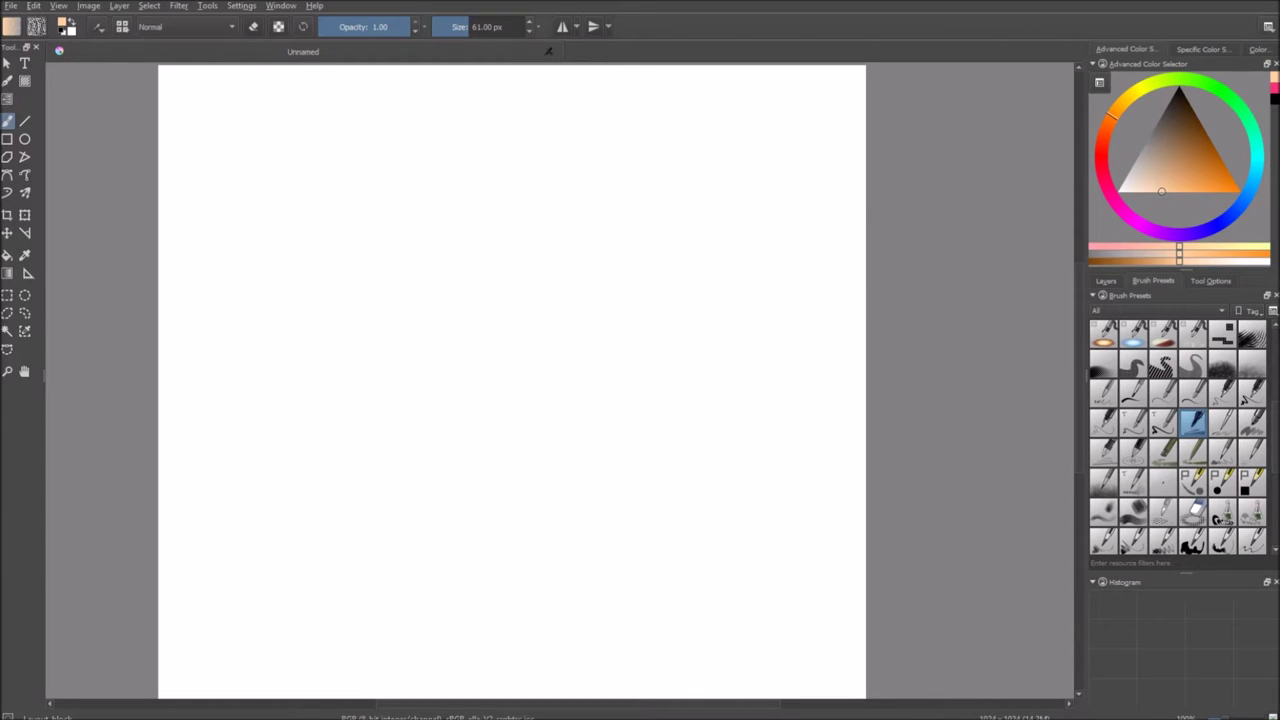
# - Reset the colours to black and white and choose the Ink brush 25 preset
pyautogui.press('d')
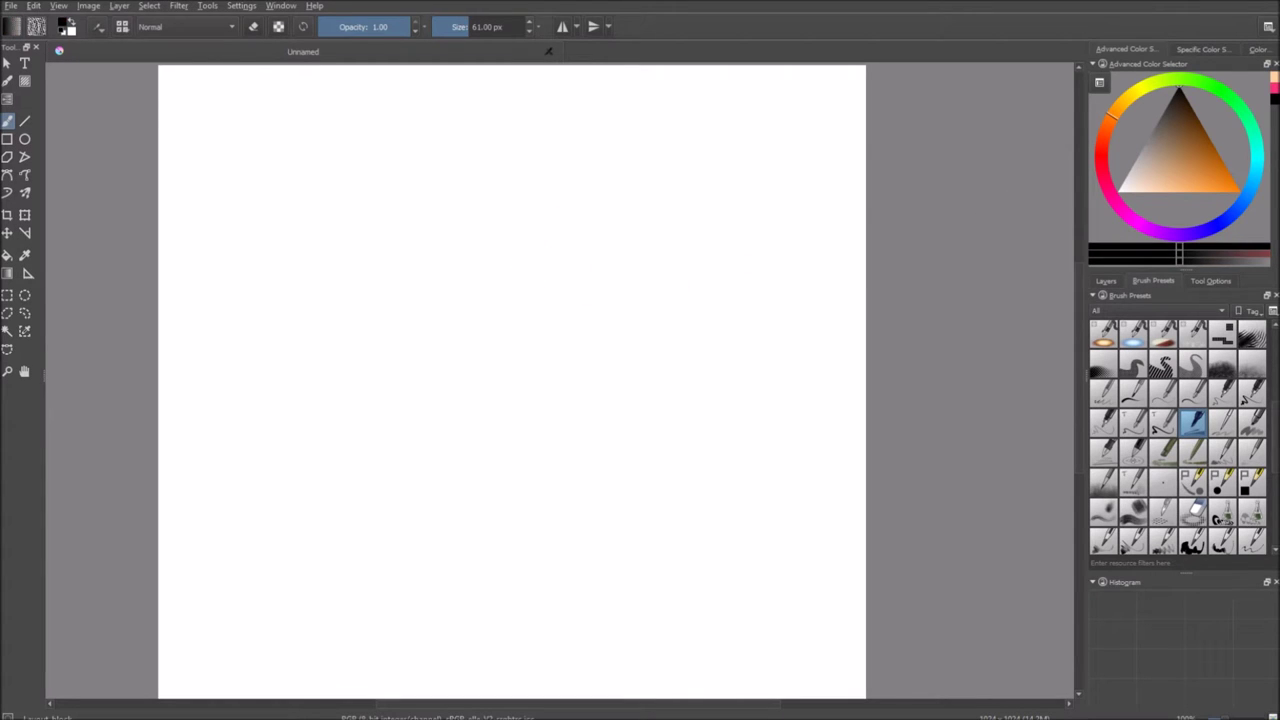
pyautogui.scroll(2, 1180, 438)
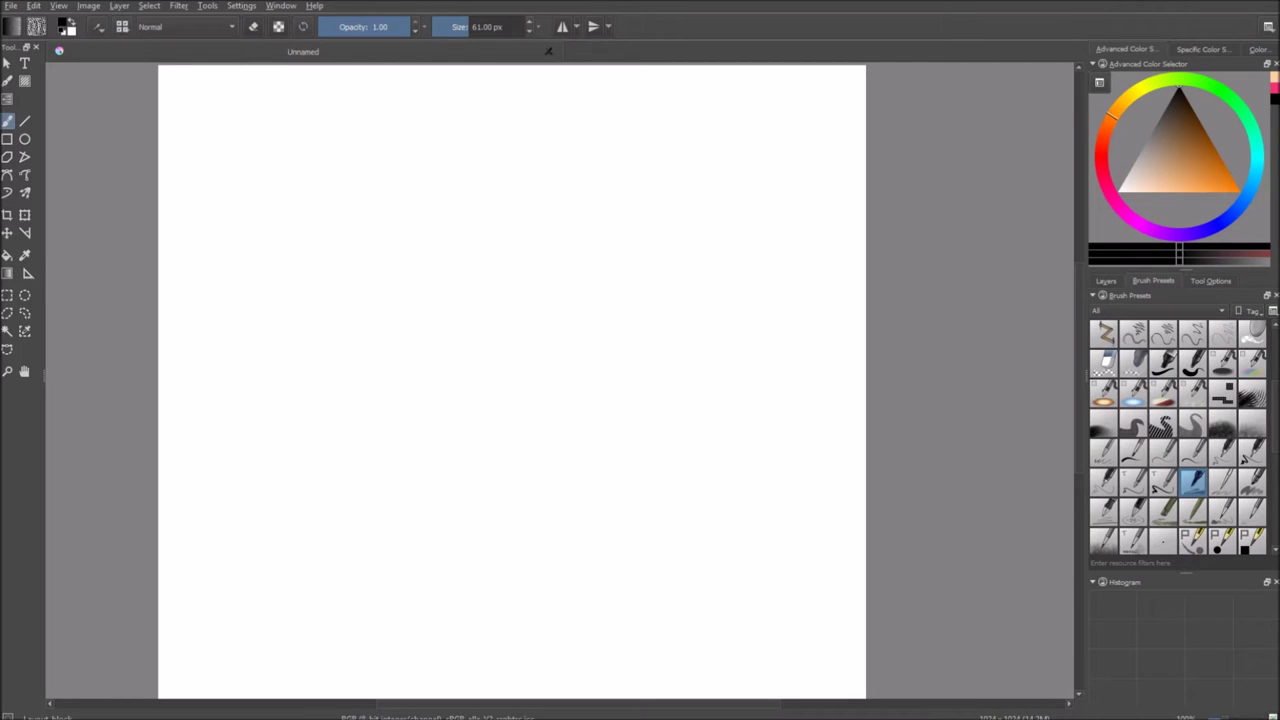
pyautogui.click(1132, 452)
# - Try a few test strokes with the ink brush and clear the canvas
pyautogui.moveTo(582, 199)
pyautogui.mouseDown()
pyautogui.moveTo(491, 277)
pyautogui.moveTo(616, 256)
pyautogui.moveTo(621, 281)
pyautogui.moveTo(540, 328)
pyautogui.moveTo(478, 264)
pyautogui.moveTo(565, 328)
pyautogui.mouseUp()
pyautogui.hotkey('ctrl', 'z')
pyautogui.press('Delete')
pyautogui.moveTo(529, 186)
pyautogui.mouseDown()
pyautogui.moveTo(603, 277)
pyautogui.moveTo(590, 200)
pyautogui.moveTo(474, 177)
pyautogui.moveTo(491, 160)
pyautogui.moveTo(486, 214)
pyautogui.mouseUp()
pyautogui.press('Delete')
pyautogui.press('Delete')
pyautogui.press('Delete')
pyautogui.press('Delete')
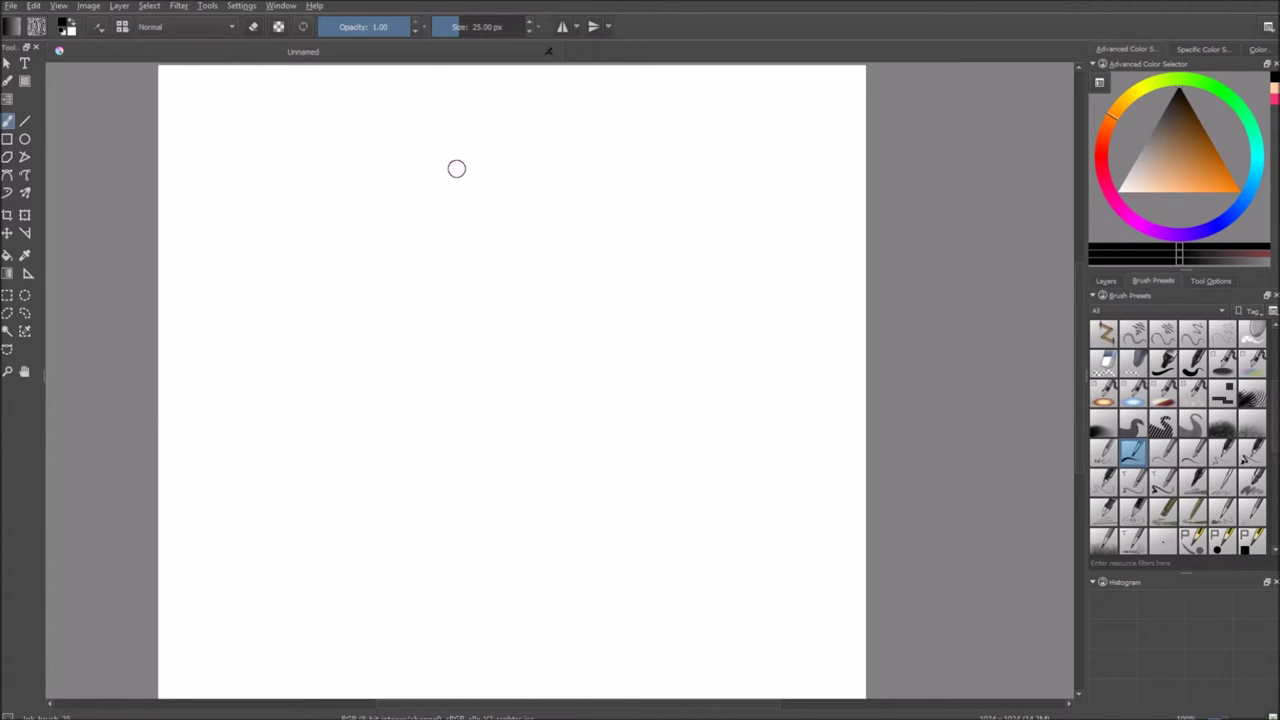
# - Try sketching a round head shape near the canvas's upper middle, undoing the first attempts
pyautogui.moveTo(554, 194)
pyautogui.mouseDown()
pyautogui.moveTo(570, 212)
pyautogui.moveTo(576, 184)
pyautogui.mouseUp()
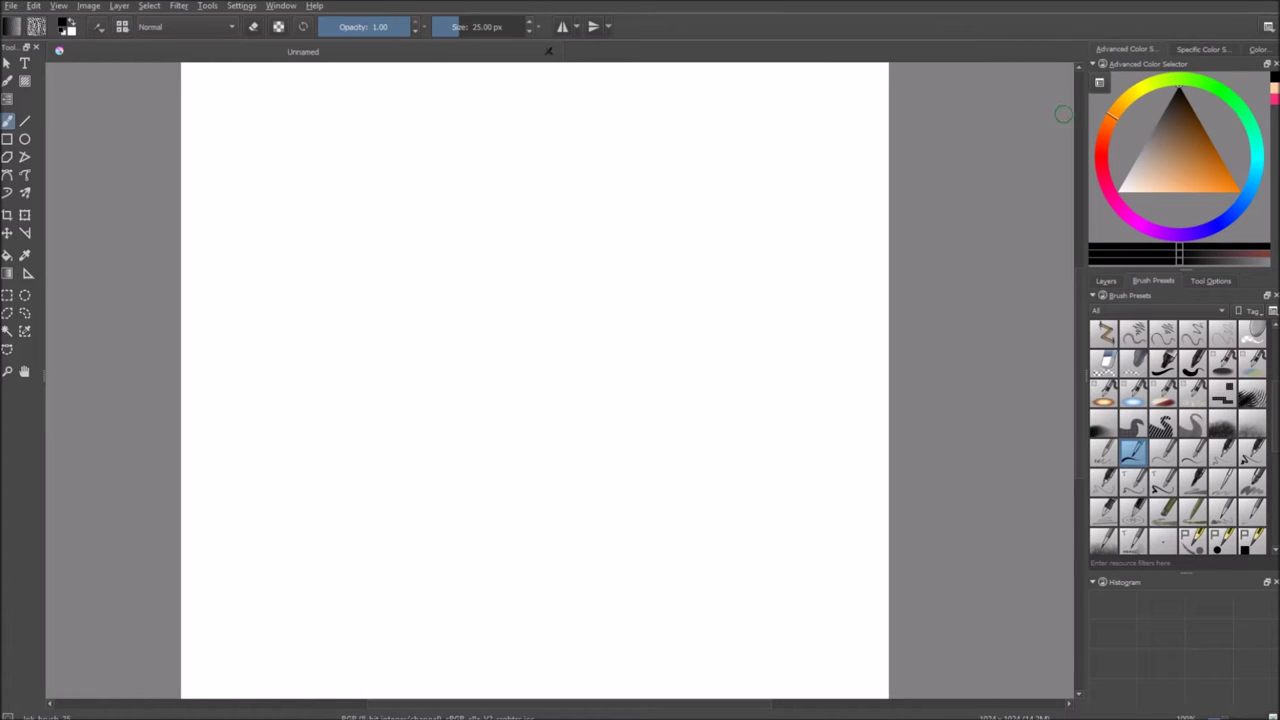
pyautogui.moveTo(684, 210)
pyautogui.mouseDown()
pyautogui.moveTo(673, 208)
pyautogui.moveTo(687, 184)
pyautogui.mouseUp()
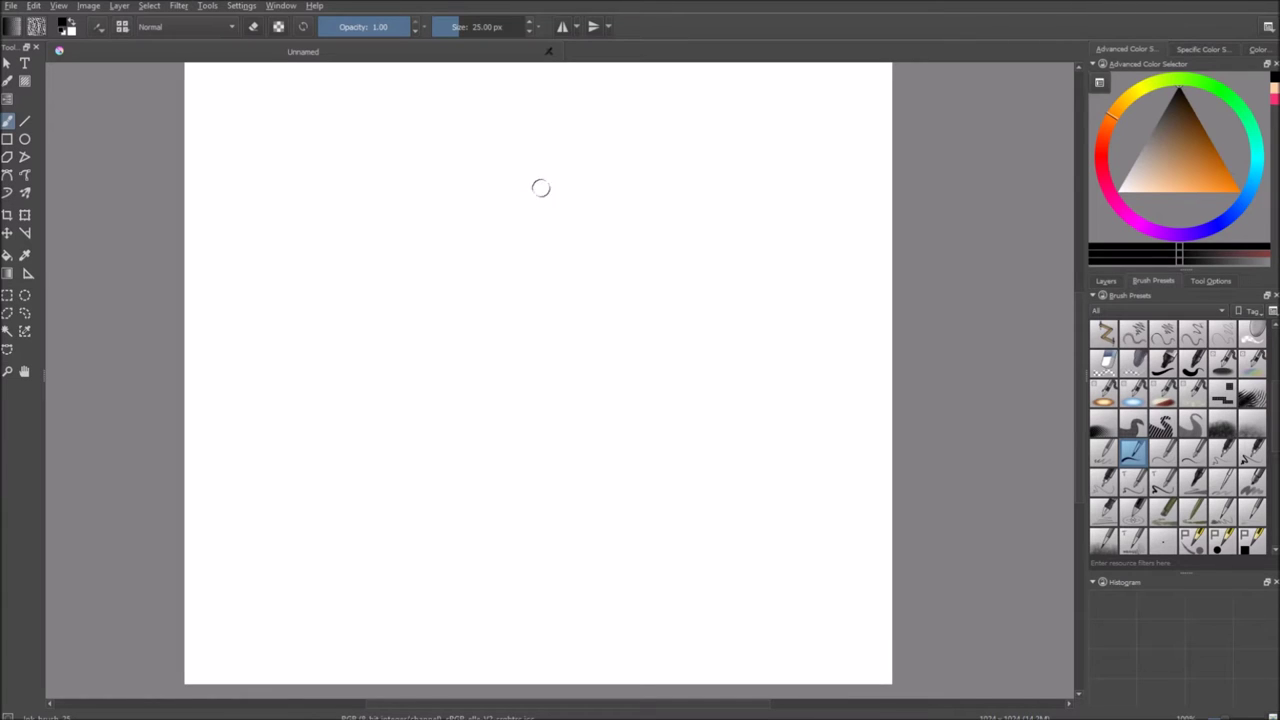
pyautogui.moveTo(686, 195); pyautogui.dragTo(684, 189)
pyautogui.moveTo(443, 222)
pyautogui.mouseDown()
pyautogui.moveTo(500, 182)
pyautogui.moveTo(540, 188)
pyautogui.moveTo(520, 180)
pyautogui.moveTo(562, 262)
pyautogui.moveTo(562, 296)
pyautogui.mouseUp()
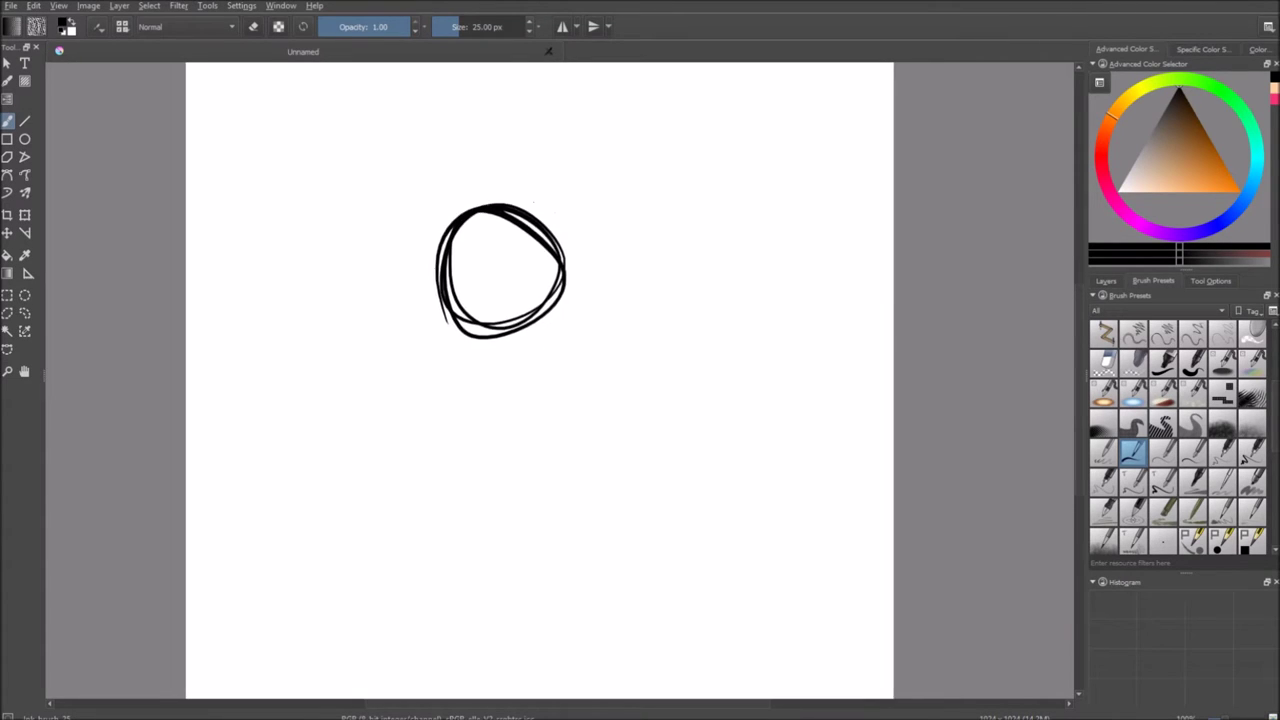
pyautogui.hotkey('ctrl', 'z')
pyautogui.moveTo(524, 198)
pyautogui.mouseDown()
pyautogui.moveTo(562, 184)
pyautogui.moveTo(580, 295)
pyautogui.moveTo(544, 172)
pyautogui.moveTo(478, 288)
pyautogui.moveTo(507, 181)
pyautogui.mouseUp()
pyautogui.hotkey('ctrl', 'z')
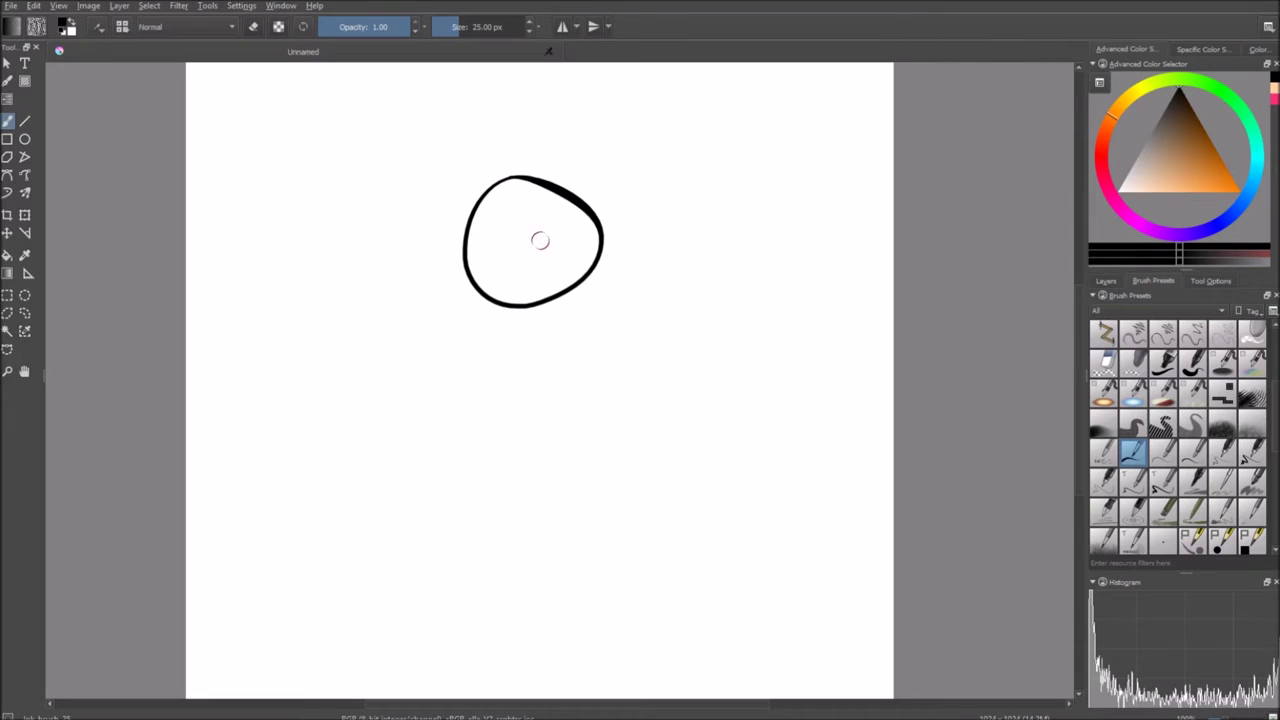
pyautogui.scroll(1, 555, 253)
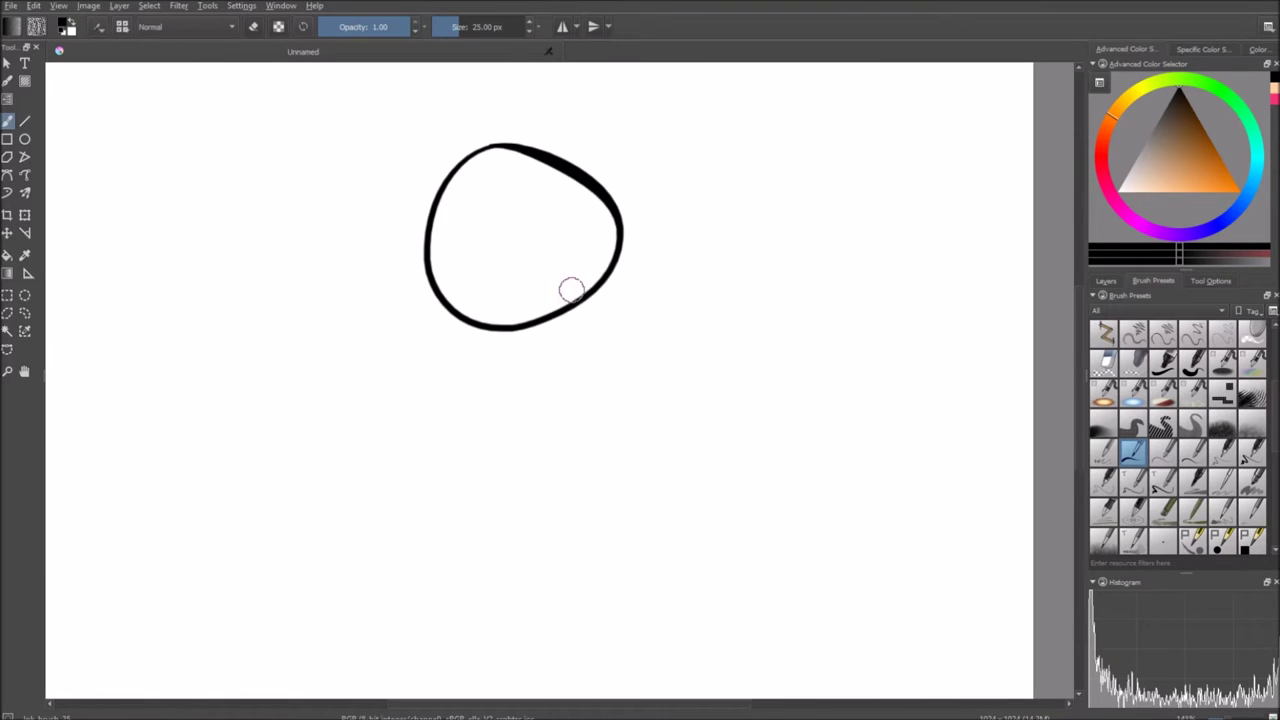
# - Clear the canvas and draw a larger egg-shaped head outline in its upper middle with a small gap at the crown
pyautogui.press('Delete')
pyautogui.moveTo(528, 160); pyautogui.dragTo(469, 149)
pyautogui.press('Delete')
pyautogui.moveTo(554, 137)
pyautogui.mouseDown()
pyautogui.moveTo(463, 134)
pyautogui.moveTo(547, 134)
pyautogui.mouseUp()
pyautogui.press('Delete')
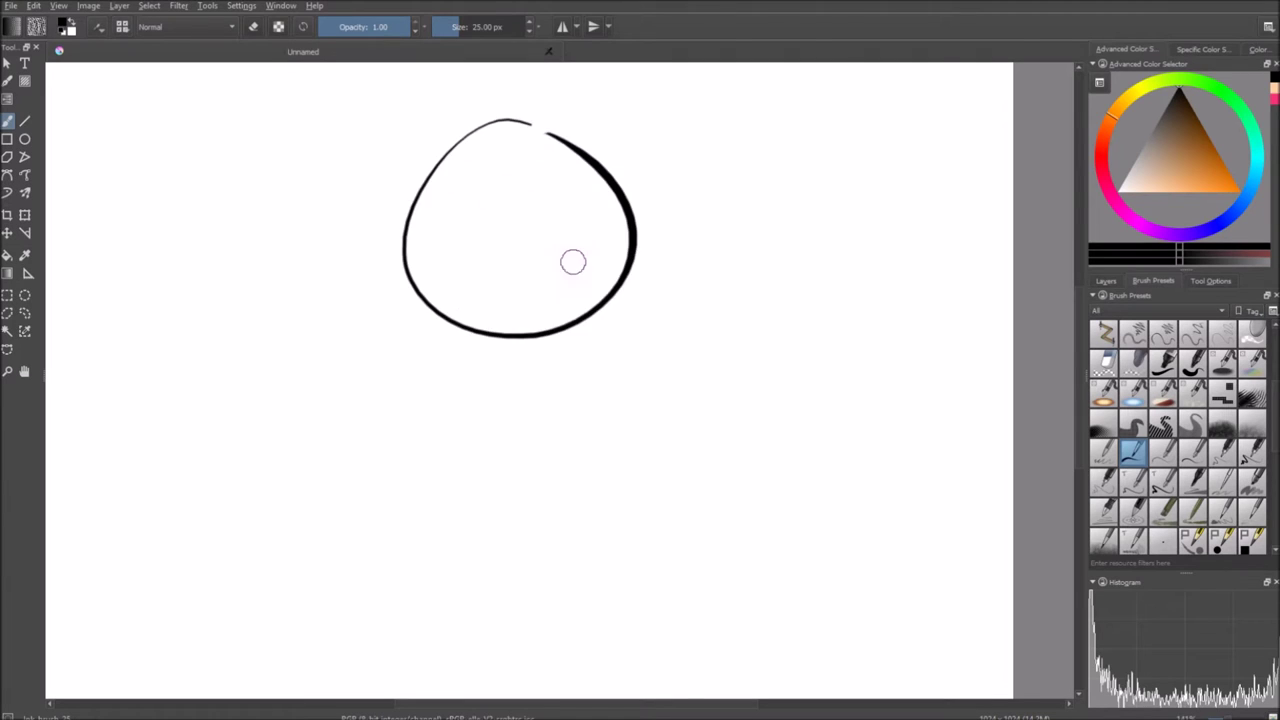
# - Try sketching an angry left eye with a straight lid and slanted brow, and undo its strokes
pyautogui.moveTo(571, 257); pyautogui.dragTo(571, 271)
pyautogui.moveTo(457, 248); pyautogui.dragTo(467, 297)
pyautogui.hotkey('ctrl', 'z')
pyautogui.hotkey('ctrl', 'z')
pyautogui.moveTo(440, 282); pyautogui.dragTo(510, 285)
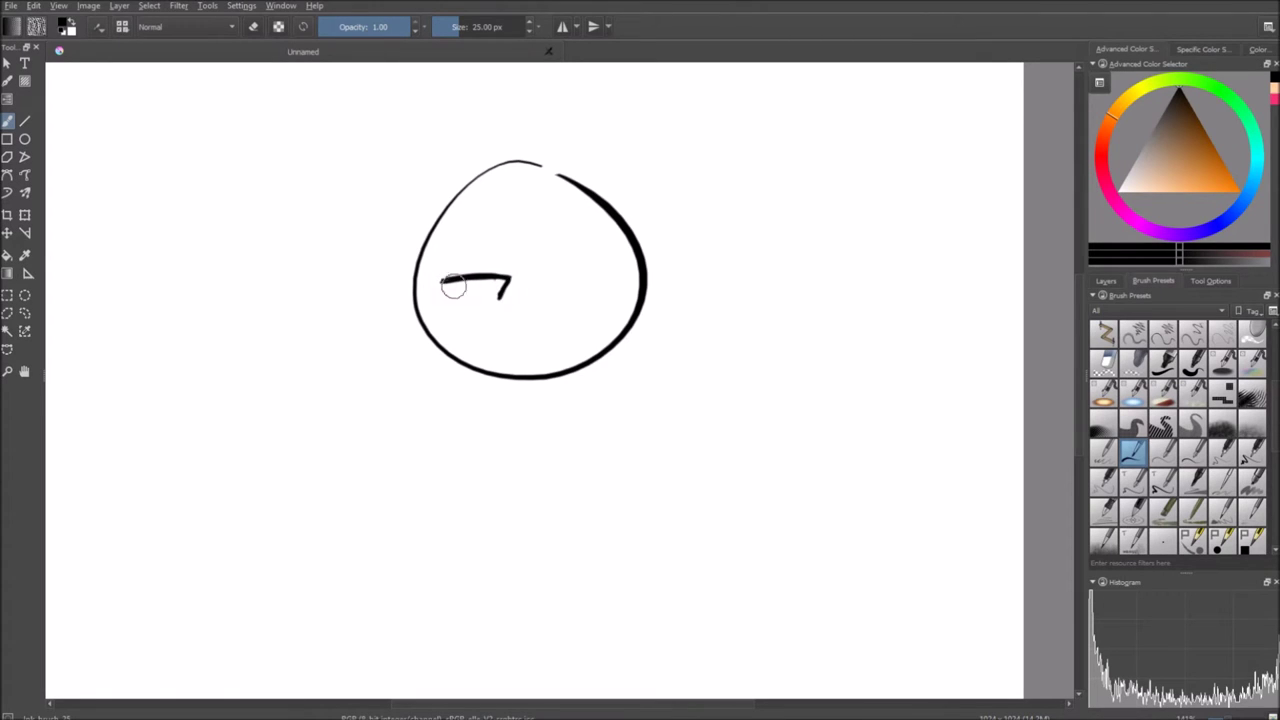
pyautogui.moveTo(437, 260)
pyautogui.mouseDown()
pyautogui.moveTo(513, 280)
pyautogui.moveTo(467, 290)
pyautogui.mouseUp()
pyautogui.moveTo(492, 284); pyautogui.dragTo(485, 291)
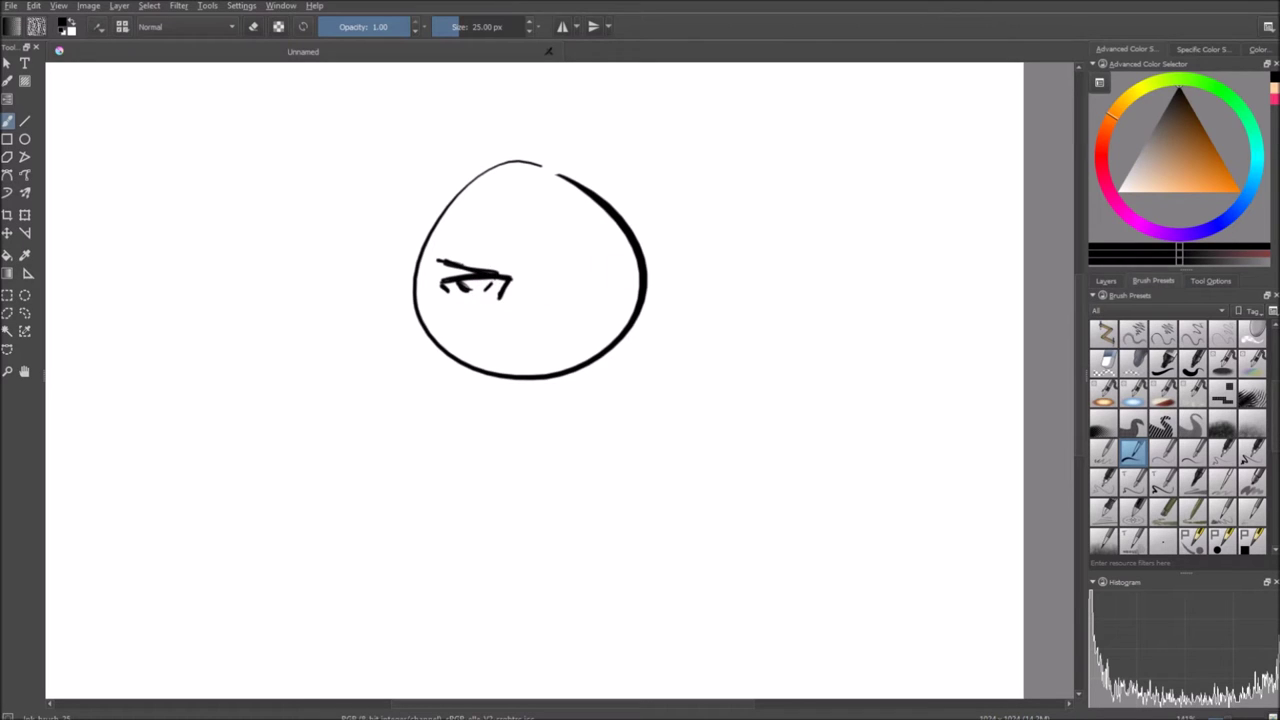
pyautogui.moveTo(580, 304); pyautogui.dragTo(582, 302)
pyautogui.hotkey('ctrl', 'z')
pyautogui.hotkey('ctrl', 'z')
pyautogui.hotkey('ctrl', 'z')
pyautogui.hotkey('ctrl', 'z')
pyautogui.hotkey('ctrl', 'z')
pyautogui.hotkey('ctrl', 'z')
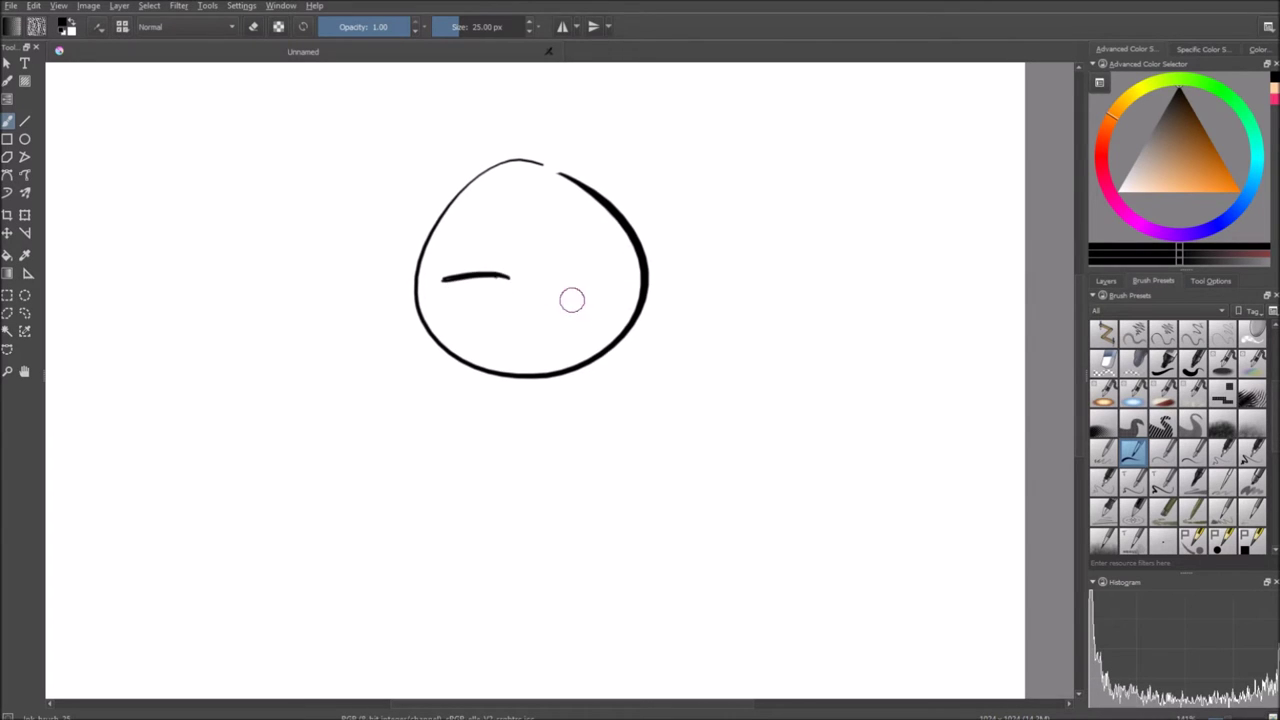
# - Draw two angry eyes inside the head, each with a dark pupil and an eyebrow slanting down toward the nose
pyautogui.moveTo(477, 276)
pyautogui.mouseDown()
pyautogui.moveTo(507, 262)
pyautogui.moveTo(529, 288)
pyautogui.moveTo(445, 296)
pyautogui.moveTo(472, 267)
pyautogui.moveTo(508, 291)
pyautogui.moveTo(459, 294)
pyautogui.moveTo(481, 279)
pyautogui.moveTo(459, 261)
pyautogui.moveTo(524, 267)
pyautogui.mouseUp()
pyautogui.hotkey('ctrl', 'z')
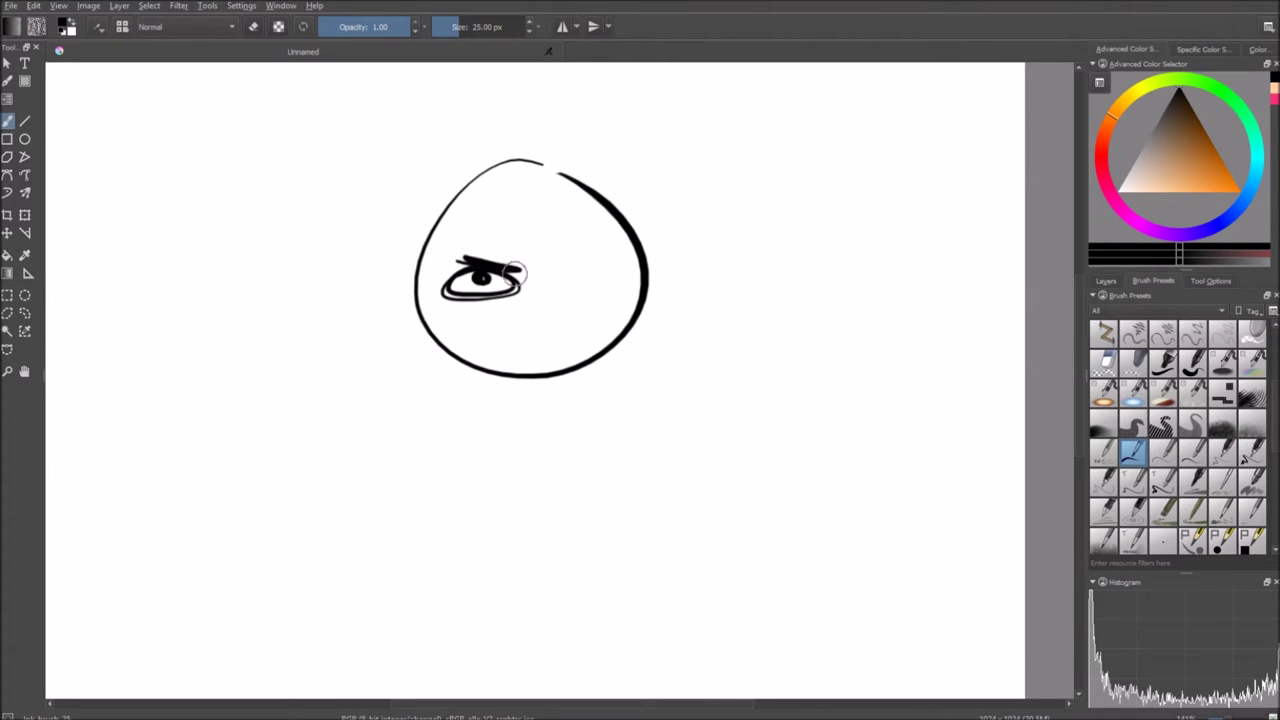
pyautogui.moveTo(599, 286); pyautogui.dragTo(582, 298)
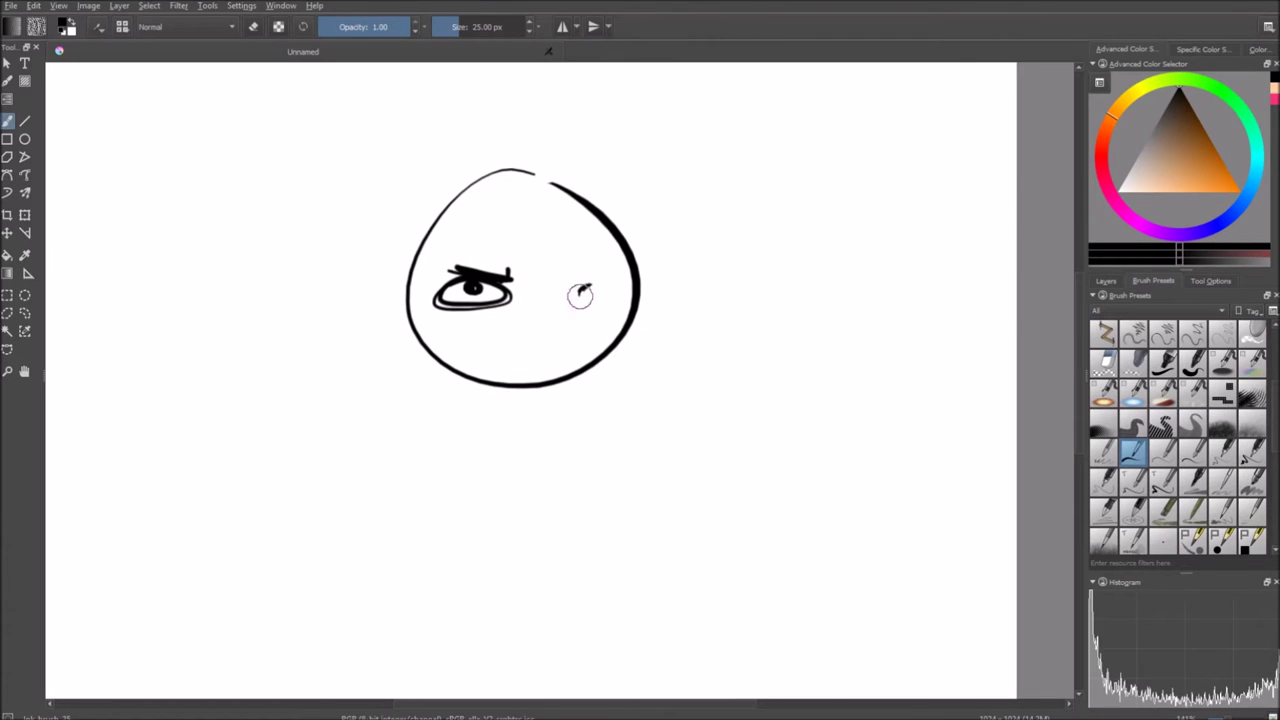
pyautogui.moveTo(598, 300)
pyautogui.mouseDown()
pyautogui.moveTo(624, 298)
pyautogui.moveTo(614, 283)
pyautogui.moveTo(585, 288)
pyautogui.moveTo(620, 271)
pyautogui.mouseUp()
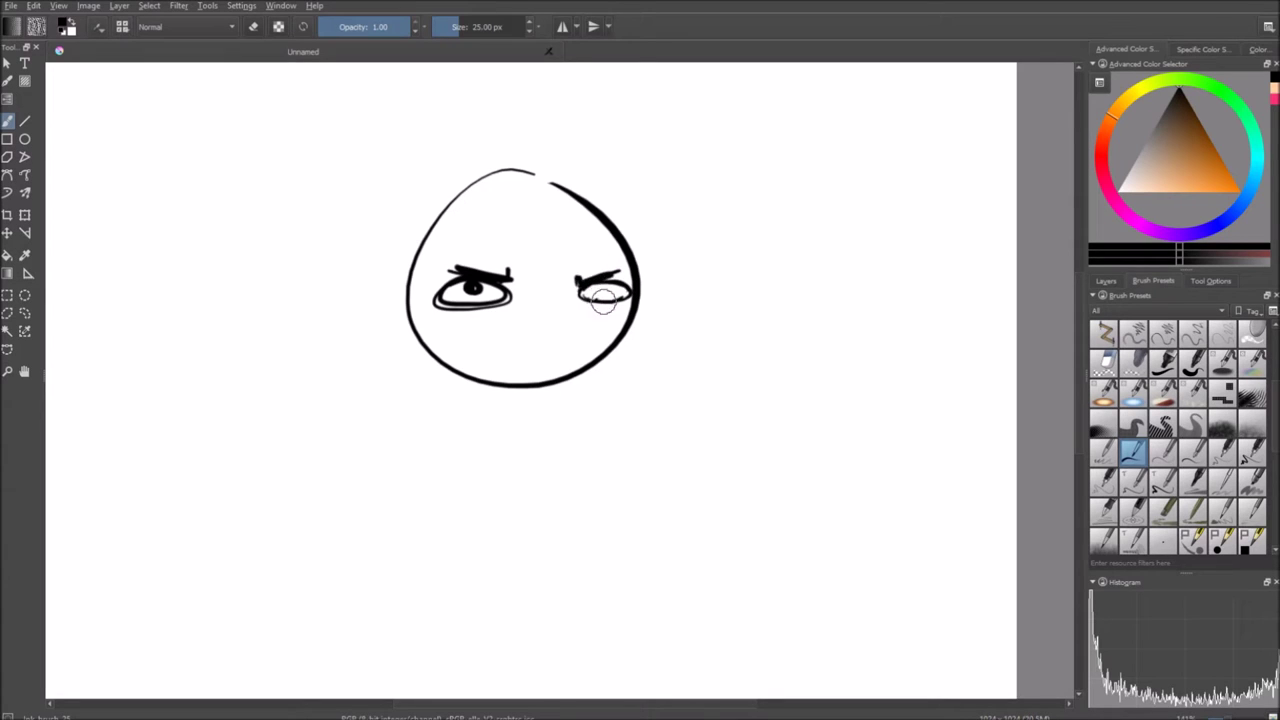
pyautogui.moveTo(599, 289); pyautogui.dragTo(600, 291)
# - Draw a small black oval nose between the eyes and a down-turned, pointed mouth below it
pyautogui.moveTo(586, 343); pyautogui.dragTo(566, 317)
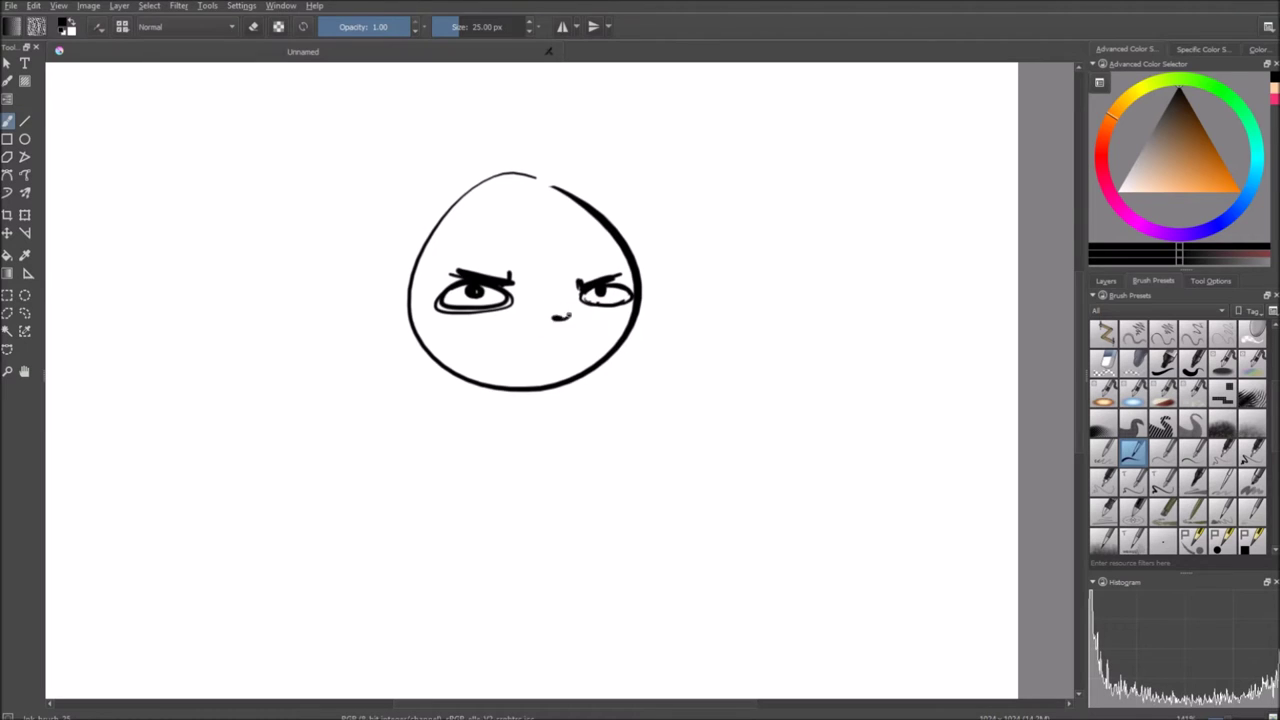
pyautogui.moveTo(524, 352); pyautogui.dragTo(553, 337)
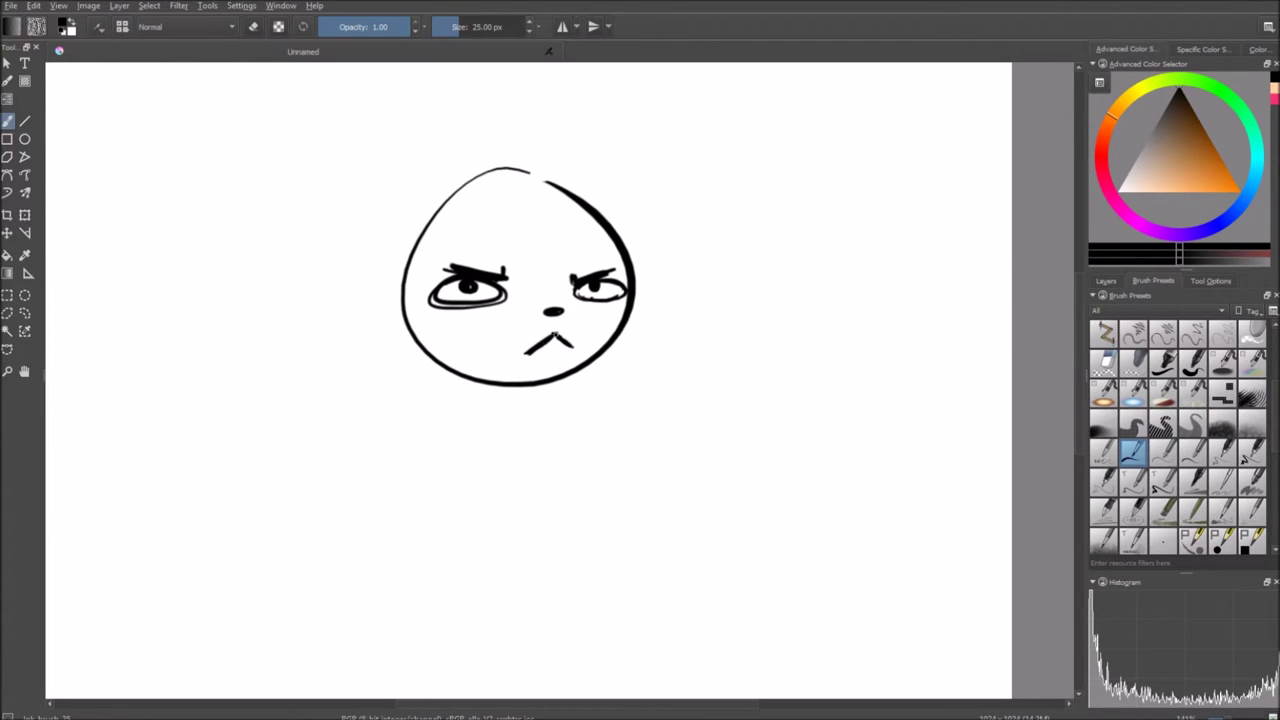
# - Try outlining a rounded body behind the head, starting at the head's right edge, and undo the strokes
pyautogui.moveTo(585, 384); pyautogui.dragTo(581, 392)
pyautogui.moveTo(628, 307)
pyautogui.mouseDown()
pyautogui.moveTo(658, 350)
pyautogui.moveTo(605, 396)
pyautogui.moveTo(614, 390)
pyautogui.moveTo(516, 397)
pyautogui.mouseUp()
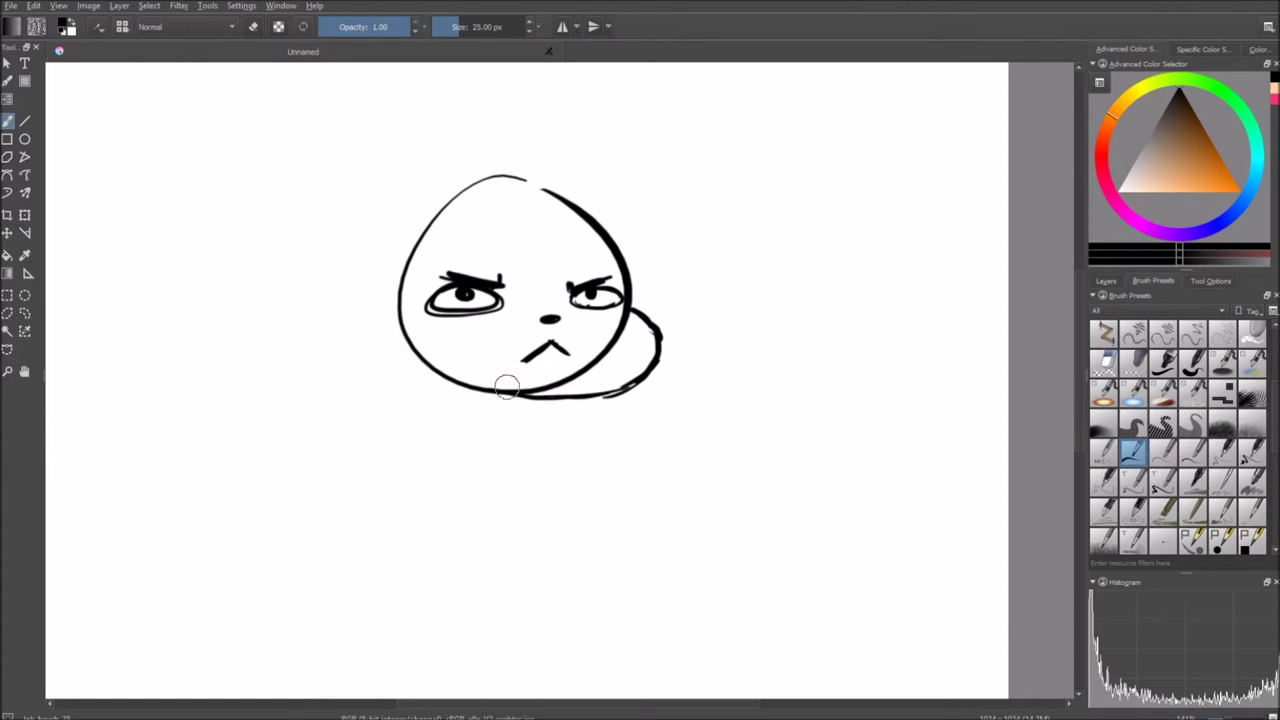
pyautogui.hotkey('ctrl', 'z')
pyautogui.hotkey('ctrl', 'z')
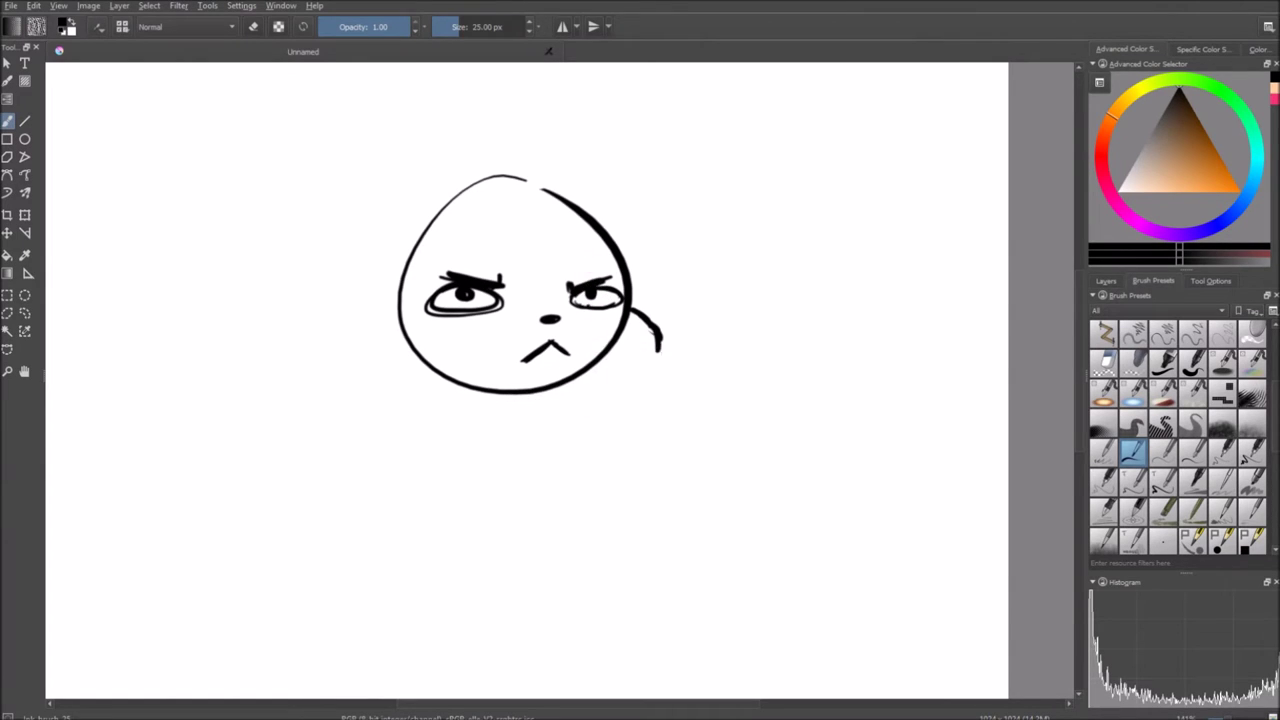
pyautogui.hotkey('ctrl', 'z')
pyautogui.moveTo(628, 306)
pyautogui.mouseDown()
pyautogui.moveTo(650, 321)
pyautogui.moveTo(614, 395)
pyautogui.mouseUp()
pyautogui.hotkey('ctrl', 'z')
pyautogui.moveTo(502, 393)
pyautogui.mouseDown()
pyautogui.moveTo(608, 285)
pyautogui.moveTo(644, 377)
pyautogui.moveTo(547, 374)
pyautogui.moveTo(647, 301)
pyautogui.moveTo(653, 364)
pyautogui.moveTo(507, 362)
pyautogui.moveTo(554, 398)
pyautogui.mouseUp()
pyautogui.hotkey('ctrl', 'z')
pyautogui.hotkey('ctrl', 'z')
pyautogui.hotkey('ctrl', 'z')
pyautogui.hotkey('ctrl', 'z')
pyautogui.hotkey('ctrl', 'shift', 'z')
pyautogui.hotkey('ctrl', 'z')
pyautogui.moveTo(628, 300)
pyautogui.mouseDown()
pyautogui.moveTo(649, 384)
pyautogui.moveTo(548, 382)
pyautogui.moveTo(666, 367)
pyautogui.moveTo(536, 413)
pyautogui.mouseUp()
pyautogui.hotkey('ctrl', 'z')
pyautogui.hotkey('ctrl', 'z')
pyautogui.hotkey('ctrl', 'z')
# - Try drawing the body curve from the head's underside up to its right edge, undoing each attempt
pyautogui.moveTo(464, 391); pyautogui.dragTo(628, 300)
pyautogui.scroll(1, 623, 360)
pyautogui.hotkey('ctrl', 'z')
pyautogui.moveTo(466, 398)
pyautogui.mouseDown()
pyautogui.moveTo(605, 335)
pyautogui.moveTo(641, 383)
pyautogui.moveTo(490, 410)
pyautogui.moveTo(608, 320)
pyautogui.moveTo(671, 363)
pyautogui.moveTo(510, 403)
pyautogui.moveTo(592, 328)
pyautogui.mouseUp()
pyautogui.hotkey('ctrl', 'z')
pyautogui.hotkey('ctrl', 'z')
pyautogui.hotkey('ctrl', 'z')
pyautogui.hotkey('ctrl', 'z')
pyautogui.hotkey('ctrl', 'z')
pyautogui.moveTo(484, 406); pyautogui.dragTo(582, 322)
pyautogui.hotkey('ctrl', 'z')
pyautogui.moveTo(488, 405)
pyautogui.mouseDown()
pyautogui.moveTo(672, 394)
pyautogui.moveTo(628, 348)
pyautogui.mouseUp()
pyautogui.hotkey('ctrl', 'z')
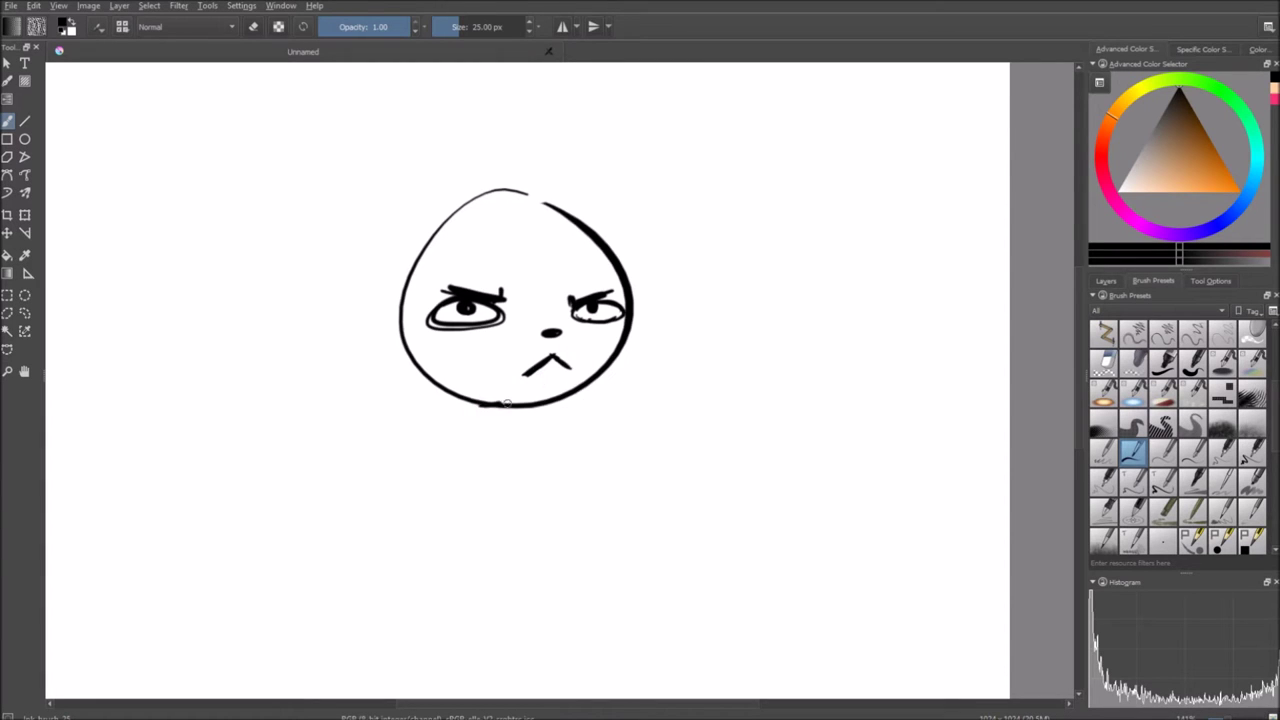
pyautogui.moveTo(485, 408); pyautogui.dragTo(608, 319)
pyautogui.hotkey('ctrl', 'z')
# - Try a practice body shape in the empty space to the right of the head and undo it
pyautogui.moveTo(740, 277); pyautogui.dragTo(713, 274)
pyautogui.moveTo(728, 208)
pyautogui.mouseDown()
pyautogui.moveTo(824, 241)
pyautogui.moveTo(717, 287)
pyautogui.mouseUp()
pyautogui.moveTo(823, 230)
pyautogui.mouseDown()
pyautogui.moveTo(796, 285)
pyautogui.moveTo(740, 258)
pyautogui.mouseUp()
pyautogui.hotkey('ctrl', 'z')
pyautogui.hotkey('ctrl', 'z')
pyautogui.hotkey('ctrl', 'z')
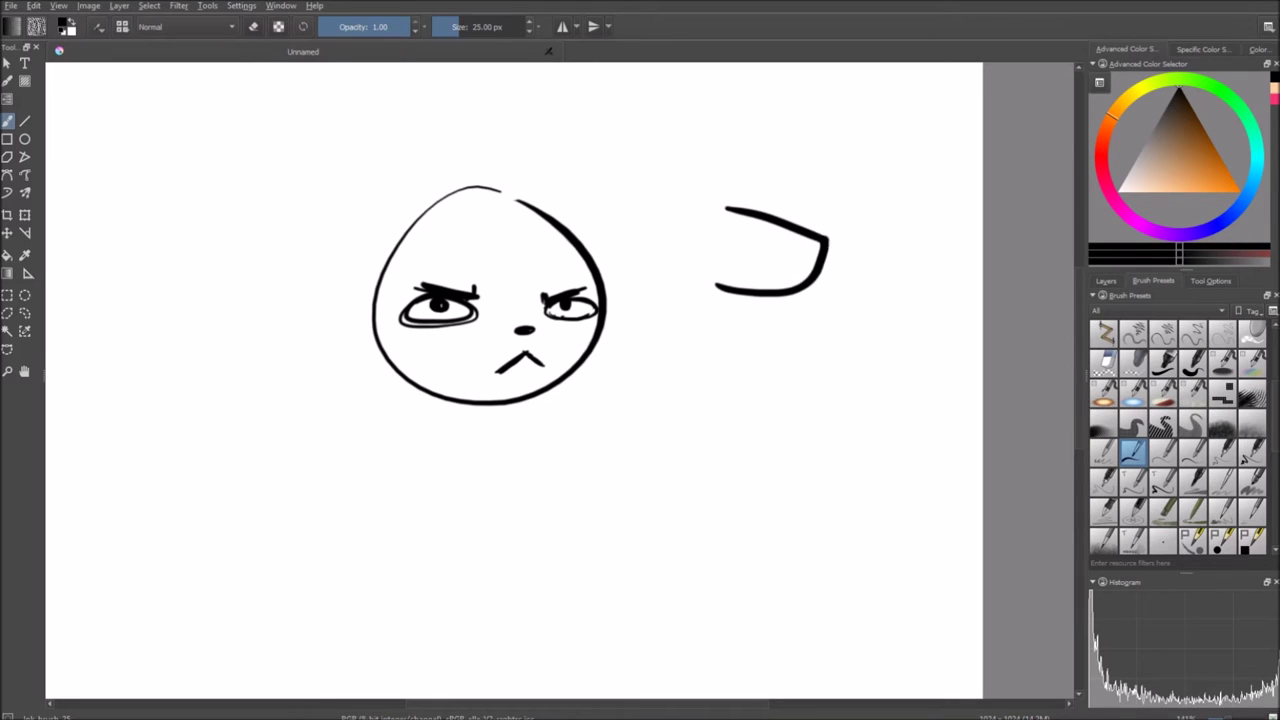
# - Try the body outline repeatedly as a single curve between the head's right edge and underside, undoing each version
pyautogui.moveTo(620, 294)
pyautogui.mouseDown()
pyautogui.moveTo(610, 347)
pyautogui.moveTo(640, 380)
pyautogui.moveTo(577, 402)
pyautogui.mouseUp()
pyautogui.hotkey('ctrl', 'z')
pyautogui.moveTo(608, 343); pyautogui.dragTo(545, 415)
pyautogui.hotkey('ctrl', 'z')
pyautogui.moveTo(617, 340); pyautogui.dragTo(503, 426)
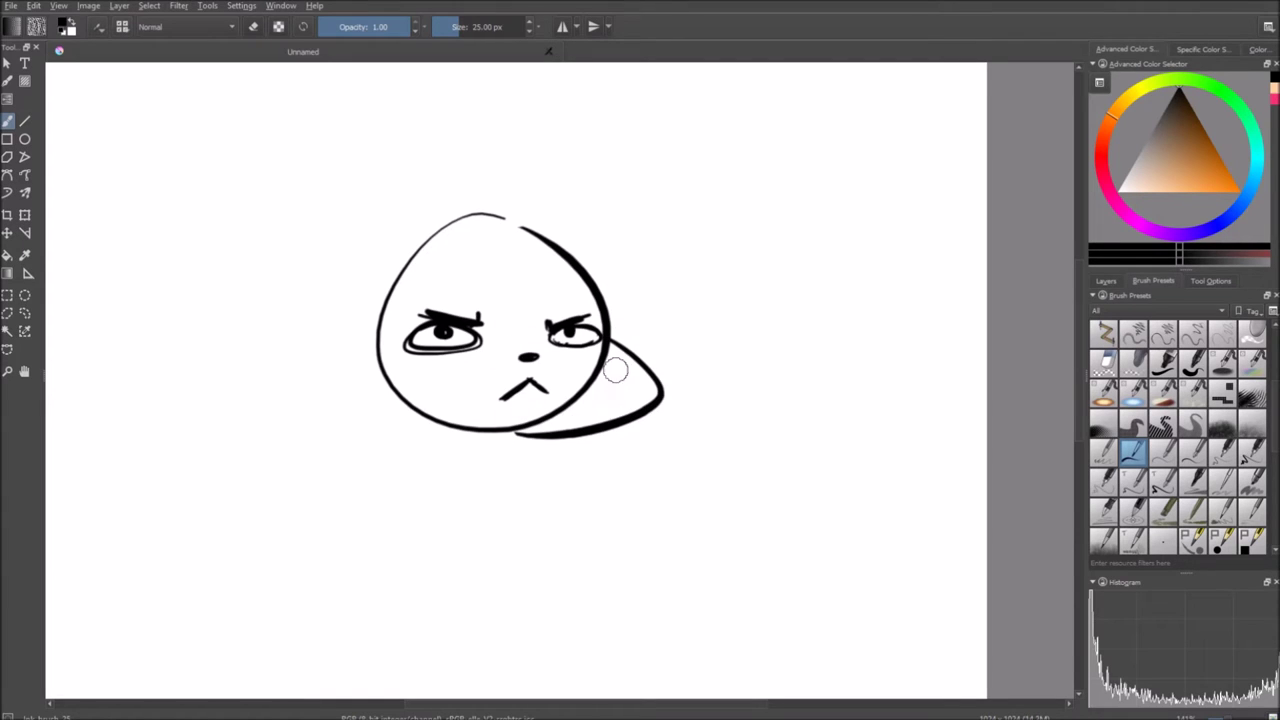
pyautogui.hotkey('ctrl', 'z')
pyautogui.moveTo(608, 343); pyautogui.dragTo(500, 423)
pyautogui.hotkey('ctrl', 'z')
pyautogui.moveTo(600, 343); pyautogui.dragTo(500, 428)
pyautogui.hotkey('ctrl', 'z')
pyautogui.moveTo(604, 343); pyautogui.dragTo(495, 428)
pyautogui.hotkey('ctrl', 'z')
pyautogui.moveTo(604, 354); pyautogui.dragTo(510, 424)
pyautogui.hotkey('ctrl', 'z')
pyautogui.moveTo(606, 342)
pyautogui.mouseDown()
pyautogui.moveTo(677, 407)
pyautogui.moveTo(482, 426)
pyautogui.mouseUp()
pyautogui.hotkey('ctrl', 'z')
pyautogui.moveTo(606, 342)
pyautogui.mouseDown()
pyautogui.moveTo(482, 426)
pyautogui.moveTo(620, 343)
pyautogui.mouseUp()
pyautogui.hotkey('ctrl', 'z')
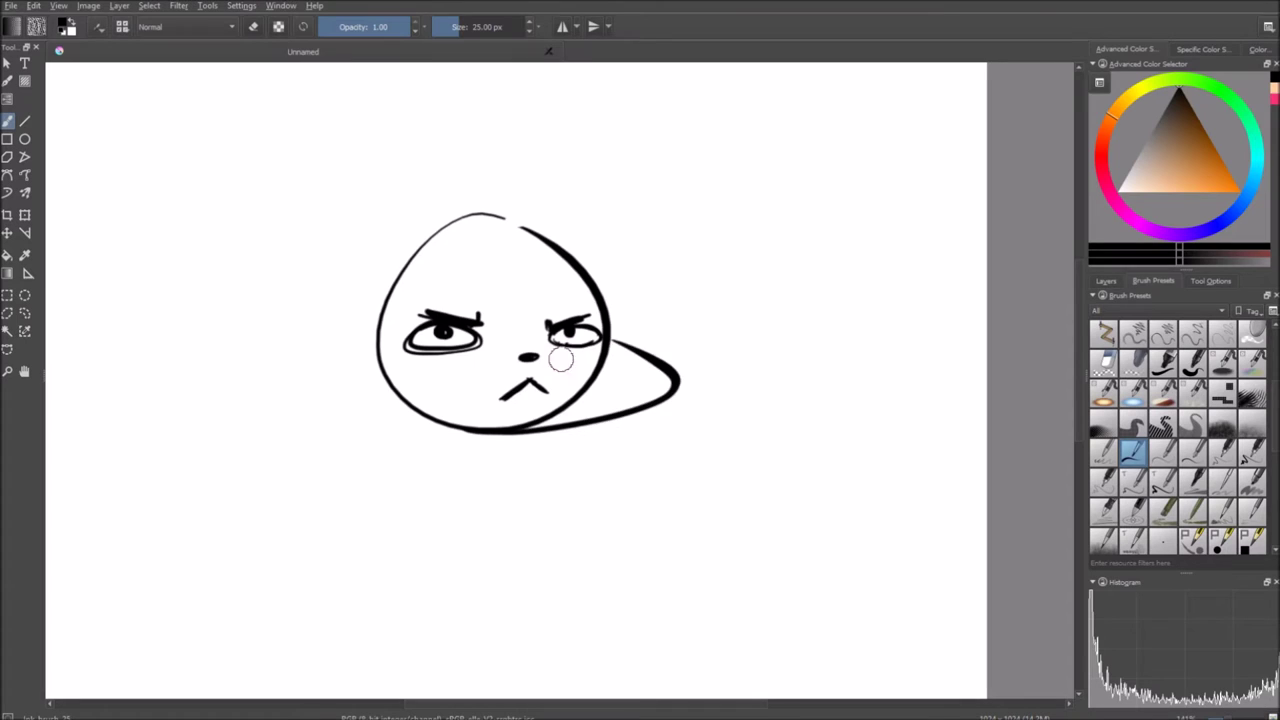
pyautogui.hotkey('ctrl', 'z')
# - Draw the rounded body as one curve from the head's underside out and back to its right edge below the eye
pyautogui.moveTo(478, 431); pyautogui.dragTo(620, 343)
pyautogui.hotkey('ctrl', 'z')
pyautogui.moveTo(489, 431)
pyautogui.mouseDown()
pyautogui.moveTo(646, 389)
pyautogui.moveTo(608, 345)
pyautogui.mouseUp()
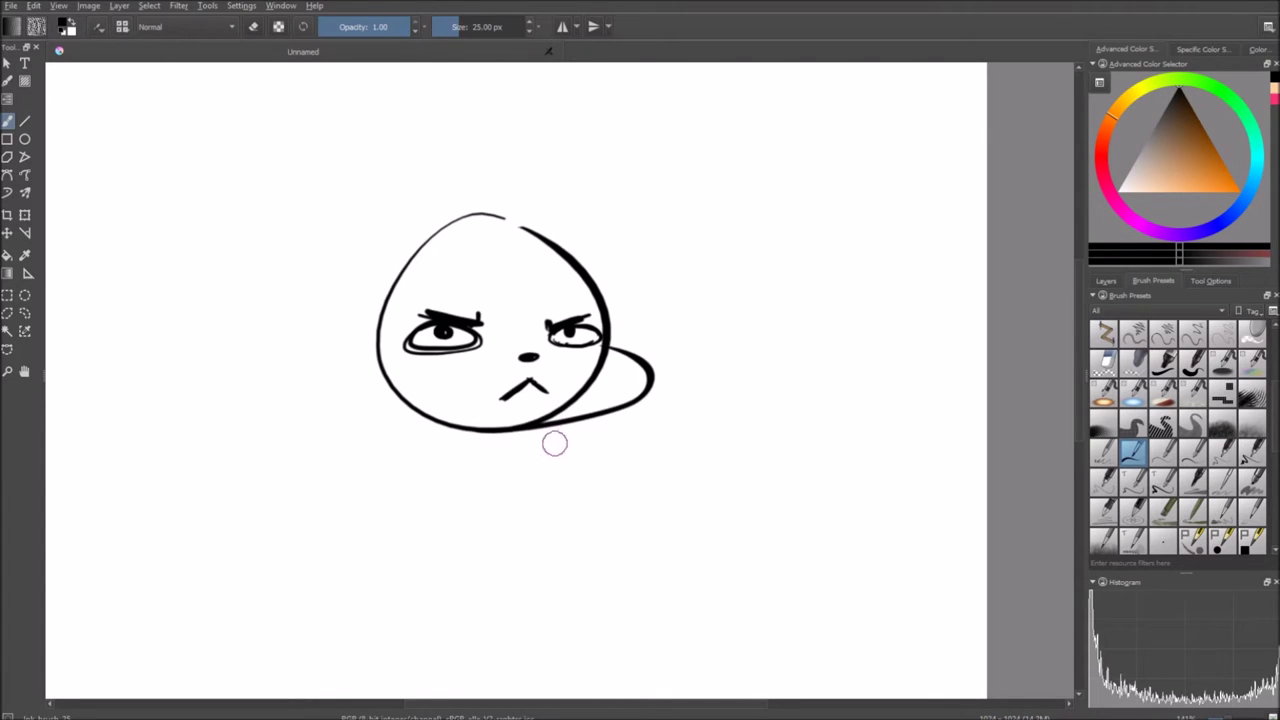
pyautogui.moveTo(552, 402); pyautogui.dragTo(558, 429)
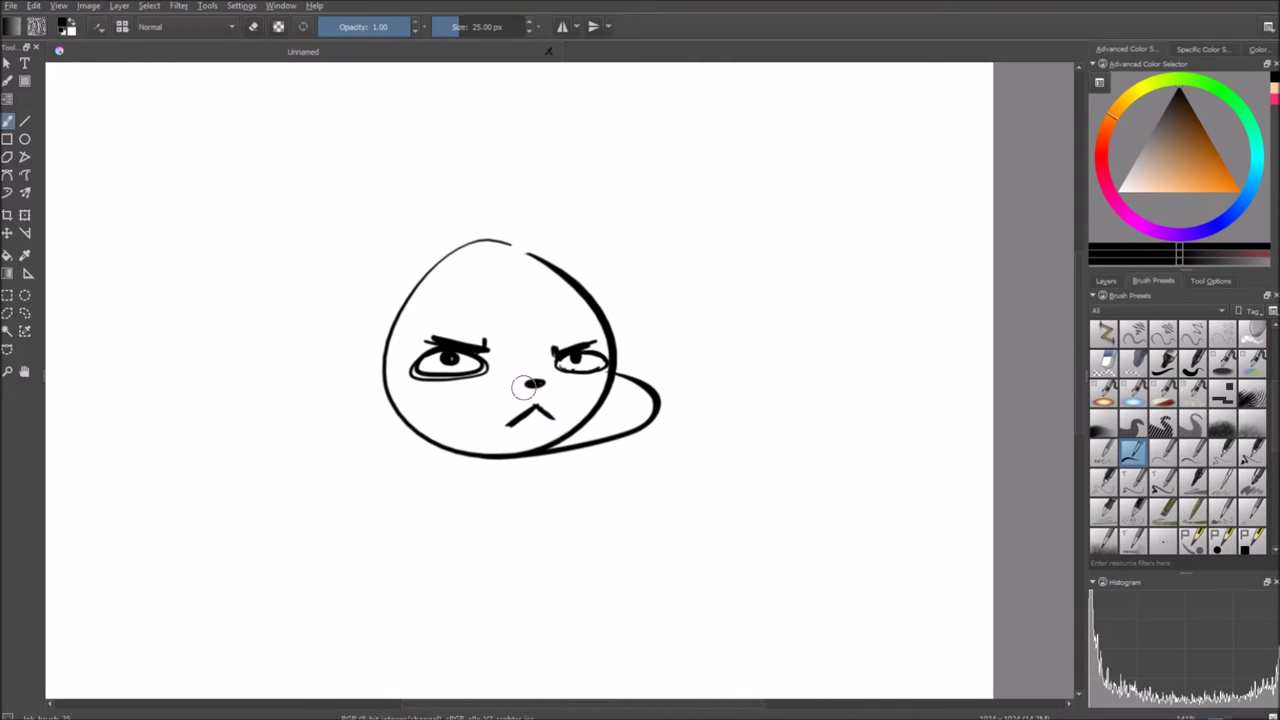
pyautogui.scroll(2, 524, 388)
pyautogui.moveTo(600, 240); pyautogui.dragTo(653, 264)
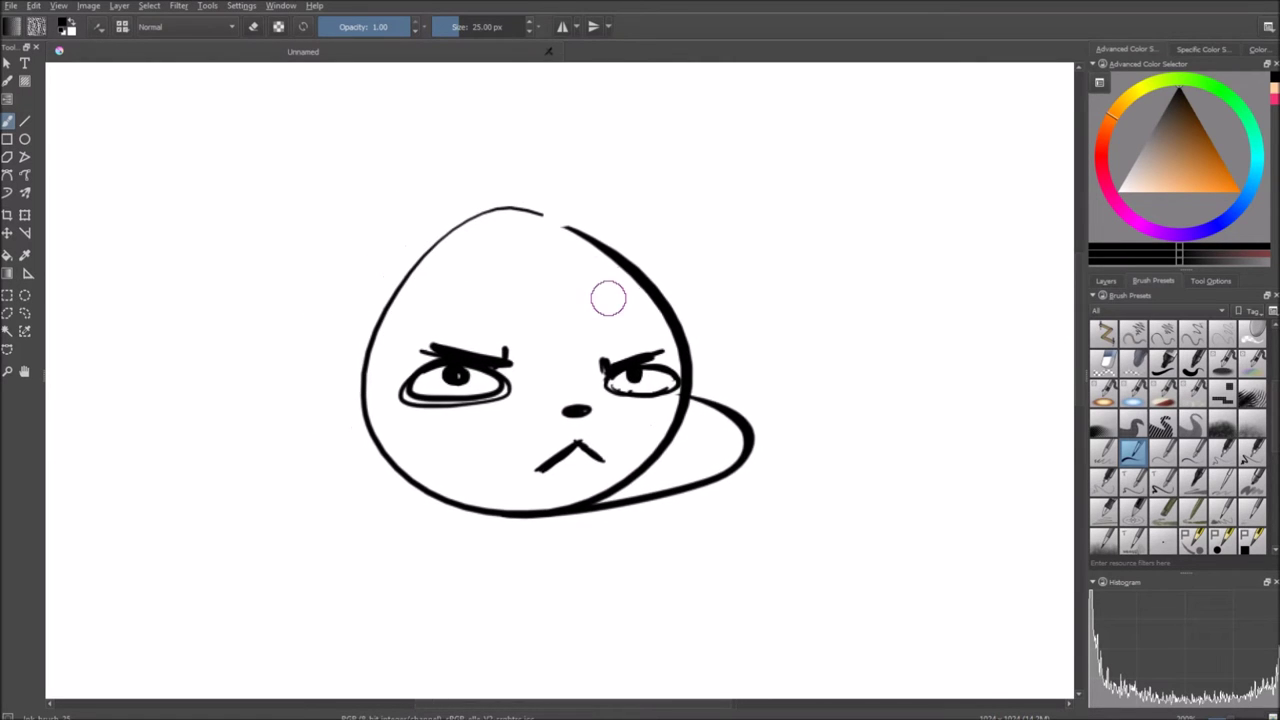
# - Try several hat brim strokes across the top of the head, undoing each one
pyautogui.moveTo(551, 323); pyautogui.dragTo(541, 331)
pyautogui.moveTo(661, 297); pyautogui.dragTo(655, 289)
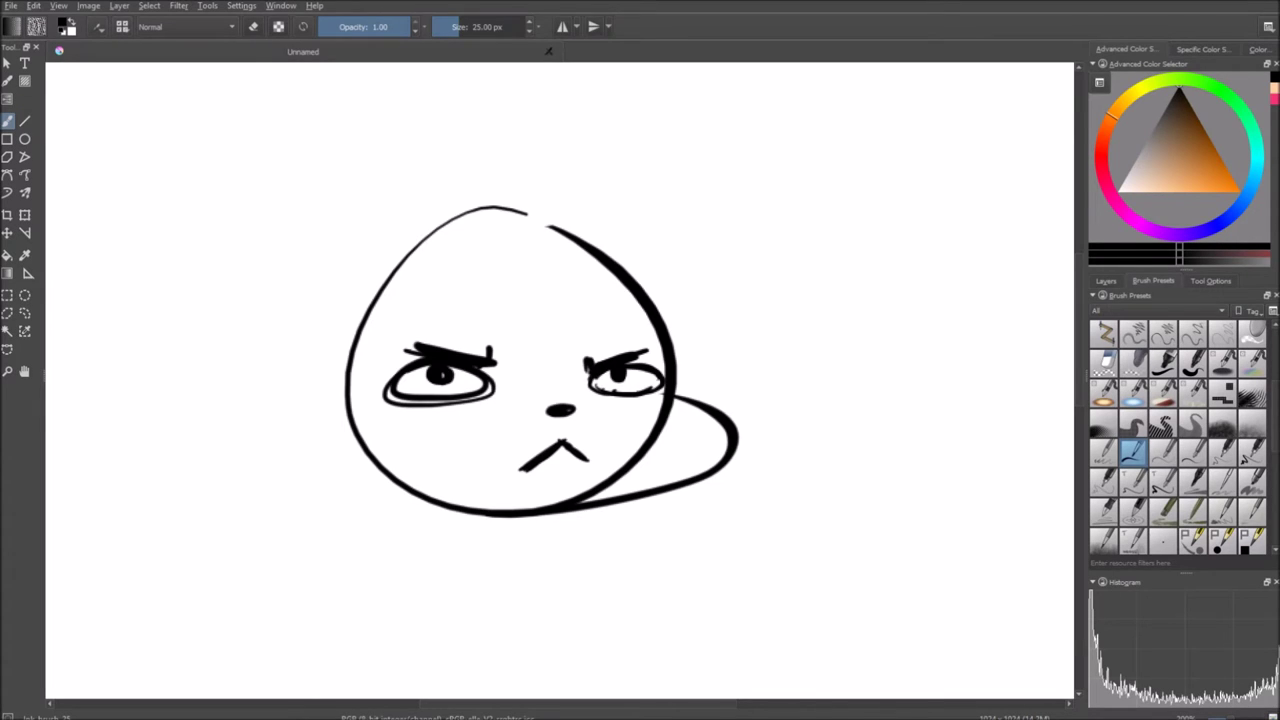
pyautogui.moveTo(379, 196)
pyautogui.mouseDown()
pyautogui.moveTo(375, 215)
pyautogui.moveTo(397, 219)
pyautogui.moveTo(598, 97)
pyautogui.moveTo(668, 156)
pyautogui.mouseUp()
pyautogui.hotkey('ctrl', 'z')
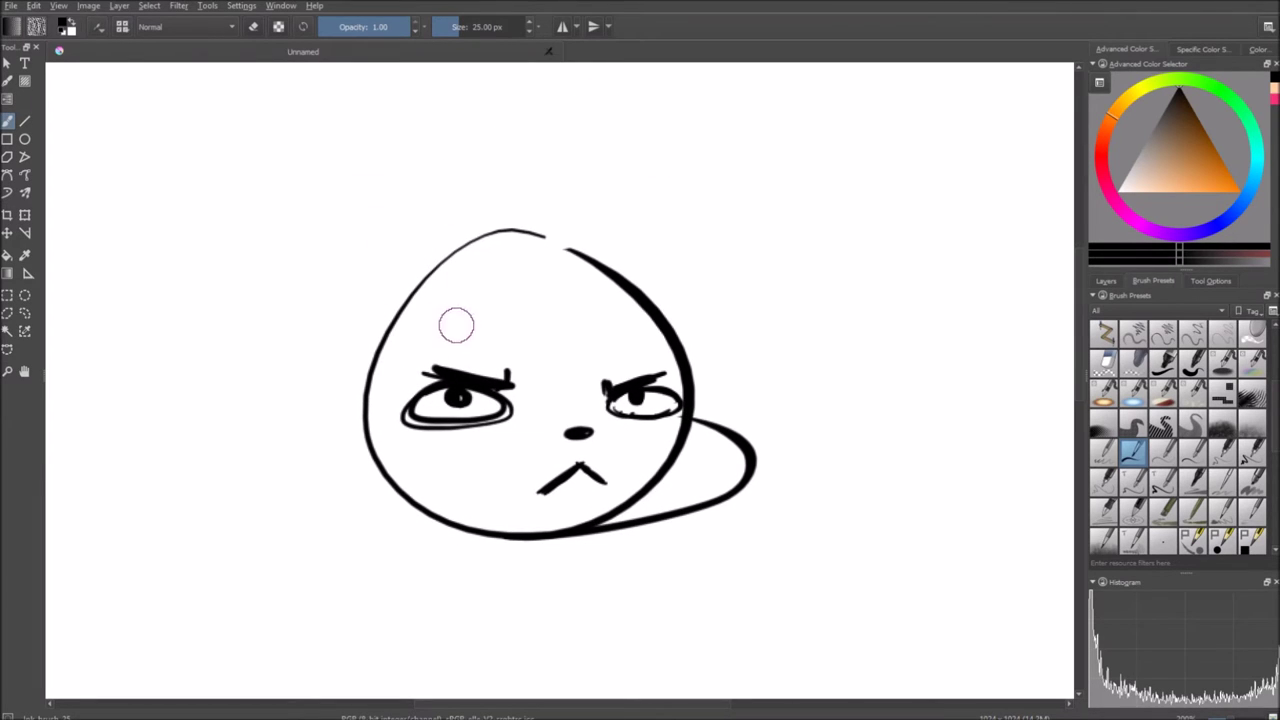
pyautogui.moveTo(410, 318); pyautogui.dragTo(477, 334)
pyautogui.hotkey('ctrl', 'z')
pyautogui.moveTo(400, 302); pyautogui.dragTo(522, 332)
pyautogui.hotkey('ctrl', 'z')
pyautogui.moveTo(392, 282)
pyautogui.mouseDown()
pyautogui.moveTo(396, 313)
pyautogui.moveTo(690, 298)
pyautogui.mouseUp()
pyautogui.hotkey('ctrl', 'z')
# - Draft a cap with a thick curved band around the forehead and a tall slanted crown above it
pyautogui.moveTo(372, 307)
pyautogui.mouseDown()
pyautogui.moveTo(430, 328)
pyautogui.moveTo(697, 304)
pyautogui.moveTo(617, 276)
pyautogui.moveTo(475, 277)
pyautogui.moveTo(484, 282)
pyautogui.moveTo(403, 286)
pyautogui.moveTo(399, 324)
pyautogui.mouseUp()
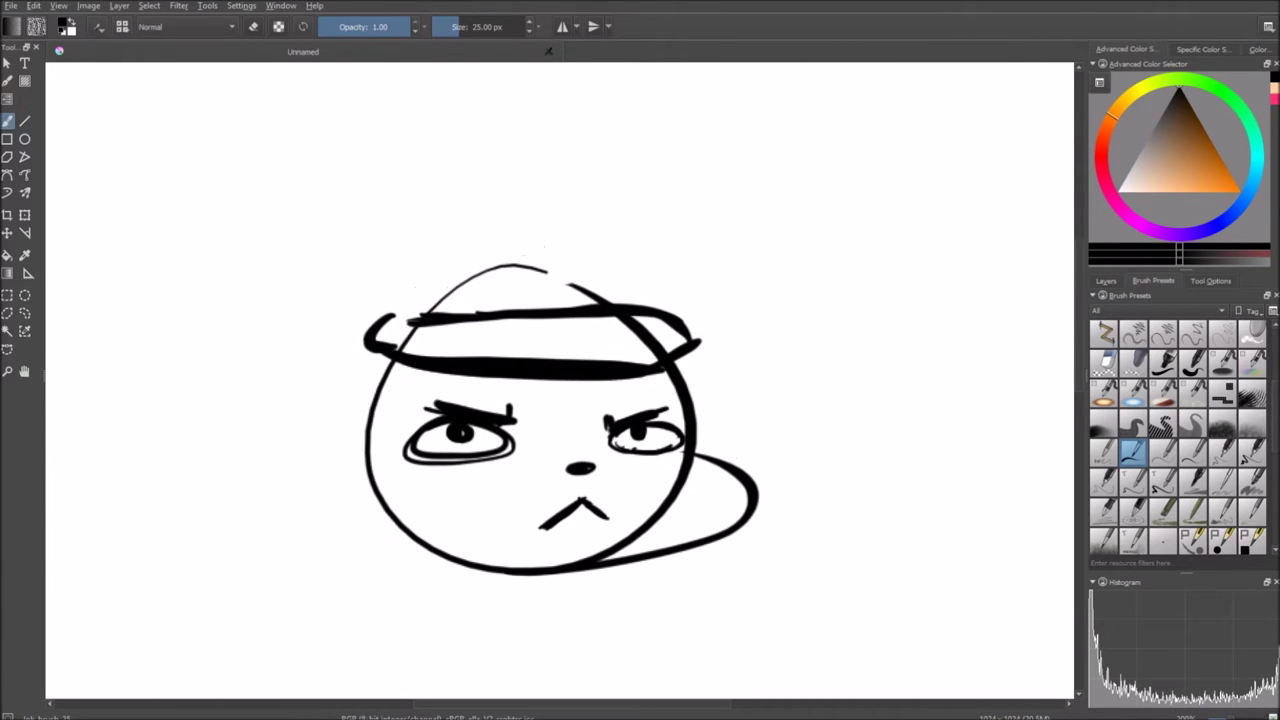
pyautogui.moveTo(678, 300); pyautogui.dragTo(403, 282)
pyautogui.scroll(1, 687, 272)
pyautogui.moveTo(690, 303)
pyautogui.mouseDown()
pyautogui.moveTo(689, 233)
pyautogui.moveTo(532, 235)
pyautogui.moveTo(606, 211)
pyautogui.moveTo(387, 299)
pyautogui.mouseUp()
pyautogui.moveTo(527, 321); pyautogui.dragTo(507, 283)
# - Undo the strokes of the drafted cap, from the crown back to the forehead band
pyautogui.hotkey('ctrl', 'z')
pyautogui.hotkey('ctrl', 'z')
pyautogui.hotkey('ctrl', 'z')
pyautogui.hotkey('ctrl', 'z')
pyautogui.hotkey('ctrl', 'z')
pyautogui.hotkey('ctrl', 'z')
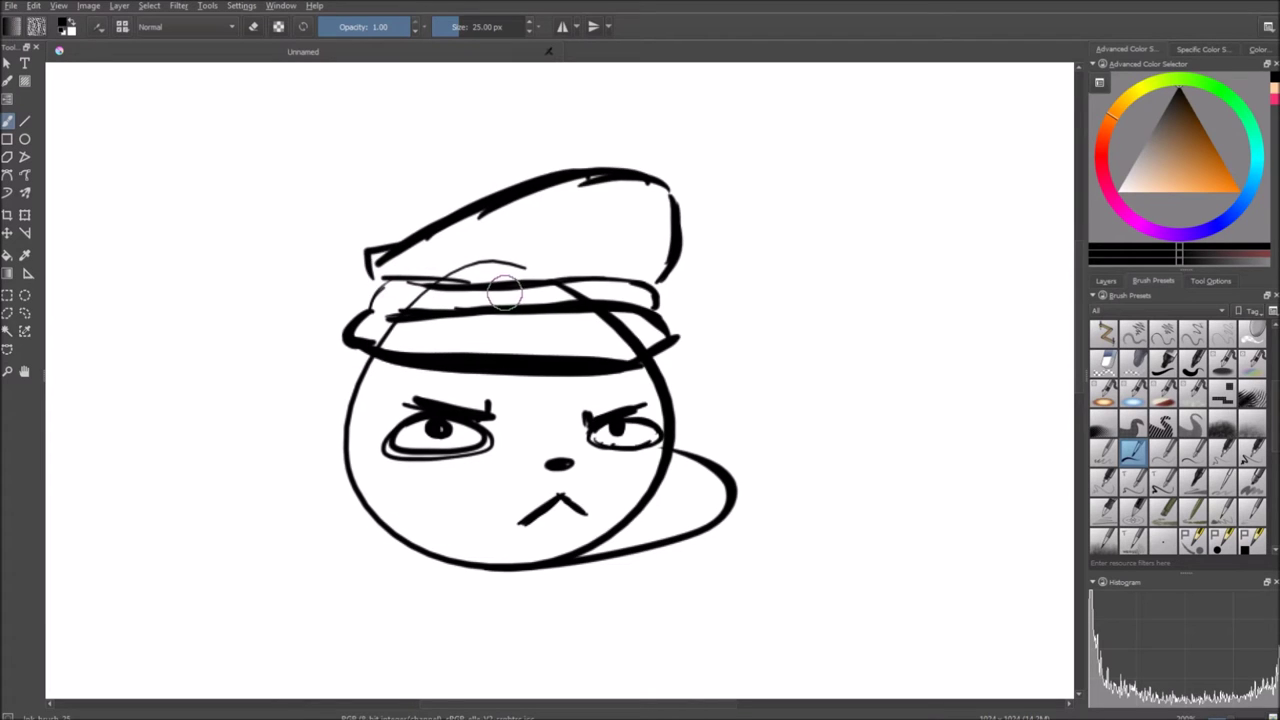
pyautogui.hotkey('ctrl', 'z')
pyautogui.hotkey('ctrl', 'z')
pyautogui.hotkey('ctrl', 'z')
pyautogui.hotkey('ctrl', 'z')
pyautogui.hotkey('ctrl', 'z')
pyautogui.hotkey('ctrl', 'z')
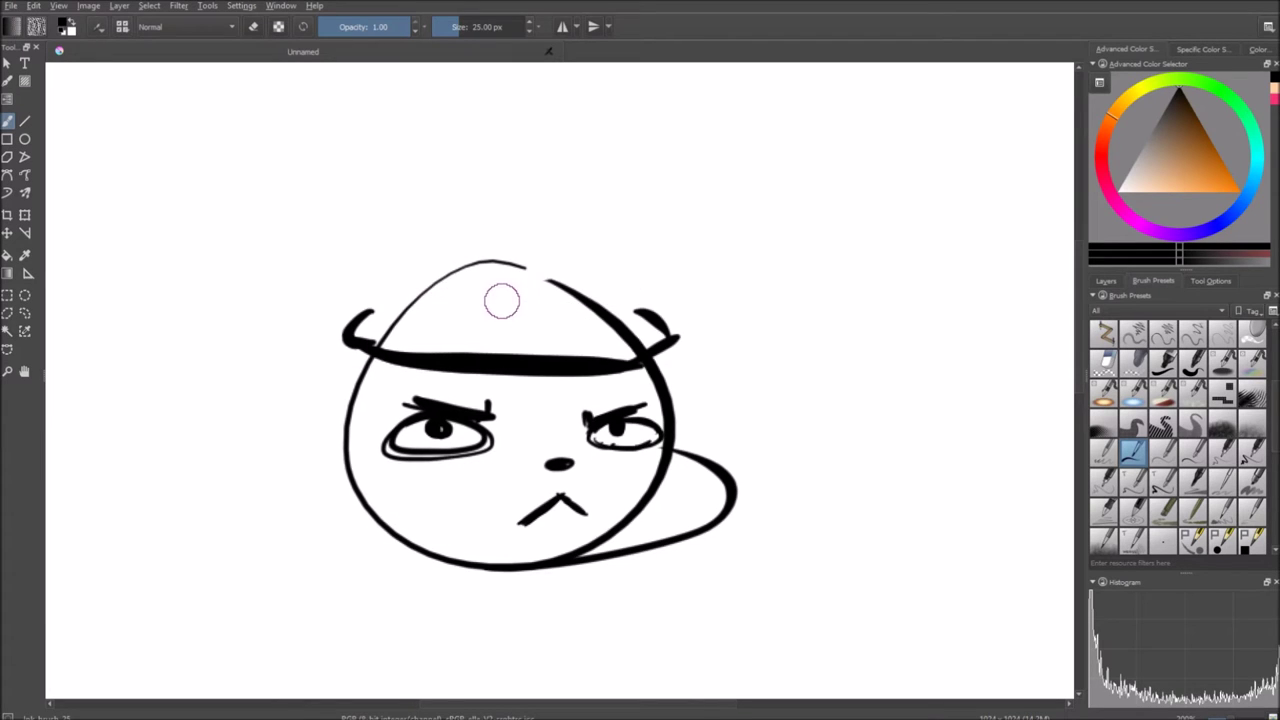
# - Try the visor's lower edge across the forehead and its slanted upper edge repeatedly, undoing each version
pyautogui.moveTo(417, 330)
pyautogui.mouseDown()
pyautogui.moveTo(463, 313)
pyautogui.moveTo(566, 332)
pyautogui.moveTo(804, 300)
pyautogui.mouseUp()
pyautogui.hotkey('ctrl', 'z')
pyautogui.moveTo(406, 356); pyautogui.dragTo(731, 338)
pyautogui.hotkey('ctrl', 'z')
pyautogui.moveTo(436, 350); pyautogui.dragTo(740, 337)
pyautogui.hotkey('ctrl', 'z')
pyautogui.moveTo(432, 365); pyautogui.dragTo(747, 338)
pyautogui.hotkey('ctrl', 'z')
pyautogui.moveTo(435, 360); pyautogui.dragTo(750, 296)
pyautogui.hotkey('ctrl', 'z')
pyautogui.moveTo(446, 358)
pyautogui.mouseDown()
pyautogui.moveTo(795, 329)
pyautogui.moveTo(636, 238)
pyautogui.moveTo(466, 354)
pyautogui.moveTo(640, 238)
pyautogui.mouseUp()
pyautogui.hotkey('ctrl', 'z')
pyautogui.hotkey('ctrl', 'z')
pyautogui.hotkey('ctrl', 'z')
# - Draw a peaked visor over the forehead, with a nearly straight lower edge extending past the head's right side
pyautogui.moveTo(442, 353); pyautogui.dragTo(640, 238)
pyautogui.moveTo(578, 290)
pyautogui.mouseDown()
pyautogui.moveTo(567, 290)
pyautogui.moveTo(574, 314)
pyautogui.mouseUp()
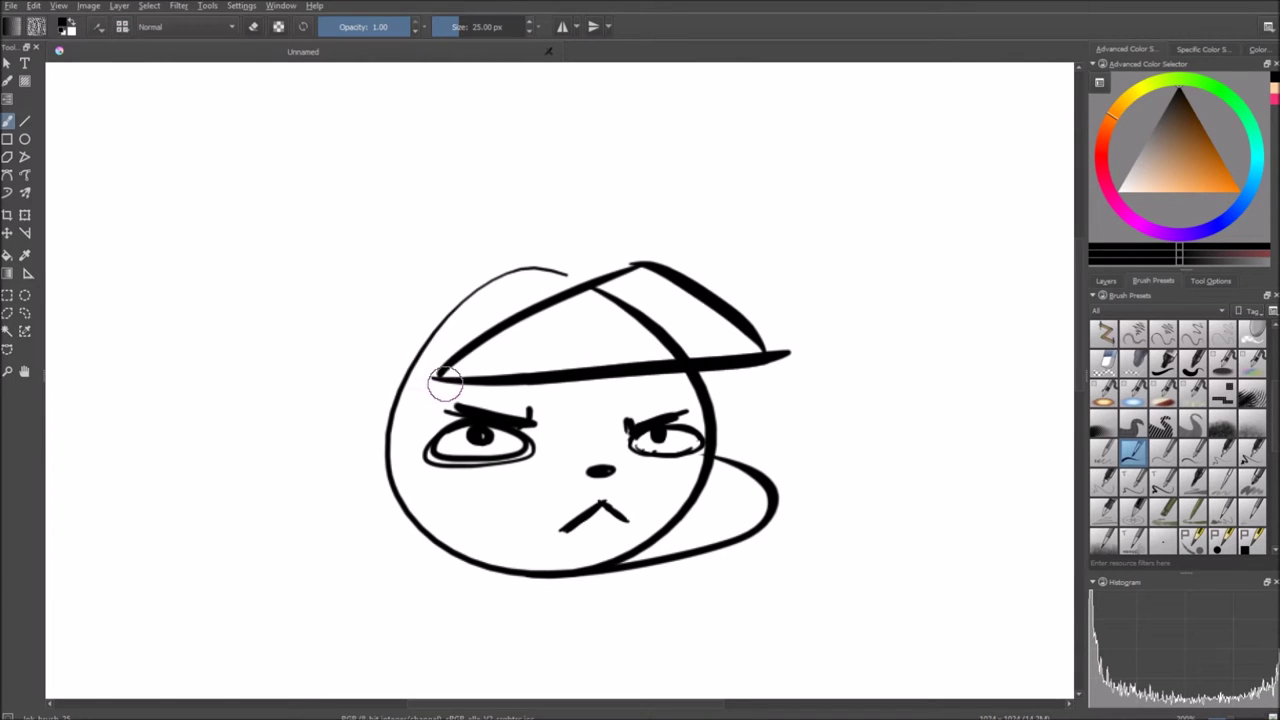
pyautogui.moveTo(433, 378)
pyautogui.mouseDown()
pyautogui.moveTo(506, 474)
pyautogui.moveTo(738, 441)
pyautogui.mouseUp()
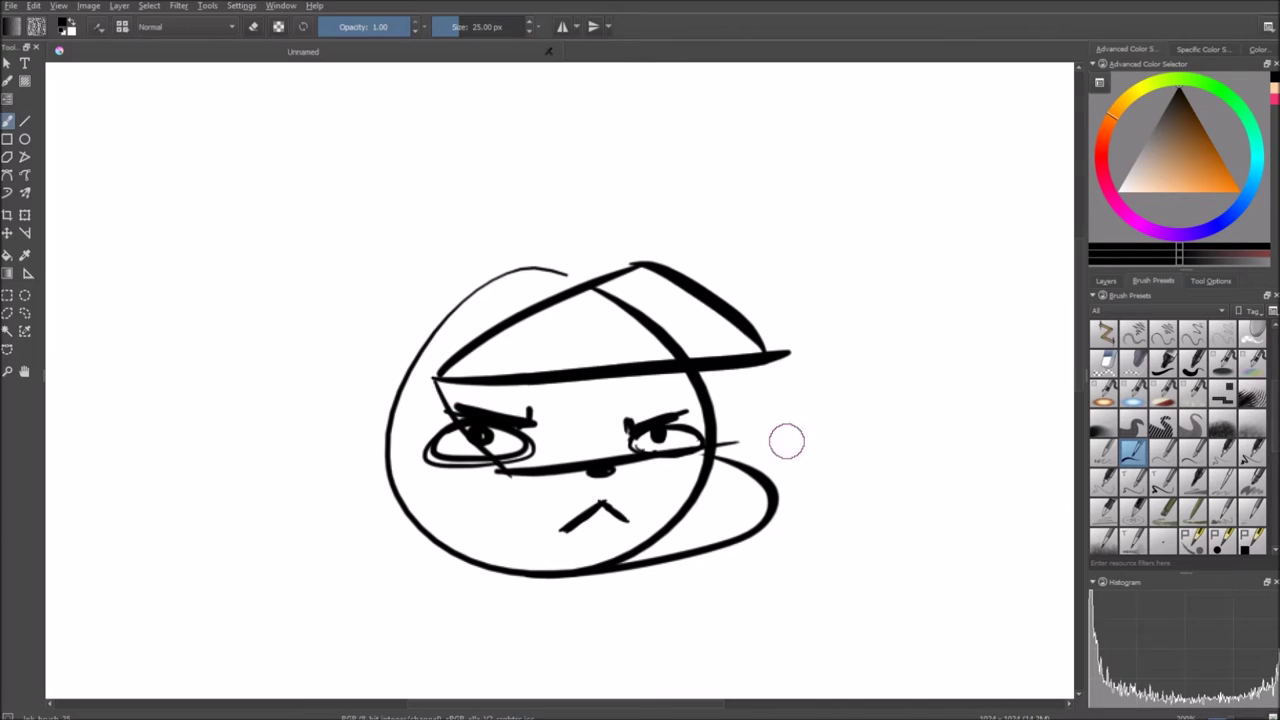
pyautogui.hotkey('ctrl', 'z')
# - Extend the visor line to the head's left edge and outline the cap's crown up and around to the visor's peak
pyautogui.moveTo(437, 323); pyautogui.dragTo(454, 325)
pyautogui.moveTo(458, 382); pyautogui.dragTo(409, 389)
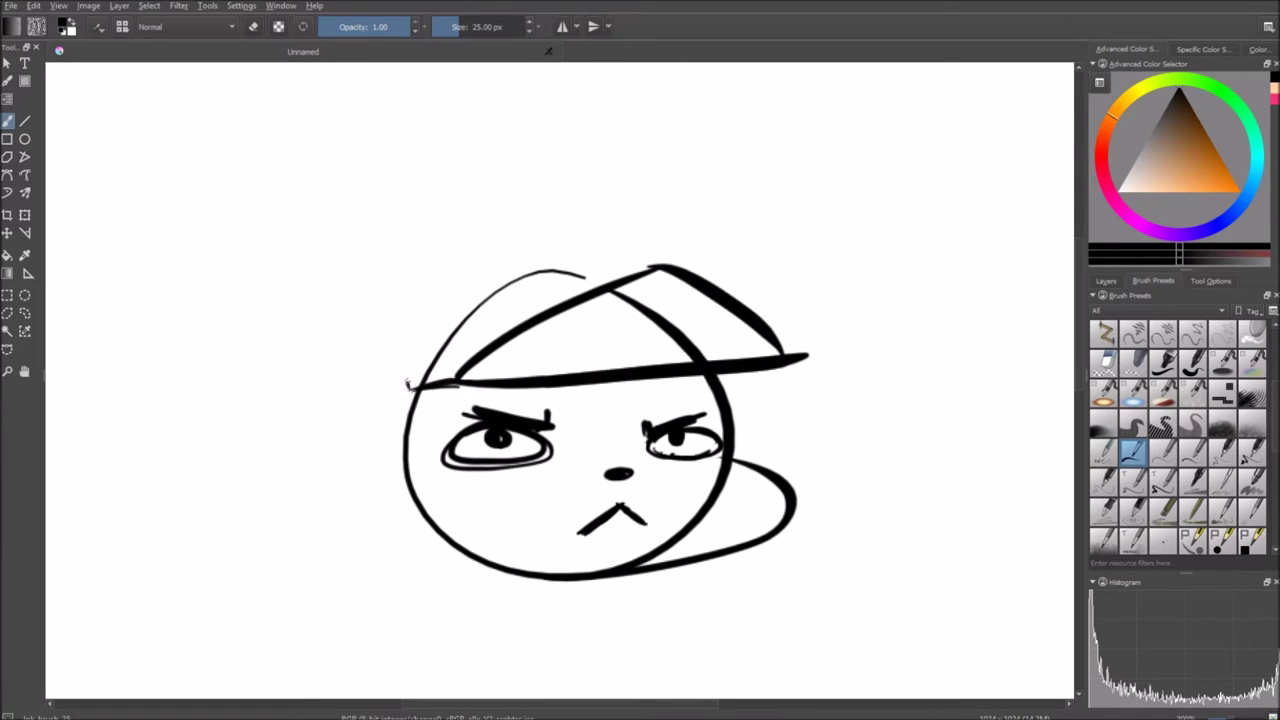
pyautogui.moveTo(406, 392)
pyautogui.mouseDown()
pyautogui.moveTo(437, 314)
pyautogui.moveTo(409, 306)
pyautogui.moveTo(400, 286)
pyautogui.moveTo(457, 242)
pyautogui.moveTo(608, 171)
pyautogui.moveTo(654, 238)
pyautogui.mouseUp()
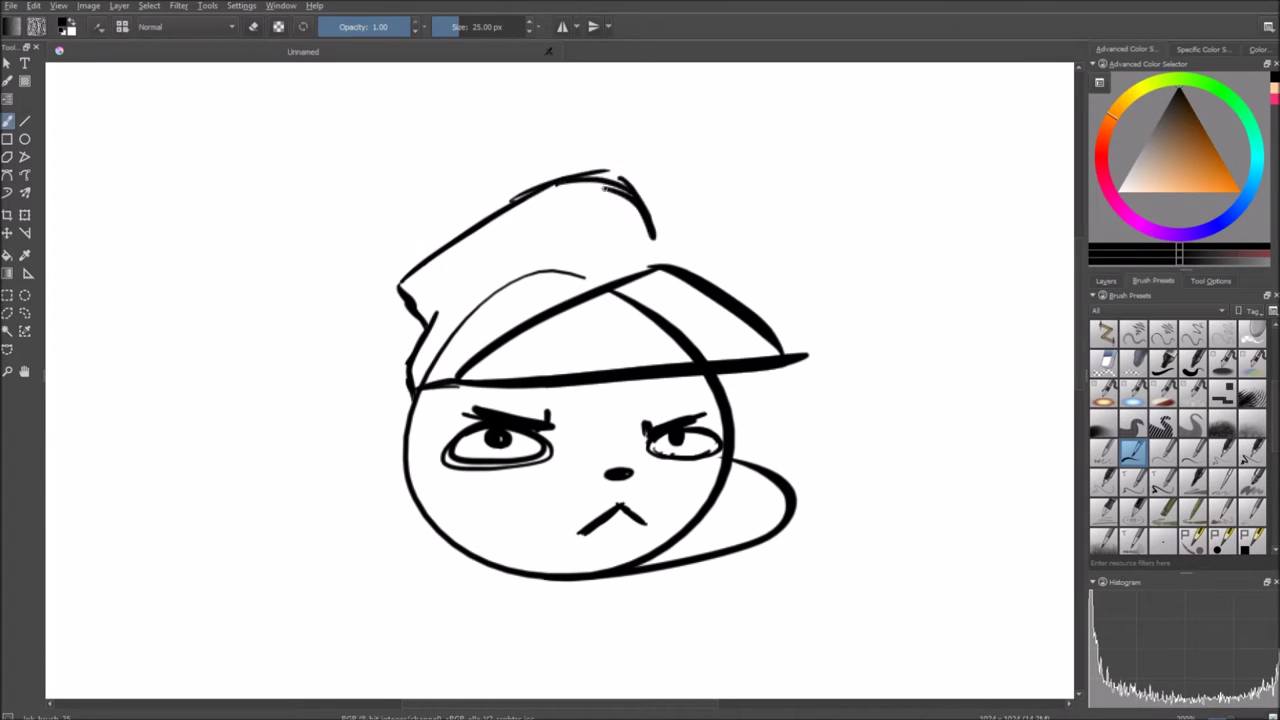
pyautogui.moveTo(613, 181); pyautogui.dragTo(528, 196)
pyautogui.moveTo(653, 238); pyautogui.dragTo(661, 258)
pyautogui.moveTo(574, 277)
pyautogui.mouseDown()
pyautogui.moveTo(576, 295)
pyautogui.moveTo(564, 288)
pyautogui.moveTo(584, 202)
pyautogui.mouseUp()
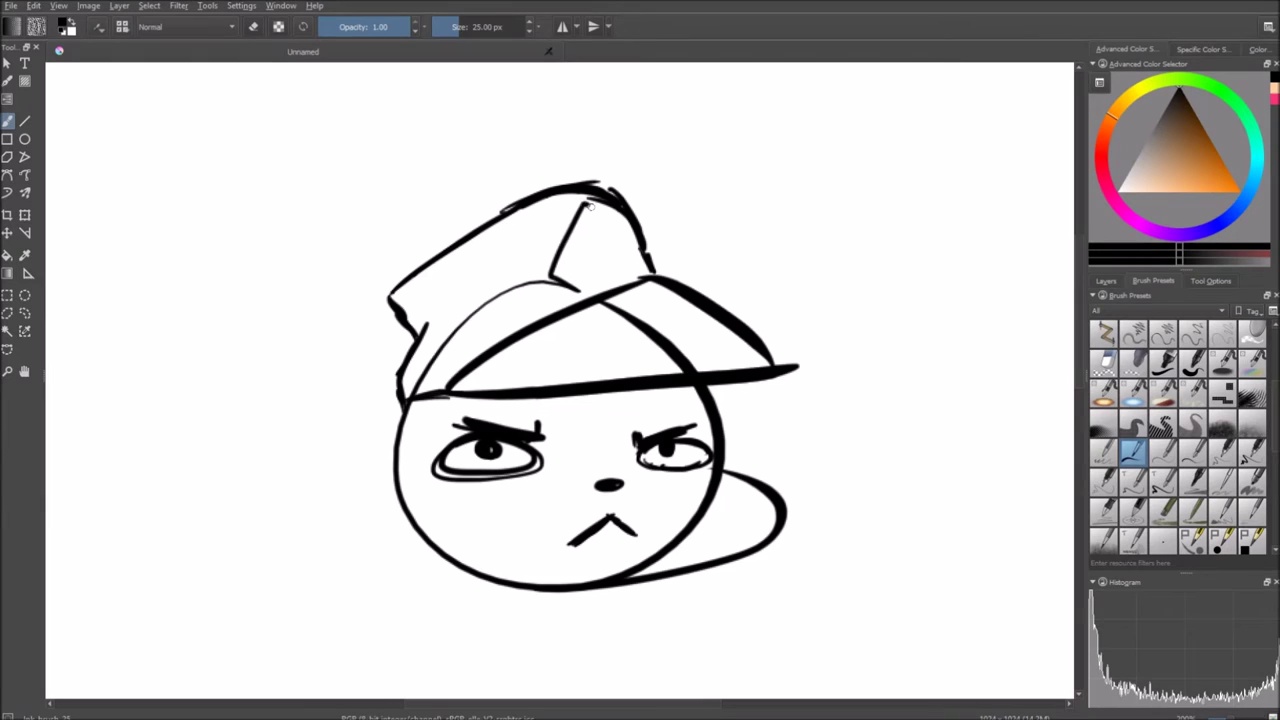
pyautogui.hotkey('ctrl', 'z')
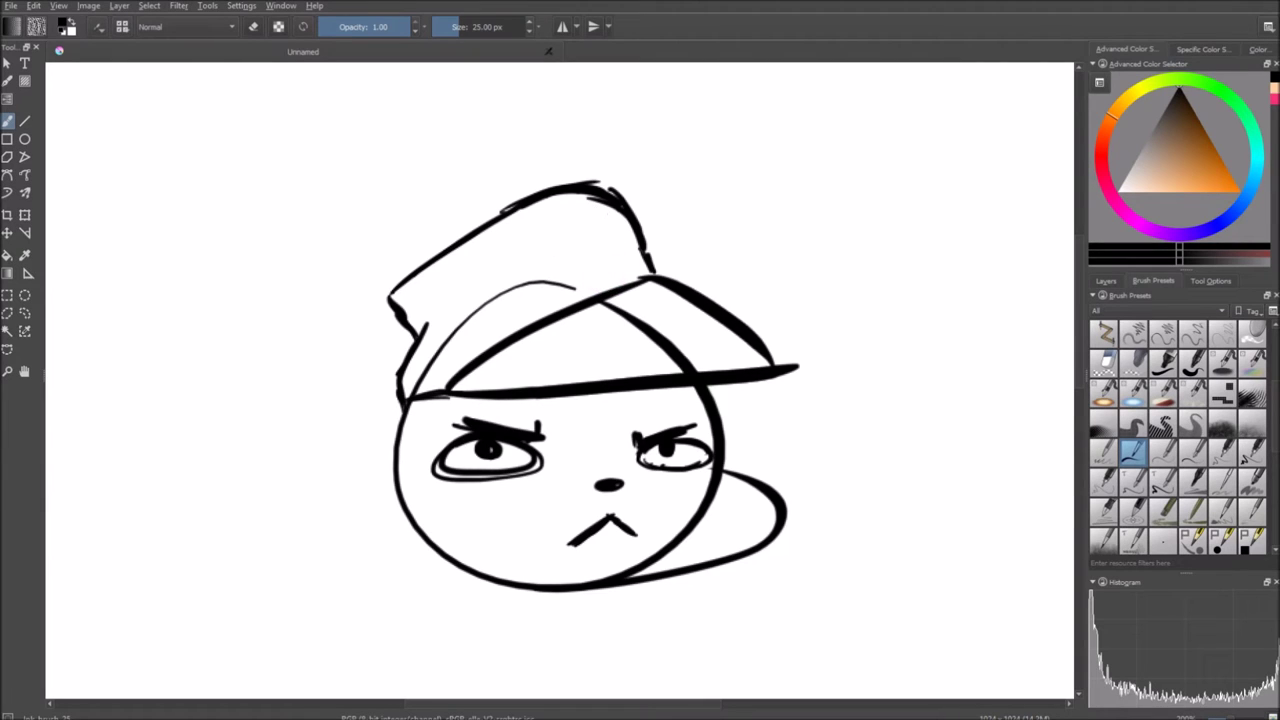
# - Draw the outlines of two goggles resting on the visor's upper edge, joined by a short bridge
pyautogui.moveTo(598, 272); pyautogui.dragTo(584, 272)
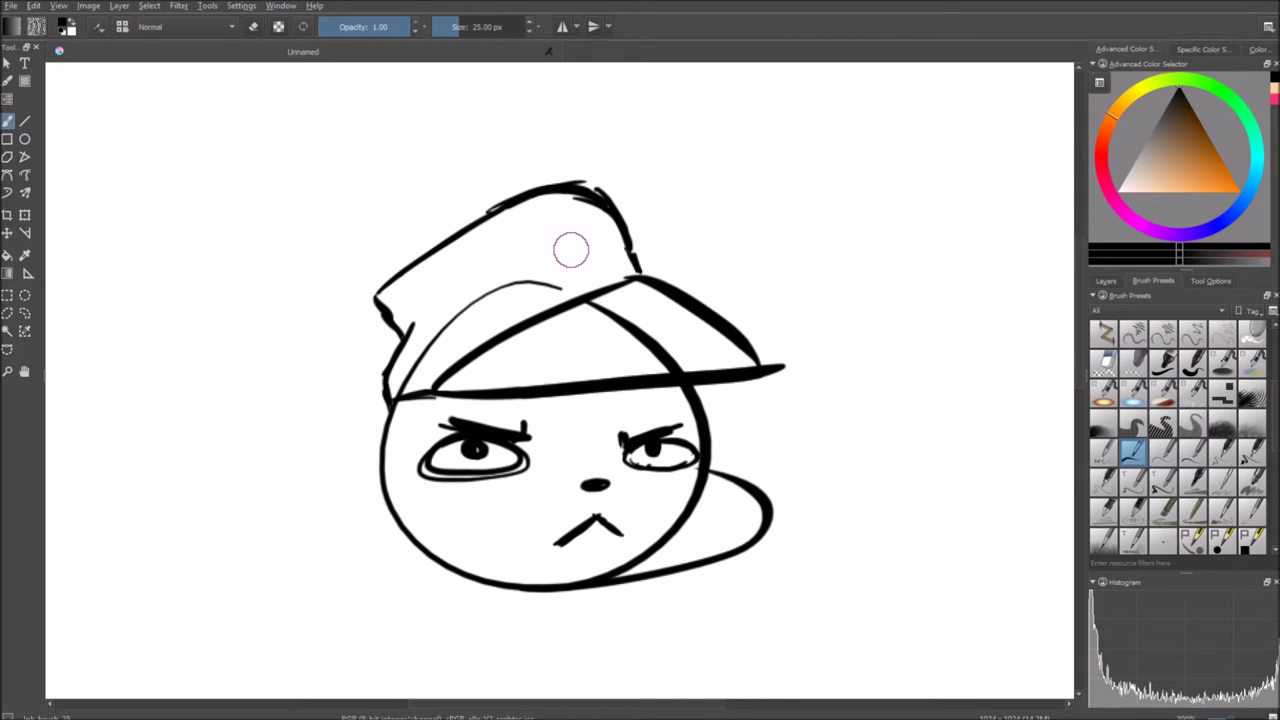
pyautogui.scroll(1, 571, 250)
pyautogui.moveTo(476, 256)
pyautogui.mouseDown()
pyautogui.moveTo(415, 283)
pyautogui.moveTo(426, 259)
pyautogui.moveTo(436, 302)
pyautogui.moveTo(455, 316)
pyautogui.moveTo(439, 318)
pyautogui.moveTo(431, 350)
pyautogui.moveTo(462, 343)
pyautogui.mouseUp()
pyautogui.moveTo(474, 251)
pyautogui.mouseDown()
pyautogui.moveTo(527, 268)
pyautogui.moveTo(533, 289)
pyautogui.moveTo(601, 276)
pyautogui.moveTo(601, 260)
pyautogui.moveTo(628, 245)
pyautogui.moveTo(614, 250)
pyautogui.moveTo(671, 241)
pyautogui.moveTo(689, 276)
pyautogui.mouseUp()
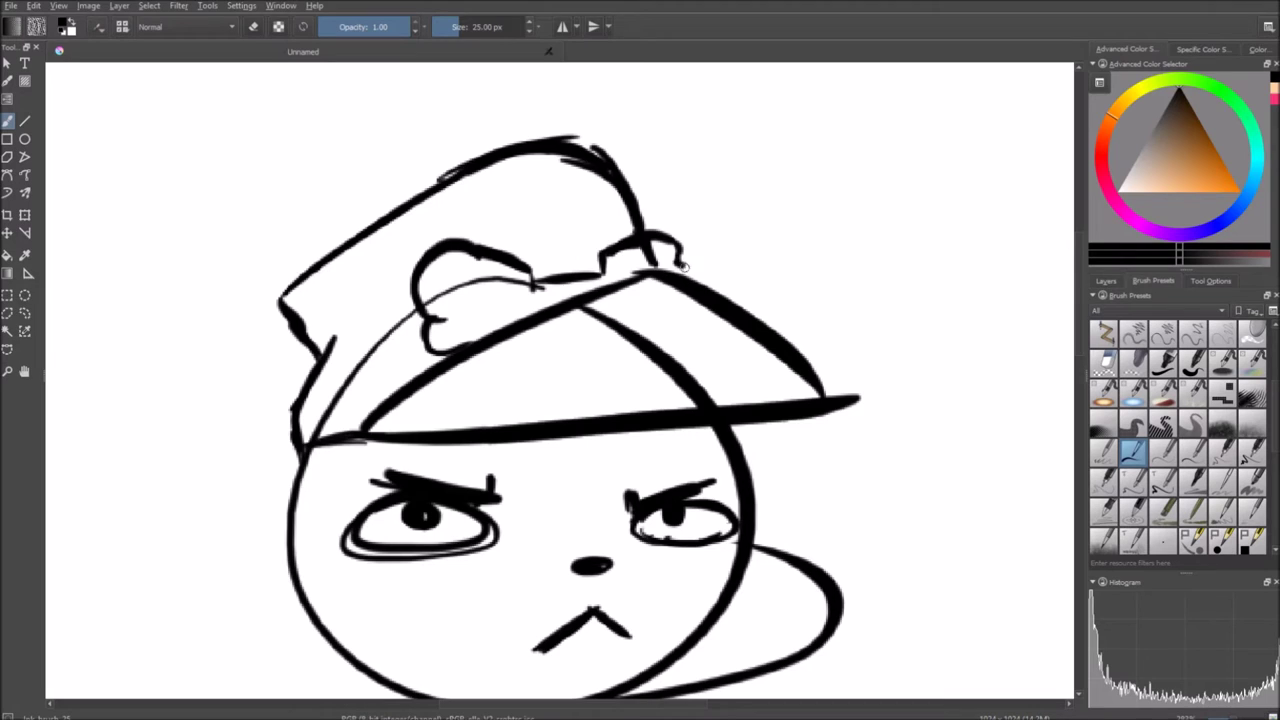
# - Add inner lens frames to both goggles and a double-line strap running to the crown's left edge
pyautogui.moveTo(516, 289)
pyautogui.mouseDown()
pyautogui.moveTo(443, 286)
pyautogui.moveTo(443, 305)
pyautogui.moveTo(455, 335)
pyautogui.moveTo(497, 326)
pyautogui.moveTo(519, 294)
pyautogui.moveTo(522, 322)
pyautogui.mouseUp()
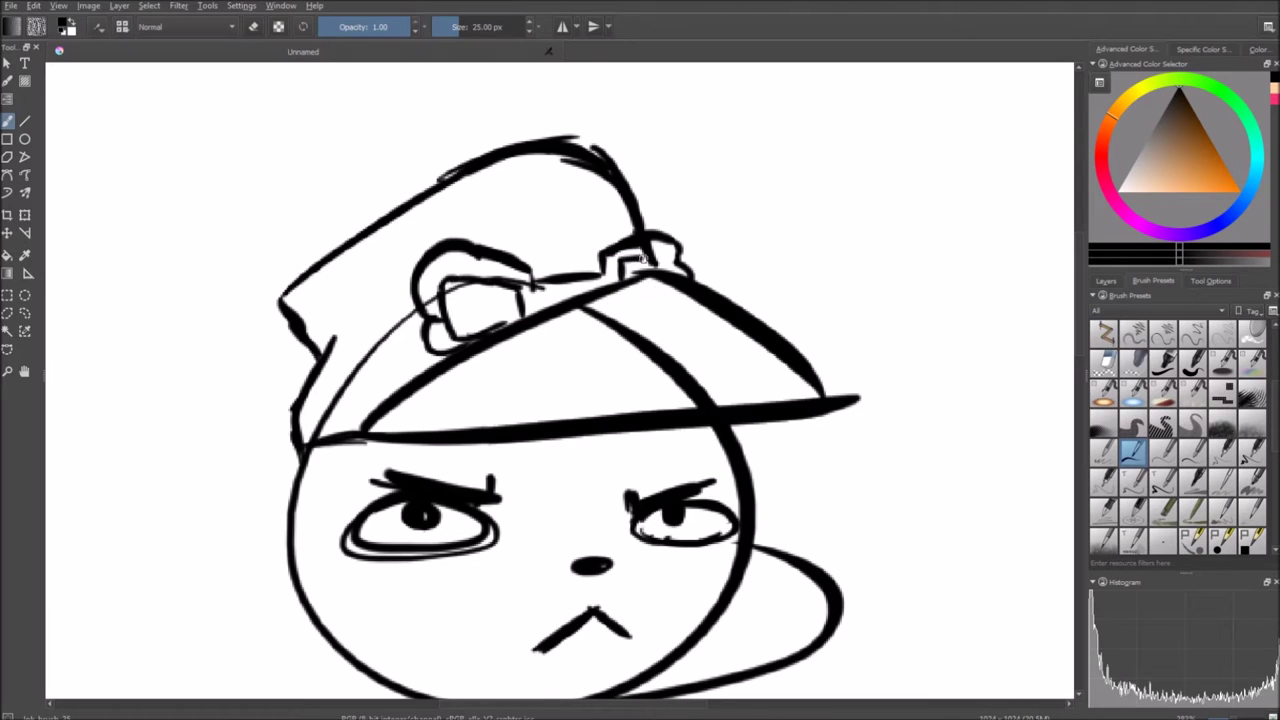
pyautogui.moveTo(590, 282)
pyautogui.mouseDown()
pyautogui.moveTo(602, 226)
pyautogui.moveTo(651, 233)
pyautogui.mouseUp()
pyautogui.moveTo(470, 247); pyautogui.dragTo(346, 264)
pyautogui.moveTo(385, 284)
pyautogui.mouseDown()
pyautogui.moveTo(363, 294)
pyautogui.moveTo(378, 302)
pyautogui.moveTo(470, 270)
pyautogui.moveTo(435, 264)
pyautogui.mouseUp()
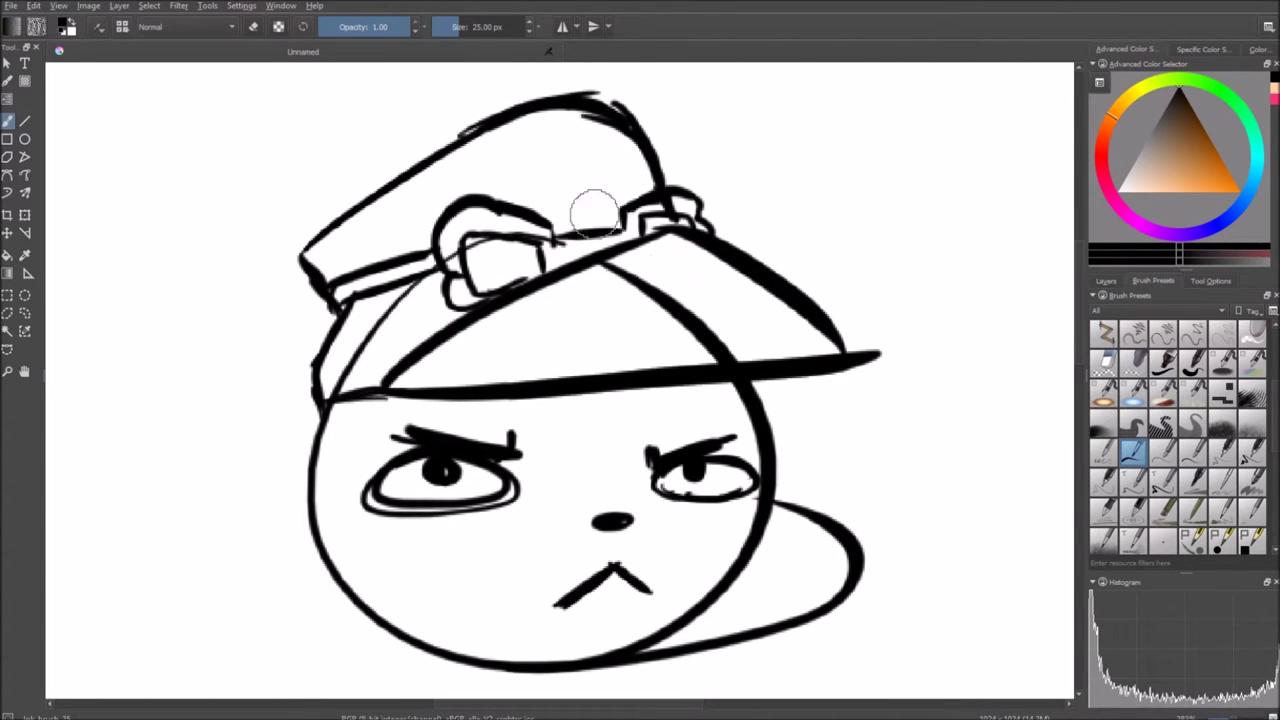
# - Try a thin vertical scar line above and below the right eye, undoing the strokes
pyautogui.moveTo(579, 277)
pyautogui.mouseDown()
pyautogui.moveTo(582, 187)
pyautogui.moveTo(531, 187)
pyautogui.mouseUp()
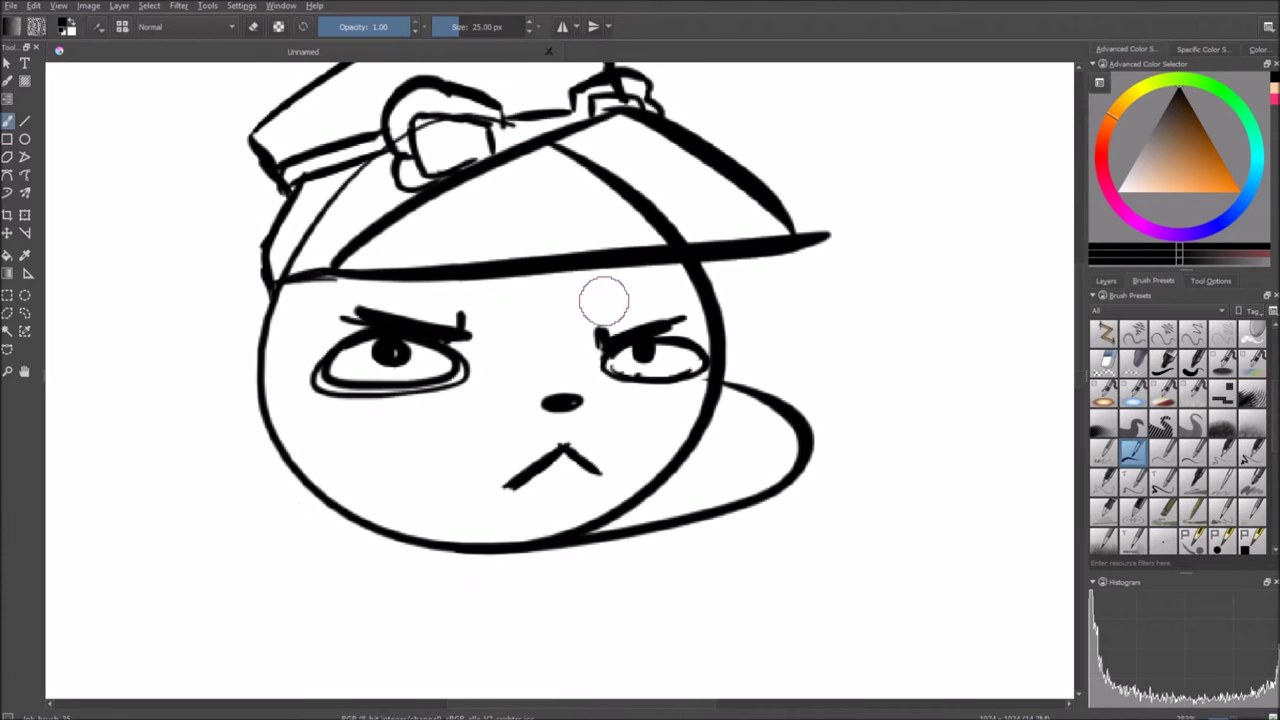
pyautogui.moveTo(640, 284); pyautogui.dragTo(640, 336)
pyautogui.hotkey('ctrl', 'z')
pyautogui.moveTo(654, 280); pyautogui.dragTo(654, 326)
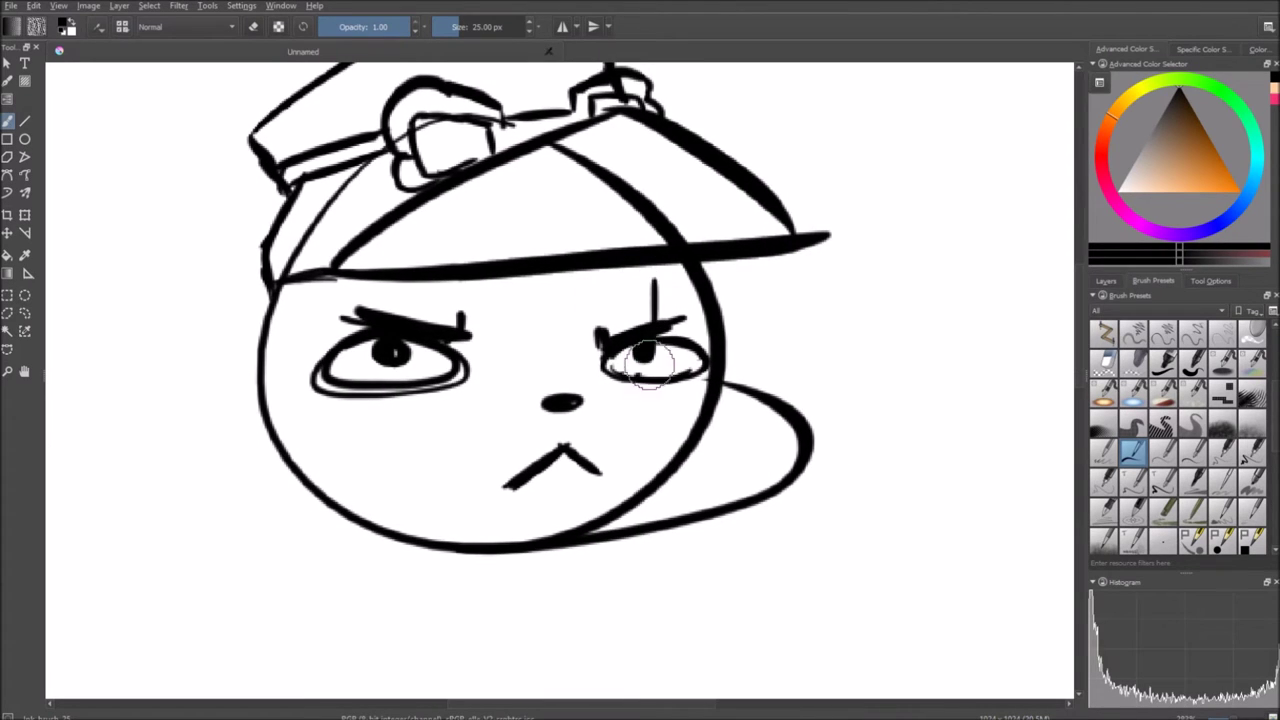
pyautogui.moveTo(651, 370)
pyautogui.mouseDown()
pyautogui.moveTo(651, 440)
pyautogui.moveTo(657, 371)
pyautogui.moveTo(641, 428)
pyautogui.moveTo(663, 393)
pyautogui.mouseUp()
pyautogui.hotkey('ctrl', 'z')
pyautogui.hotkey('ctrl', 'z')
pyautogui.hotkey('ctrl', 'z')
# - Draw a thick tapered black scar above and below the right eye and fill the white spot in the left pupil
pyautogui.moveTo(676, 342)
pyautogui.mouseDown()
pyautogui.moveTo(670, 299)
pyautogui.moveTo(662, 308)
pyautogui.mouseUp()
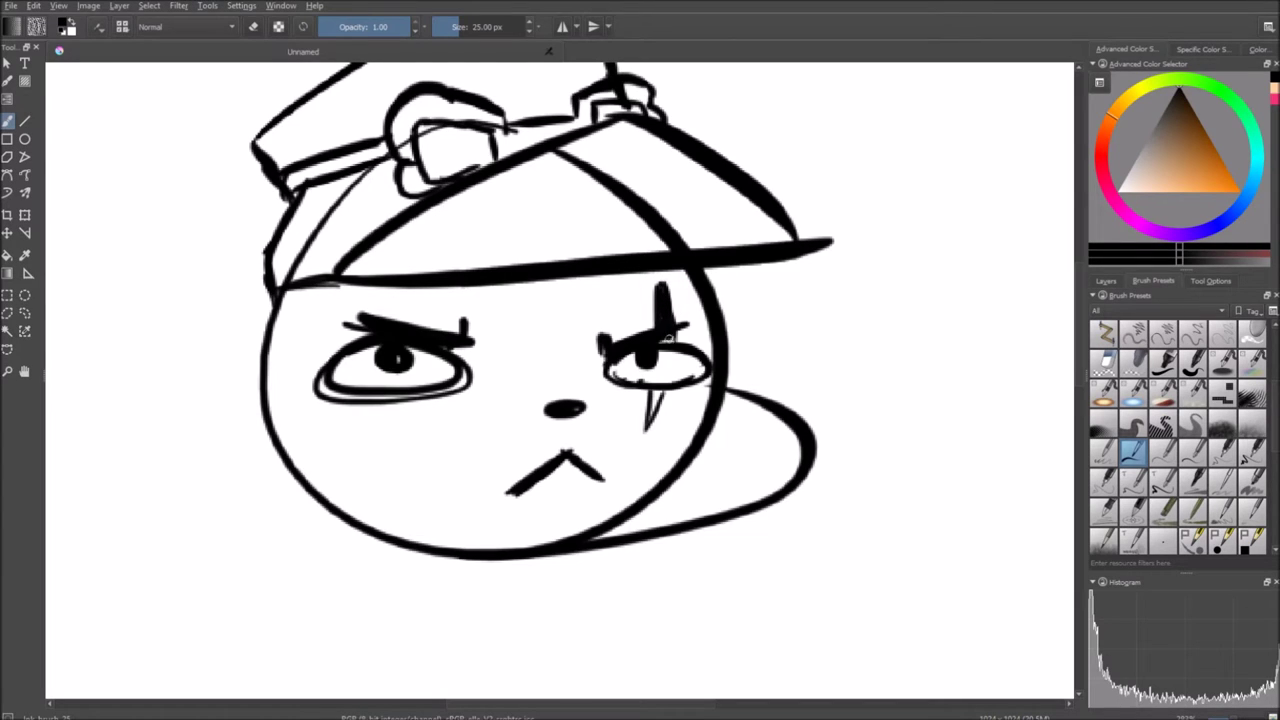
pyautogui.moveTo(648, 395); pyautogui.dragTo(655, 413)
pyautogui.moveTo(637, 441)
pyautogui.mouseDown()
pyautogui.moveTo(655, 448)
pyautogui.moveTo(656, 382)
pyautogui.moveTo(657, 433)
pyautogui.moveTo(676, 437)
pyautogui.mouseUp()
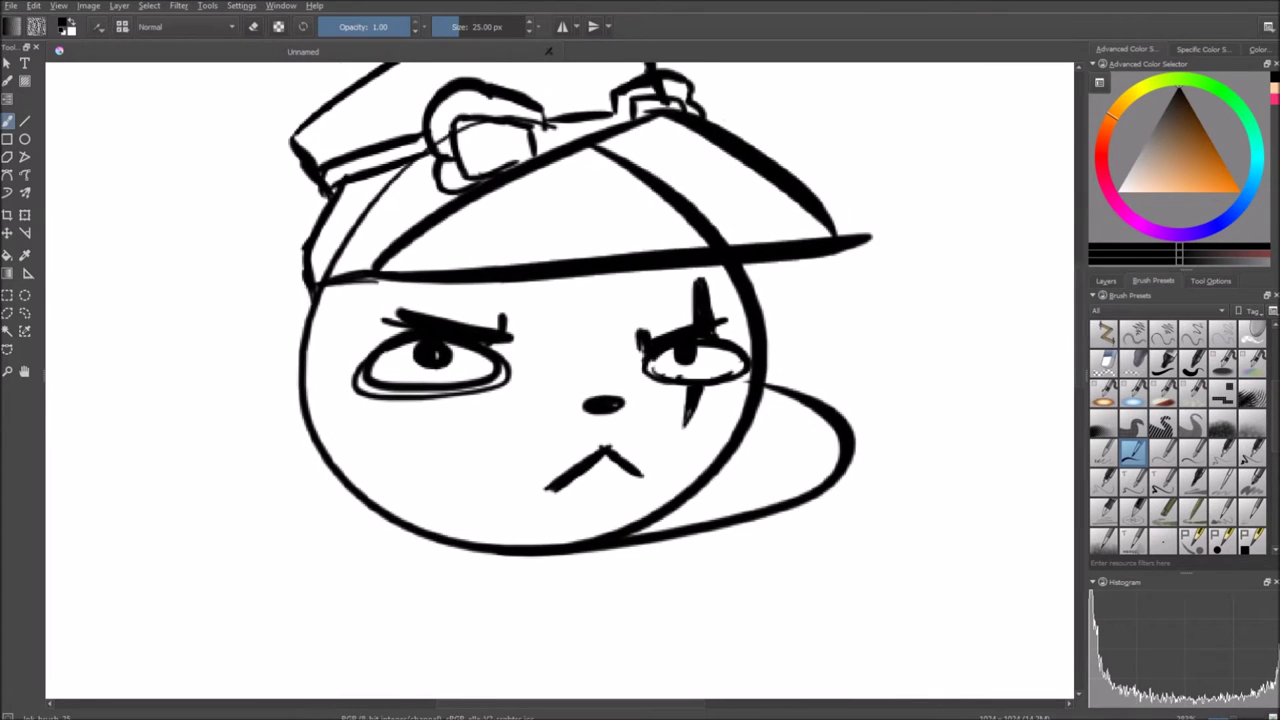
pyautogui.click(435, 356)
# - Try leg strokes below the head and along its left side, undoing each one
pyautogui.moveTo(624, 402)
pyautogui.mouseDown()
pyautogui.moveTo(689, 403)
pyautogui.moveTo(691, 327)
pyautogui.moveTo(651, 309)
pyautogui.mouseUp()
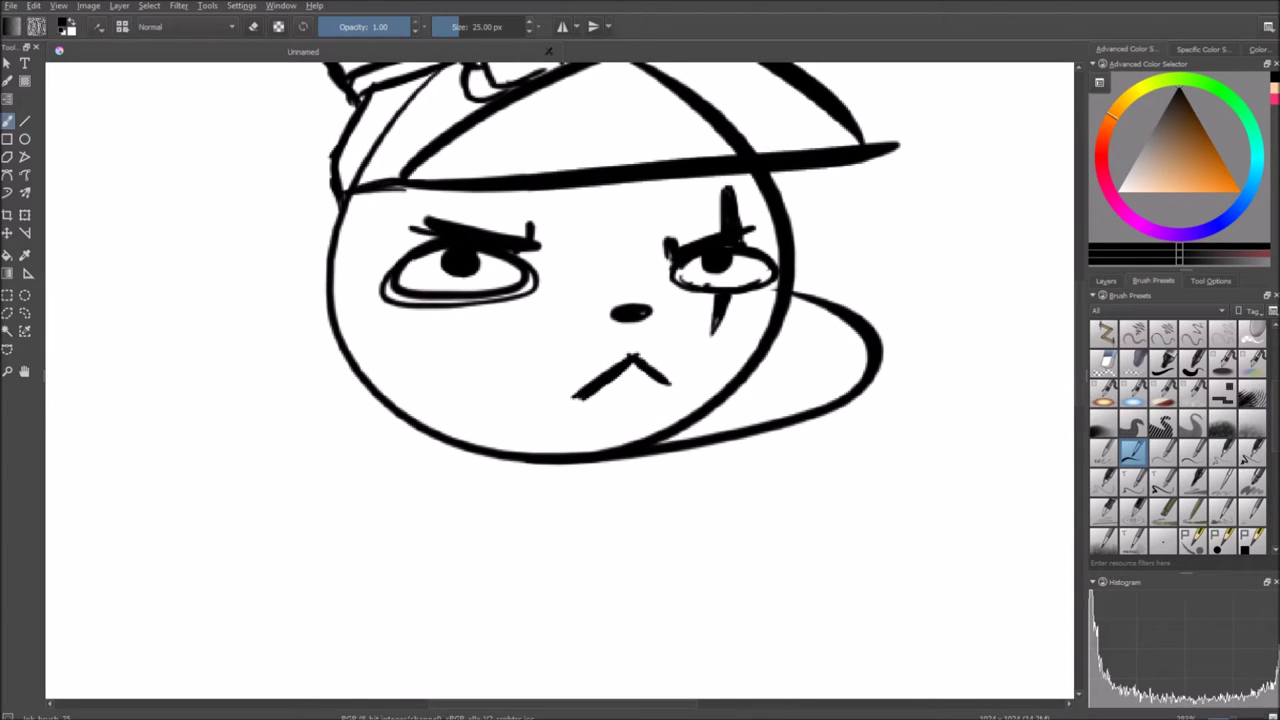
pyautogui.moveTo(463, 448); pyautogui.dragTo(468, 535)
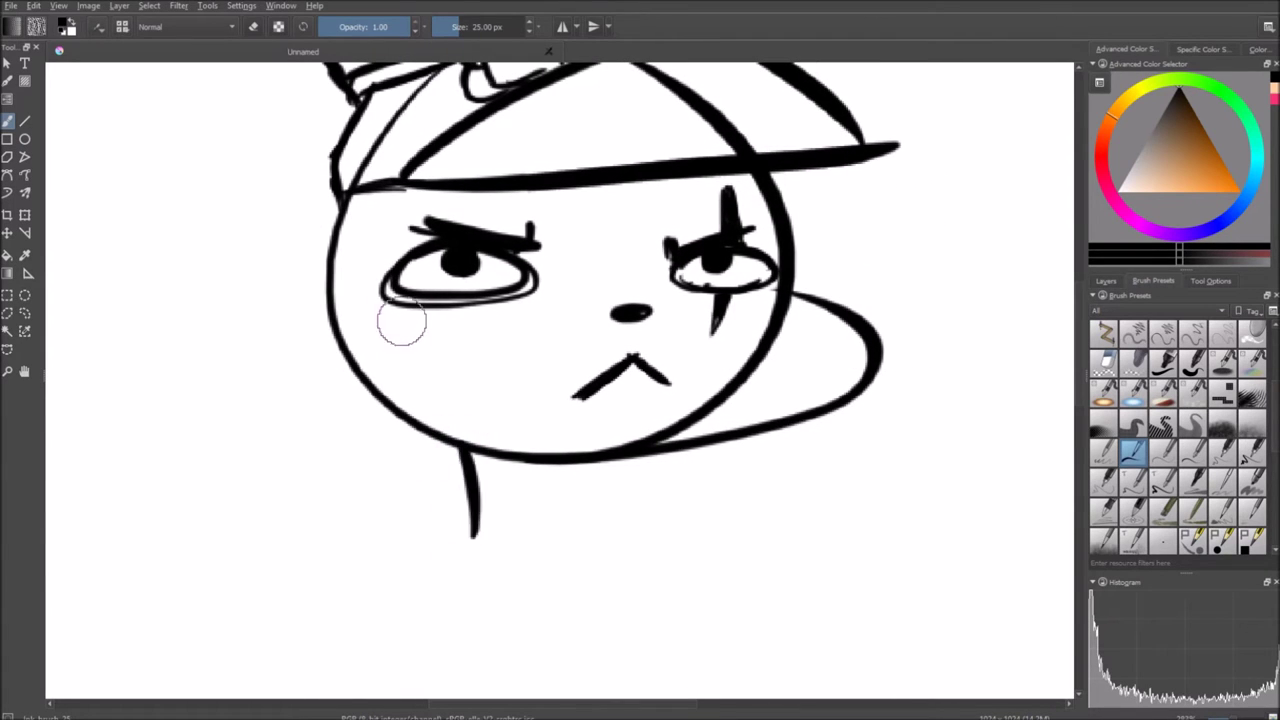
pyautogui.hotkey('ctrl', 'z')
pyautogui.moveTo(341, 193); pyautogui.dragTo(338, 359)
pyautogui.moveTo(340, 238); pyautogui.dragTo(346, 413)
pyautogui.hotkey('ctrl', 'z')
pyautogui.hotkey('ctrl', 'z')
# - Sketch a small practice figure to the left of the character with a round head, dot eyes and limbs
pyautogui.moveTo(352, 354); pyautogui.dragTo(589, 382)
pyautogui.moveTo(354, 209)
pyautogui.mouseDown()
pyautogui.moveTo(276, 281)
pyautogui.moveTo(322, 290)
pyautogui.mouseUp()
pyautogui.moveTo(396, 250); pyautogui.dragTo(404, 260)
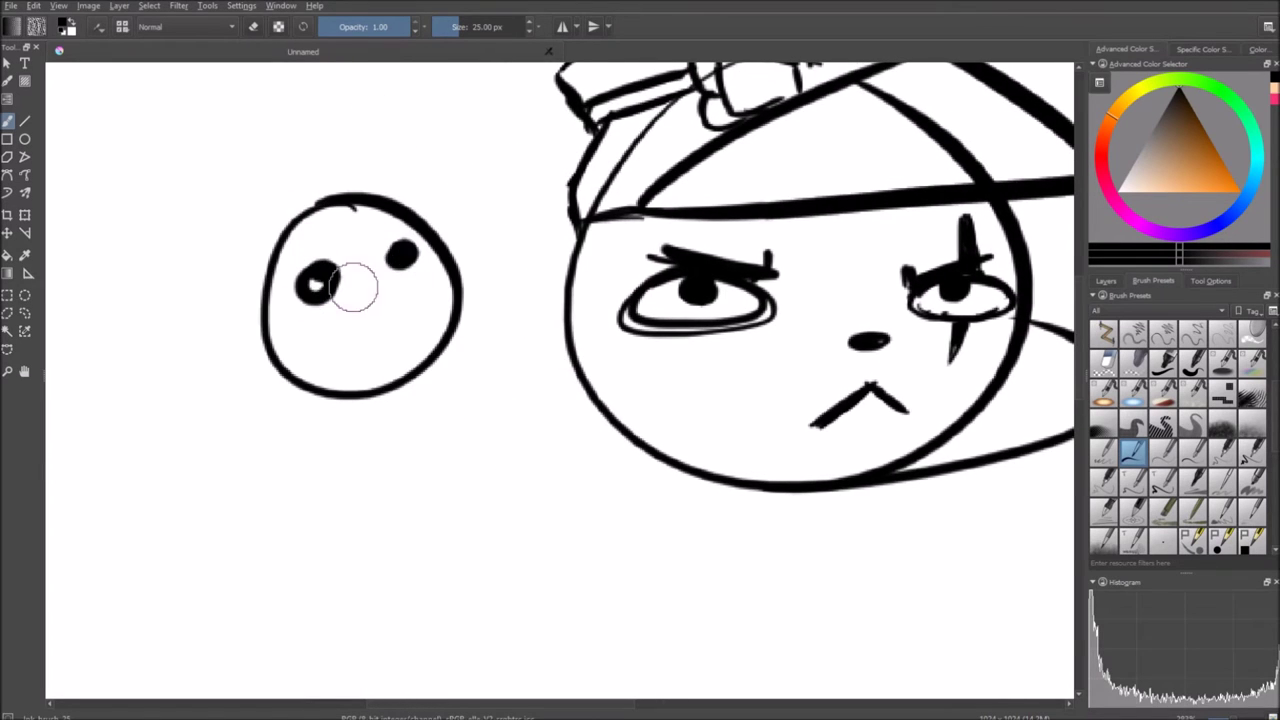
pyautogui.moveTo(318, 352); pyautogui.dragTo(318, 494)
pyautogui.moveTo(270, 282); pyautogui.dragTo(300, 488)
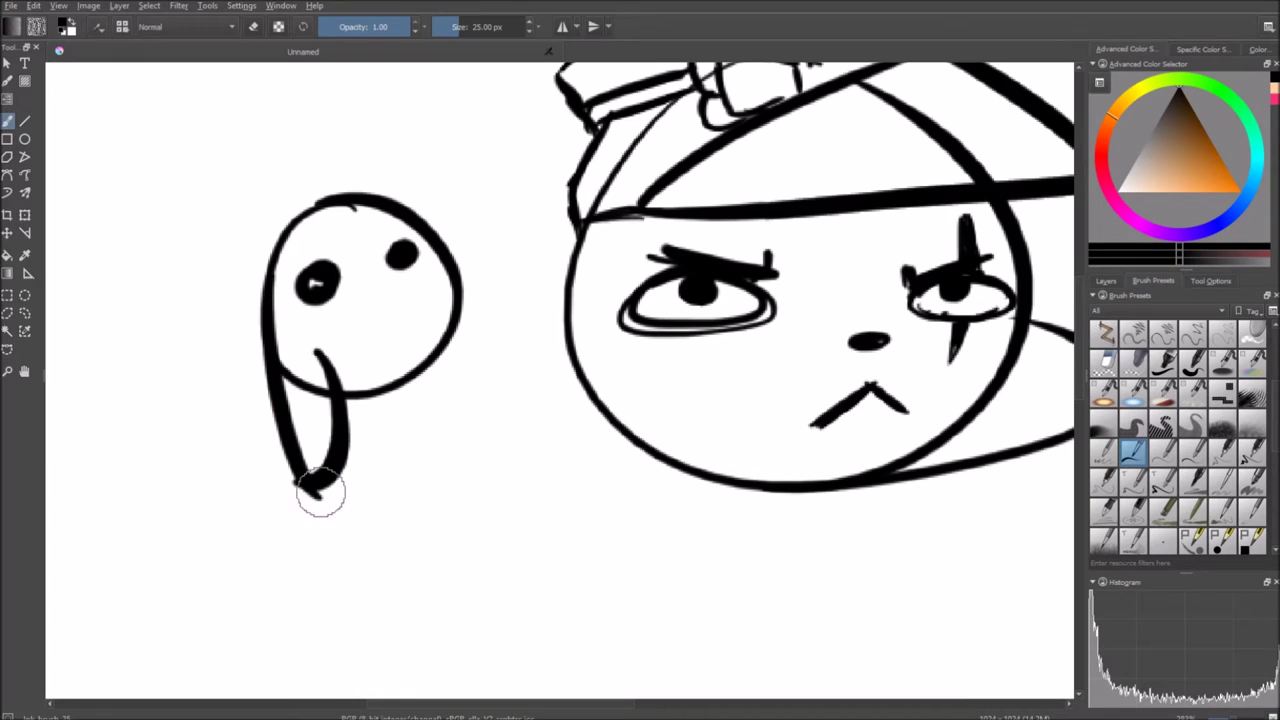
pyautogui.moveTo(428, 377); pyautogui.dragTo(455, 446)
pyautogui.moveTo(457, 283); pyautogui.dragTo(440, 436)
pyautogui.moveTo(371, 327)
pyautogui.mouseDown()
pyautogui.moveTo(383, 311)
pyautogui.moveTo(385, 326)
pyautogui.moveTo(469, 336)
pyautogui.moveTo(412, 261)
pyautogui.mouseUp()
pyautogui.click(370, 292)
# - Try further short practice strokes in the empty area beside the character and undo the practice drawing
pyautogui.moveTo(533, 309)
pyautogui.mouseDown()
pyautogui.moveTo(507, 333)
pyautogui.moveTo(546, 397)
pyautogui.mouseUp()
pyautogui.moveTo(222, 110)
pyautogui.mouseDown()
pyautogui.moveTo(214, 135)
pyautogui.moveTo(300, 66)
pyautogui.moveTo(222, 118)
pyautogui.mouseUp()
pyautogui.moveTo(237, 183); pyautogui.dragTo(263, 265)
pyautogui.moveTo(335, 178); pyautogui.dragTo(343, 236)
pyautogui.moveTo(376, 182); pyautogui.dragTo(384, 230)
pyautogui.moveTo(422, 182); pyautogui.dragTo(446, 258)
pyautogui.moveTo(512, 355); pyautogui.dragTo(402, 238)
pyautogui.moveTo(740, 165); pyautogui.dragTo(558, 317)
pyautogui.hotkey('ctrl', 'z')
pyautogui.hotkey('ctrl', 'z')
pyautogui.hotkey('ctrl', 'z')
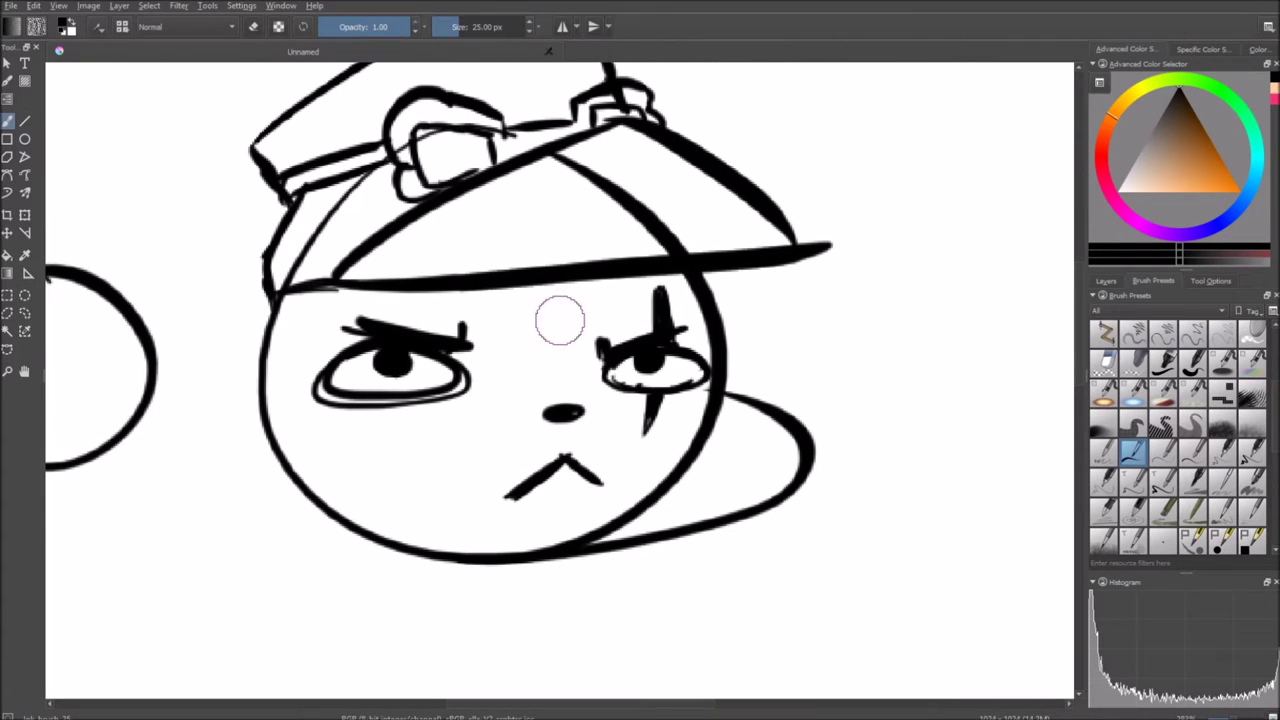
# - Draw the left front leg from the cap's lower left corner and the head's underside down to a closed foot
pyautogui.moveTo(558, 318); pyautogui.dragTo(548, 237)
pyautogui.moveTo(548, 300); pyautogui.dragTo(655, 245)
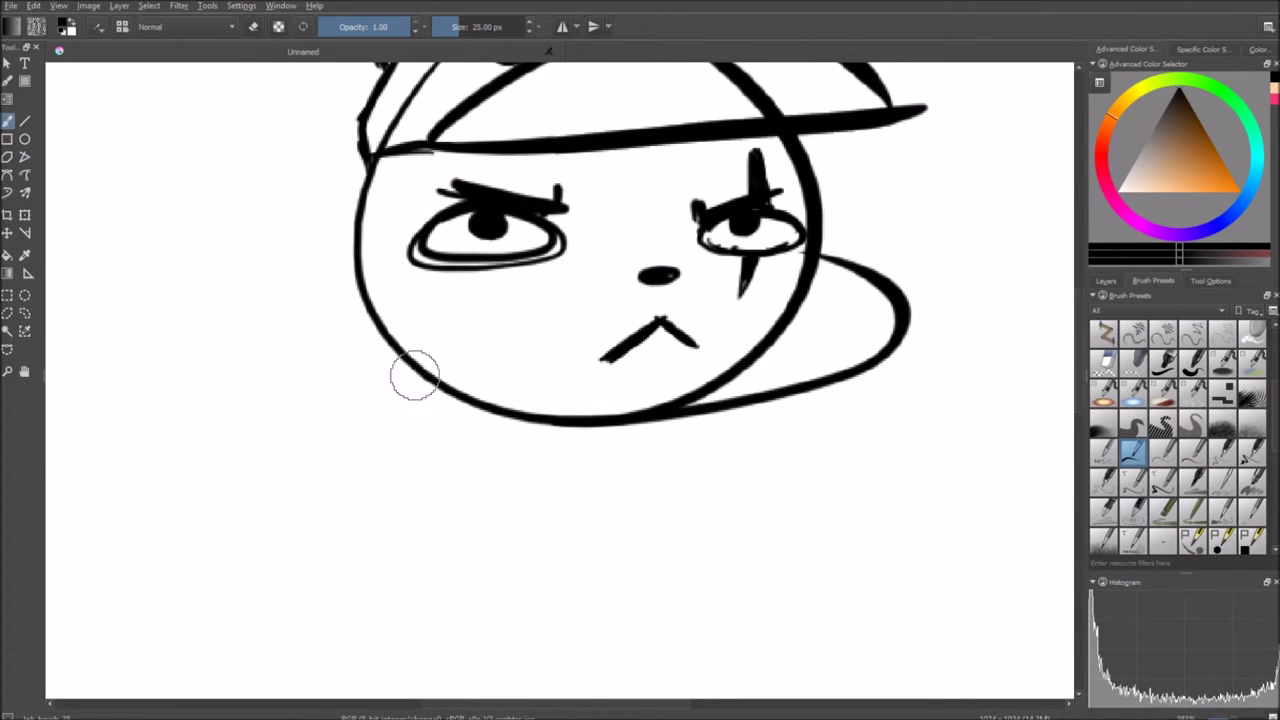
pyautogui.moveTo(458, 358); pyautogui.dragTo(481, 504)
pyautogui.hotkey('ctrl', 'z')
pyautogui.moveTo(462, 403)
pyautogui.mouseDown()
pyautogui.moveTo(481, 543)
pyautogui.moveTo(373, 551)
pyautogui.mouseUp()
pyautogui.moveTo(352, 160); pyautogui.dragTo(362, 478)
pyautogui.hotkey('ctrl', 'z')
pyautogui.moveTo(375, 550)
pyautogui.mouseDown()
pyautogui.moveTo(343, 291)
pyautogui.moveTo(362, 162)
pyautogui.mouseUp()
# - Try the side lines of a second leg beneath the body, undoing the strokes
pyautogui.moveTo(762, 416)
pyautogui.mouseDown()
pyautogui.moveTo(687, 467)
pyautogui.moveTo(636, 449)
pyautogui.moveTo(614, 546)
pyautogui.mouseUp()
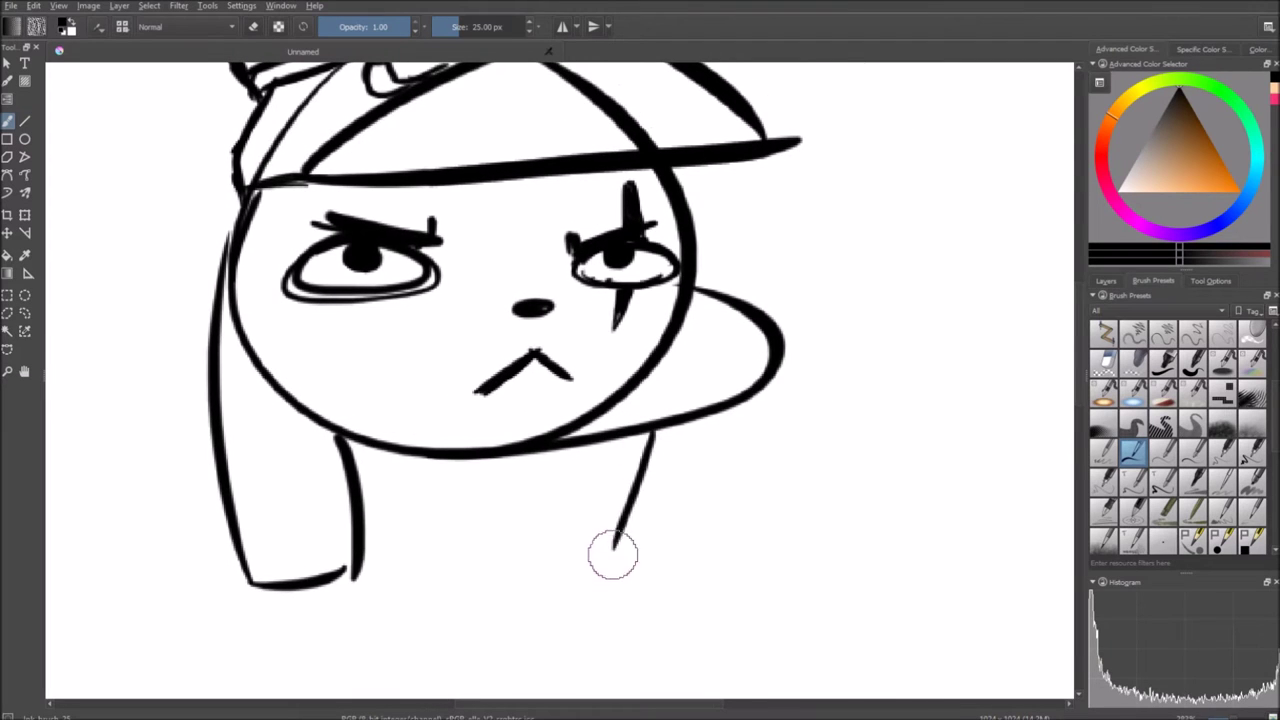
pyautogui.hotkey('ctrl', 'z')
pyautogui.moveTo(656, 433); pyautogui.dragTo(628, 562)
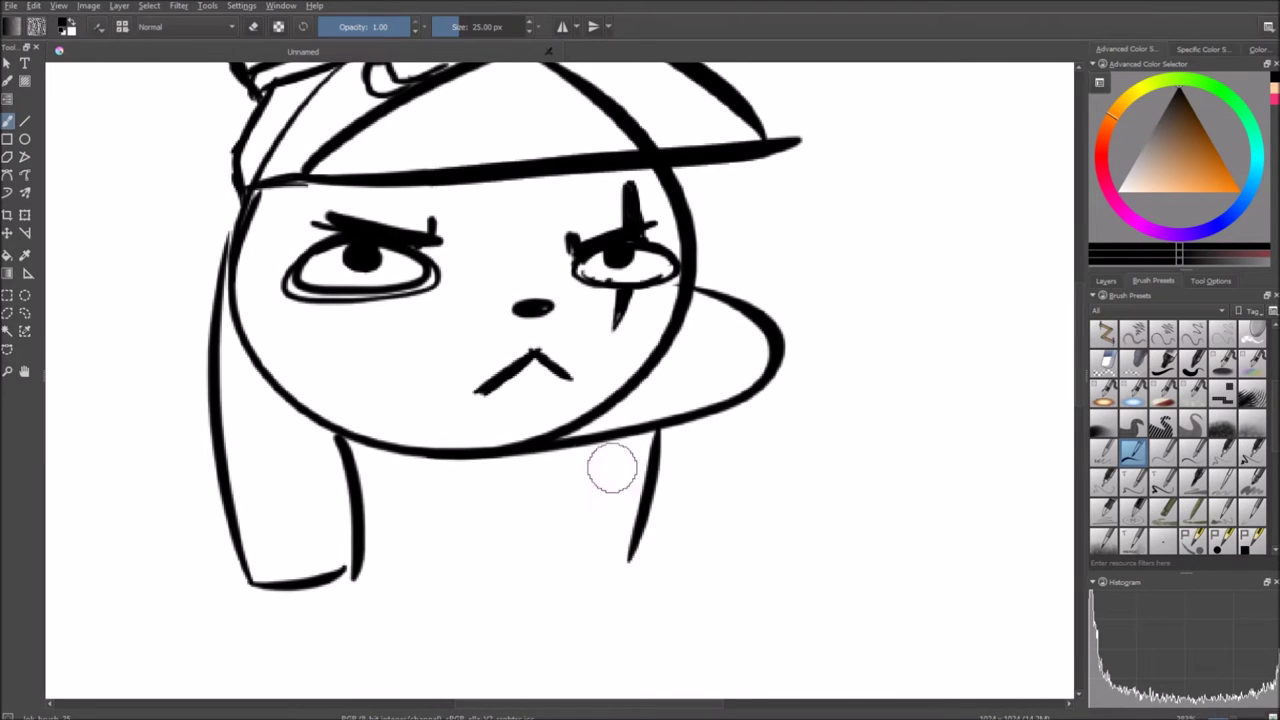
pyautogui.moveTo(575, 449)
pyautogui.mouseDown()
pyautogui.moveTo(574, 500)
pyautogui.moveTo(618, 567)
pyautogui.moveTo(618, 595)
pyautogui.mouseUp()
pyautogui.hotkey('ctrl', 'z')
pyautogui.hotkey('ctrl', 'z')
pyautogui.hotkey('ctrl', 'z')
# - Draw a short tapered second leg with a flat foot beneath the rounded body
pyautogui.moveTo(573, 500); pyautogui.dragTo(590, 603)
pyautogui.moveTo(663, 489)
pyautogui.mouseDown()
pyautogui.moveTo(640, 598)
pyautogui.moveTo(663, 586)
pyautogui.moveTo(622, 575)
pyautogui.moveTo(652, 475)
pyautogui.moveTo(686, 441)
pyautogui.moveTo(698, 481)
pyautogui.moveTo(641, 572)
pyautogui.mouseUp()
pyautogui.scroll(-1, 516, 293)
pyautogui.scroll(-1, 546, 281)
pyautogui.scroll(1, 544, 282)
# - Fill the cap's visor solid black with brush strokes
pyautogui.moveTo(571, 268); pyautogui.dragTo(519, 302)
pyautogui.moveTo(393, 210); pyautogui.dragTo(388, 251)
pyautogui.scroll(1, 653, 225)
pyautogui.moveTo(654, 226); pyautogui.dragTo(725, 179)
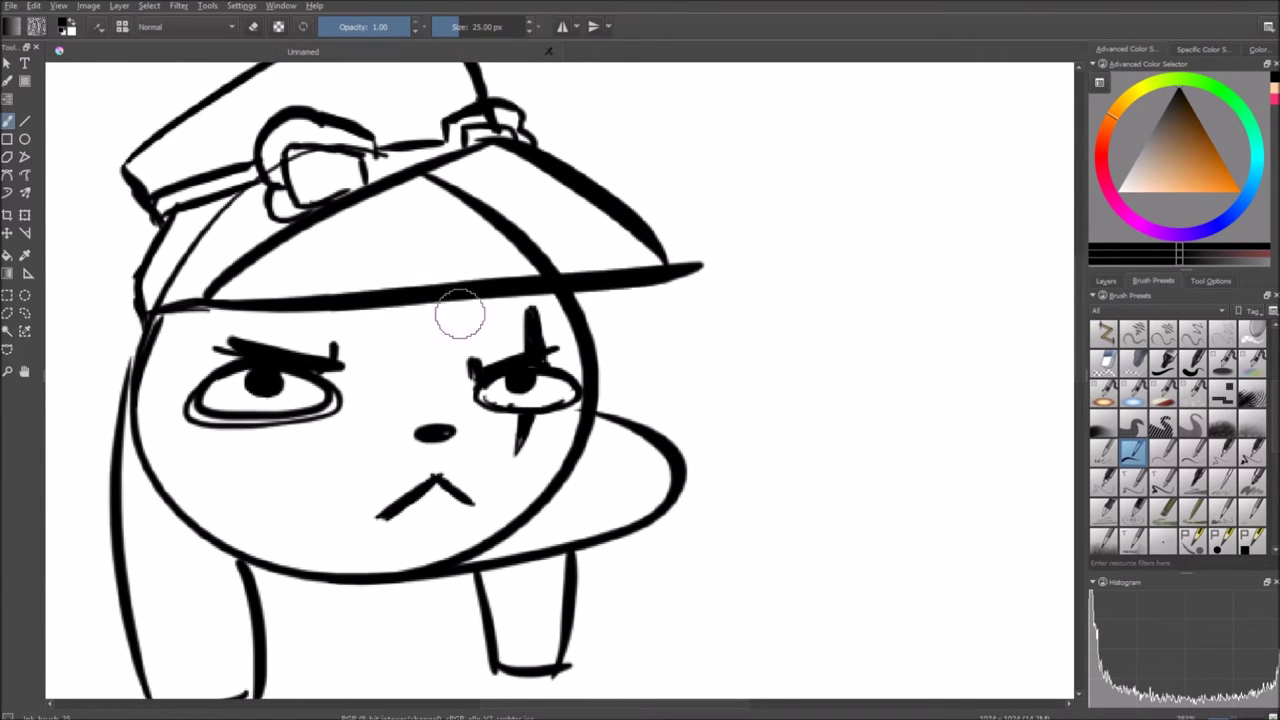
pyautogui.moveTo(357, 243)
pyautogui.mouseDown()
pyautogui.moveTo(235, 292)
pyautogui.moveTo(289, 288)
pyautogui.moveTo(261, 275)
pyautogui.moveTo(264, 260)
pyautogui.moveTo(414, 259)
pyautogui.moveTo(397, 250)
pyautogui.moveTo(529, 172)
pyautogui.moveTo(515, 159)
pyautogui.moveTo(632, 246)
pyautogui.moveTo(440, 279)
pyautogui.mouseUp()
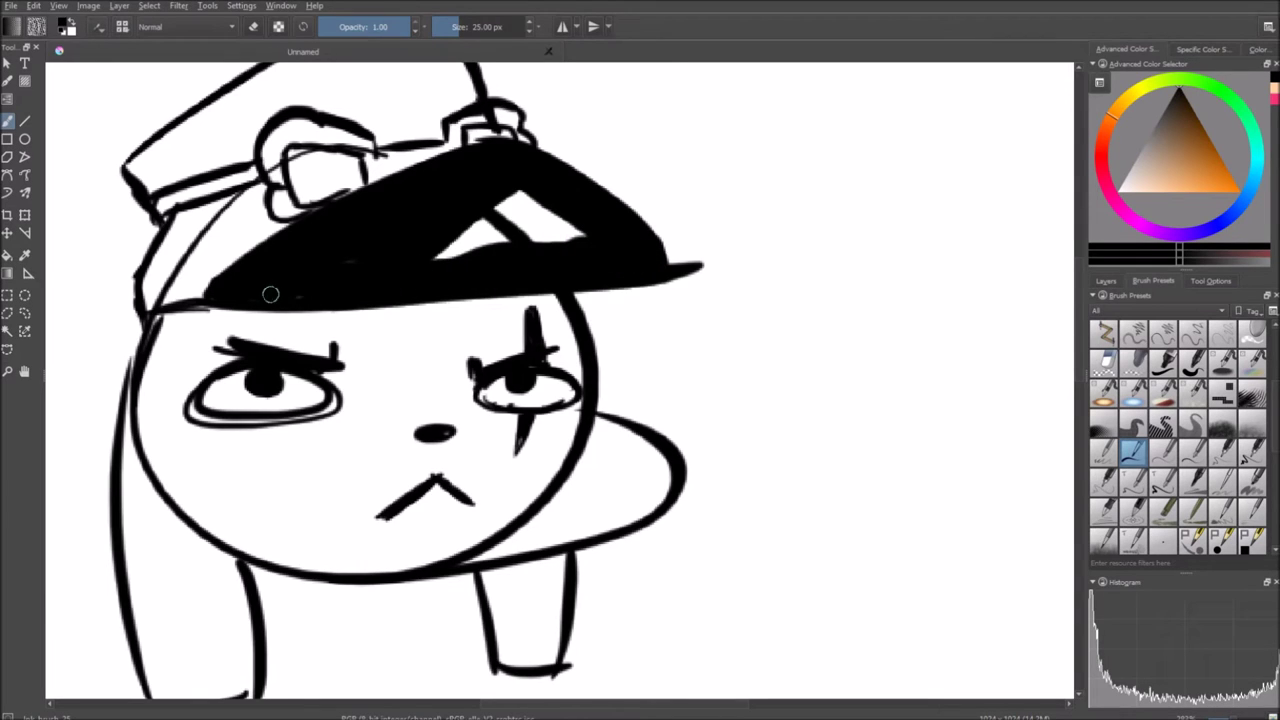
pyautogui.moveTo(394, 241)
pyautogui.mouseDown()
pyautogui.moveTo(454, 234)
pyautogui.moveTo(486, 254)
pyautogui.moveTo(580, 224)
pyautogui.moveTo(456, 252)
pyautogui.mouseUp()
pyautogui.moveTo(649, 332)
pyautogui.mouseDown()
pyautogui.moveTo(513, 306)
pyautogui.moveTo(829, 323)
pyautogui.moveTo(687, 329)
pyautogui.moveTo(722, 292)
pyautogui.moveTo(767, 308)
pyautogui.mouseUp()
pyautogui.scroll(-1, 550, 339)
pyautogui.scroll(-1, 829, 323)
pyautogui.scroll(1, 721, 332)
pyautogui.scroll(-2, 793, 332)
pyautogui.scroll(1, 744, 331)
pyautogui.scroll(1, 687, 331)
pyautogui.scroll(1, 728, 300)
# - Erase the part of the round head outline that crosses the body shape using the 50 px circle eraser
pyautogui.click(1103, 362)
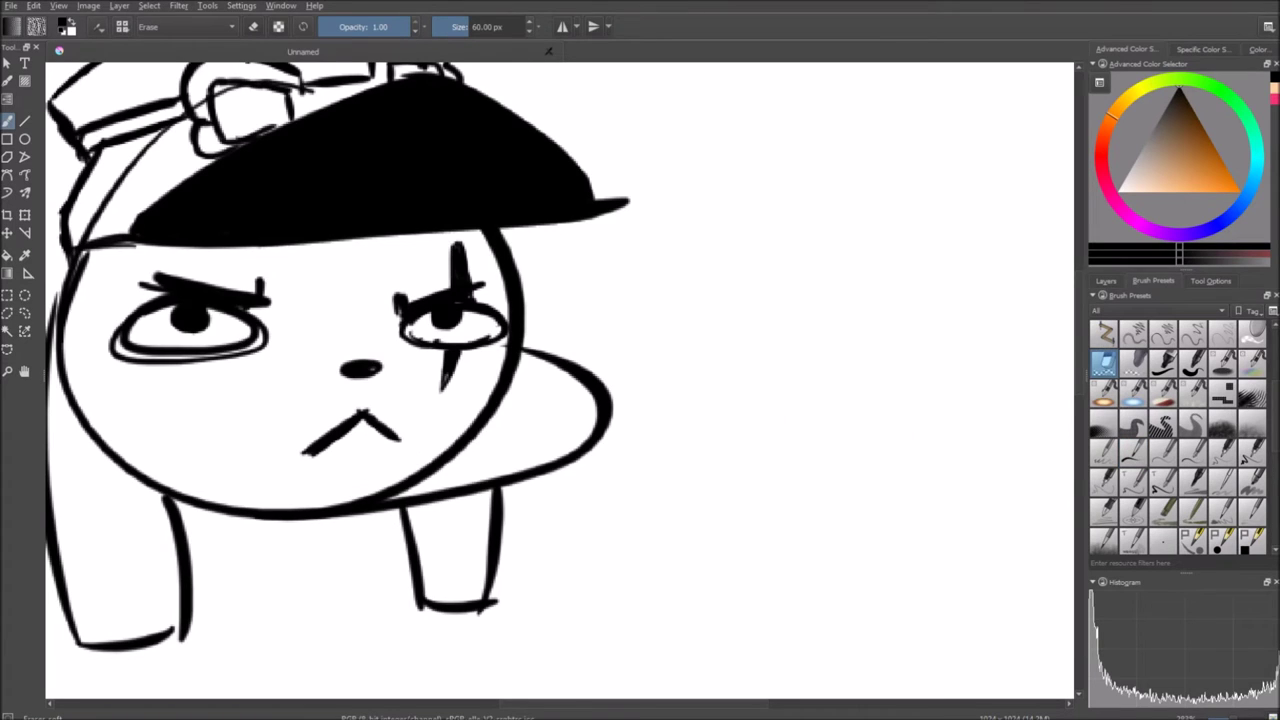
pyautogui.click(1252, 334)
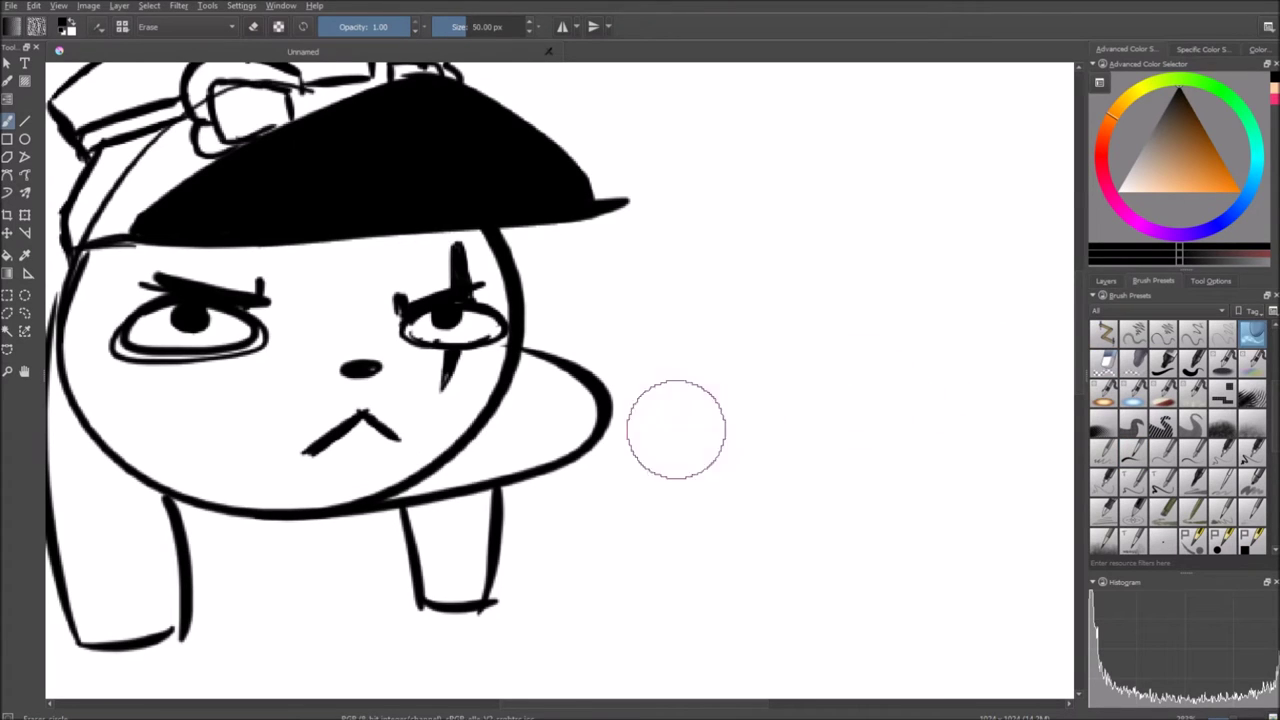
pyautogui.moveTo(500, 418); pyautogui.dragTo(489, 415)
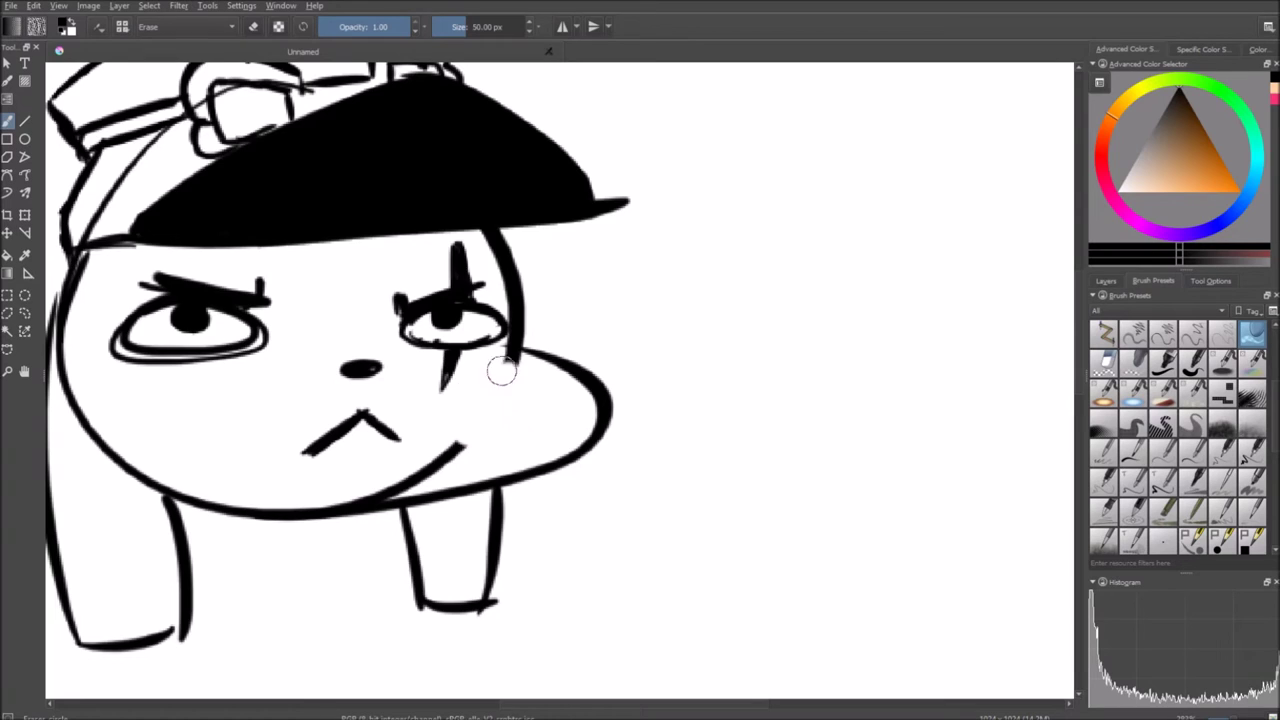
pyautogui.moveTo(439, 483); pyautogui.dragTo(467, 422)
pyautogui.hotkey('ctrl', 'z')
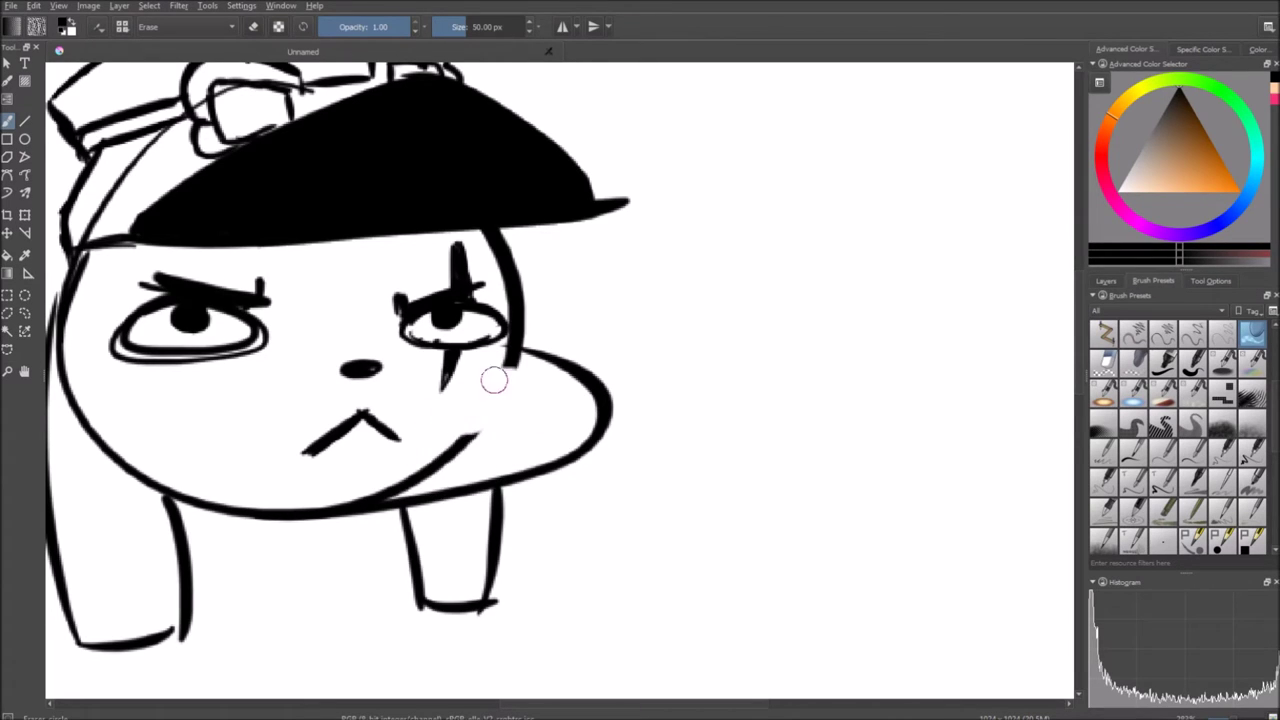
pyautogui.moveTo(485, 426); pyautogui.dragTo(458, 454)
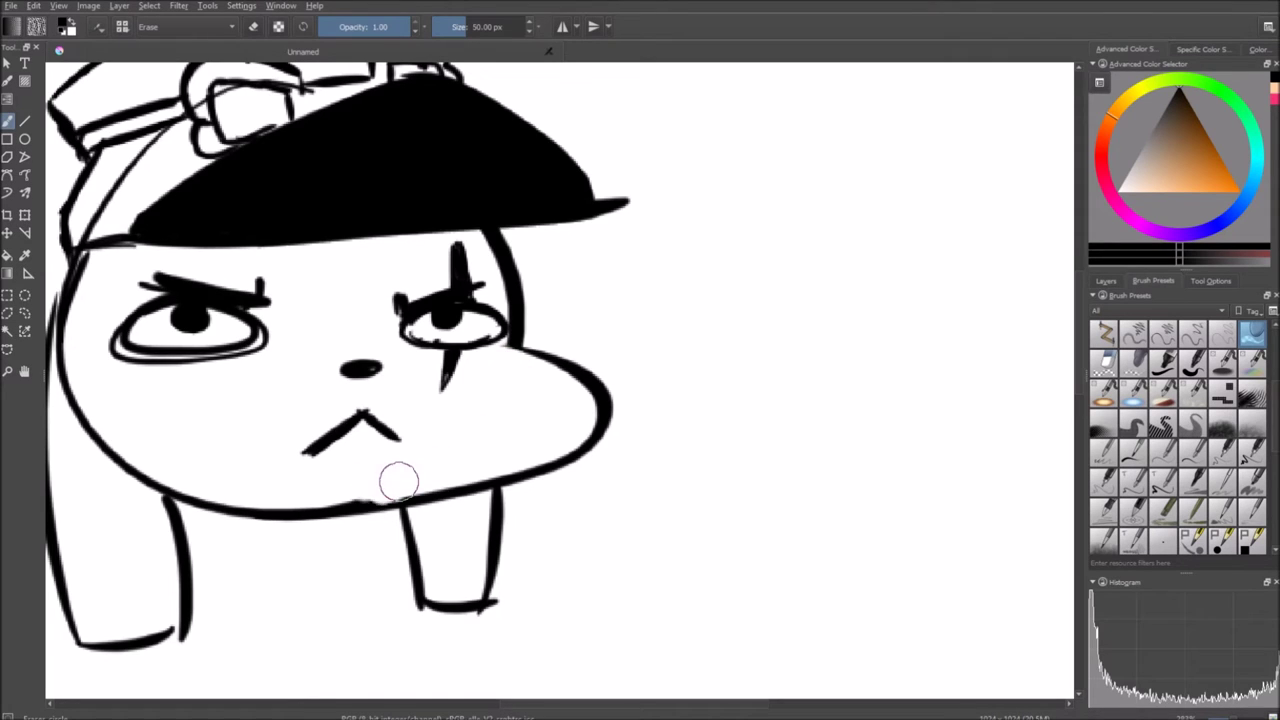
pyautogui.hotkey('ctrl', 'z')
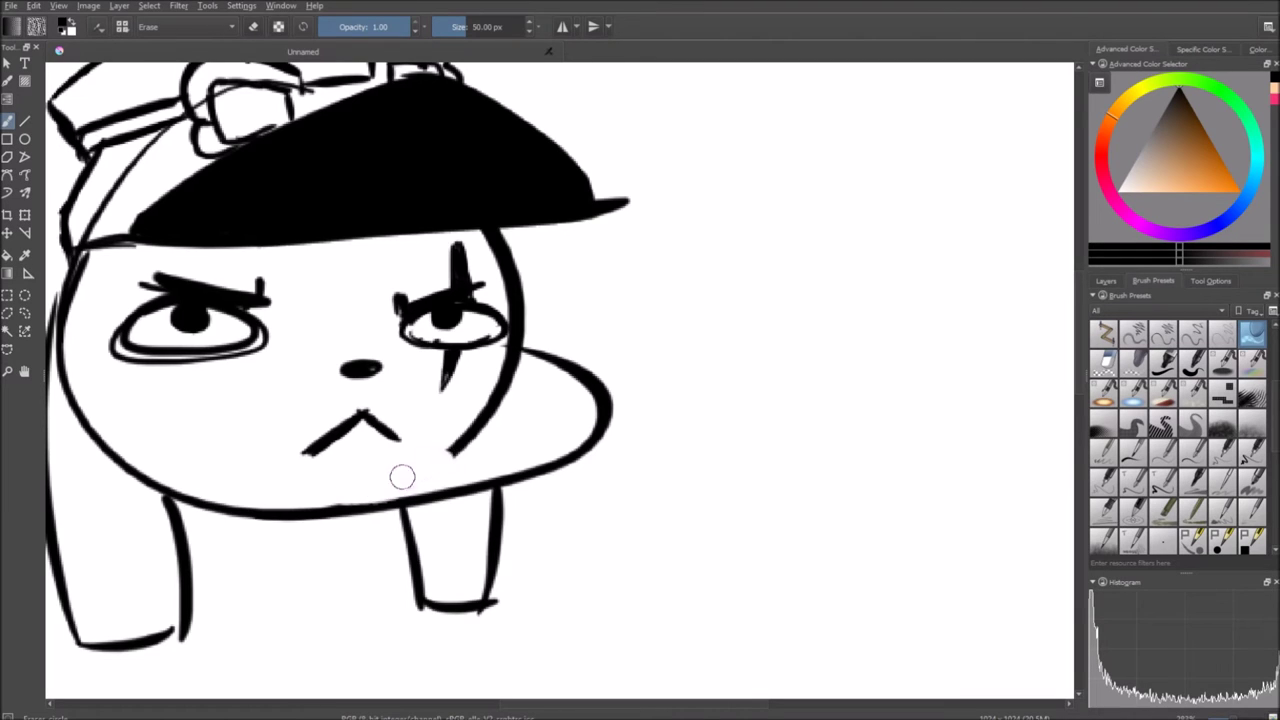
pyautogui.hotkey('ctrl', 'z')
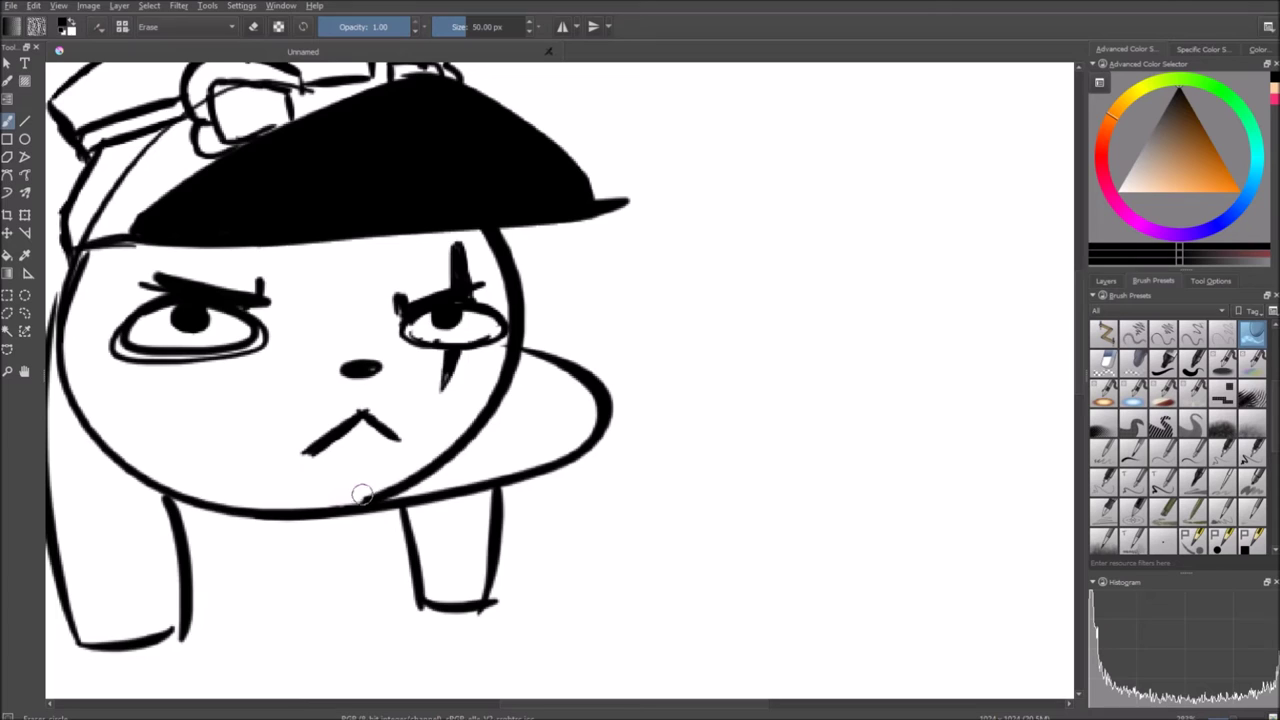
pyautogui.moveTo(390, 488); pyautogui.dragTo(497, 420)
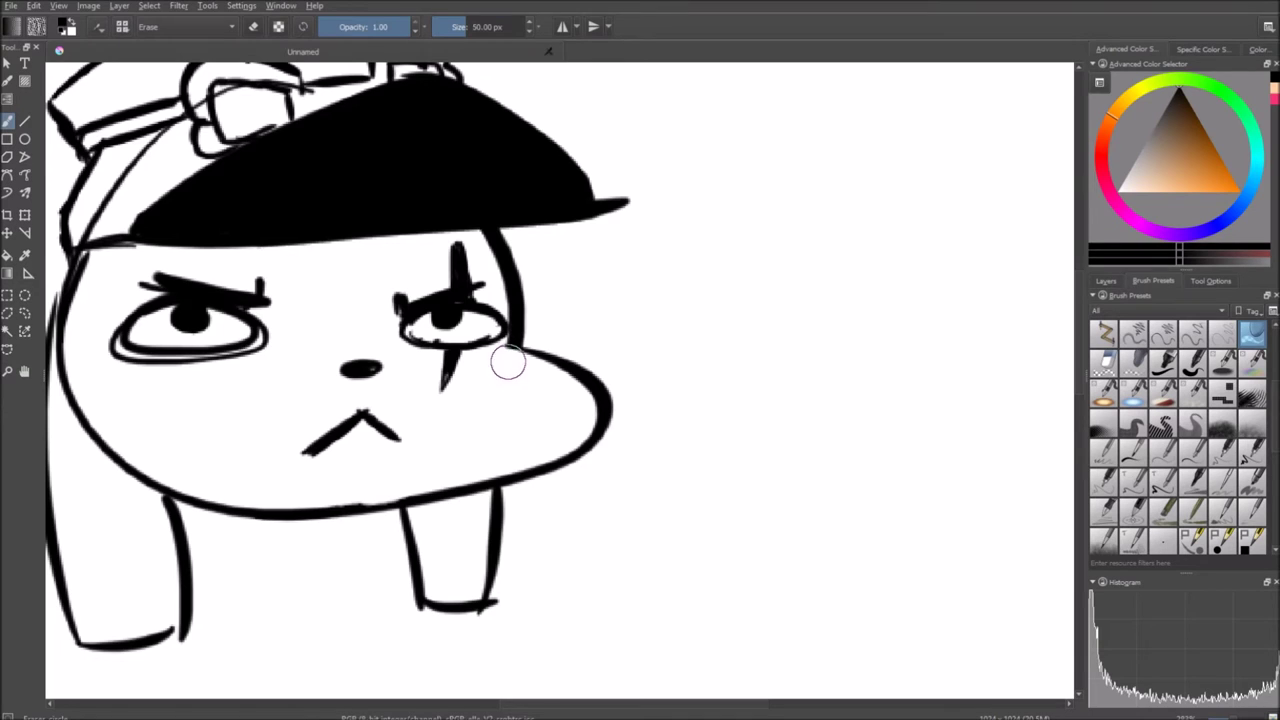
pyautogui.moveTo(477, 443)
pyautogui.mouseDown()
pyautogui.moveTo(448, 472)
pyautogui.moveTo(470, 474)
pyautogui.moveTo(440, 502)
pyautogui.mouseUp()
# - Choose the filled circle ink brush, test it on the empty canvas, undo the test strokes and set its size to 25.21 px
pyautogui.click(1163, 364)
pyautogui.click(1192, 364)
pyautogui.moveTo(708, 385)
pyautogui.mouseDown()
pyautogui.moveTo(661, 386)
pyautogui.moveTo(645, 338)
pyautogui.mouseUp()
pyautogui.hotkey('ctrl', 'z')
pyautogui.moveTo(800, 252)
pyautogui.mouseDown()
pyautogui.moveTo(691, 409)
pyautogui.moveTo(810, 257)
pyautogui.mouseUp()
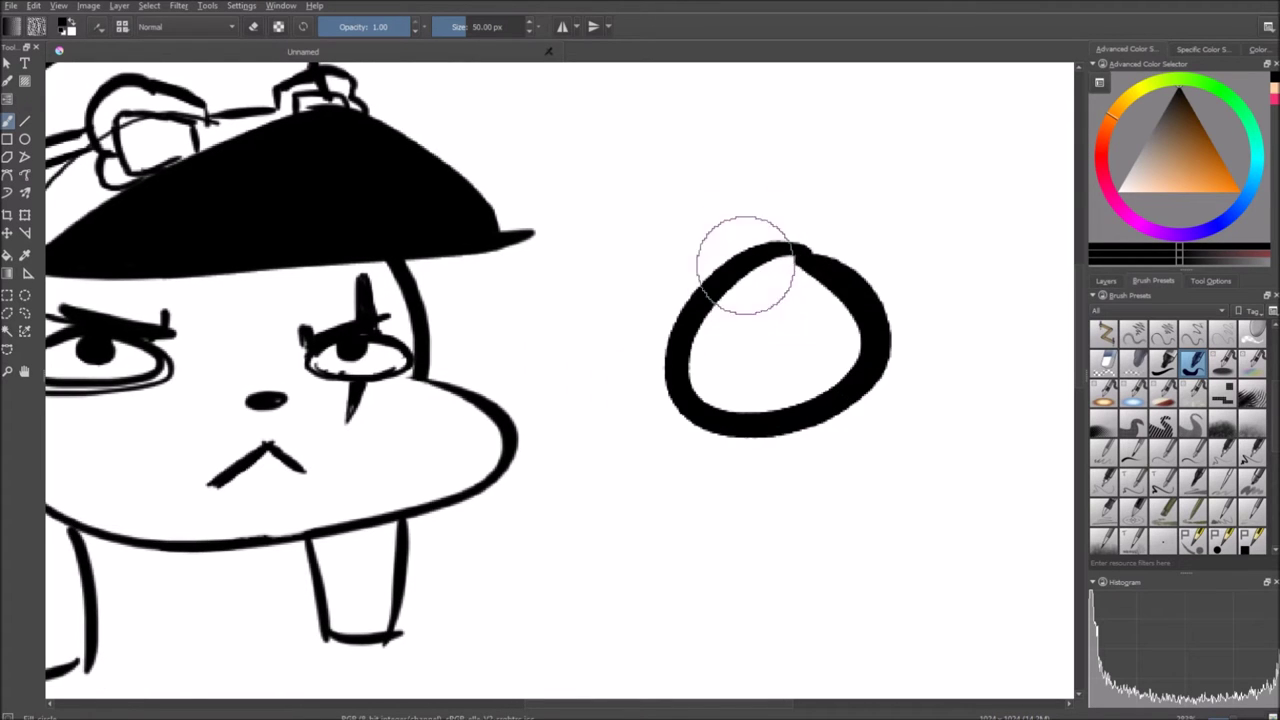
pyautogui.hotkey('ctrl', 'z')
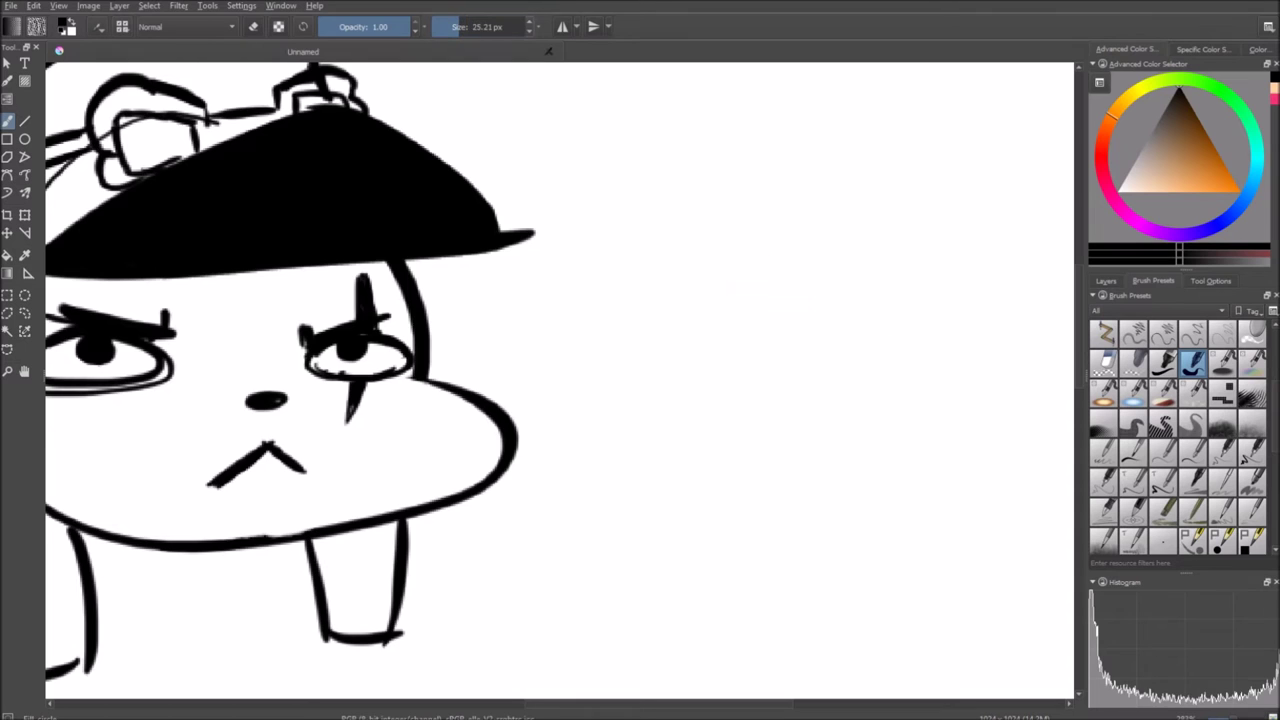
# - Draw a second character's rounded head outline, open at its upper right, on blank canvas to the lower left of the first character
pyautogui.scroll(-1, 498, 120)
pyautogui.scroll(-1, 385, 184)
pyautogui.moveTo(386, 186)
pyautogui.mouseDown()
pyautogui.moveTo(562, 368)
pyautogui.moveTo(889, 315)
pyautogui.moveTo(612, 209)
pyautogui.moveTo(587, 23)
pyautogui.moveTo(849, 2)
pyautogui.moveTo(774, 2)
pyautogui.mouseUp()
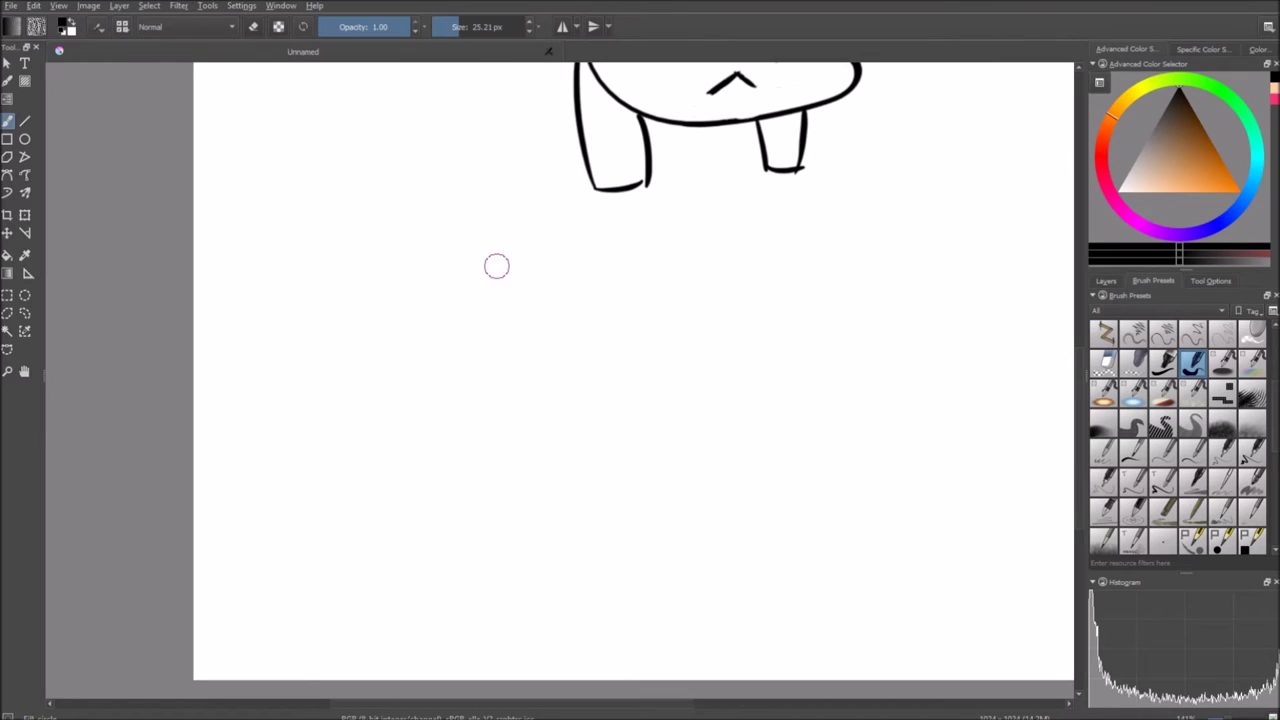
pyautogui.moveTo(290, 345); pyautogui.dragTo(466, 325)
pyautogui.hotkey('ctrl', 'z')
pyautogui.moveTo(366, 222)
pyautogui.mouseDown()
pyautogui.moveTo(343, 214)
pyautogui.moveTo(428, 243)
pyautogui.moveTo(471, 286)
pyautogui.moveTo(493, 273)
pyautogui.mouseUp()
pyautogui.hotkey('ctrl', 'z')
pyautogui.scroll(2, 415, 253)
pyautogui.moveTo(376, 275)
pyautogui.mouseDown()
pyautogui.moveTo(324, 300)
pyautogui.moveTo(386, 278)
pyautogui.moveTo(367, 290)
pyautogui.moveTo(375, 279)
pyautogui.moveTo(388, 314)
pyautogui.mouseUp()
pyautogui.hotkey('ctrl', 'z')
pyautogui.hotkey('ctrl', 'z')
pyautogui.hotkey('ctrl', 'z')
pyautogui.hotkey('ctrl', 'z')
# - Draw two round eyes with solid black pupils inside the new head, making the right eye slightly smaller
pyautogui.moveTo(371, 266); pyautogui.dragTo(343, 286)
pyautogui.click(380, 286)
pyautogui.hotkey('ctrl', 'z')
pyautogui.click(378, 288)
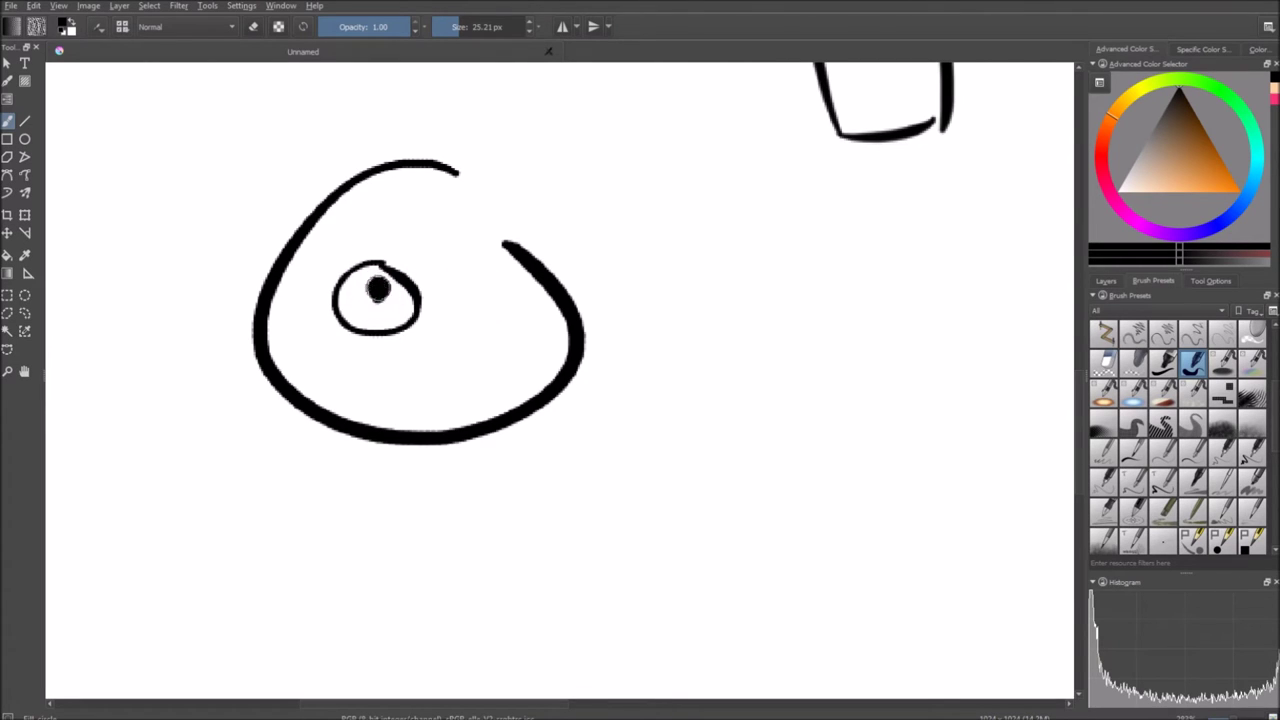
pyautogui.moveTo(494, 289); pyautogui.dragTo(502, 300)
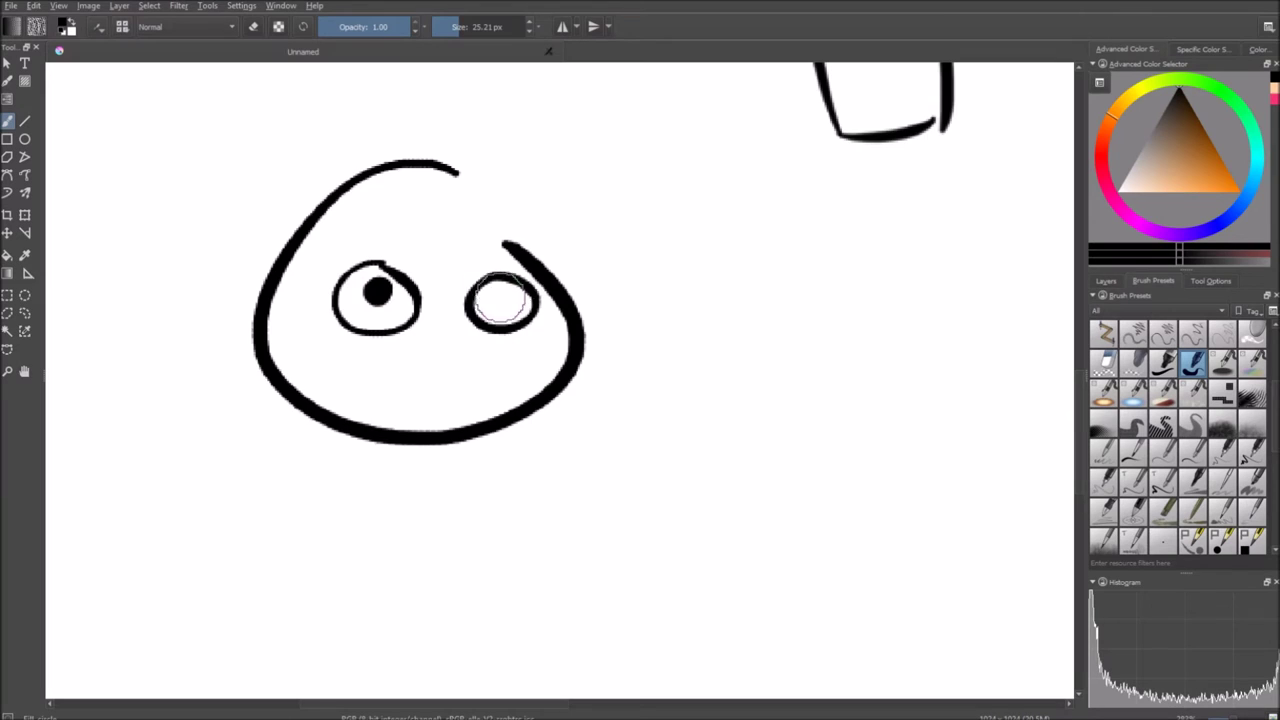
pyautogui.click(495, 291)
# - Draw a short curved nose line between the eyes with two nostril dots below it
pyautogui.moveTo(424, 352); pyautogui.dragTo(500, 342)
pyautogui.hotkey('ctrl', 'z')
pyautogui.hotkey('ctrl', 'z')
pyautogui.hotkey('ctrl', 'z')
pyautogui.hotkey('ctrl', 'z')
pyautogui.hotkey('ctrl', 'z')
pyautogui.click(484, 360)
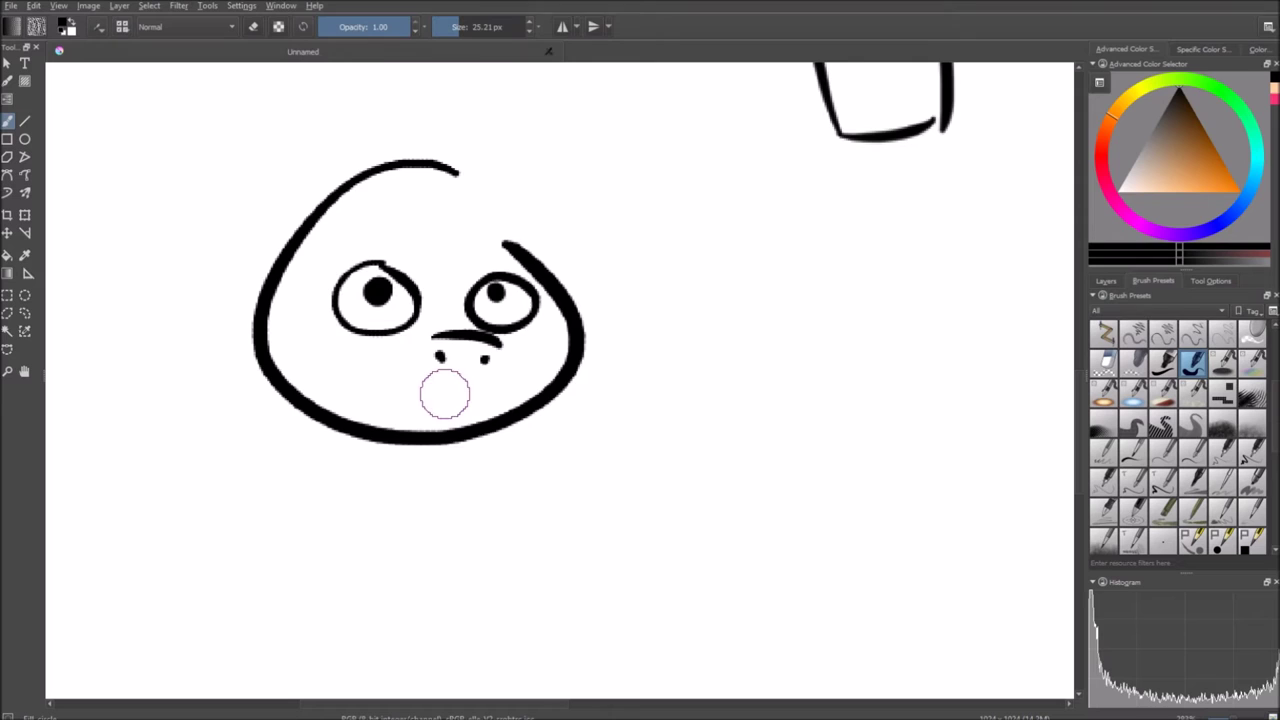
# - Draw a curved smile under the nose with two long buck teeth reaching past the chin outline
pyautogui.moveTo(402, 368)
pyautogui.mouseDown()
pyautogui.moveTo(400, 410)
pyautogui.moveTo(415, 390)
pyautogui.moveTo(479, 388)
pyautogui.moveTo(420, 386)
pyautogui.moveTo(517, 376)
pyautogui.mouseUp()
pyautogui.hotkey('ctrl', 'z')
pyautogui.hotkey('ctrl', 'z')
pyautogui.hotkey('ctrl', 'z')
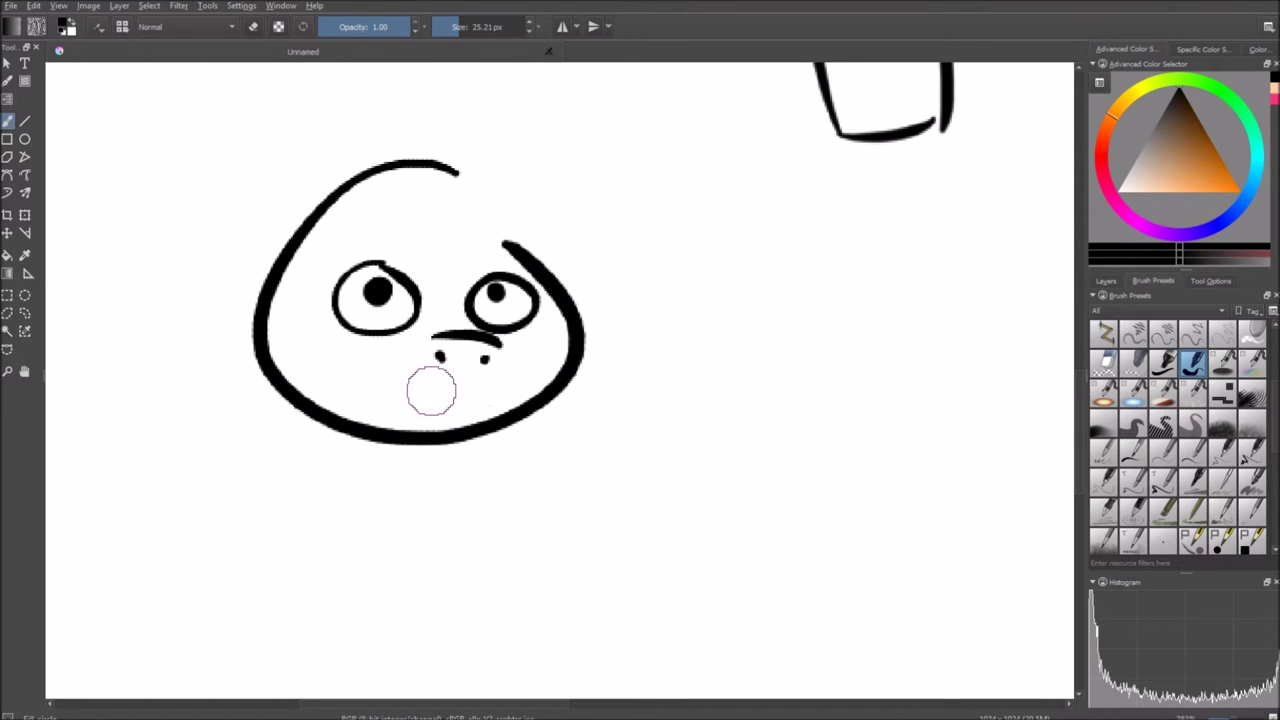
pyautogui.moveTo(415, 388)
pyautogui.mouseDown()
pyautogui.moveTo(482, 386)
pyautogui.moveTo(448, 465)
pyautogui.mouseUp()
pyautogui.hotkey('ctrl', 'z')
pyautogui.hotkey('ctrl', 'z')
pyautogui.moveTo(412, 392); pyautogui.dragTo(450, 466)
pyautogui.moveTo(475, 399)
pyautogui.mouseDown()
pyautogui.moveTo(456, 468)
pyautogui.moveTo(451, 434)
pyautogui.moveTo(467, 514)
pyautogui.moveTo(482, 527)
pyautogui.moveTo(507, 493)
pyautogui.moveTo(557, 510)
pyautogui.mouseUp()
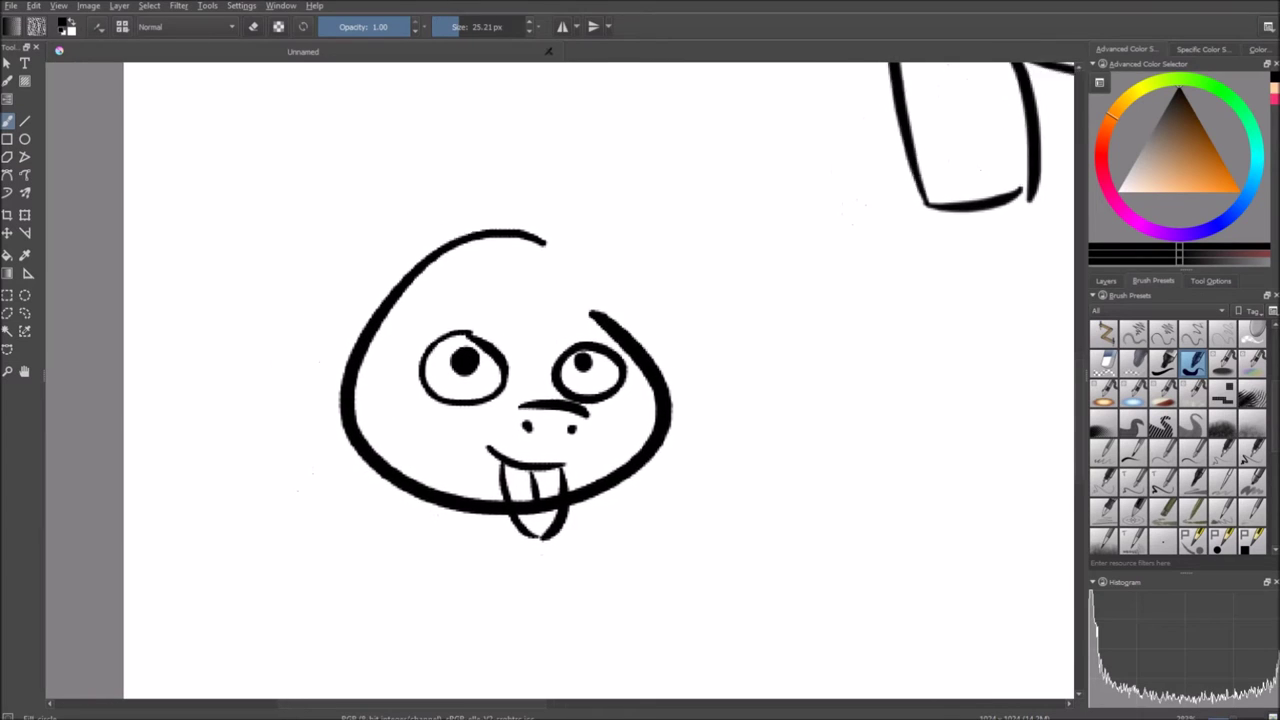
# - Draw a small oval eyebrow above each eye of the new head
pyautogui.scroll(-1, 421, 390)
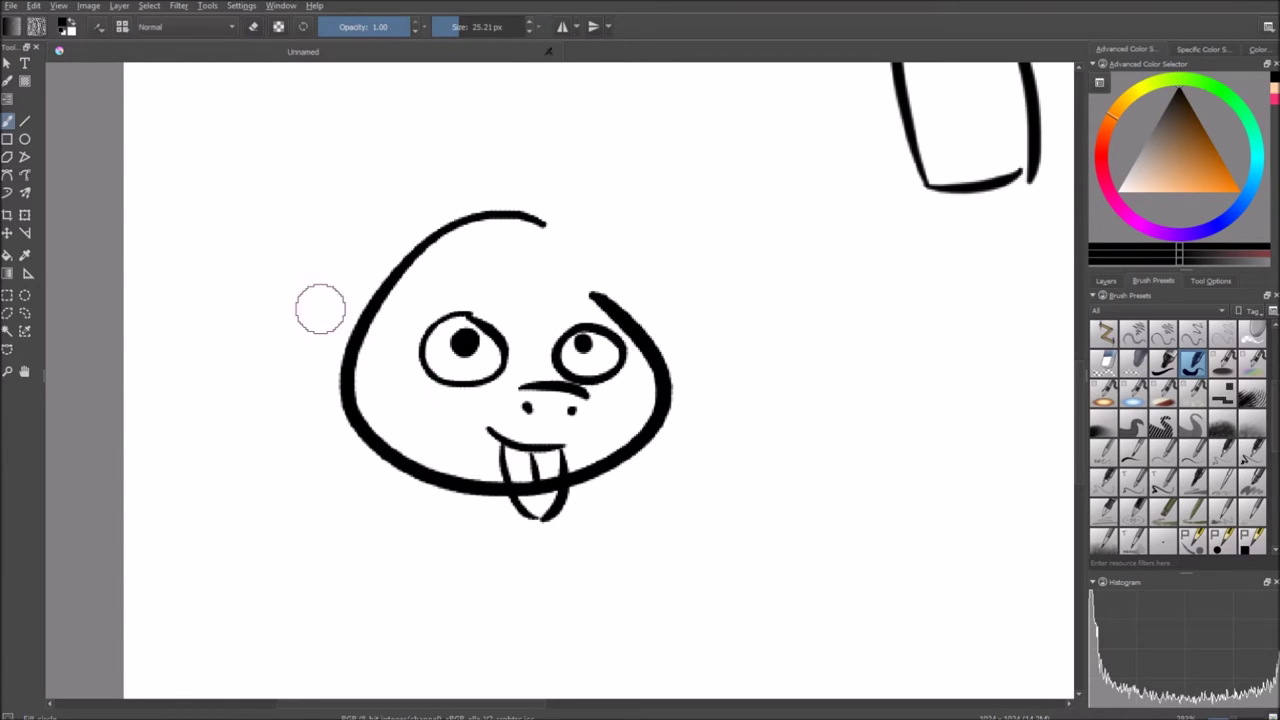
pyautogui.scroll(-1, 498, 354)
pyautogui.moveTo(424, 402); pyautogui.dragTo(429, 392)
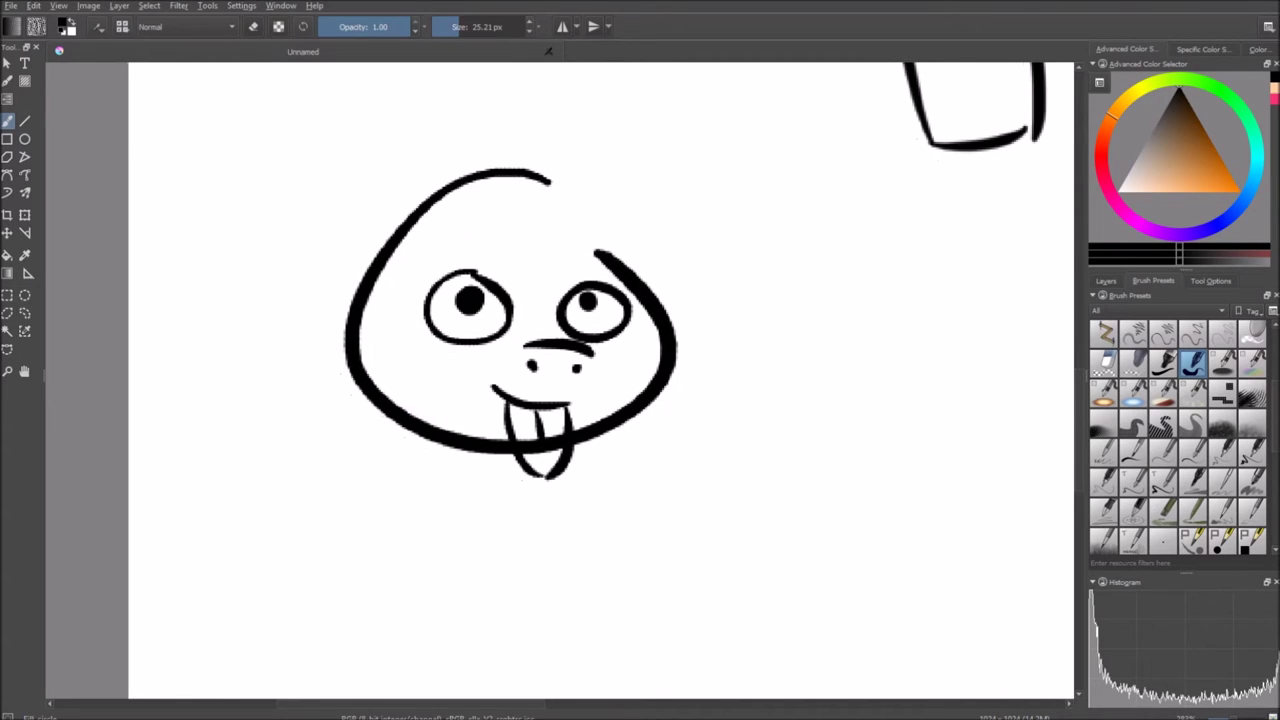
pyautogui.scroll(3, 427, 401)
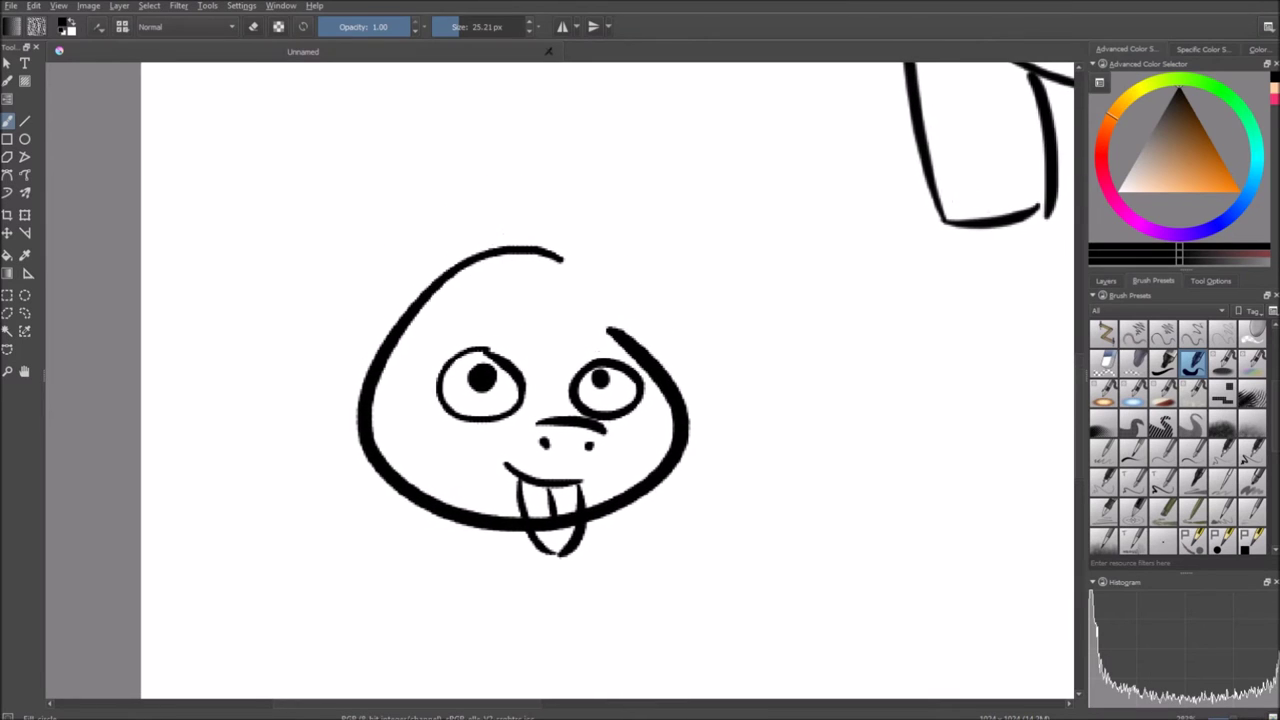
pyautogui.moveTo(530, 400); pyautogui.dragTo(544, 390)
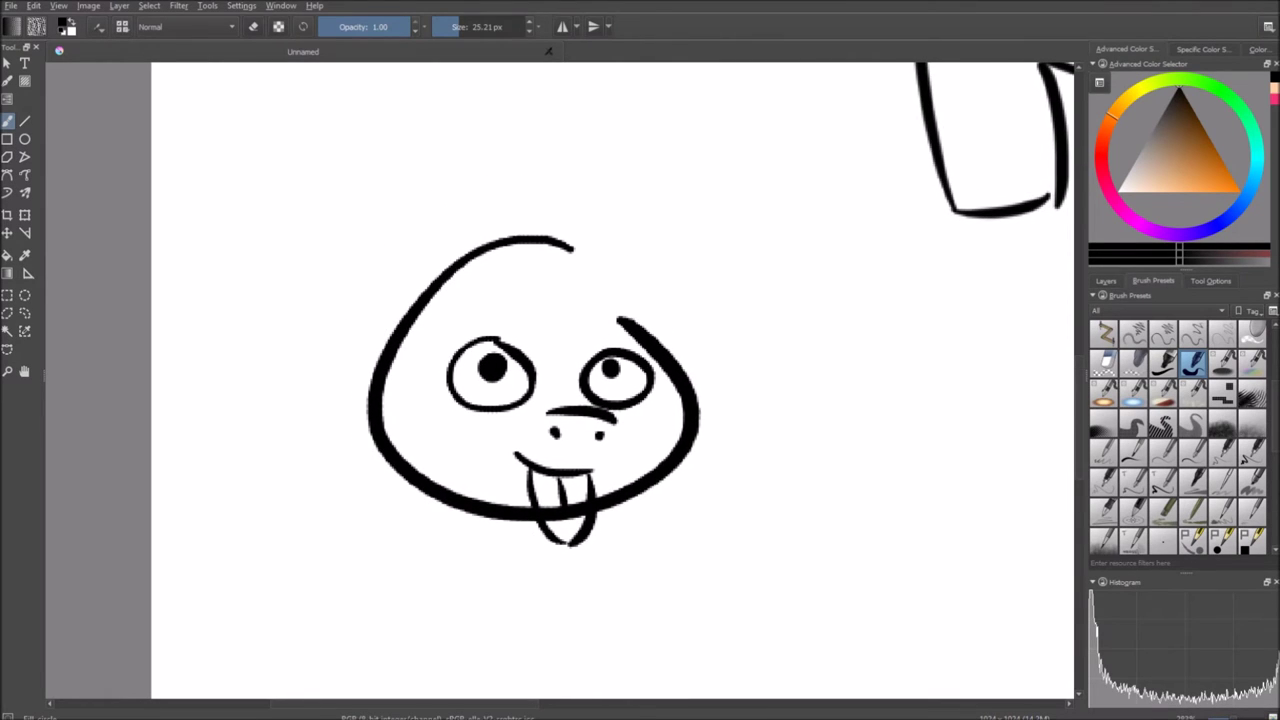
pyautogui.moveTo(457, 329); pyautogui.dragTo(462, 333)
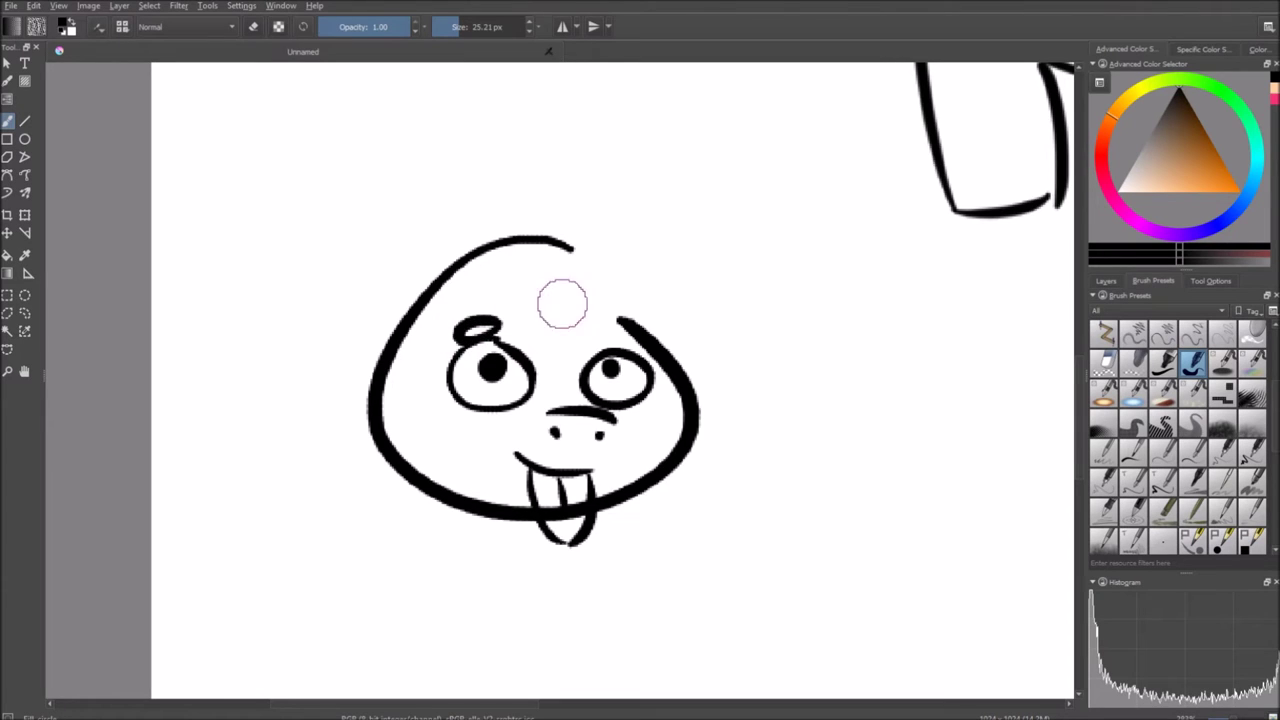
pyautogui.scroll(-2, 530, 345)
pyautogui.hscroll(-2, 480, 338)
# - Try a long drooping ear on the left side of the head, undoing its strokes
pyautogui.moveTo(456, 330); pyautogui.dragTo(462, 570)
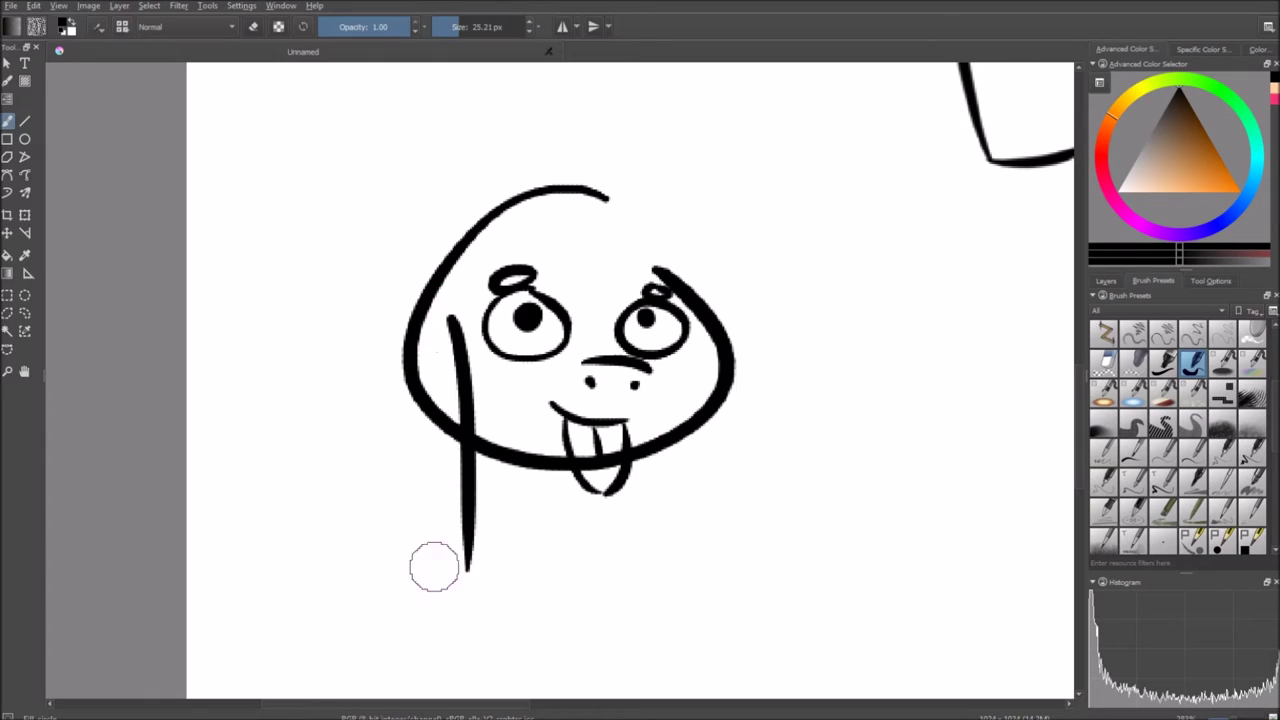
pyautogui.hotkey('ctrl', 'z')
pyautogui.moveTo(456, 330); pyautogui.dragTo(462, 570)
pyautogui.moveTo(412, 295); pyautogui.dragTo(466, 583)
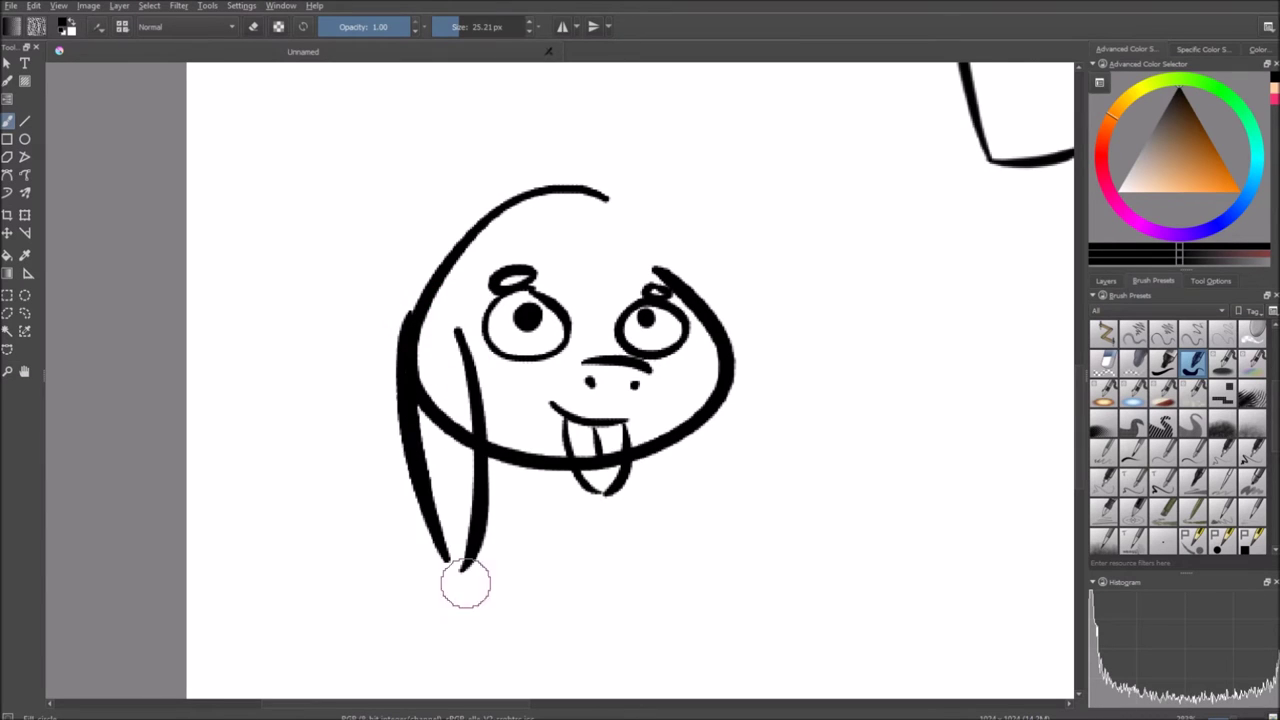
pyautogui.hscroll(2, 591, 486)
pyautogui.hotkey('ctrl', 'z')
pyautogui.hotkey('ctrl', 'z')
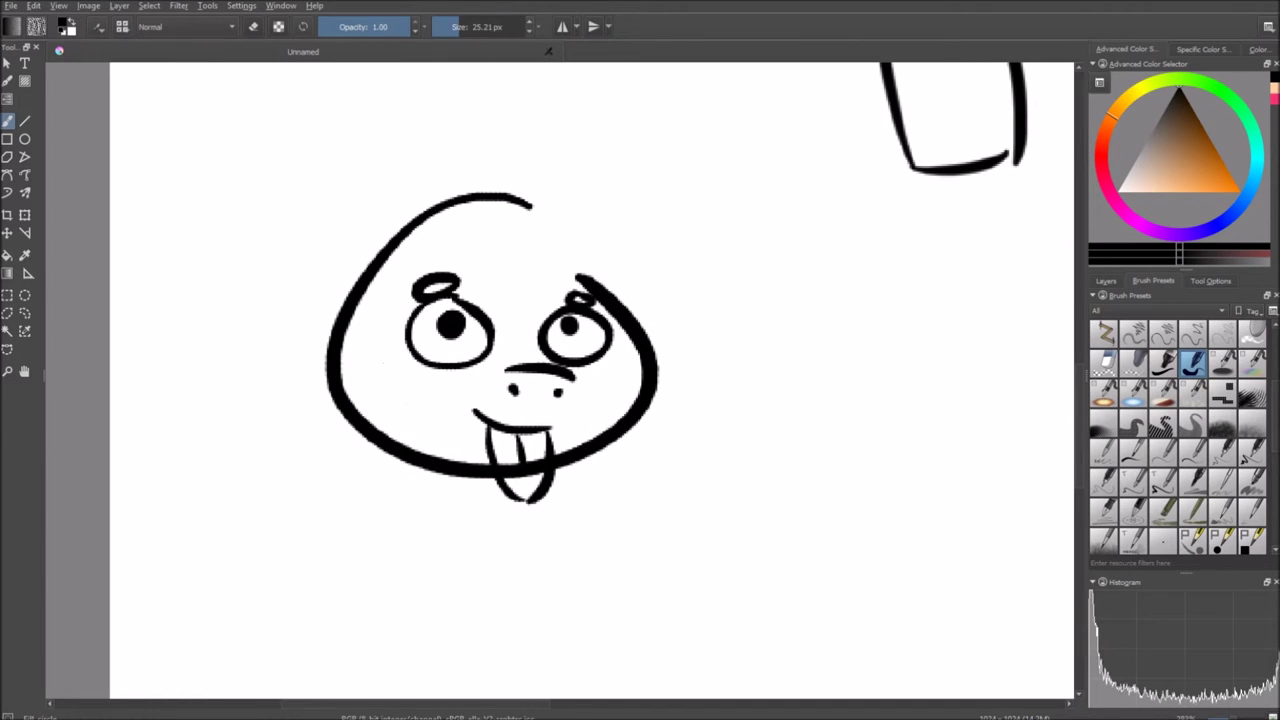
# - Draw a curved pointed horn on the upper left of the new head
pyautogui.scroll(2, 588, 380)
pyautogui.hscroll(-1, 588, 380)
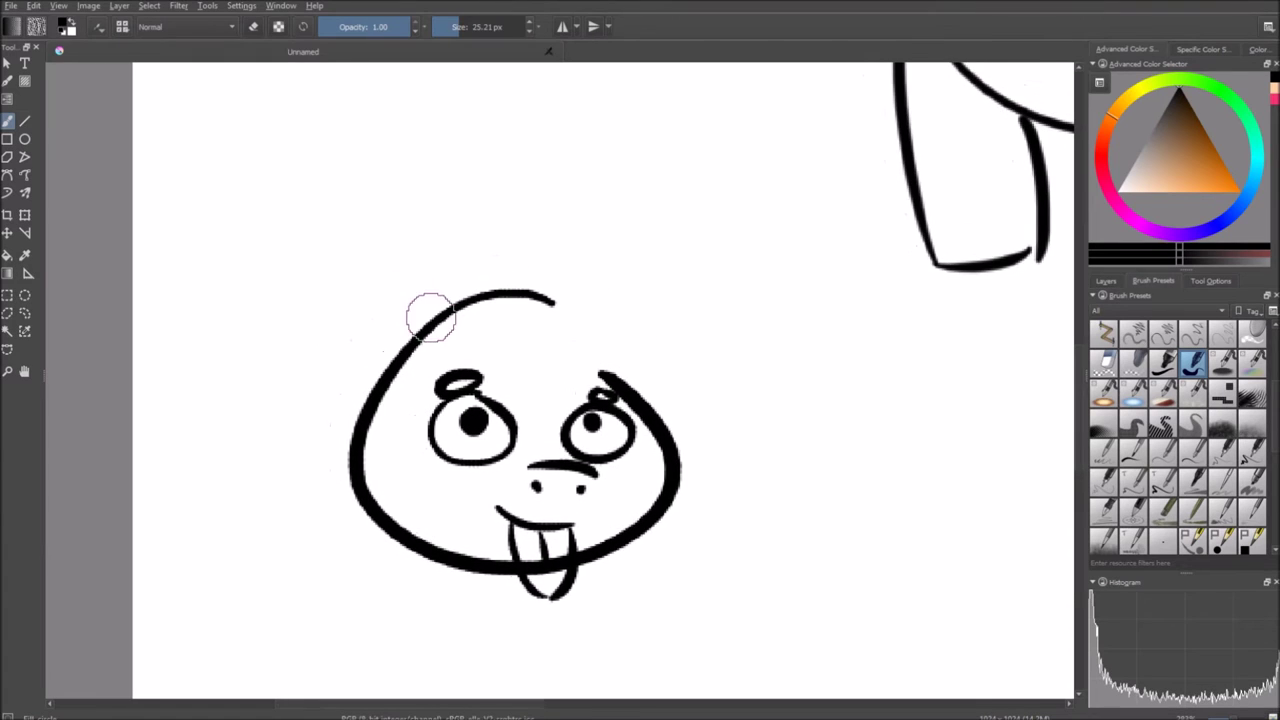
pyautogui.moveTo(429, 323); pyautogui.dragTo(398, 264)
pyautogui.moveTo(372, 388); pyautogui.dragTo(404, 262)
pyautogui.hotkey('ctrl', 'z')
pyautogui.hotkey('ctrl', 'z')
pyautogui.moveTo(432, 318); pyautogui.dragTo(406, 262)
pyautogui.moveTo(352, 398); pyautogui.dragTo(378, 263)
pyautogui.hotkey('ctrl', 'z')
pyautogui.moveTo(368, 392); pyautogui.dragTo(402, 258)
pyautogui.hotkey('ctrl', 'z')
pyautogui.moveTo(356, 396); pyautogui.dragTo(404, 250)
# - Draw a matching curved horn on the upper right of the new head
pyautogui.moveTo(623, 349)
pyautogui.mouseDown()
pyautogui.moveTo(562, 341)
pyautogui.moveTo(553, 266)
pyautogui.mouseUp()
pyautogui.moveTo(523, 333); pyautogui.dragTo(546, 280)
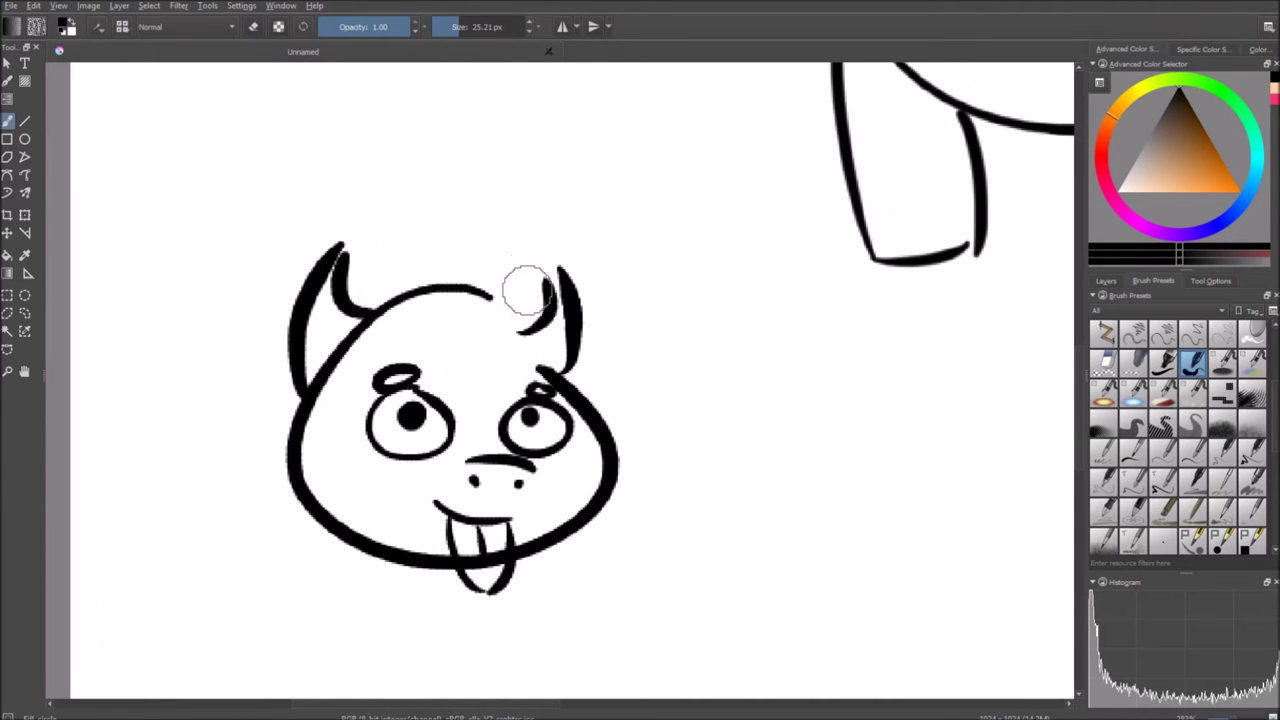
pyautogui.moveTo(525, 331); pyautogui.dragTo(547, 274)
pyautogui.hotkey('ctrl', 'z')
pyautogui.hotkey('ctrl', 'z')
pyautogui.moveTo(519, 334); pyautogui.dragTo(556, 270)
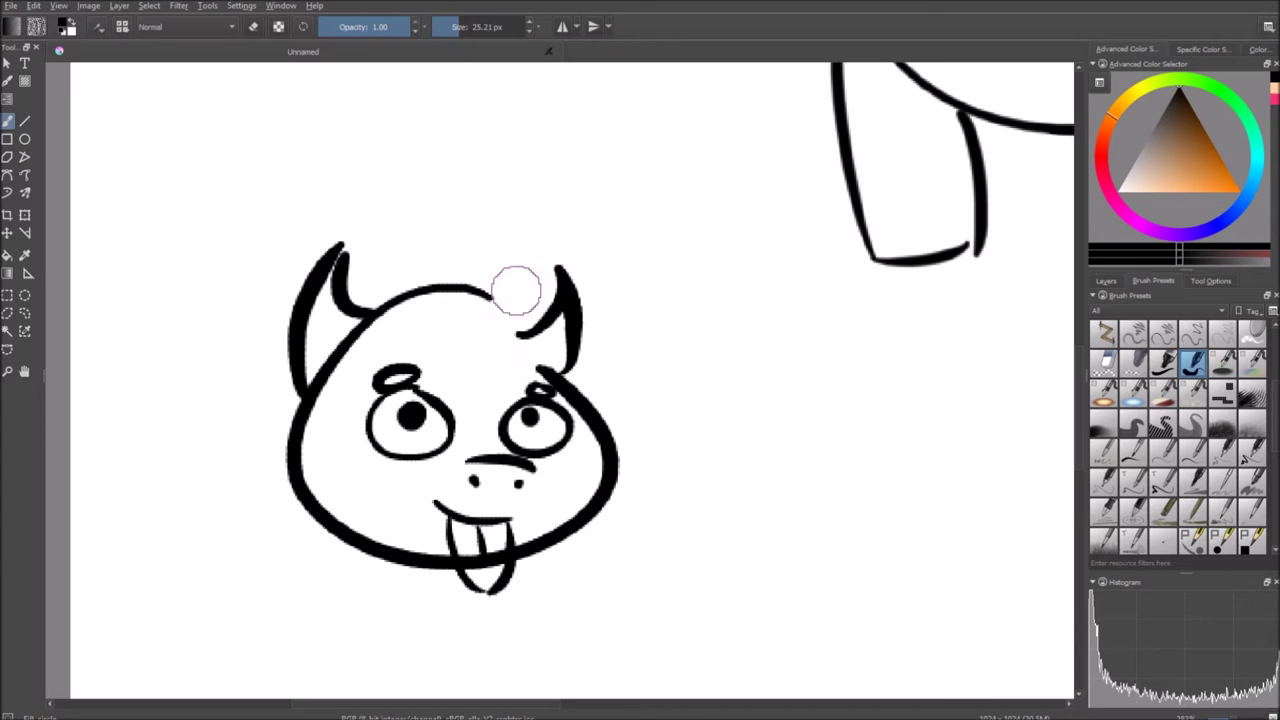
pyautogui.moveTo(491, 299)
pyautogui.mouseDown()
pyautogui.moveTo(544, 377)
pyautogui.moveTo(481, 296)
pyautogui.mouseUp()
pyautogui.hotkey('ctrl', 'z')
pyautogui.hotkey('ctrl', 'z')
pyautogui.moveTo(529, 349)
pyautogui.mouseDown()
pyautogui.moveTo(540, 352)
pyautogui.moveTo(555, 314)
pyautogui.mouseUp()
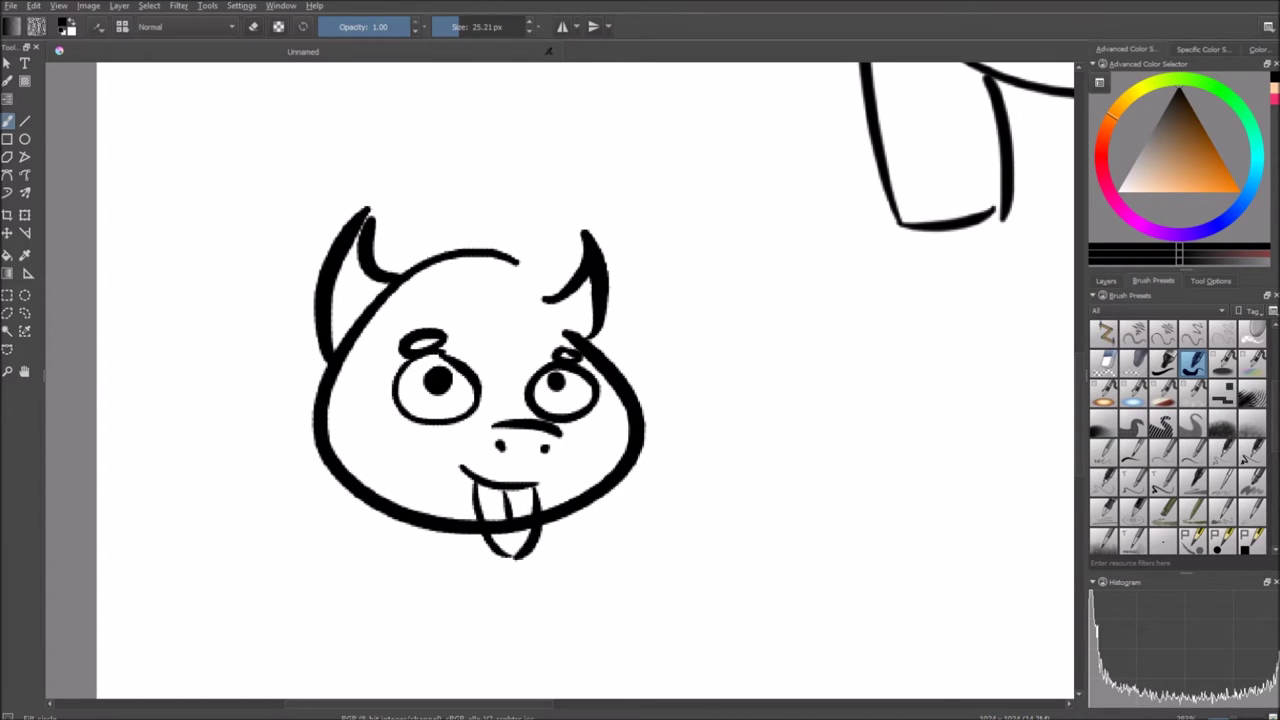
pyautogui.moveTo(555, 314)
pyautogui.mouseDown()
pyautogui.moveTo(562, 323)
pyautogui.moveTo(546, 281)
pyautogui.moveTo(559, 249)
pyautogui.moveTo(592, 235)
pyautogui.mouseUp()
# - Try short extra strokes on the face, and undo them along with both horns and the eyebrows
pyautogui.moveTo(491, 369); pyautogui.dragTo(487, 416)
pyautogui.hotkey('ctrl', 'z')
pyautogui.moveTo(490, 369); pyautogui.dragTo(490, 432)
pyautogui.moveTo(494, 378)
pyautogui.mouseDown()
pyautogui.moveTo(493, 420)
pyautogui.moveTo(491, 384)
pyautogui.moveTo(521, 365)
pyautogui.moveTo(537, 372)
pyautogui.mouseUp()
pyautogui.hotkey('ctrl', 'z')
pyautogui.hotkey('ctrl', 'z')
pyautogui.hotkey('ctrl', 'z')
pyautogui.hotkey('ctrl', 'z')
pyautogui.hotkey('ctrl', 'z')
pyautogui.hotkey('ctrl', 'z')
pyautogui.hotkey('ctrl', 'z')
pyautogui.hotkey('ctrl', 'z')
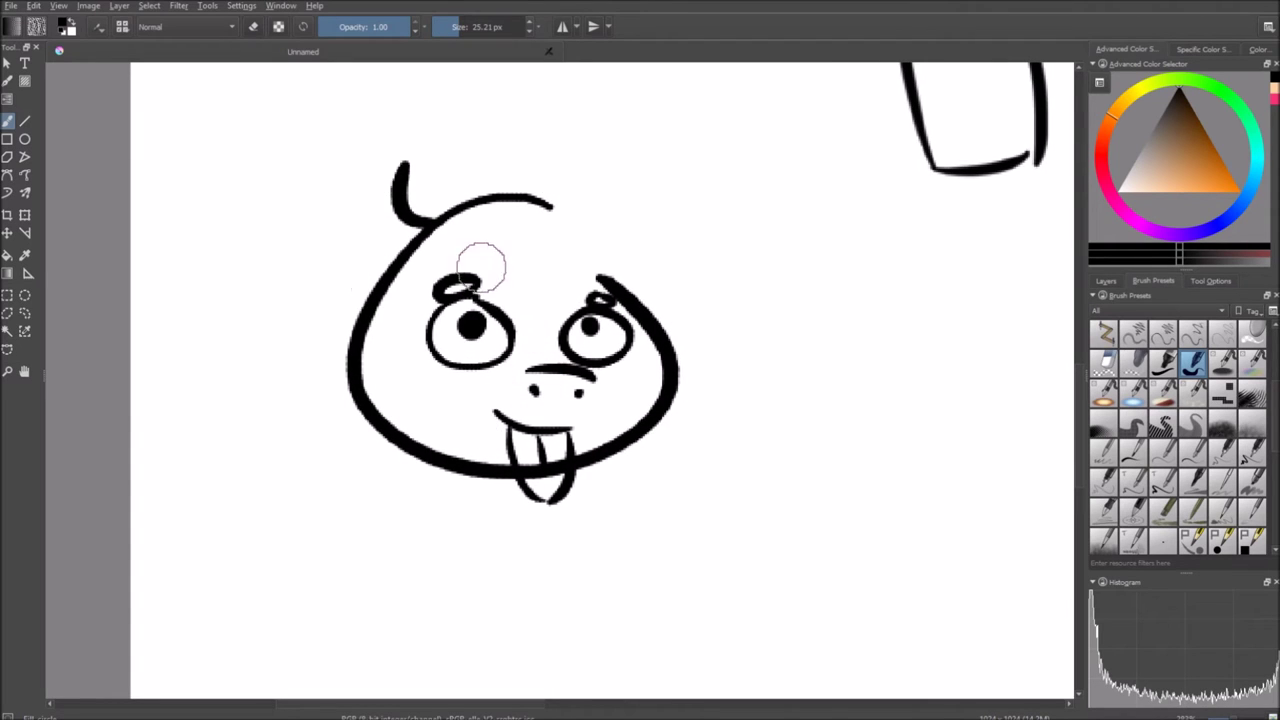
pyautogui.moveTo(497, 275); pyautogui.dragTo(489, 262)
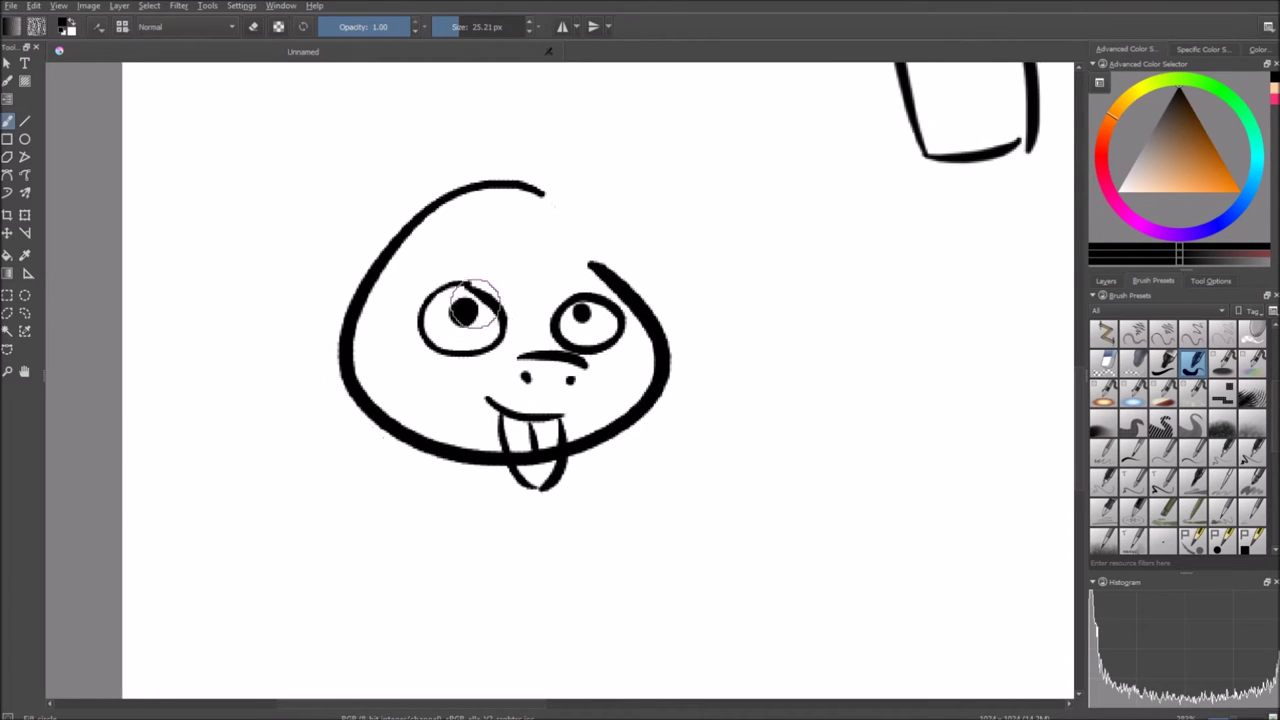
# - Draw a short curved crease at the left corner of the mouth
pyautogui.moveTo(480, 382); pyautogui.dragTo(485, 424)
pyautogui.moveTo(479, 330); pyautogui.dragTo(496, 378)
# - Try a curved pointed horn on the forehead beside the gap in the head outline, undoing its strokes
pyautogui.moveTo(557, 243); pyautogui.dragTo(537, 177)
pyautogui.hotkey('ctrl', 'z')
pyautogui.moveTo(505, 282); pyautogui.dragTo(566, 236)
pyautogui.moveTo(578, 320); pyautogui.dragTo(563, 220)
pyautogui.moveTo(508, 283)
pyautogui.mouseDown()
pyautogui.moveTo(571, 325)
pyautogui.moveTo(580, 307)
pyautogui.mouseUp()
pyautogui.hotkey('ctrl', 'z')
pyautogui.hotkey('ctrl', 'z')
pyautogui.moveTo(540, 268); pyautogui.dragTo(596, 277)
pyautogui.hotkey('ctrl', 'z')
pyautogui.hotkey('ctrl', 'z')
pyautogui.hotkey('ctrl', 'z')
pyautogui.hotkey('ctrl', 'z')
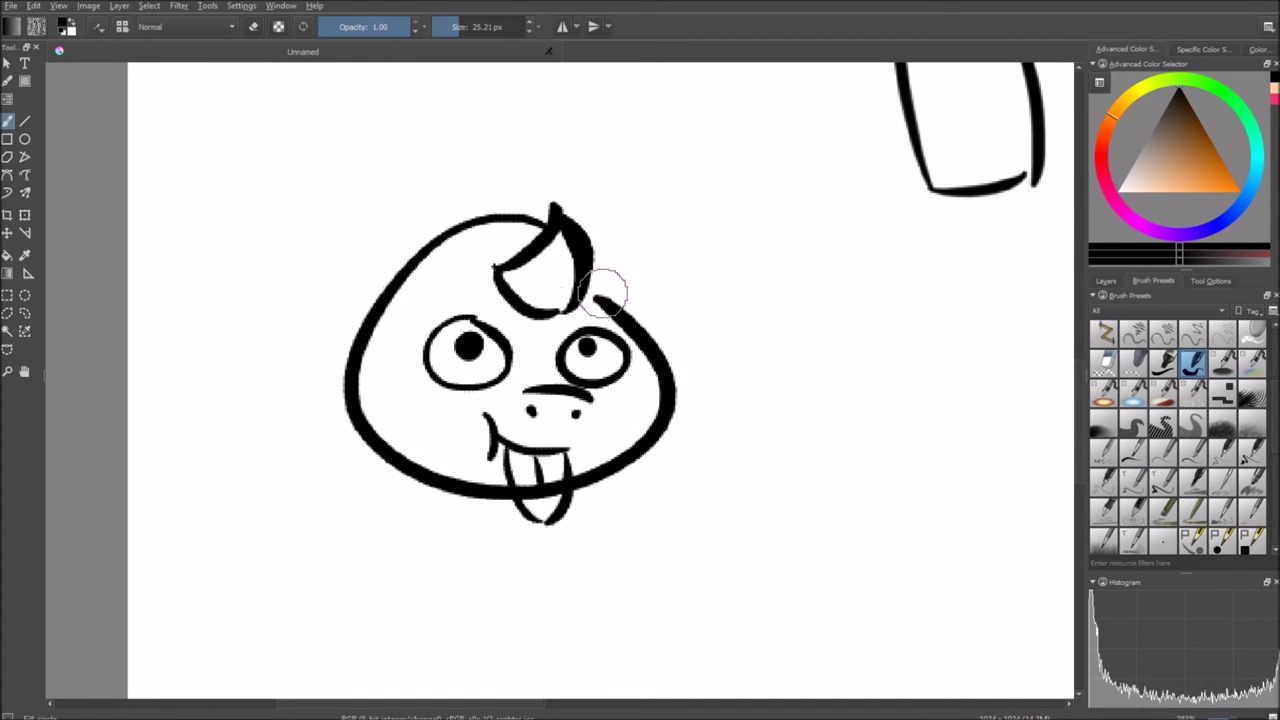
# - Draw a small curved forehead horn with a rounded base and cross bands near the gap in the head outline
pyautogui.moveTo(511, 264)
pyautogui.mouseDown()
pyautogui.moveTo(565, 211)
pyautogui.moveTo(535, 200)
pyautogui.mouseUp()
pyautogui.hotkey('ctrl', 'z')
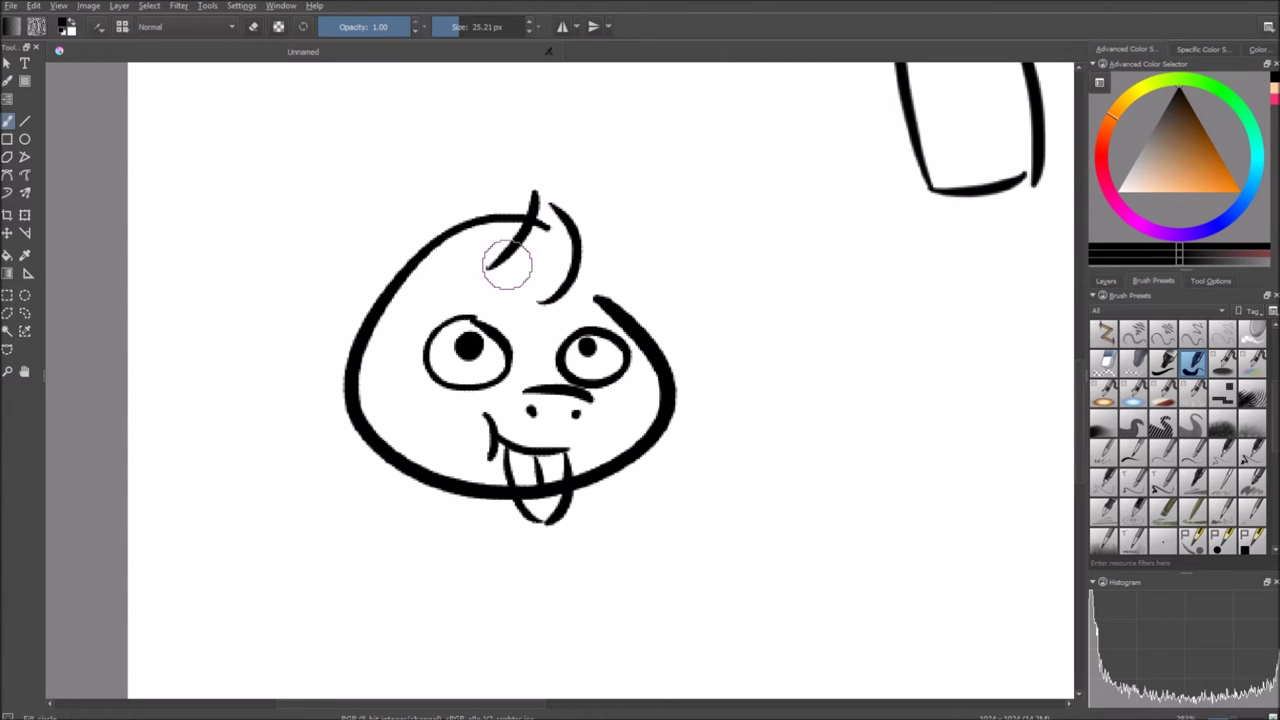
pyautogui.moveTo(502, 259); pyautogui.dragTo(564, 289)
pyautogui.moveTo(527, 239)
pyautogui.mouseDown()
pyautogui.moveTo(575, 258)
pyautogui.moveTo(584, 231)
pyautogui.moveTo(602, 229)
pyautogui.moveTo(624, 259)
pyautogui.mouseUp()
# - Draw a tall pointed ear rising from the upper left of the head
pyautogui.moveTo(402, 193); pyautogui.dragTo(686, 158)
pyautogui.hotkey('ctrl', 'z')
pyautogui.moveTo(447, 305); pyautogui.dragTo(405, 188)
pyautogui.moveTo(382, 385); pyautogui.dragTo(403, 186)
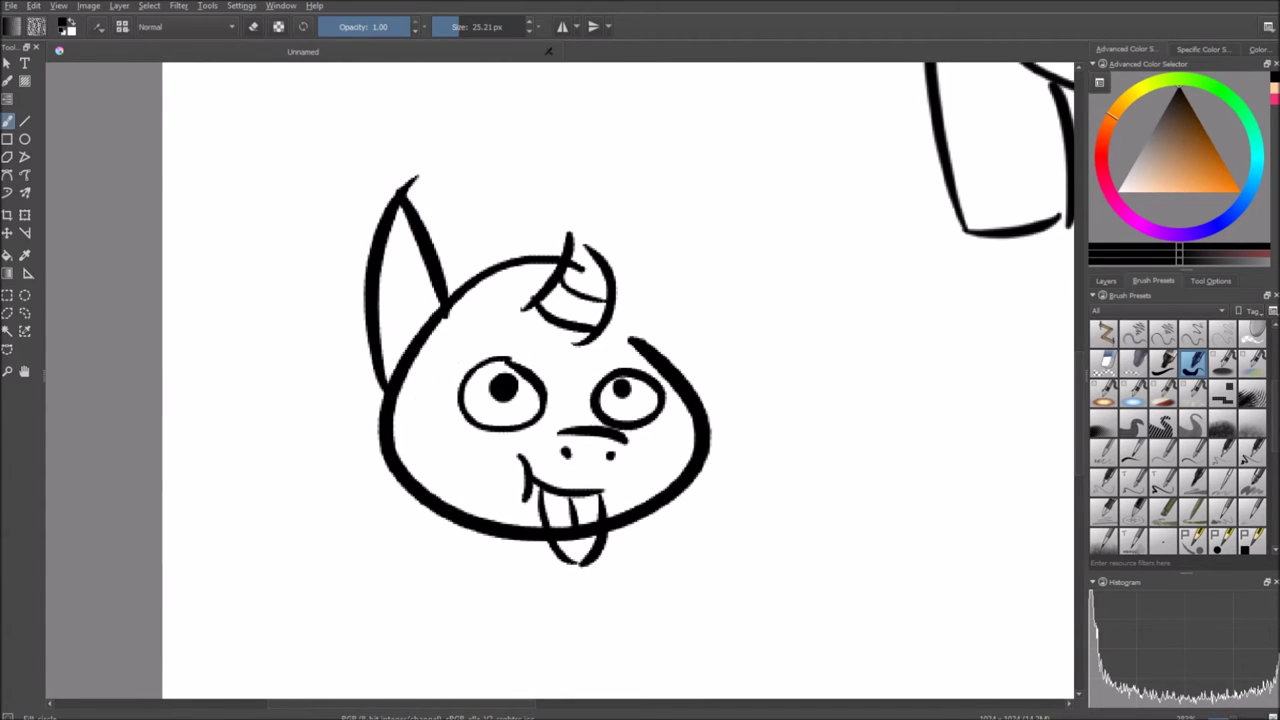
# - Draw a large swept hair outline from the ear over the head to an outward-curling tip, closing back beneath the forehead horn
pyautogui.moveTo(405, 198)
pyautogui.mouseDown()
pyautogui.moveTo(650, 168)
pyautogui.moveTo(728, 234)
pyautogui.moveTo(676, 344)
pyautogui.mouseUp()
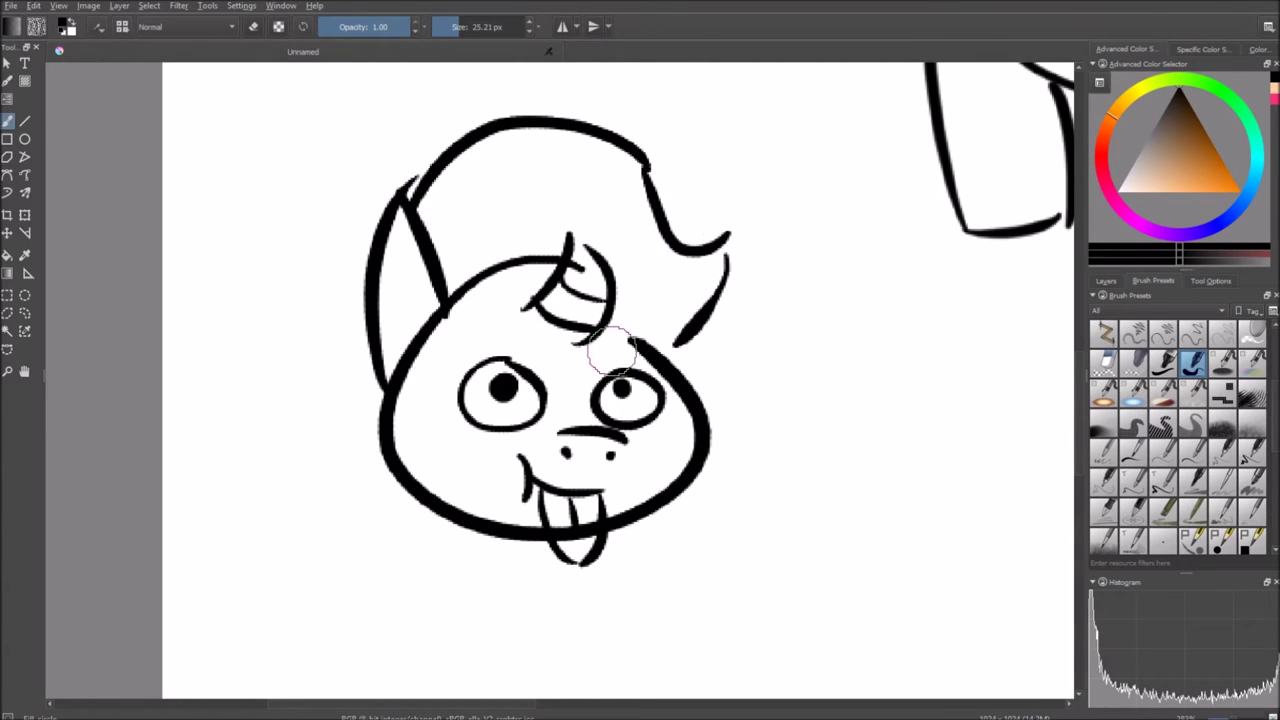
pyautogui.hotkey('ctrl', 'z')
pyautogui.moveTo(604, 344); pyautogui.dragTo(712, 292)
pyautogui.moveTo(665, 340); pyautogui.dragTo(716, 265)
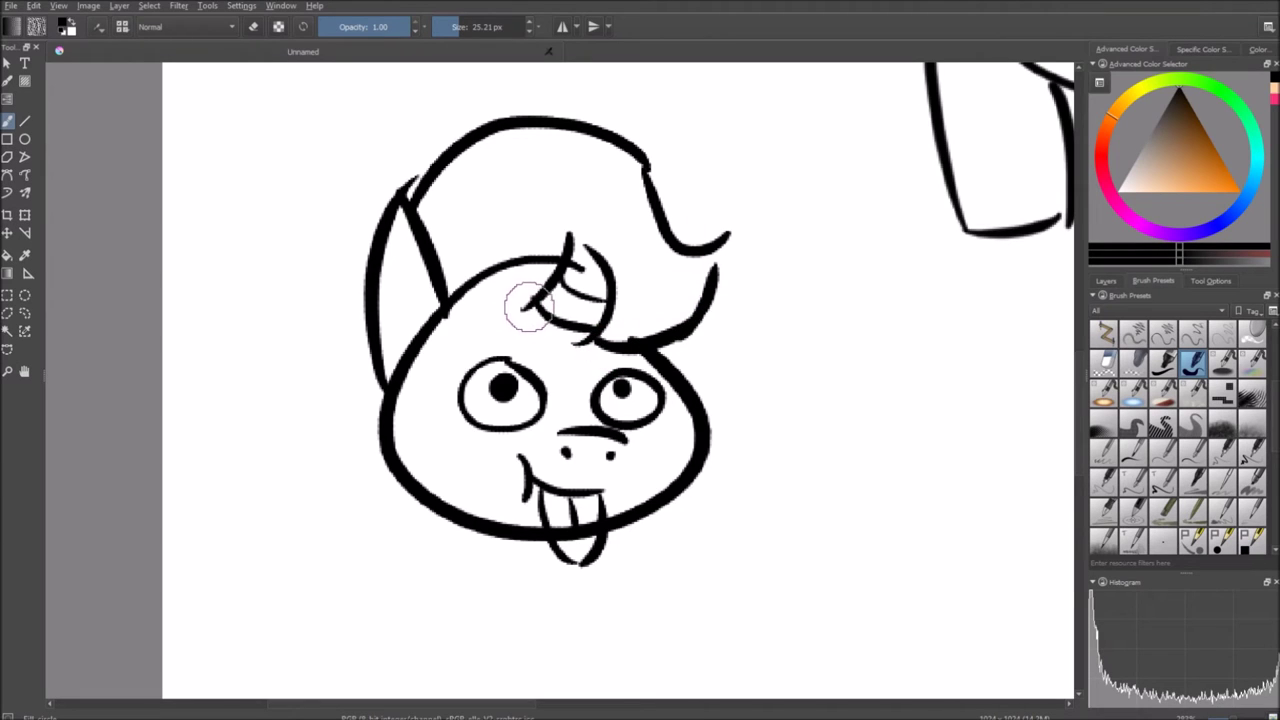
# - Try a hair fringe line from the horn's base down beside the left eye, undoing each attempt
pyautogui.moveTo(537, 297); pyautogui.dragTo(425, 372)
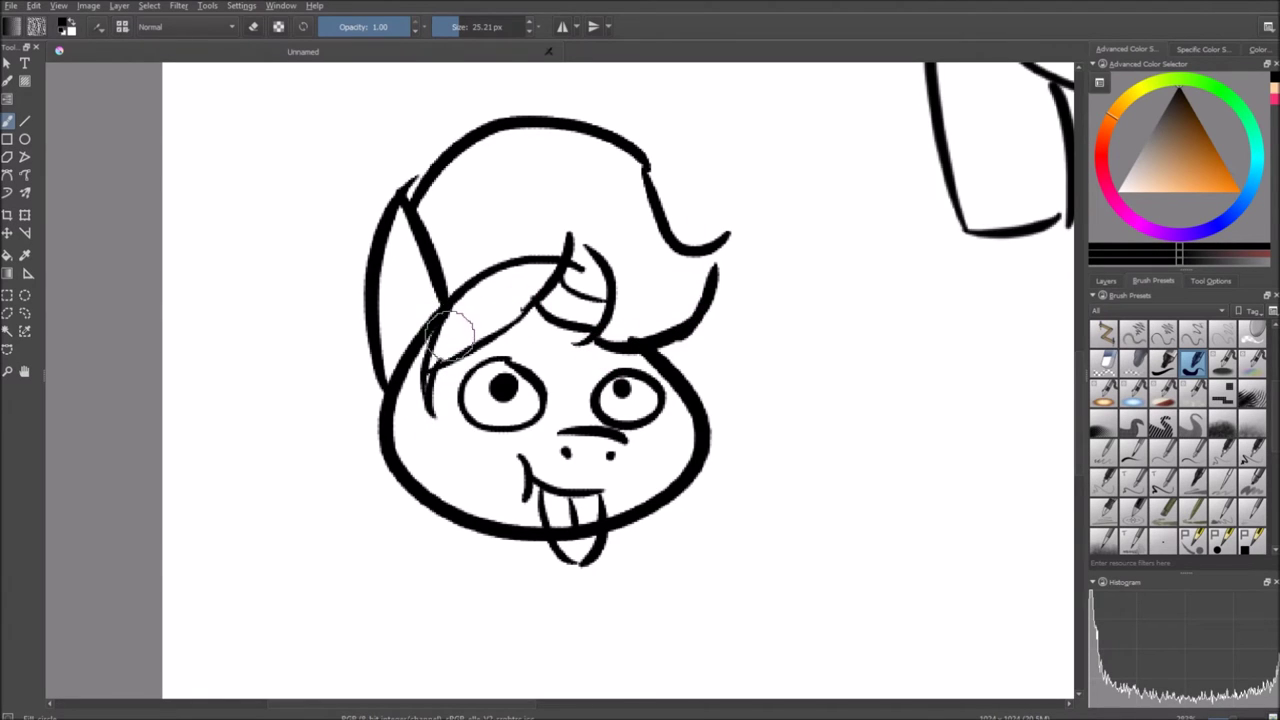
pyautogui.hotkey('ctrl', 'z')
pyautogui.hotkey('ctrl', 'z')
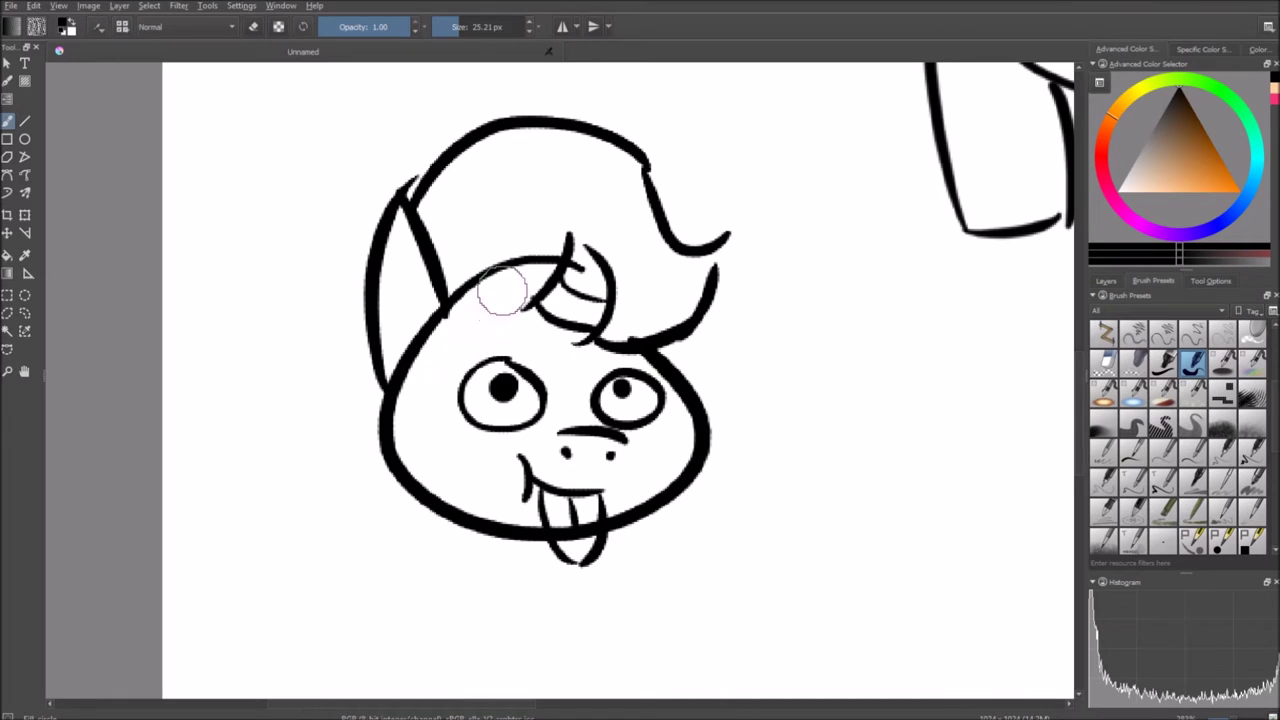
pyautogui.moveTo(524, 306)
pyautogui.mouseDown()
pyautogui.moveTo(472, 305)
pyautogui.moveTo(417, 388)
pyautogui.mouseUp()
pyautogui.hotkey('ctrl', 'z')
pyautogui.hotkey('ctrl', 'z')
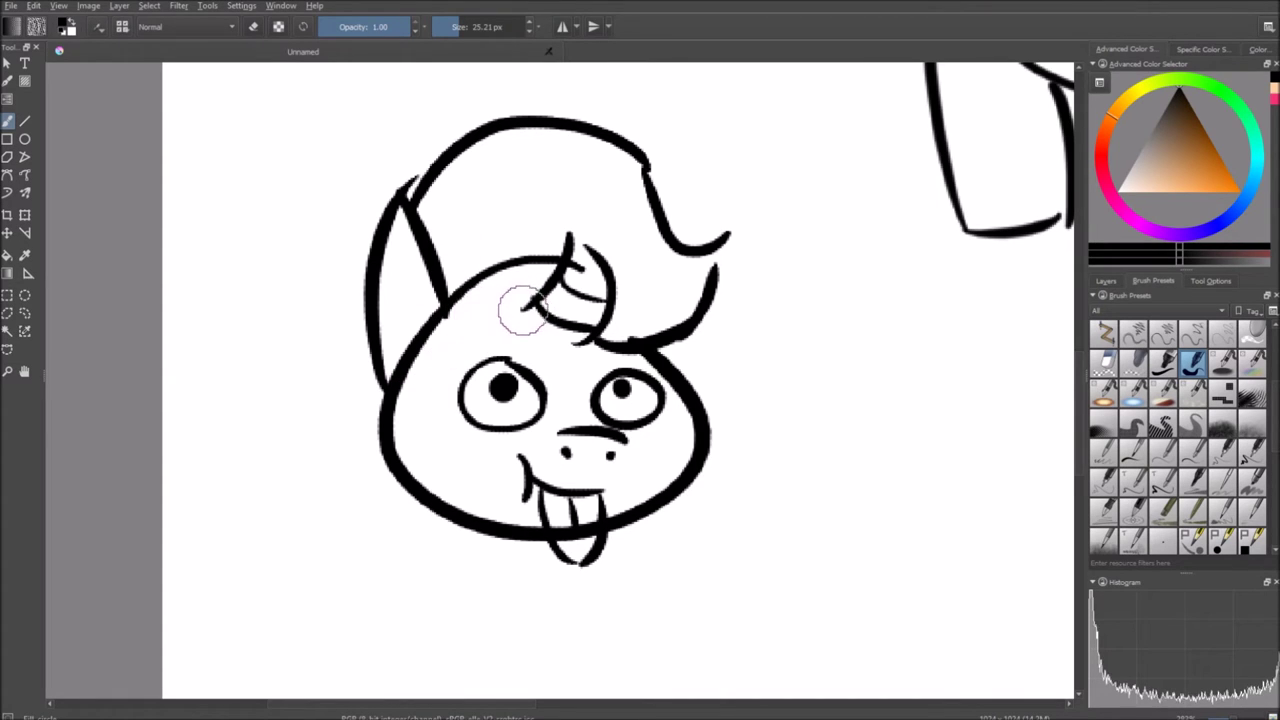
pyautogui.moveTo(544, 294); pyautogui.dragTo(427, 316)
pyautogui.hotkey('ctrl', 'z')
# - Undo the swept hair outline over the head and redraw the tall ear's outer edge
pyautogui.moveTo(488, 422)
pyautogui.mouseDown()
pyautogui.moveTo(476, 398)
pyautogui.moveTo(453, 420)
pyautogui.mouseUp()
pyautogui.hotkey('ctrl', 'z')
pyautogui.hotkey('ctrl', 'z')
pyautogui.hotkey('ctrl', 'z')
pyautogui.hotkey('ctrl', 'z')
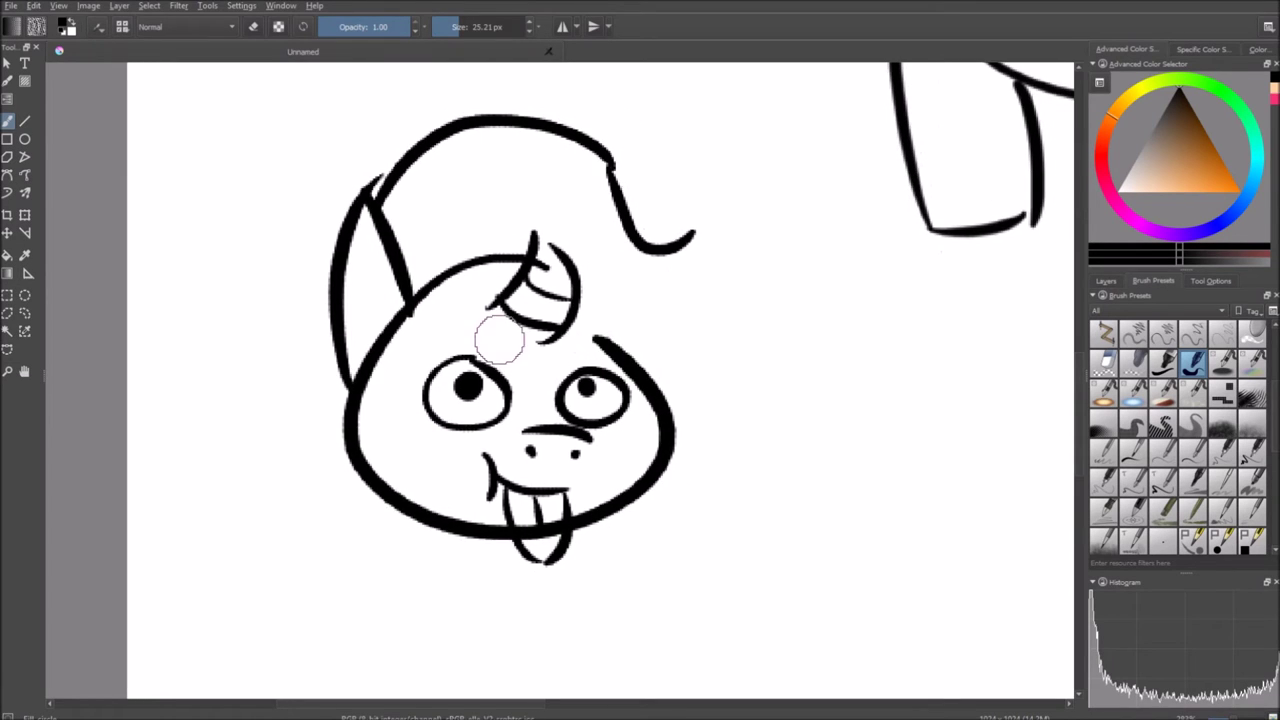
pyautogui.moveTo(346, 388); pyautogui.dragTo(362, 192)
pyautogui.hotkey('ctrl', 'z')
pyautogui.moveTo(348, 390); pyautogui.dragTo(358, 190)
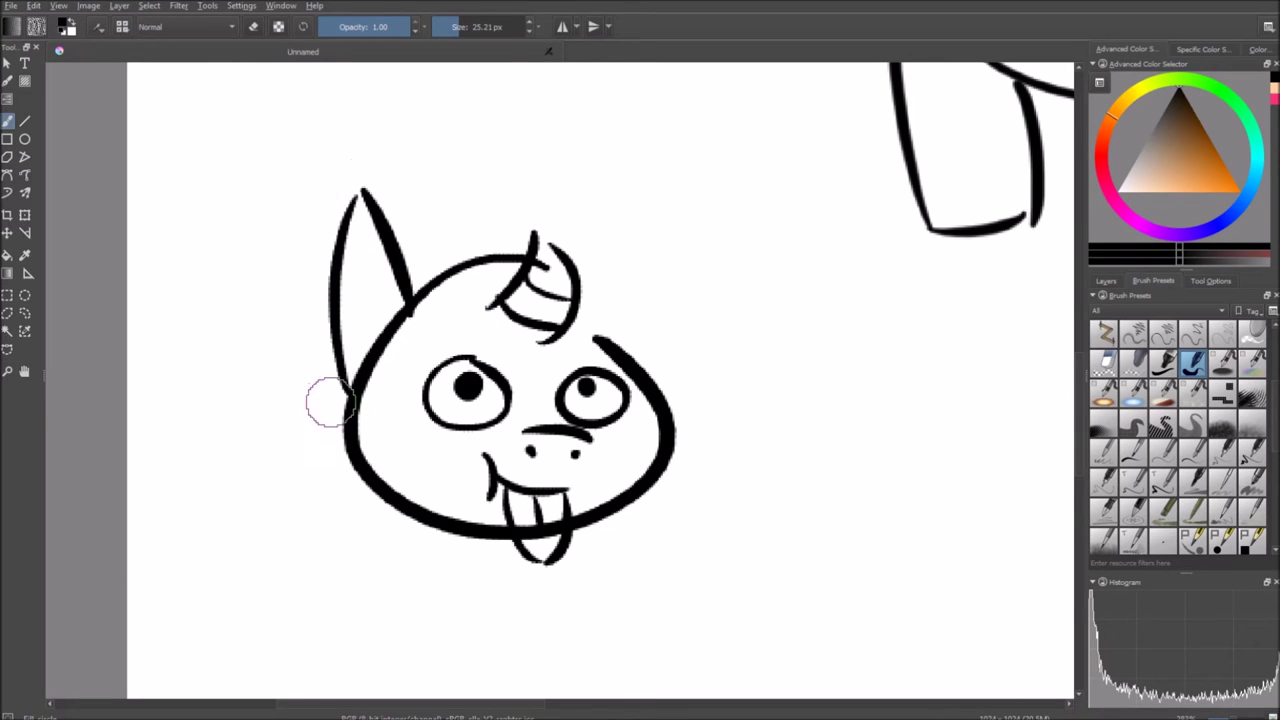
# - Add a curved inner line inside the tall ear of the unicorn head
pyautogui.moveTo(348, 400); pyautogui.dragTo(301, 418)
pyautogui.moveTo(320, 356); pyautogui.dragTo(320, 254)
pyautogui.hotkey('ctrl', 'z')
pyautogui.moveTo(378, 325)
pyautogui.mouseDown()
pyautogui.moveTo(360, 345)
pyautogui.moveTo(289, 317)
pyautogui.moveTo(298, 329)
pyautogui.mouseUp()
pyautogui.moveTo(640, 340)
pyautogui.mouseDown()
pyautogui.moveTo(649, 300)
pyautogui.moveTo(592, 306)
pyautogui.moveTo(440, 367)
pyautogui.moveTo(148, 633)
pyautogui.mouseUp()
pyautogui.moveTo(768, 252)
pyautogui.mouseDown()
pyautogui.moveTo(791, 394)
pyautogui.moveTo(790, 250)
pyautogui.mouseUp()
pyautogui.hotkey('ctrl', 'z')
pyautogui.moveTo(648, 303); pyautogui.dragTo(908, 156)
pyautogui.moveTo(450, 462); pyautogui.dragTo(671, 299)
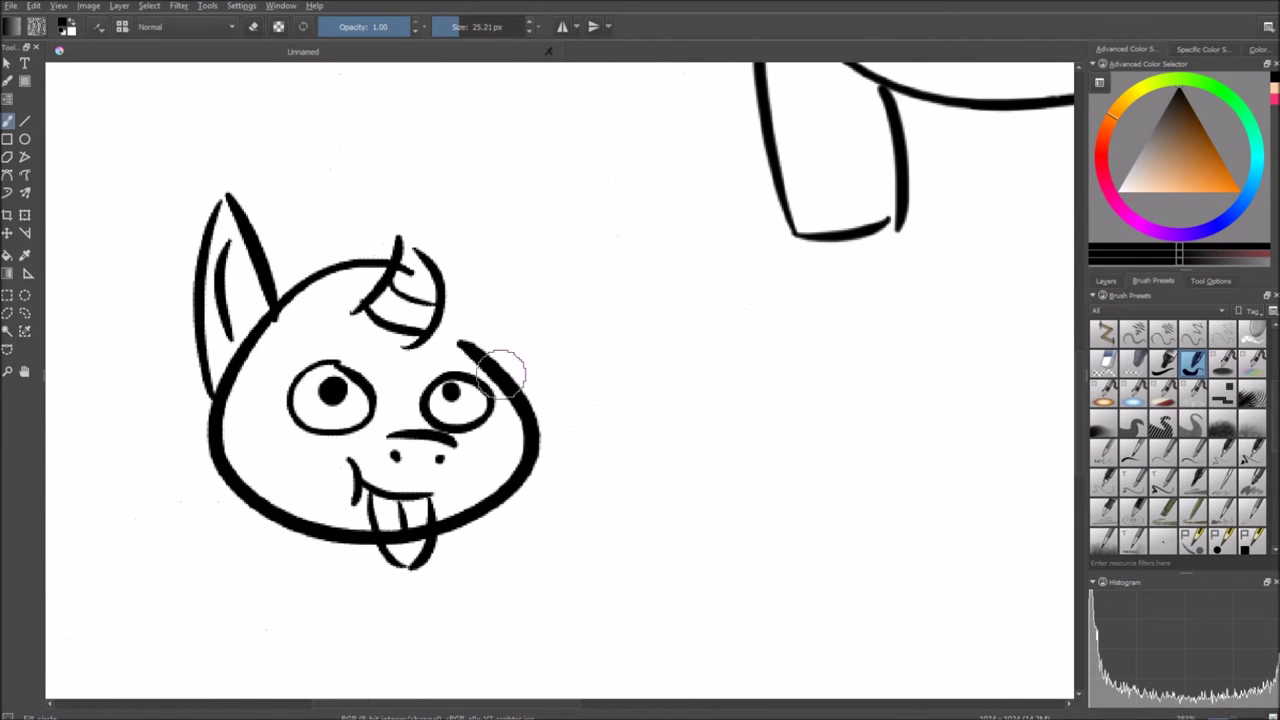
# - Try a pointed extension on the lower right side of the head outline, undoing its strokes
pyautogui.moveTo(515, 397); pyautogui.dragTo(562, 494)
pyautogui.moveTo(418, 534)
pyautogui.mouseDown()
pyautogui.moveTo(471, 523)
pyautogui.moveTo(580, 459)
pyautogui.mouseUp()
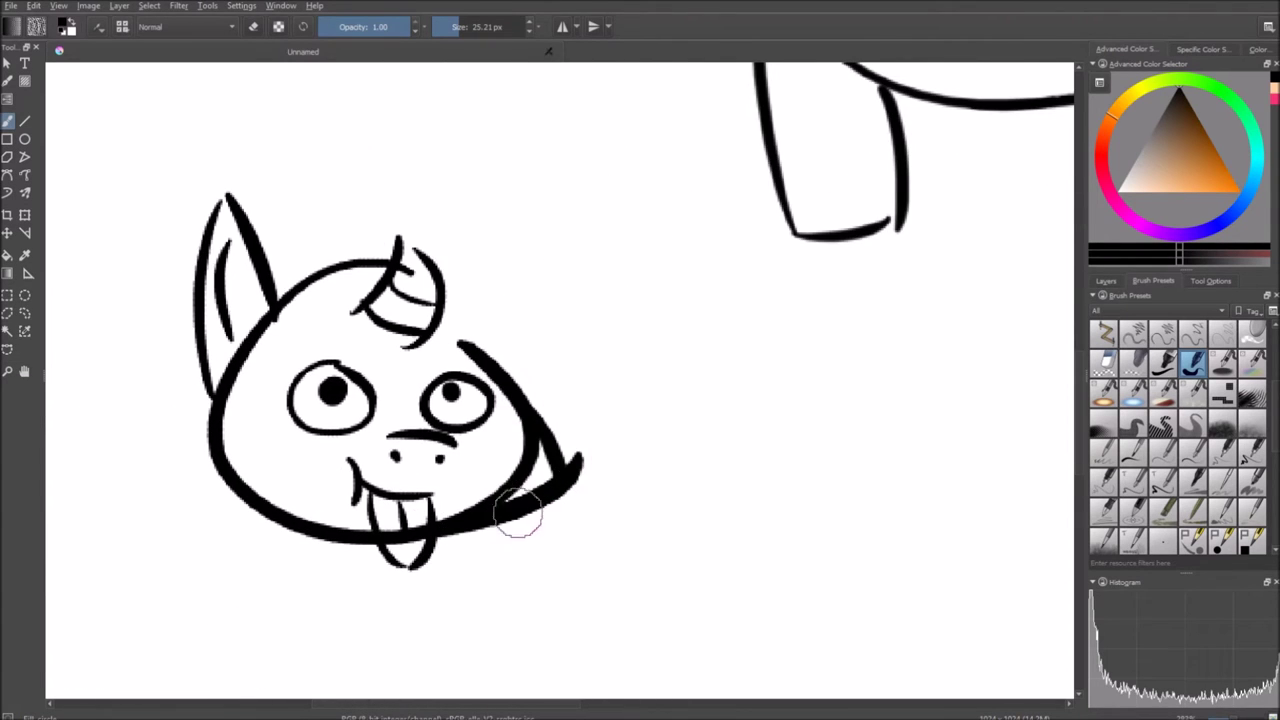
pyautogui.hotkey('ctrl', 'z')
pyautogui.hotkey('ctrl', 'z')
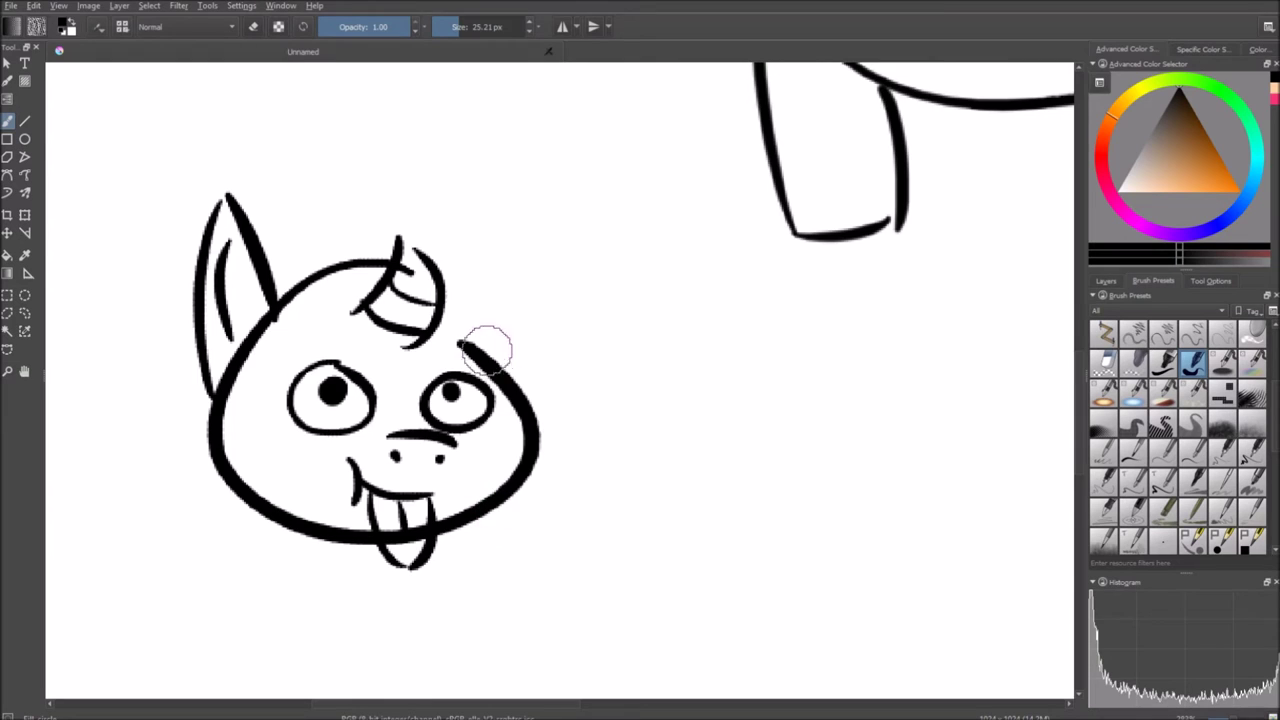
# - Try a small collar and a narrow body with a rounded base beneath the unicorn head, undoing all of its strokes
pyautogui.moveTo(429, 457); pyautogui.dragTo(526, 327)
pyautogui.moveTo(430, 412)
pyautogui.mouseDown()
pyautogui.moveTo(437, 442)
pyautogui.moveTo(459, 459)
pyautogui.moveTo(442, 457)
pyautogui.moveTo(444, 443)
pyautogui.moveTo(517, 449)
pyautogui.moveTo(553, 432)
pyautogui.moveTo(530, 452)
pyautogui.mouseUp()
pyautogui.moveTo(470, 422)
pyautogui.mouseDown()
pyautogui.moveTo(480, 470)
pyautogui.moveTo(521, 443)
pyautogui.moveTo(493, 486)
pyautogui.moveTo(516, 457)
pyautogui.moveTo(537, 555)
pyautogui.mouseUp()
pyautogui.scroll(-1, 498, 470)
pyautogui.moveTo(472, 445)
pyautogui.mouseDown()
pyautogui.moveTo(466, 551)
pyautogui.moveTo(526, 586)
pyautogui.moveTo(534, 566)
pyautogui.mouseUp()
pyautogui.hotkey('ctrl', 'z')
pyautogui.hotkey('ctrl', 'z')
pyautogui.hotkey('ctrl', 'z')
pyautogui.hotkey('ctrl', 'z')
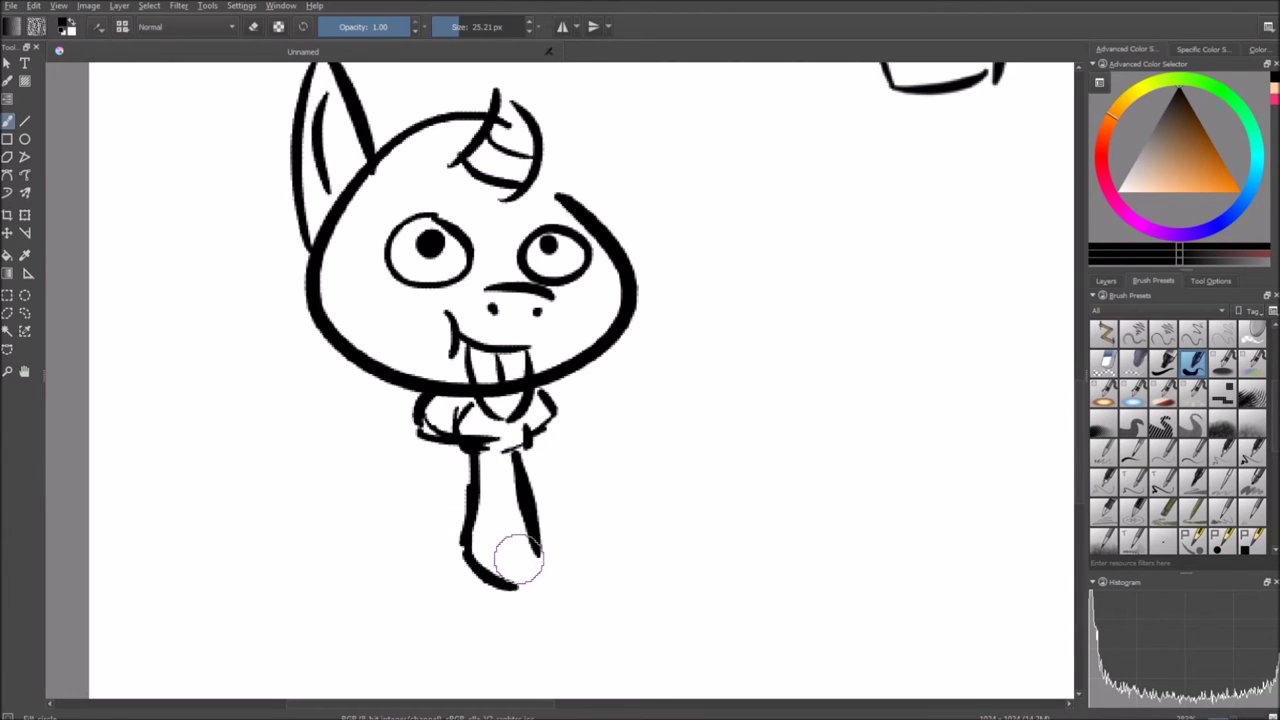
pyautogui.hotkey('ctrl', 'z')
pyautogui.hotkey('ctrl', 'z')
pyautogui.hotkey('ctrl', 'z')
pyautogui.hotkey('ctrl', 'z')
pyautogui.hotkey('ctrl', 'z')
pyautogui.hotkey('ctrl', 'z')
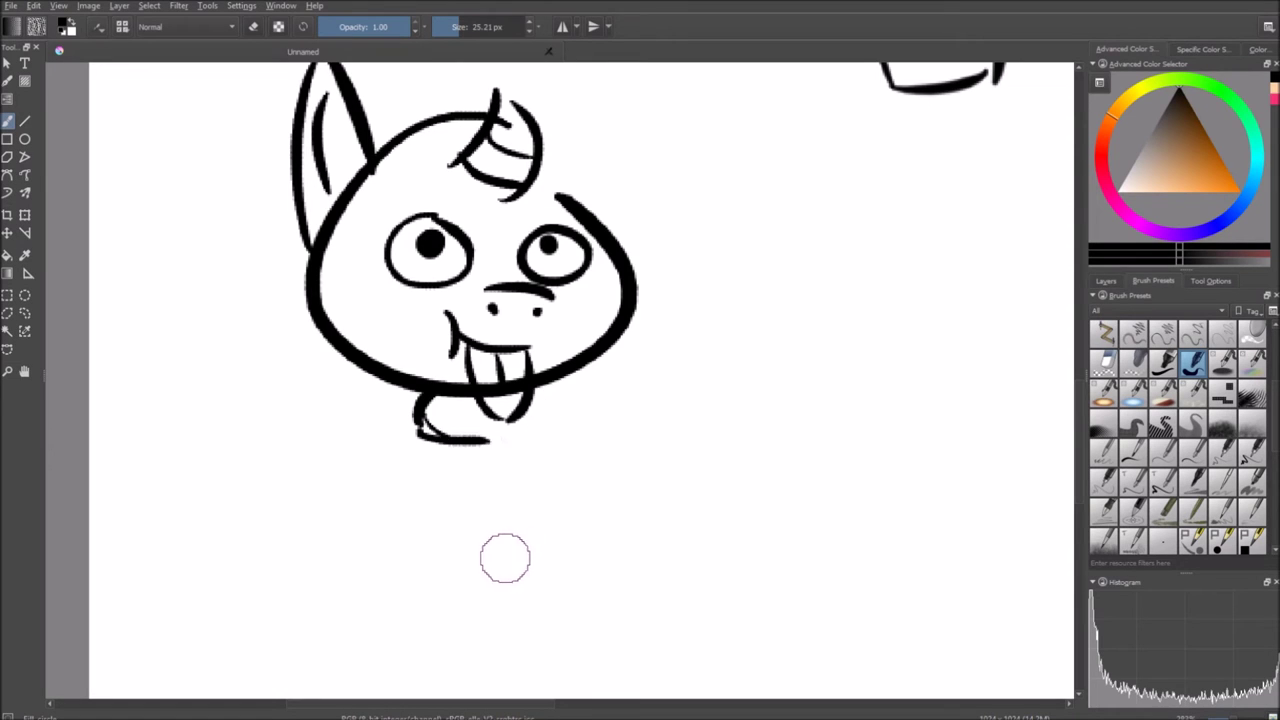
pyautogui.hotkey('ctrl', 'z')
# - Draw a small shield shape with dots inside and curved flourishes around it, beside the larger figure's leg
pyautogui.moveTo(560, 400)
pyautogui.mouseDown()
pyautogui.moveTo(558, 492)
pyautogui.moveTo(400, 546)
pyautogui.mouseUp()
pyautogui.moveTo(566, 98)
pyautogui.mouseDown()
pyautogui.moveTo(540, 121)
pyautogui.moveTo(568, 194)
pyautogui.mouseUp()
pyautogui.moveTo(642, 97); pyautogui.dragTo(684, 173)
pyautogui.moveTo(637, 240); pyautogui.dragTo(597, 229)
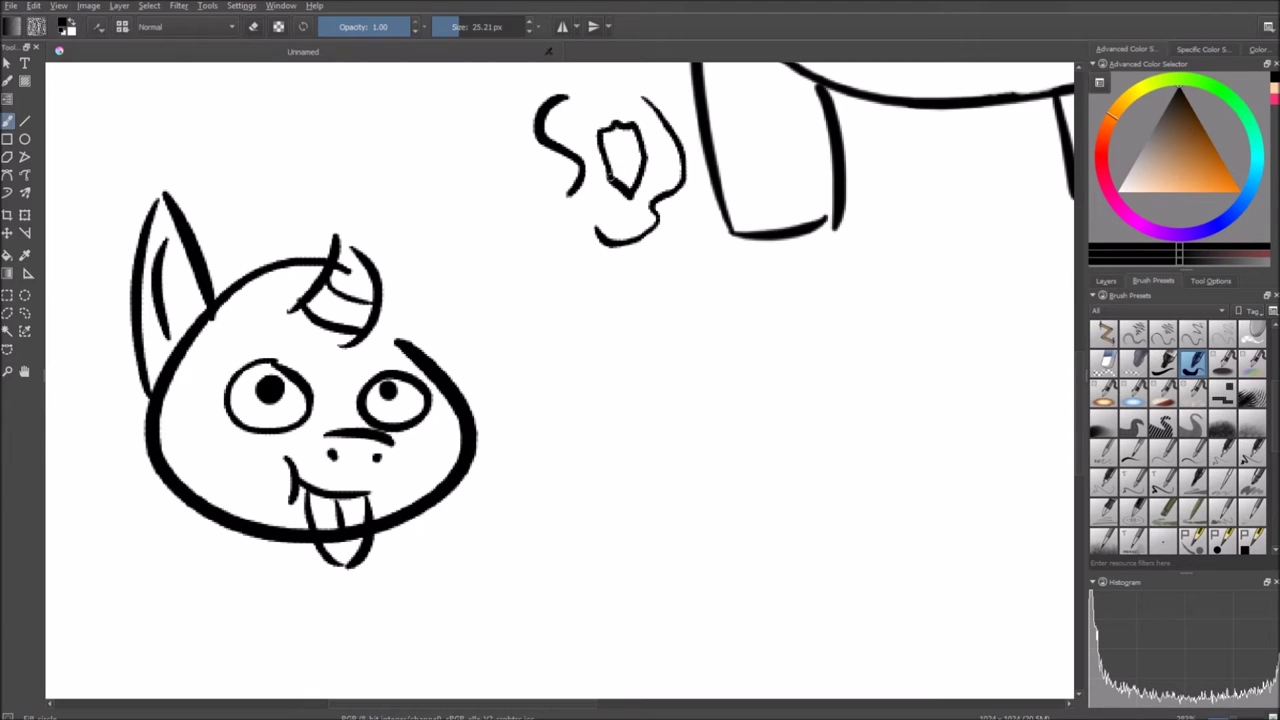
pyautogui.click(631, 157)
# - Draw a long hair lock down the left side of the unicorn head and swept top hair with an upturned tip behind the horn
pyautogui.moveTo(313, 244)
pyautogui.mouseDown()
pyautogui.moveTo(470, 247)
pyautogui.moveTo(519, 318)
pyautogui.mouseUp()
pyautogui.moveTo(422, 487)
pyautogui.mouseDown()
pyautogui.moveTo(408, 357)
pyautogui.moveTo(455, 466)
pyautogui.moveTo(429, 634)
pyautogui.moveTo(455, 651)
pyautogui.moveTo(334, 566)
pyautogui.moveTo(320, 420)
pyautogui.moveTo(324, 362)
pyautogui.moveTo(348, 361)
pyautogui.moveTo(414, 270)
pyautogui.moveTo(474, 277)
pyautogui.mouseUp()
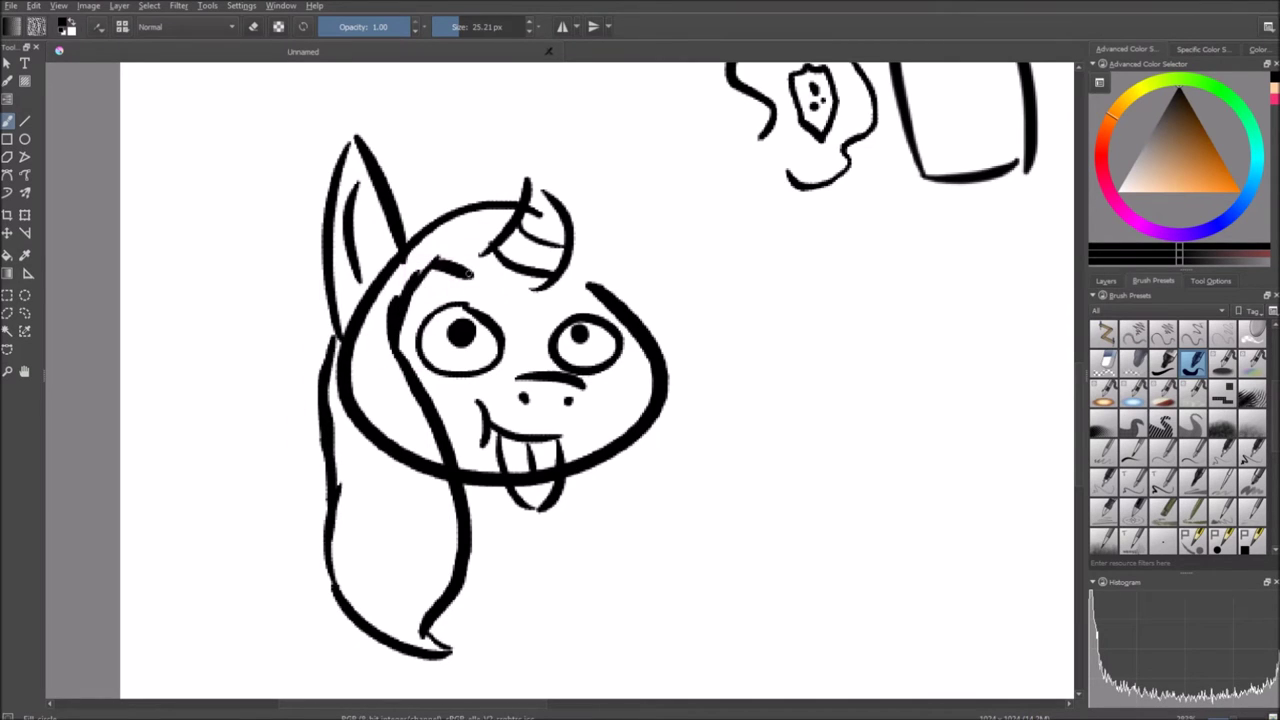
pyautogui.moveTo(545, 316)
pyautogui.mouseDown()
pyautogui.moveTo(642, 262)
pyautogui.moveTo(660, 271)
pyautogui.moveTo(664, 208)
pyautogui.moveTo(652, 192)
pyautogui.moveTo(618, 210)
pyautogui.moveTo(587, 158)
pyautogui.moveTo(532, 124)
pyautogui.moveTo(485, 118)
pyautogui.moveTo(395, 162)
pyautogui.moveTo(362, 185)
pyautogui.mouseUp()
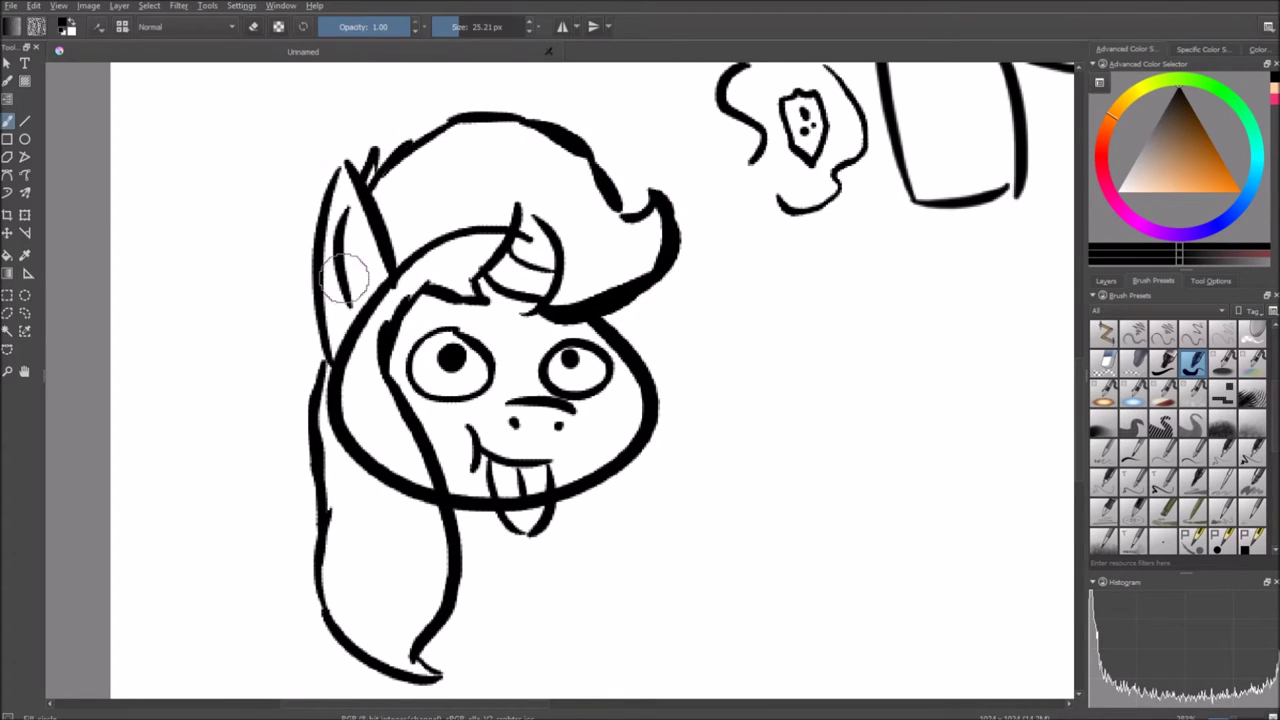
pyautogui.moveTo(344, 279); pyautogui.dragTo(300, 255)
# - Draw a tapering lock of hair below the right side of the head and add small dark marks on both cheeks
pyautogui.moveTo(566, 450)
pyautogui.mouseDown()
pyautogui.moveTo(612, 580)
pyautogui.moveTo(610, 638)
pyautogui.moveTo(540, 612)
pyautogui.moveTo(512, 571)
pyautogui.moveTo(521, 474)
pyautogui.moveTo(506, 342)
pyautogui.moveTo(578, 225)
pyautogui.moveTo(367, 467)
pyautogui.moveTo(194, 447)
pyautogui.moveTo(194, 405)
pyautogui.moveTo(165, 423)
pyautogui.mouseUp()
pyautogui.moveTo(295, 330); pyautogui.dragTo(386, 360)
pyautogui.click(310, 410)
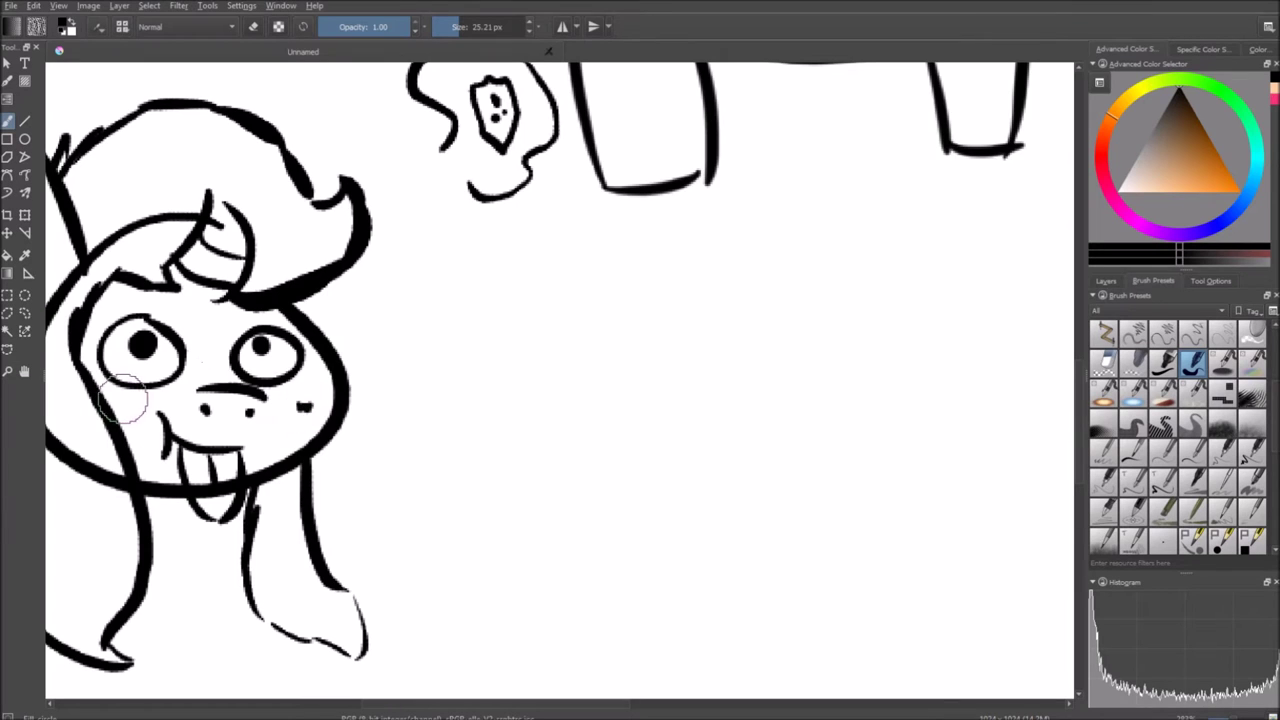
pyautogui.moveTo(123, 400); pyautogui.dragTo(113, 399)
# - Try two large round eyes with small dot pupils in the blank area right of the unicorn head
pyautogui.moveTo(452, 440)
pyautogui.mouseDown()
pyautogui.moveTo(350, 421)
pyautogui.moveTo(414, 415)
pyautogui.mouseUp()
pyautogui.moveTo(560, 326); pyautogui.dragTo(550, 342)
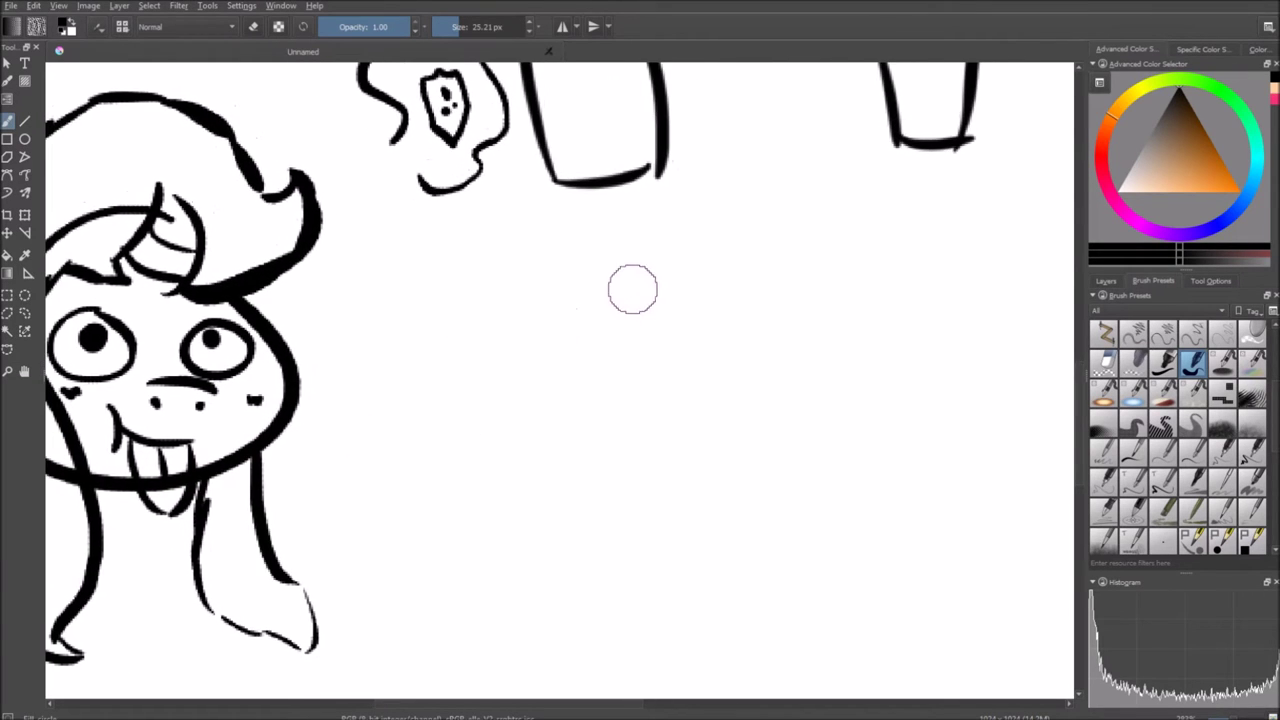
pyautogui.moveTo(634, 291); pyautogui.dragTo(627, 322)
pyautogui.hotkey('ctrl', 'z')
pyautogui.moveTo(628, 277)
pyautogui.mouseDown()
pyautogui.moveTo(654, 298)
pyautogui.moveTo(628, 290)
pyautogui.moveTo(661, 285)
pyautogui.moveTo(648, 275)
pyautogui.mouseUp()
pyautogui.hotkey('ctrl', 'z')
pyautogui.moveTo(625, 326); pyautogui.dragTo(523, 319)
pyautogui.moveTo(785, 314)
pyautogui.mouseDown()
pyautogui.moveTo(674, 360)
pyautogui.moveTo(780, 322)
pyautogui.moveTo(783, 388)
pyautogui.mouseUp()
pyautogui.hotkey('ctrl', 'z')
pyautogui.click(718, 350)
# - Try a curved snout with a nostril dot, a smiling mouth and two buck teeth below the new eyes
pyautogui.moveTo(552, 424)
pyautogui.mouseDown()
pyautogui.moveTo(560, 443)
pyautogui.moveTo(663, 443)
pyautogui.moveTo(662, 456)
pyautogui.mouseUp()
pyautogui.hotkey('ctrl', 'z')
pyautogui.moveTo(646, 382); pyautogui.dragTo(662, 440)
pyautogui.hotkey('ctrl', 'z')
pyautogui.moveTo(594, 372); pyautogui.dragTo(675, 428)
pyautogui.moveTo(576, 452); pyautogui.dragTo(643, 457)
pyautogui.moveTo(597, 507); pyautogui.dragTo(591, 529)
pyautogui.click(593, 429)
pyautogui.click(645, 450)
pyautogui.moveTo(488, 452); pyautogui.dragTo(481, 468)
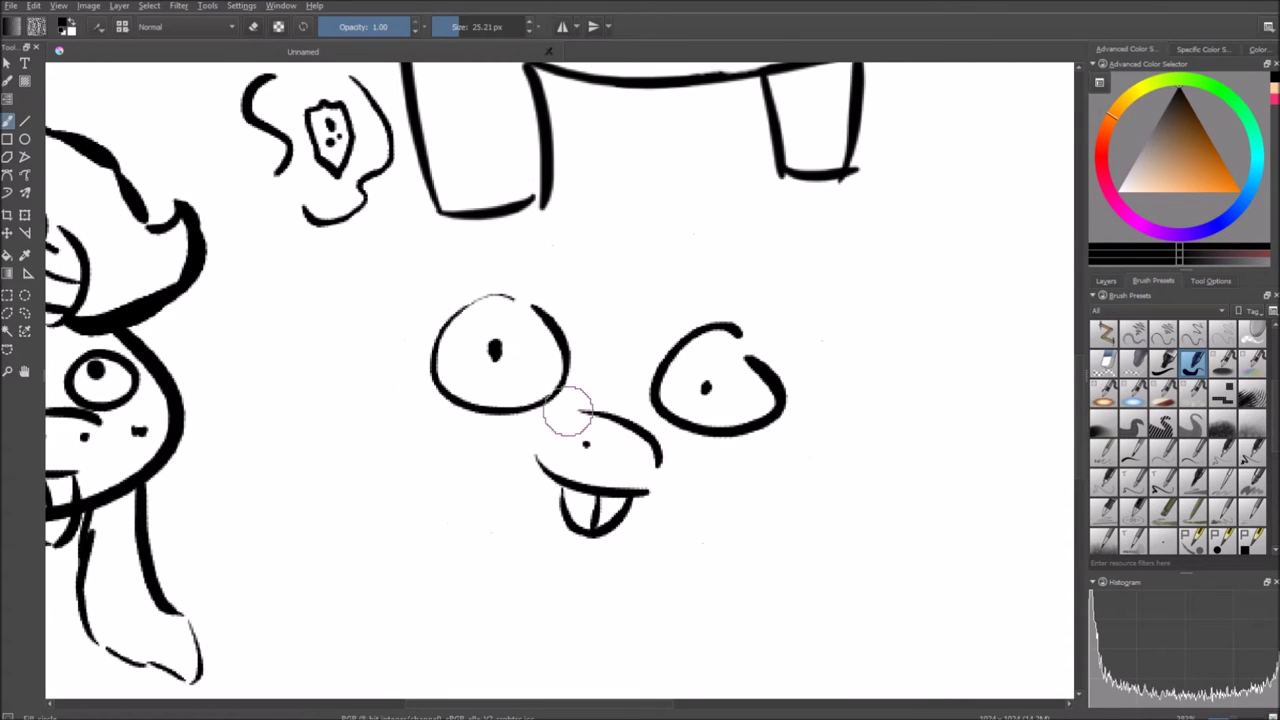
# - Undo the new face's teeth, mouth, snout and eyes
pyautogui.hotkey('ctrl', 'z')
pyautogui.hotkey('ctrl', 'z')
pyautogui.hotkey('ctrl', 'z')
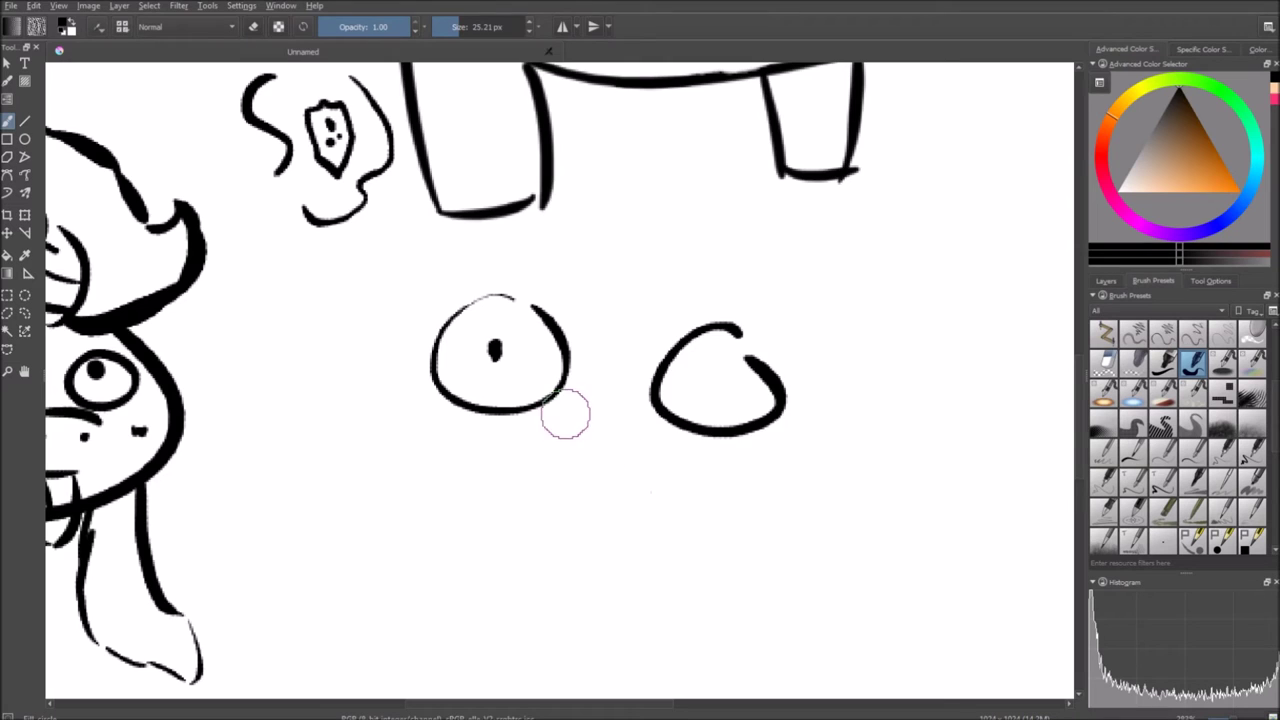
pyautogui.hotkey('ctrl', 'z')
pyautogui.hotkey('ctrl', 'z')
pyautogui.hotkey('ctrl', 'z')
# - Draw a wide rounded head outline with a domed top in the blank area right of the unicorn head
pyautogui.moveTo(507, 395)
pyautogui.mouseDown()
pyautogui.moveTo(475, 312)
pyautogui.moveTo(612, 306)
pyautogui.moveTo(589, 283)
pyautogui.moveTo(636, 283)
pyautogui.mouseUp()
pyautogui.moveTo(670, 229)
pyautogui.mouseDown()
pyautogui.moveTo(609, 391)
pyautogui.moveTo(677, 257)
pyautogui.moveTo(694, 363)
pyautogui.mouseUp()
pyautogui.hotkey('ctrl', 'z')
pyautogui.hotkey('ctrl', 'z')
pyautogui.moveTo(672, 197)
pyautogui.mouseDown()
pyautogui.moveTo(757, 394)
pyautogui.moveTo(790, 388)
pyautogui.mouseUp()
# - Draw two round eyes with small dark pupils inside the new head, undoing and redrawing the first attempts
pyautogui.moveTo(643, 289)
pyautogui.mouseDown()
pyautogui.moveTo(715, 303)
pyautogui.moveTo(705, 290)
pyautogui.moveTo(700, 318)
pyautogui.mouseUp()
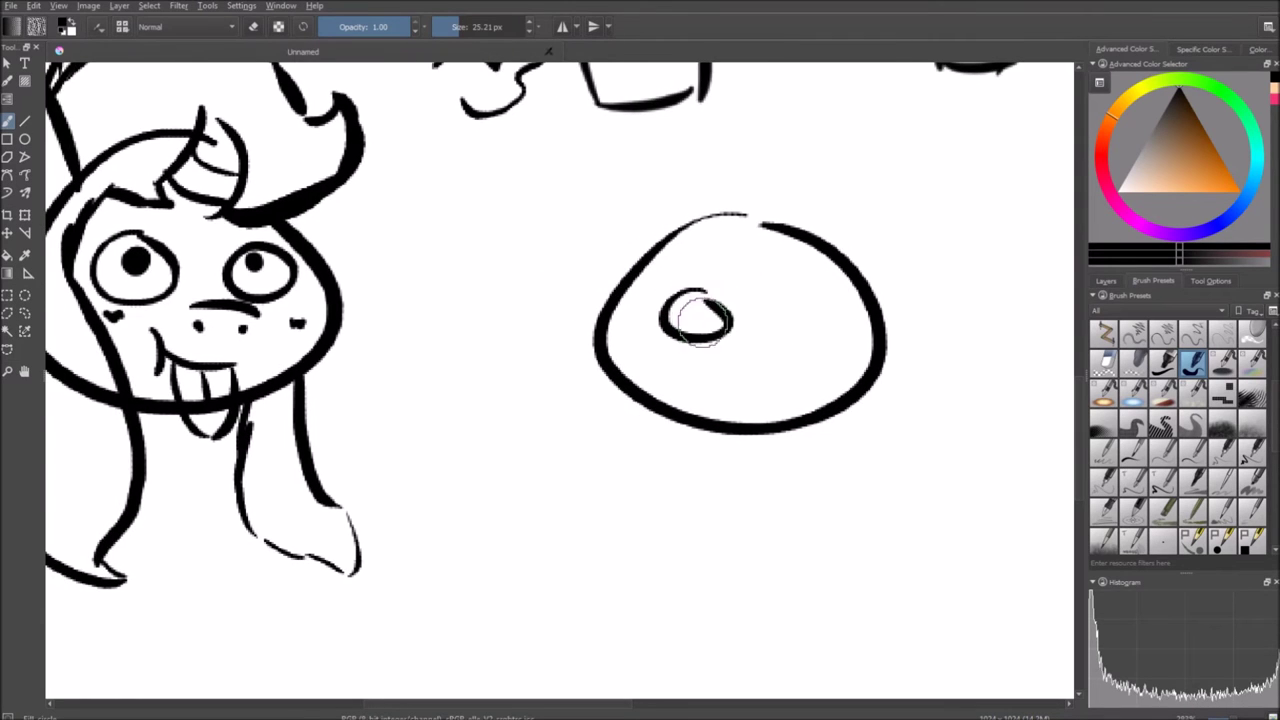
pyautogui.moveTo(822, 298); pyautogui.dragTo(824, 338)
pyautogui.hotkey('ctrl', 'z')
pyautogui.hotkey('ctrl', 'z')
pyautogui.hotkey('ctrl', 'z')
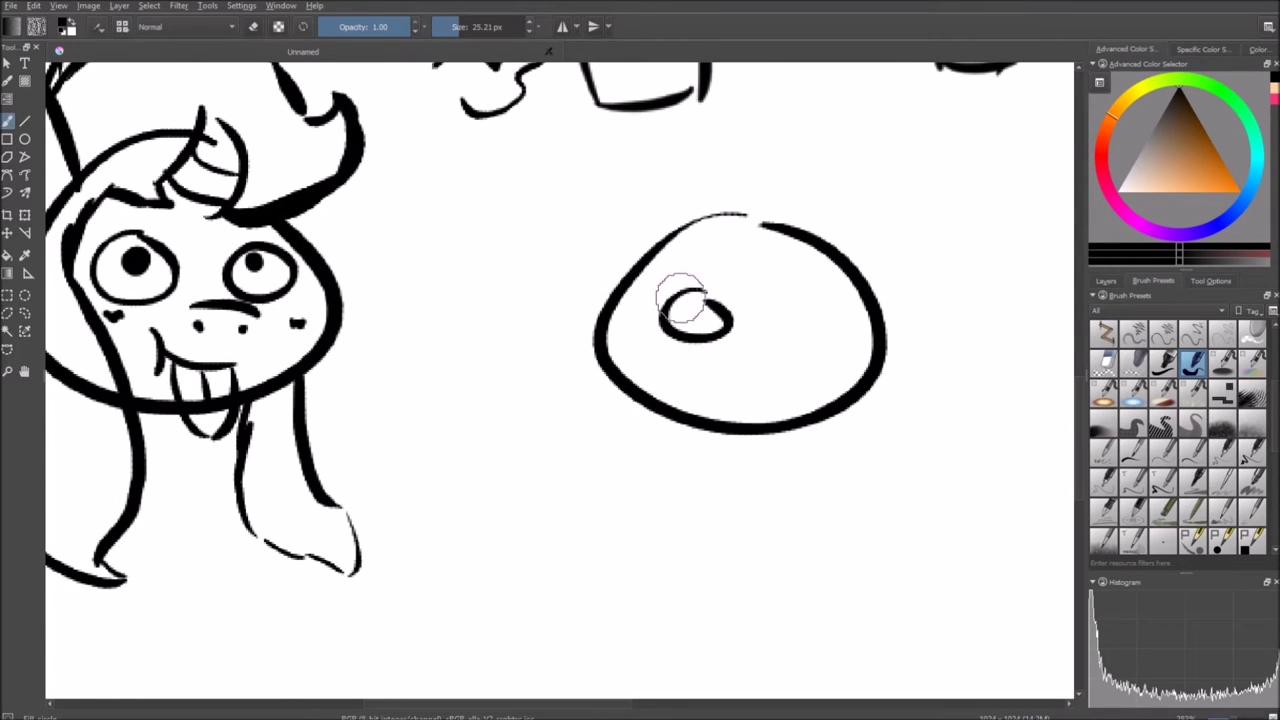
pyautogui.moveTo(702, 272)
pyautogui.mouseDown()
pyautogui.moveTo(688, 296)
pyautogui.moveTo(704, 300)
pyautogui.mouseUp()
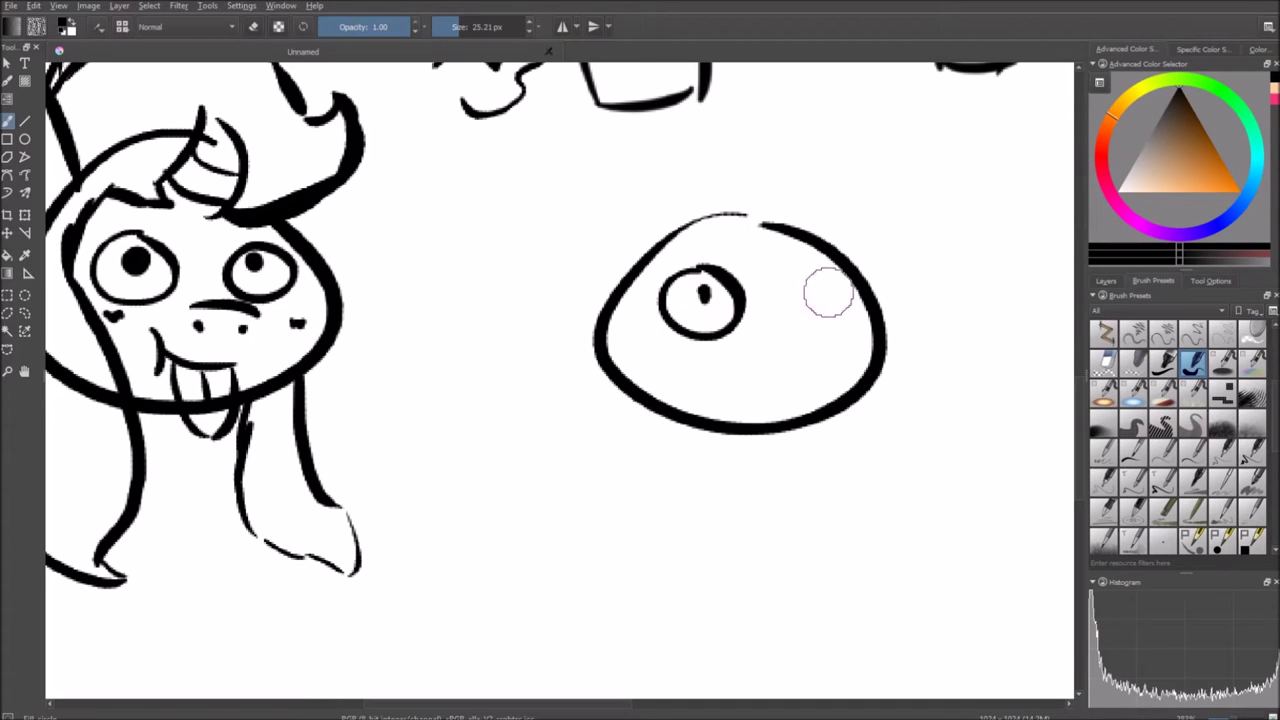
pyautogui.moveTo(829, 290); pyautogui.dragTo(832, 276)
# - Draw a pointed beak between and below the eyes, with a curved line separating its upper and lower halves
pyautogui.click(720, 351)
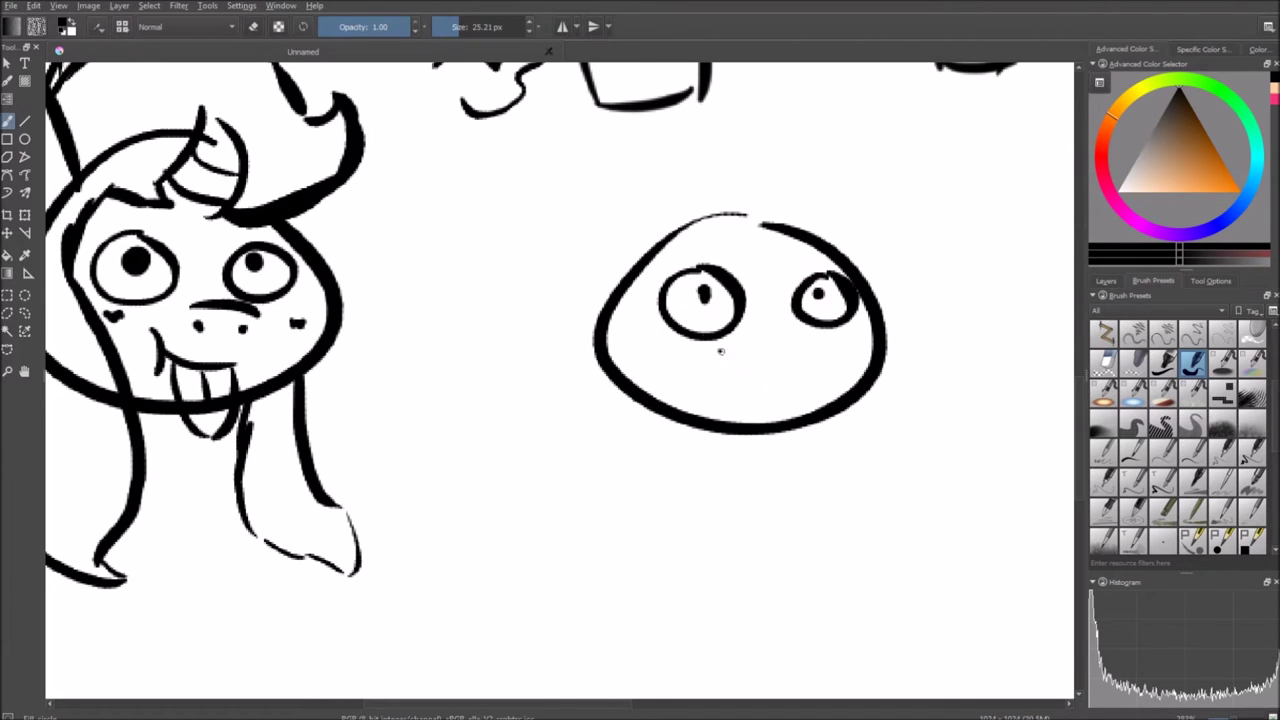
pyautogui.moveTo(724, 354)
pyautogui.mouseDown()
pyautogui.moveTo(750, 372)
pyautogui.moveTo(800, 366)
pyautogui.mouseUp()
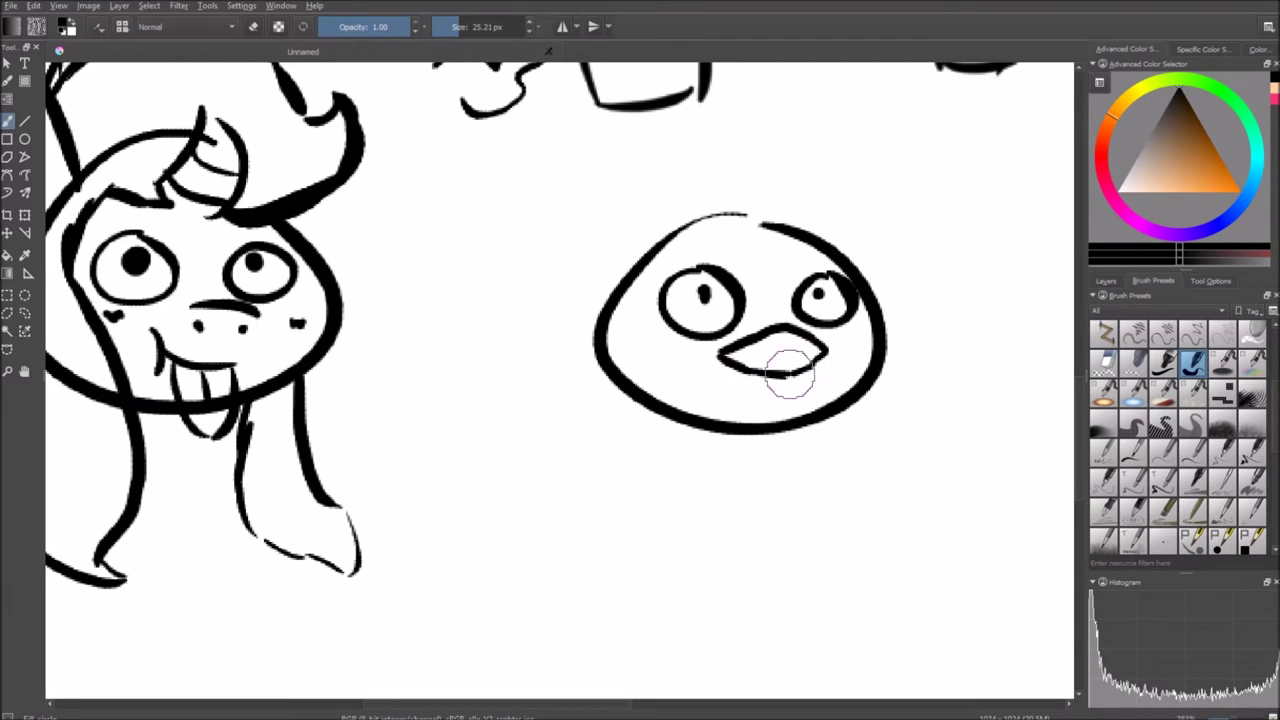
pyautogui.moveTo(722, 355); pyautogui.dragTo(818, 355)
pyautogui.hotkey('ctrl', 'z')
pyautogui.moveTo(723, 356); pyautogui.dragTo(807, 360)
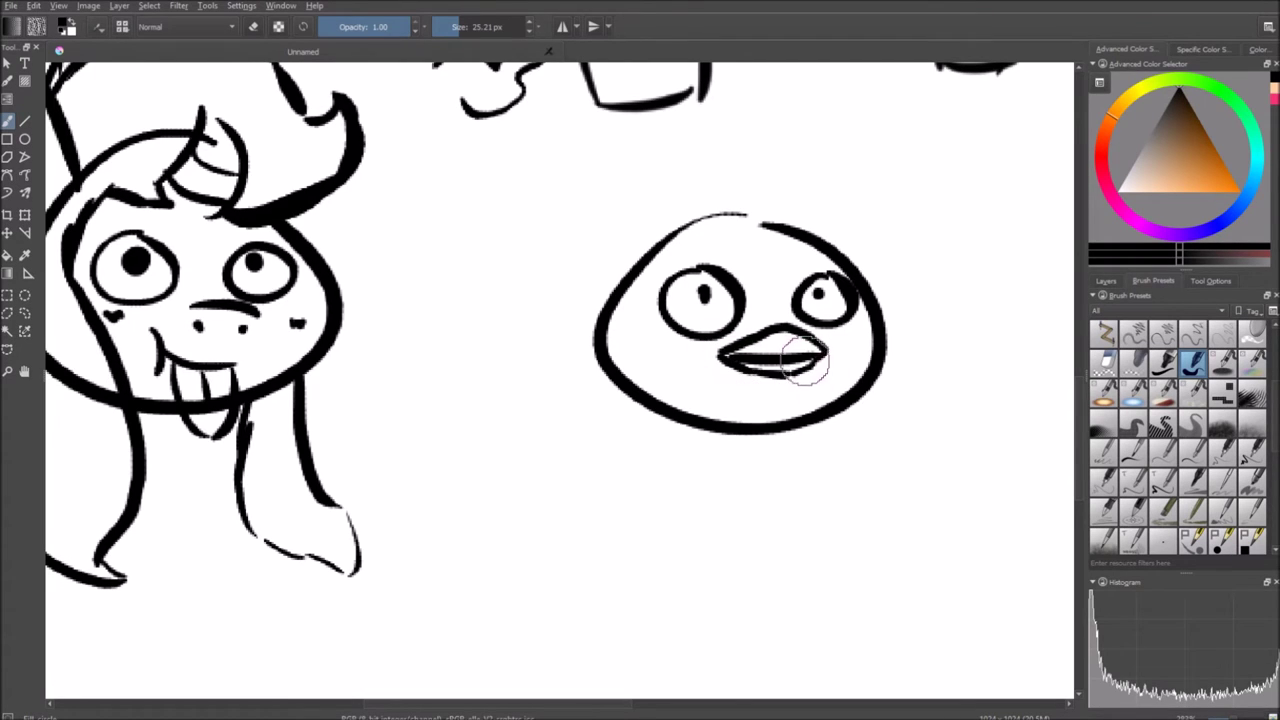
# - Try a crest of feather tufts on the upper left of the bird head, undoing its strokes
pyautogui.scroll(3, 808, 362)
pyautogui.moveTo(692, 292)
pyautogui.mouseDown()
pyautogui.moveTo(665, 276)
pyautogui.moveTo(623, 303)
pyautogui.moveTo(576, 290)
pyautogui.mouseUp()
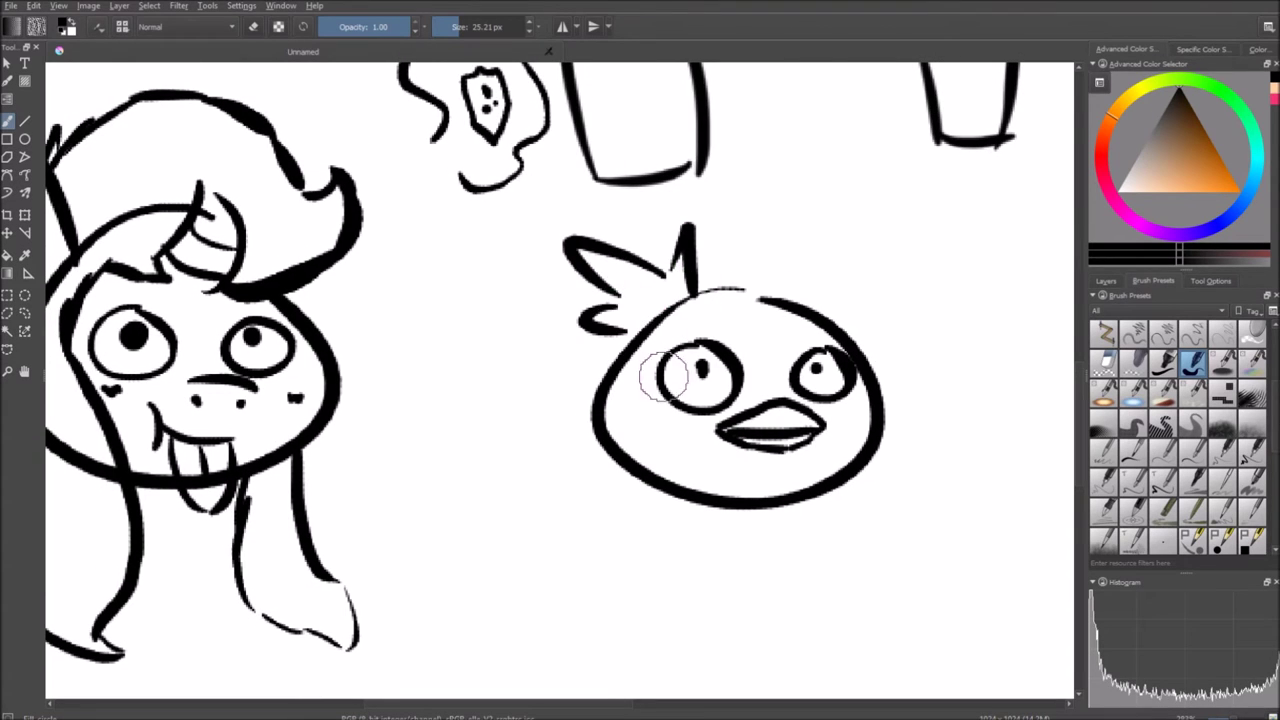
pyautogui.hotkey('ctrl', 'z')
pyautogui.hotkey('ctrl', 'z')
pyautogui.hotkey('ctrl', 'z')
# - Try a ragged wattle shape hanging below the beak, undoing its strokes
pyautogui.moveTo(659, 424); pyautogui.dragTo(566, 348)
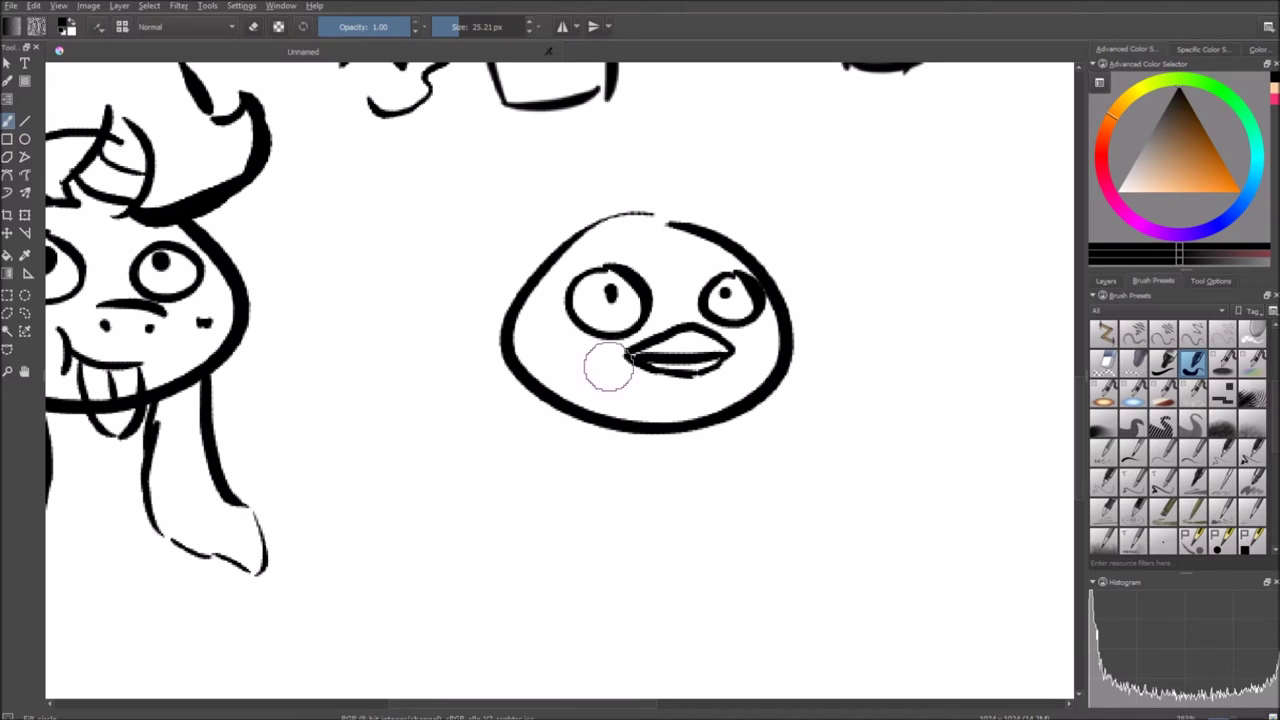
pyautogui.moveTo(646, 391)
pyautogui.mouseDown()
pyautogui.moveTo(685, 406)
pyautogui.moveTo(686, 389)
pyautogui.mouseUp()
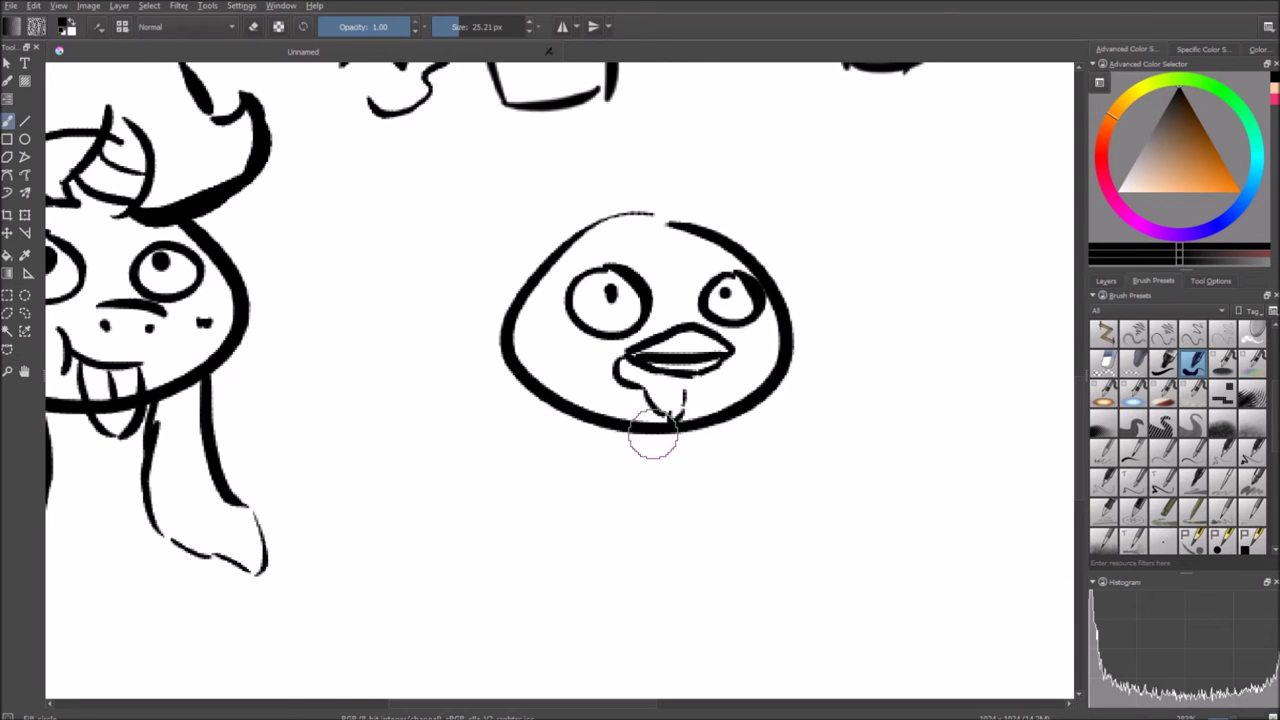
pyautogui.hotkey('ctrl', 'z')
pyautogui.hotkey('ctrl', 'z')
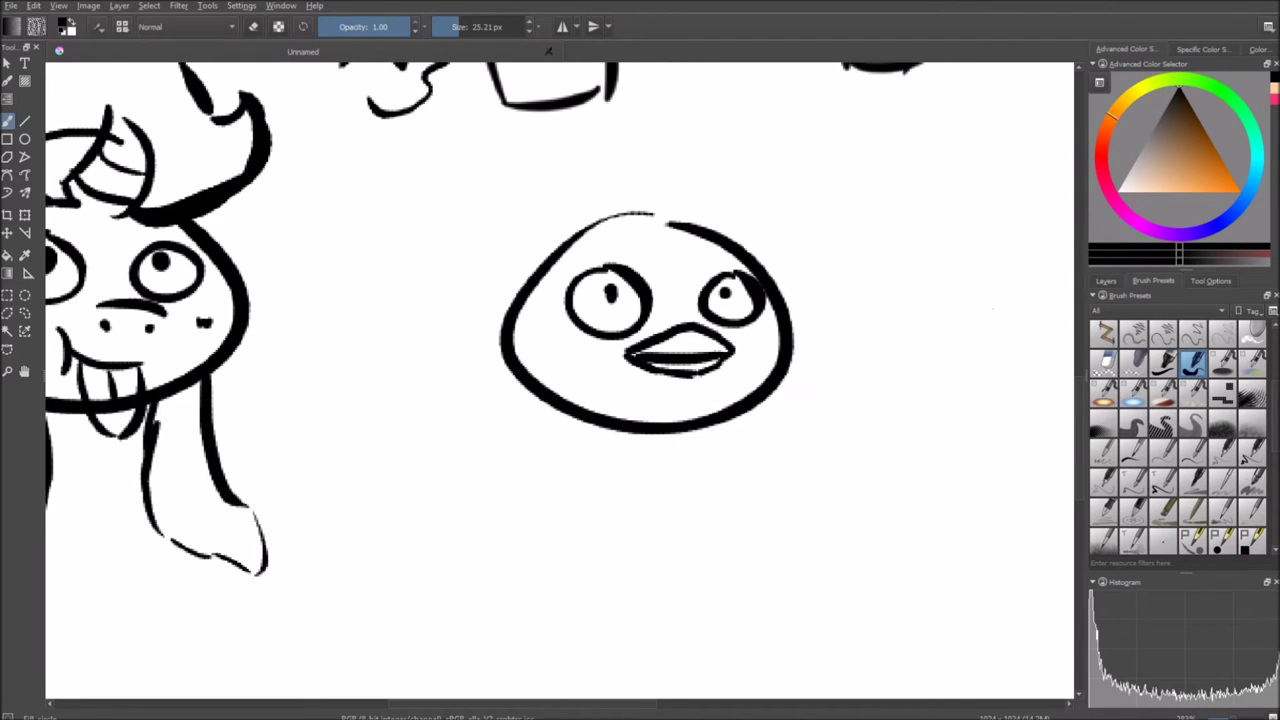
# - Try a thick eyebrow above the bird's left eye and undo it
pyautogui.moveTo(910, 319); pyautogui.dragTo(890, 349)
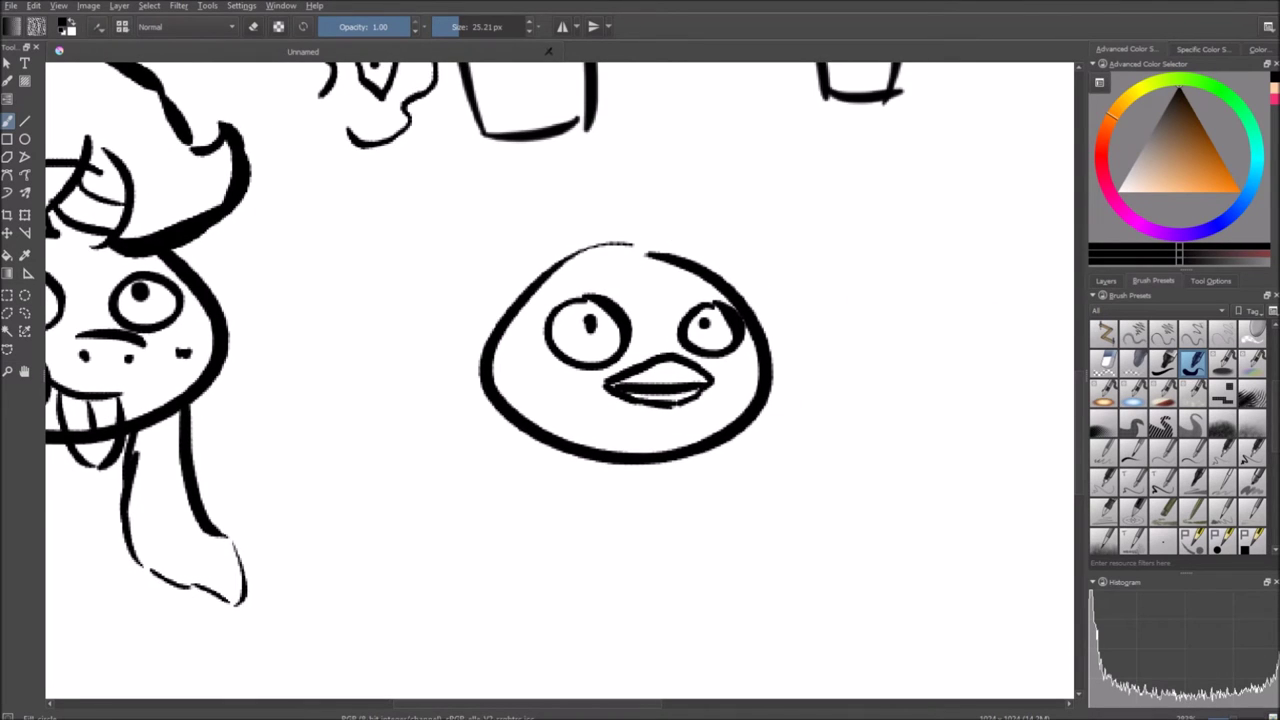
pyautogui.moveTo(640, 400); pyautogui.dragTo(613, 354)
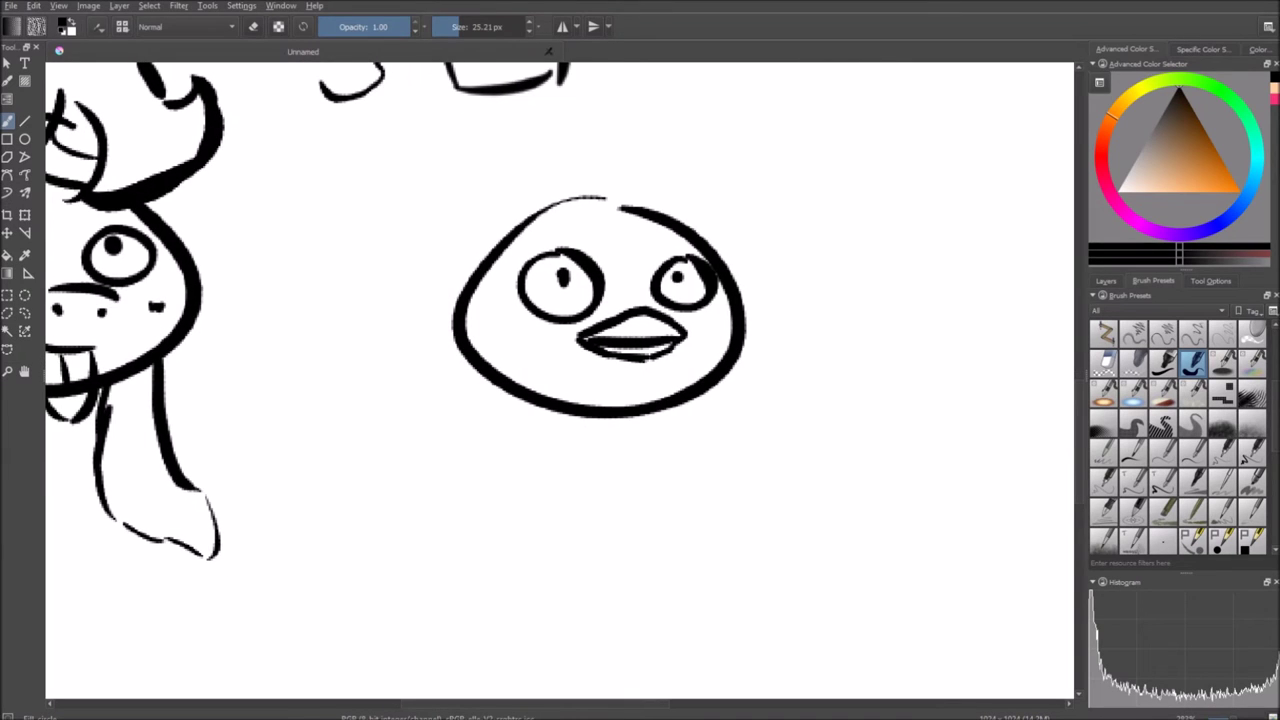
pyautogui.moveTo(640, 380); pyautogui.dragTo(574, 412)
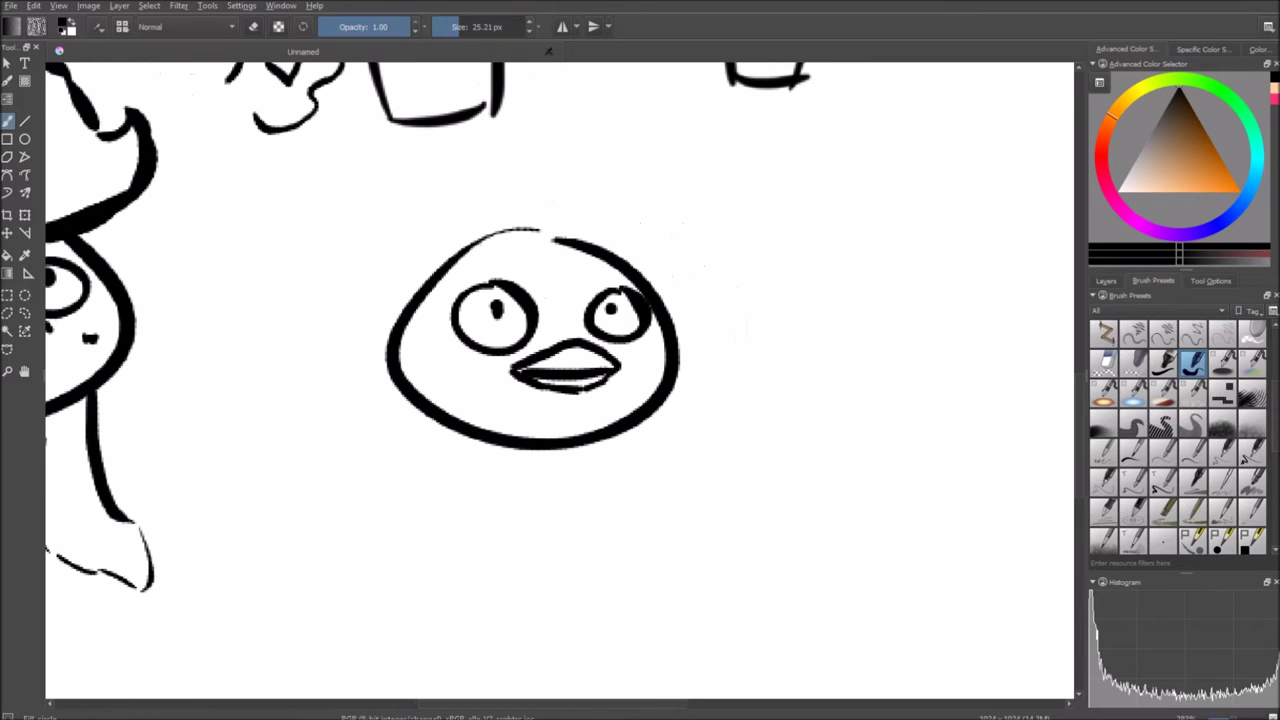
pyautogui.moveTo(460, 282); pyautogui.dragTo(522, 274)
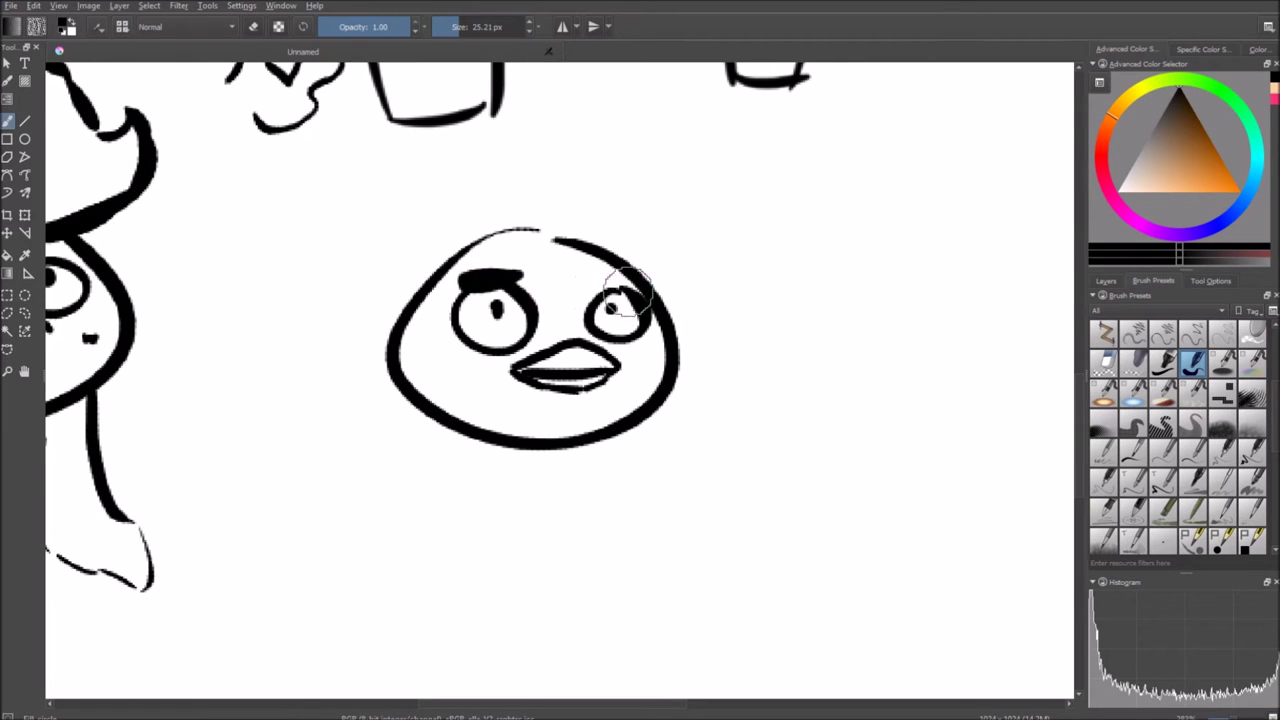
pyautogui.hotkey('ctrl', 'z')
# - Add small zigzag marks on both cheeks of the bird head
pyautogui.moveTo(600, 309); pyautogui.dragTo(412, 269)
pyautogui.moveTo(304, 346)
pyautogui.mouseDown()
pyautogui.moveTo(266, 342)
pyautogui.moveTo(294, 346)
pyautogui.mouseUp()
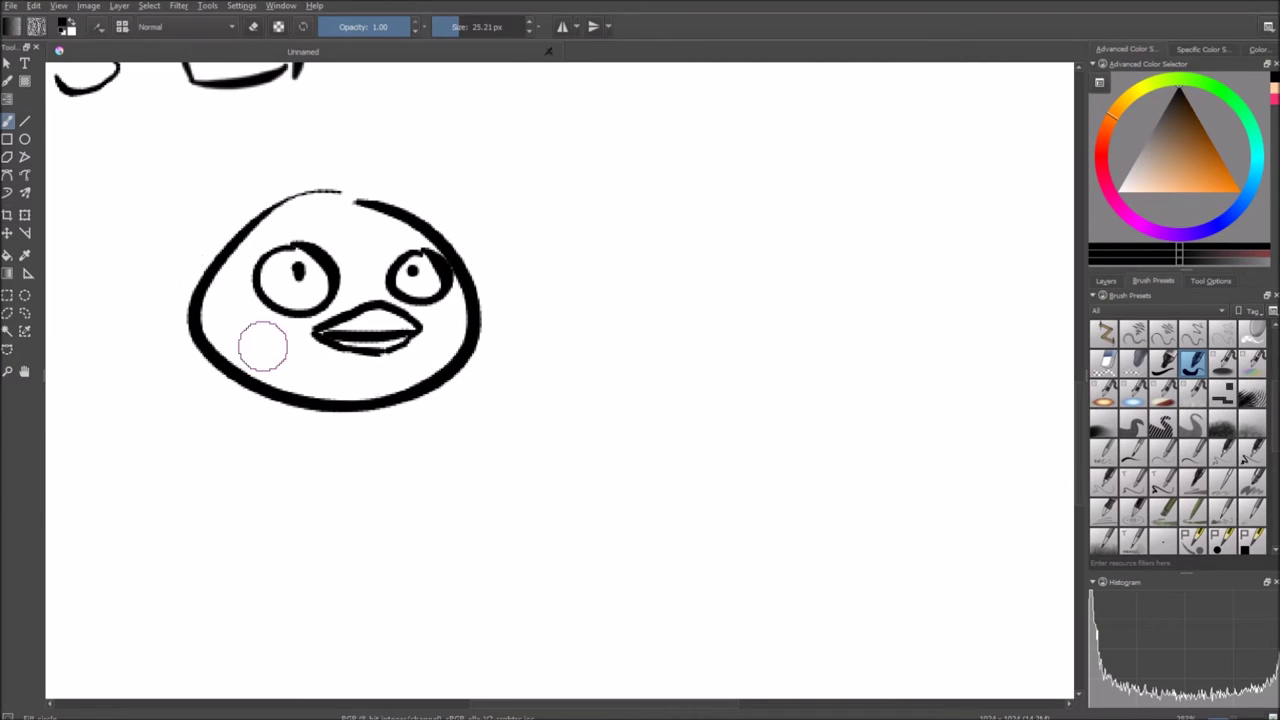
pyautogui.moveTo(434, 345); pyautogui.dragTo(450, 337)
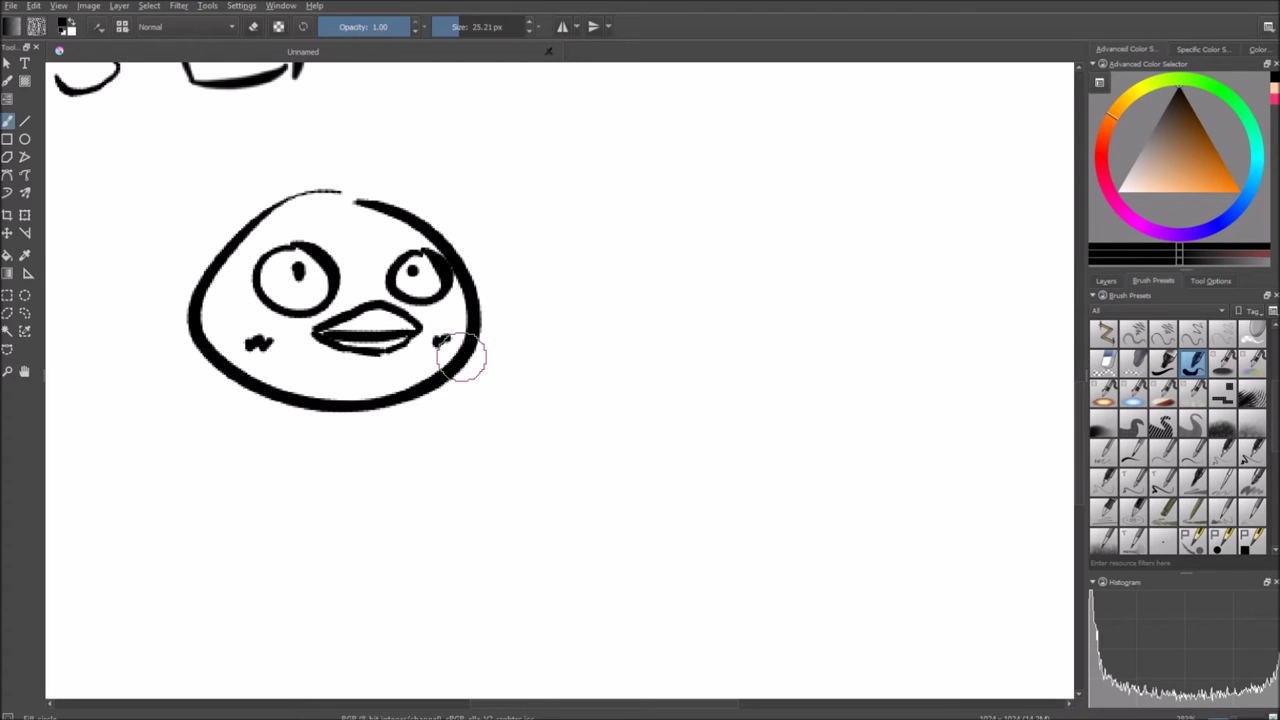
pyautogui.scroll(2, 560, 381)
pyautogui.scroll(-2, 560, 381)
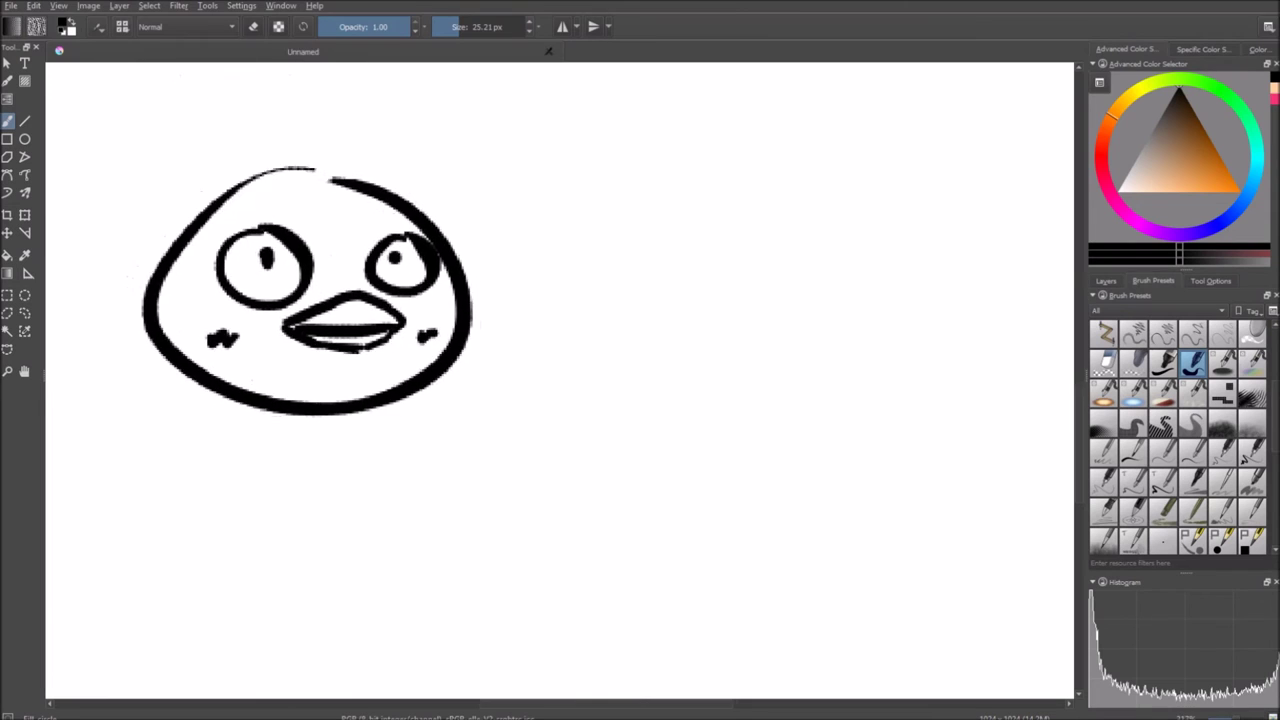
pyautogui.scroll(-2, 614, 366)
pyautogui.scroll(-2, 620, 360)
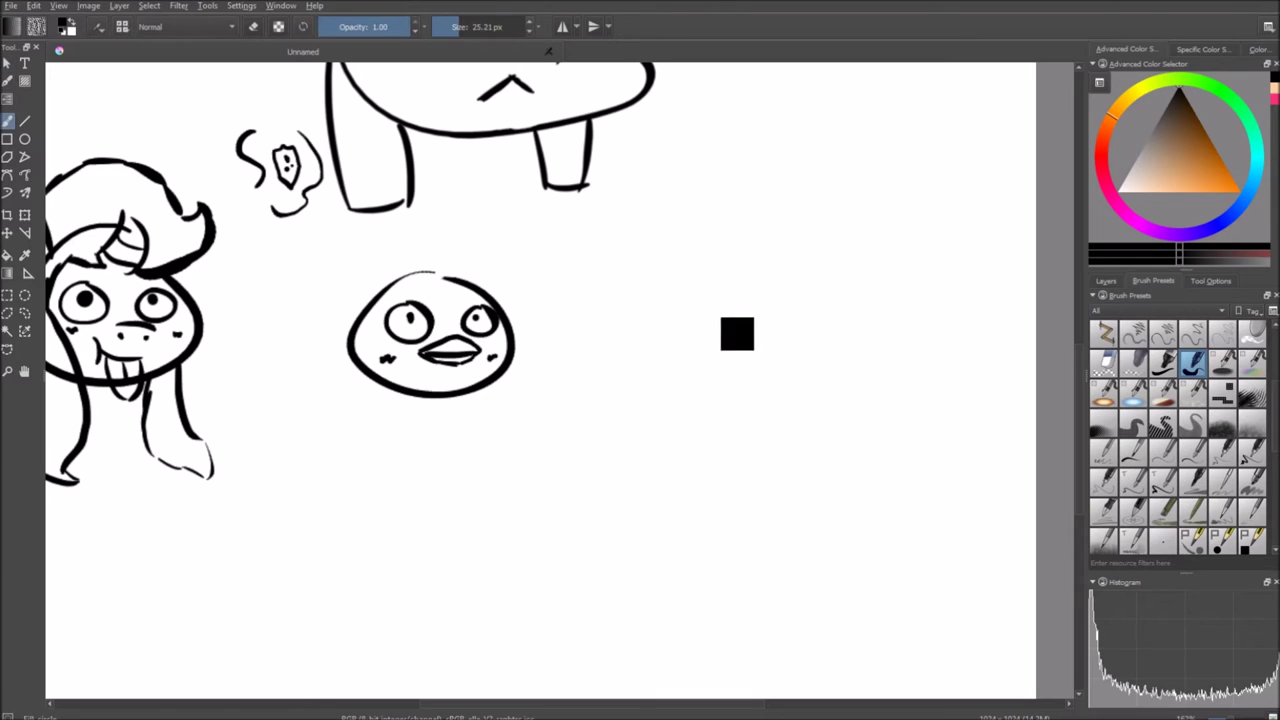
# - Reload the current ink brush preset at its 50 px size with black as the painting colour
pyautogui.press('x')
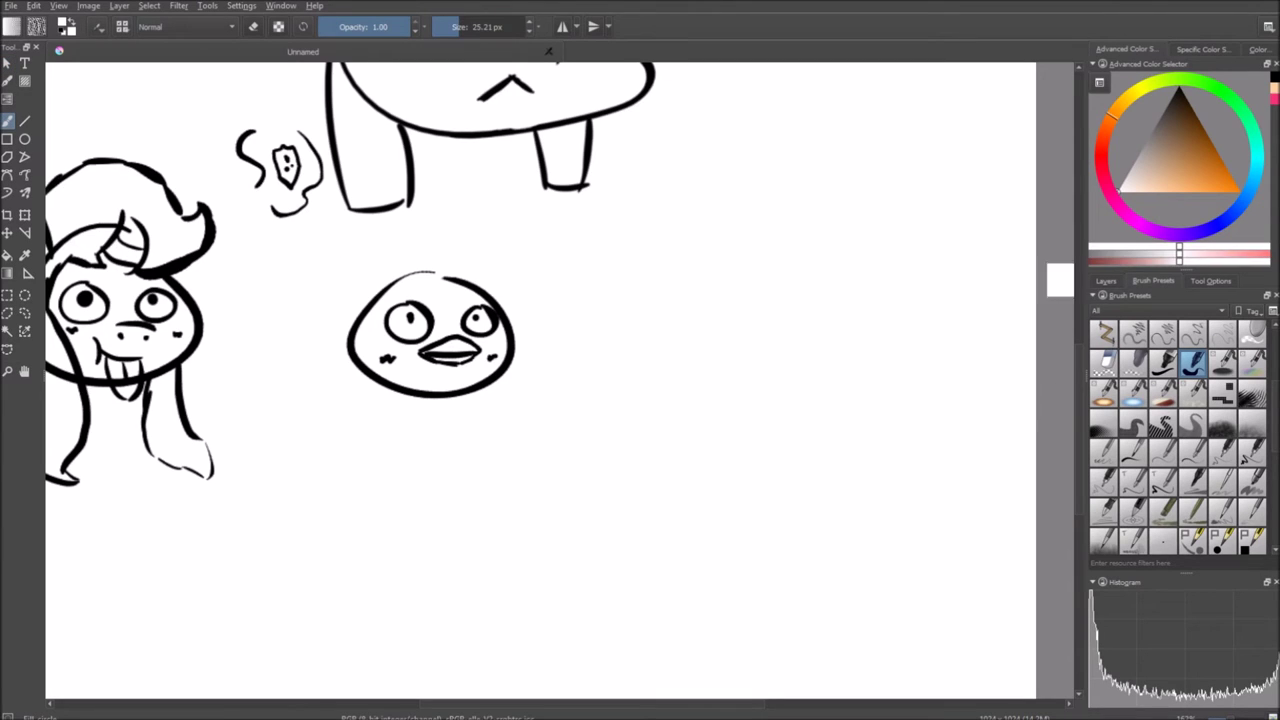
pyautogui.press('x')
pyautogui.press('x')
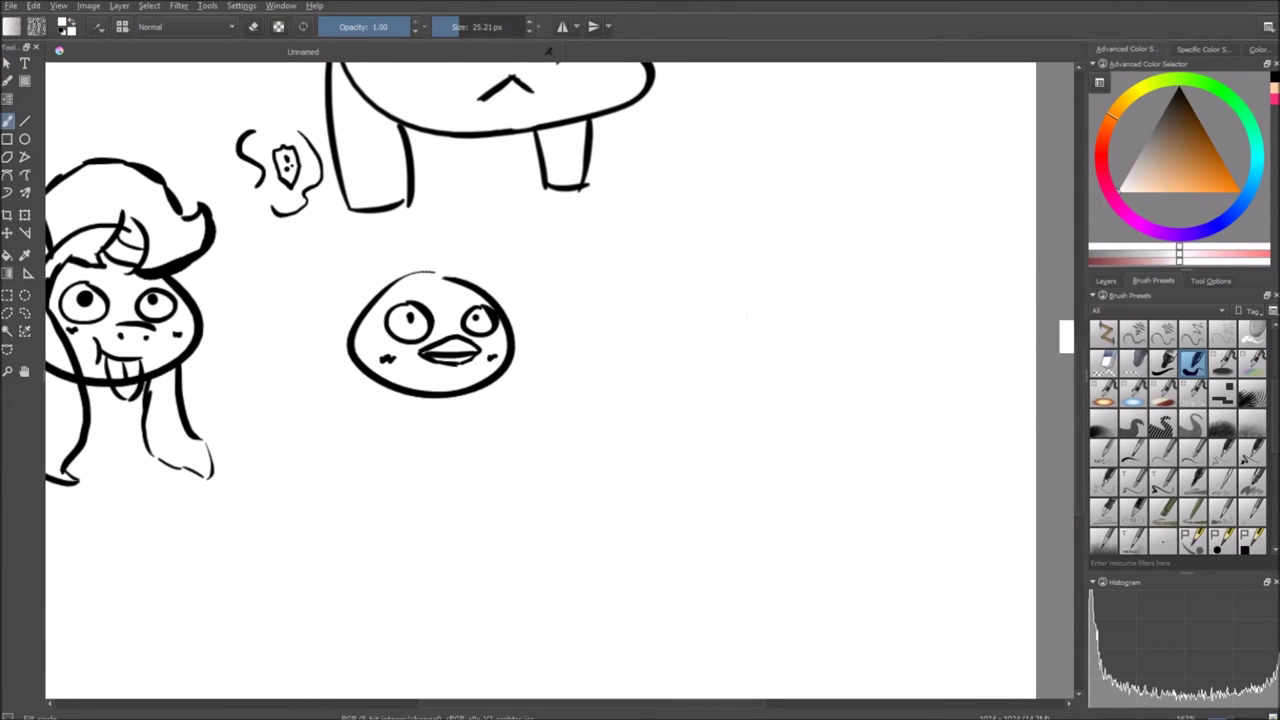
pyautogui.press('x')
pyautogui.click(1193, 364)
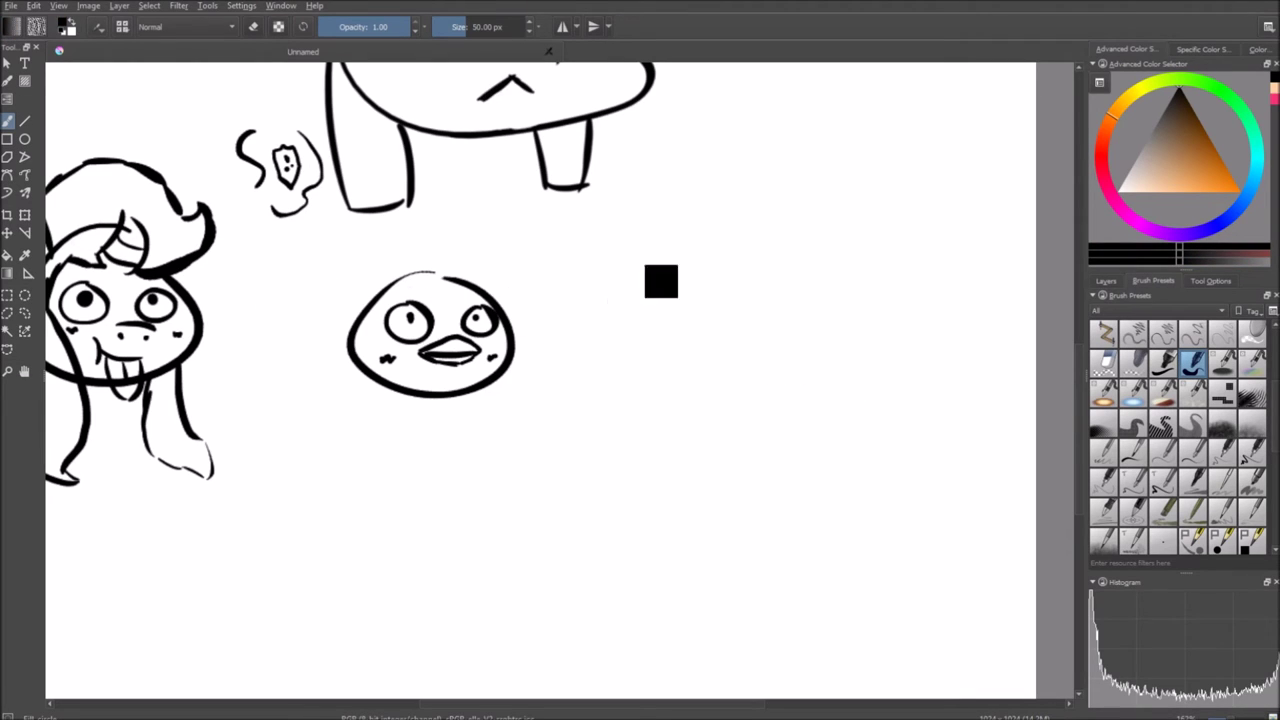
pyautogui.hotkey('ctrl', 't')
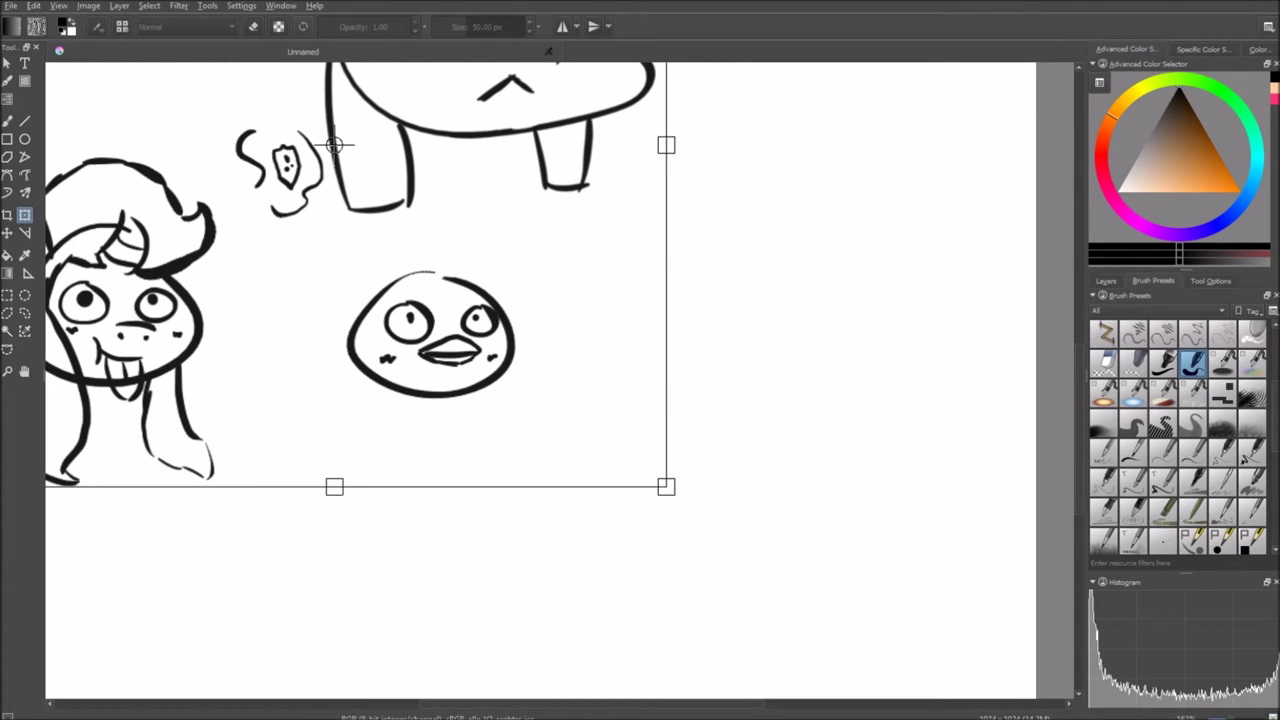
pyautogui.hotkey('ctrl', 'r')
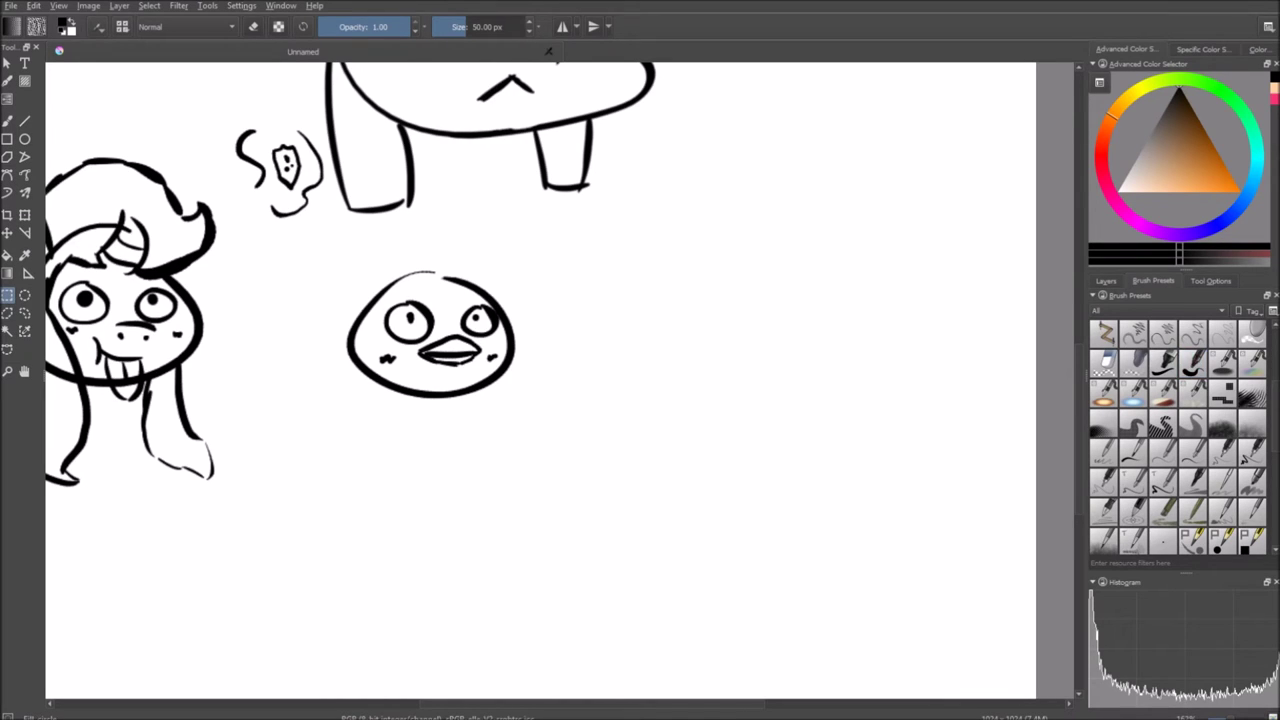
pyautogui.press('b')
pyautogui.press('x')
pyautogui.press('x')
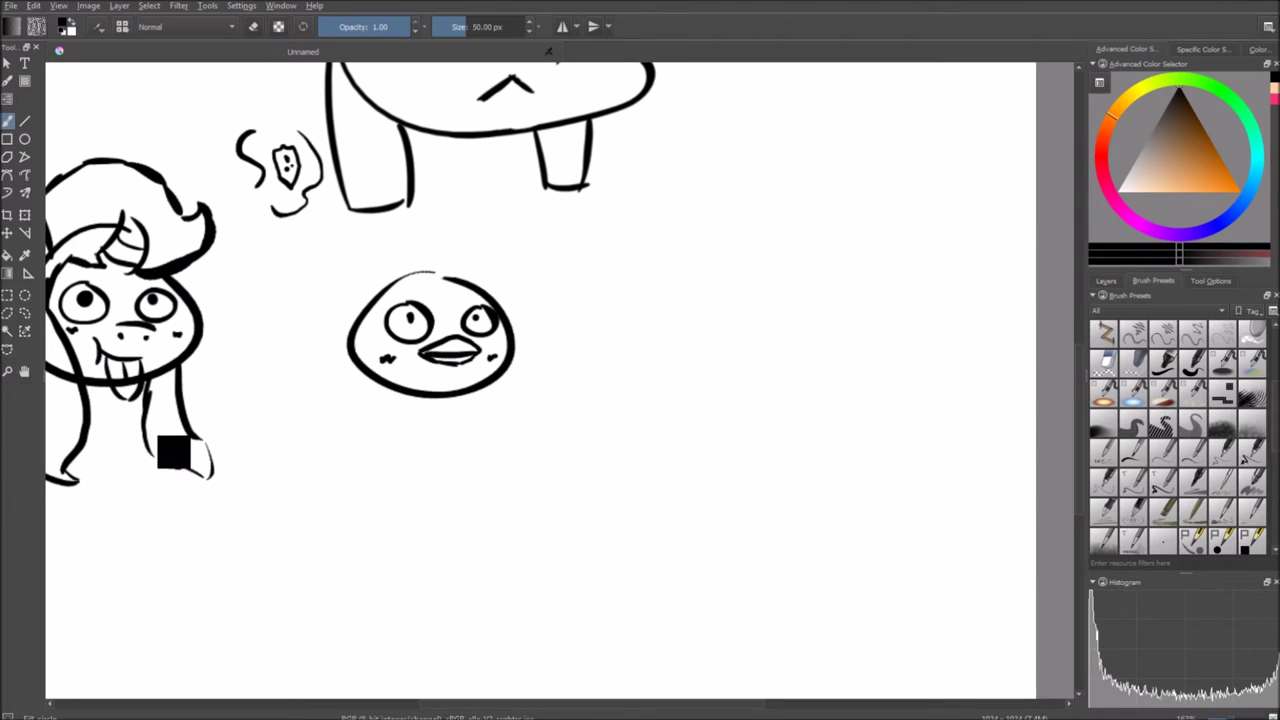
pyautogui.press('-')
pyautogui.press('-')
pyautogui.press('-')
pyautogui.press('-')
pyautogui.moveTo(336, 460); pyautogui.dragTo(496, 444)
pyautogui.keyDown('ctrl'); pyautogui.click(496, 444); pyautogui.keyUp('ctrl')
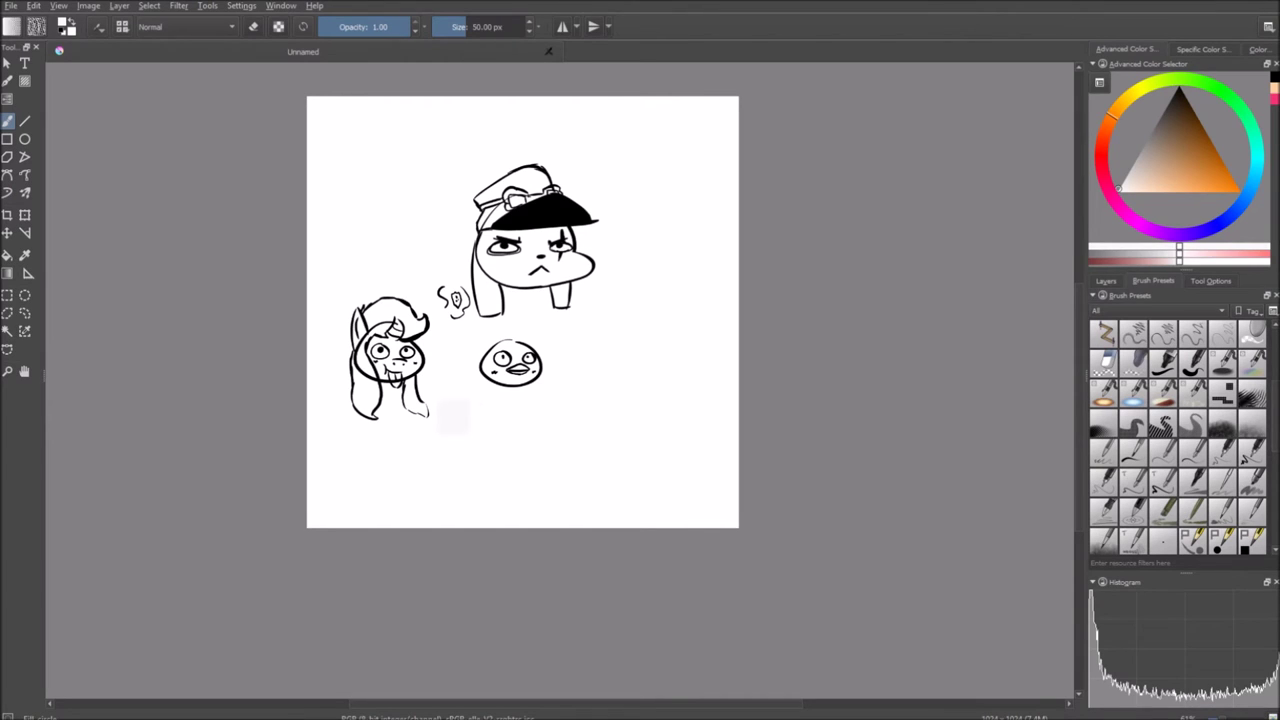
pyautogui.press('d')
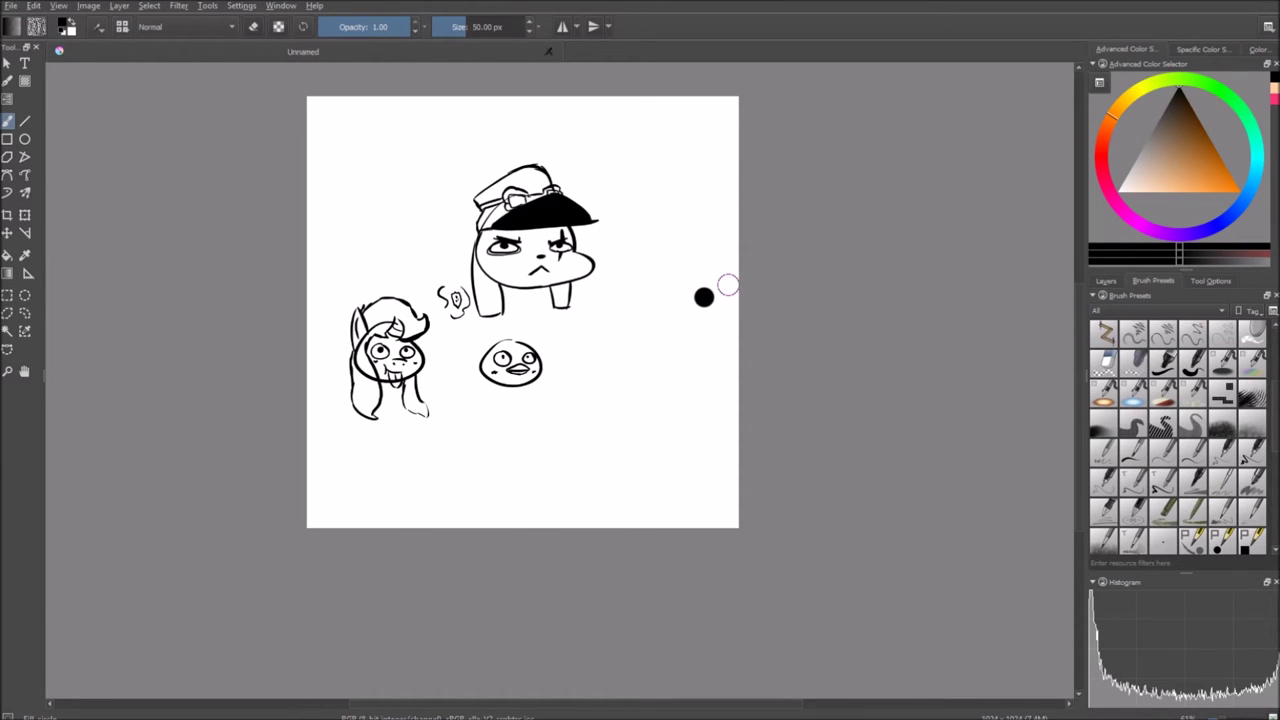
pyautogui.moveTo(579, 314); pyautogui.dragTo(503, 358)
pyautogui.hotkey('ctrl', 'z')
pyautogui.hotkey('ctrl', 'z')
# - Draw a large, thick oval head outline to the right of the bird head, undoing rejected attempts
pyautogui.scroll(5, 613, 341)
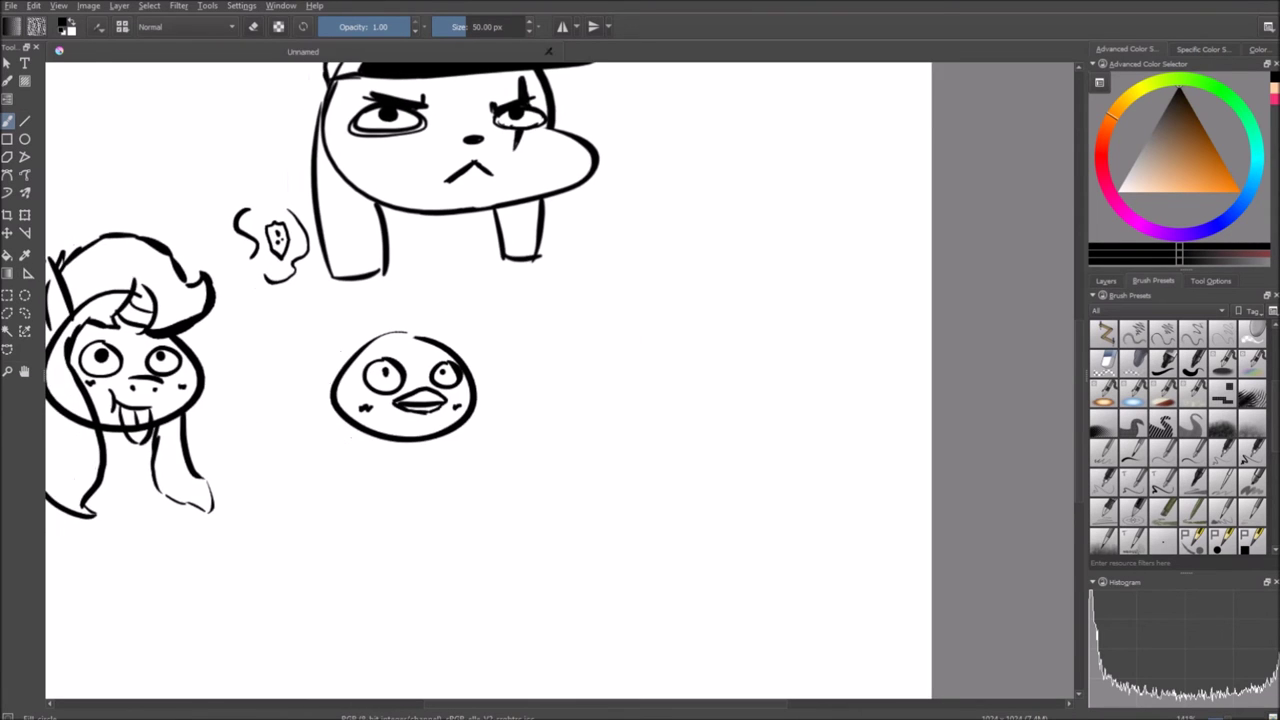
pyautogui.scroll(-1, 603, 320)
pyautogui.moveTo(668, 285)
pyautogui.mouseDown()
pyautogui.moveTo(549, 363)
pyautogui.moveTo(659, 288)
pyautogui.moveTo(690, 288)
pyautogui.mouseUp()
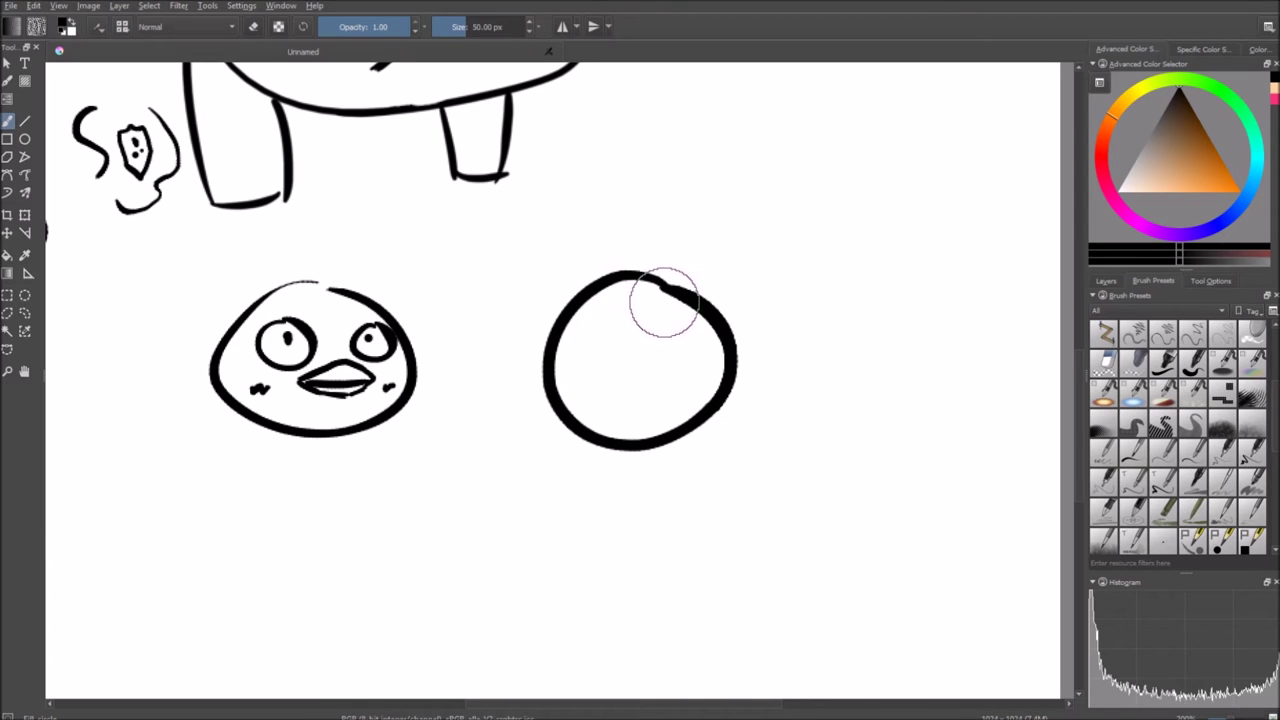
pyautogui.moveTo(706, 340); pyautogui.dragTo(689, 331)
pyautogui.hotkey('ctrl', 'z')
pyautogui.moveTo(688, 276)
pyautogui.mouseDown()
pyautogui.moveTo(638, 277)
pyautogui.moveTo(690, 277)
pyautogui.moveTo(634, 265)
pyautogui.moveTo(623, 286)
pyautogui.mouseUp()
pyautogui.hotkey('ctrl', 'z')
pyautogui.hotkey('ctrl', 'z')
pyautogui.moveTo(724, 262)
pyautogui.mouseDown()
pyautogui.moveTo(796, 348)
pyautogui.moveTo(720, 266)
pyautogui.moveTo(580, 357)
pyautogui.moveTo(634, 257)
pyautogui.moveTo(814, 318)
pyautogui.moveTo(700, 244)
pyautogui.mouseUp()
pyautogui.hotkey('ctrl', 'z')
pyautogui.hotkey('ctrl', 'z')
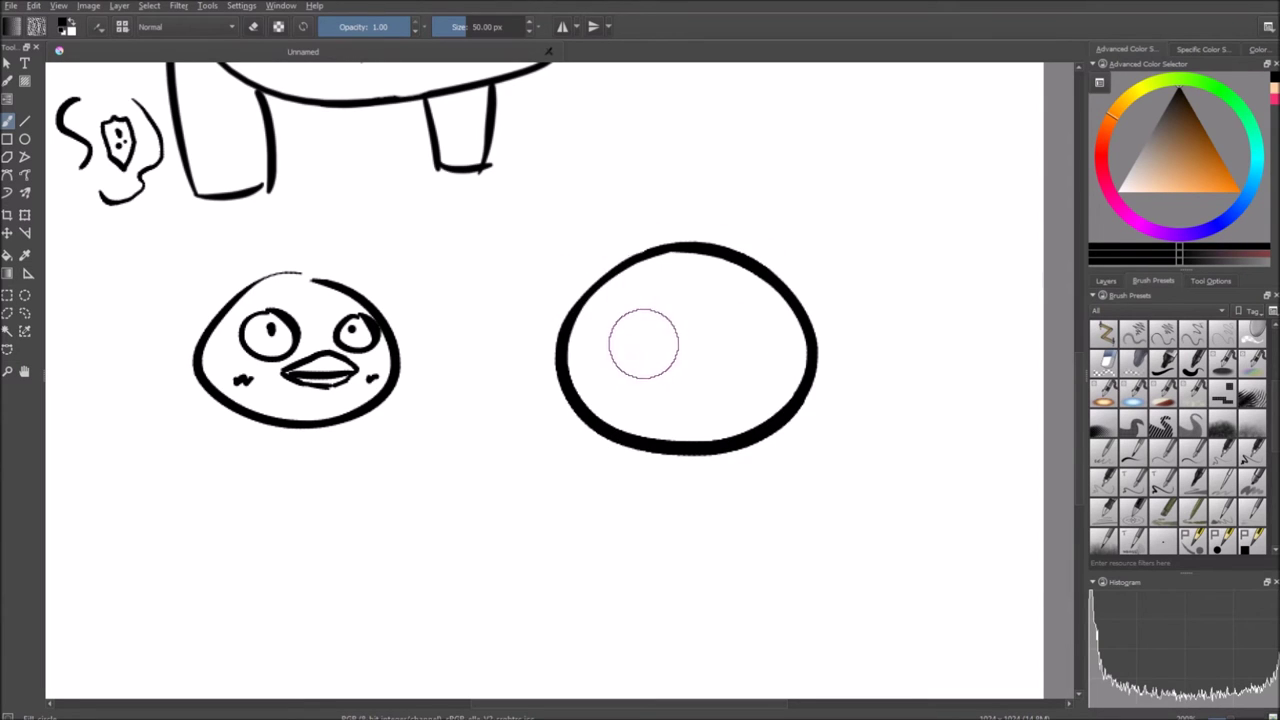
# - Give the oval head two big black eyes with white highlights, a small nose and a wavy smile
pyautogui.moveTo(628, 318)
pyautogui.mouseDown()
pyautogui.moveTo(620, 335)
pyautogui.moveTo(654, 337)
pyautogui.moveTo(612, 305)
pyautogui.moveTo(634, 358)
pyautogui.mouseUp()
pyautogui.hotkey('ctrl', 'z')
pyautogui.moveTo(632, 314)
pyautogui.mouseDown()
pyautogui.moveTo(620, 323)
pyautogui.moveTo(668, 361)
pyautogui.moveTo(620, 345)
pyautogui.mouseUp()
pyautogui.hotkey('ctrl', 'z')
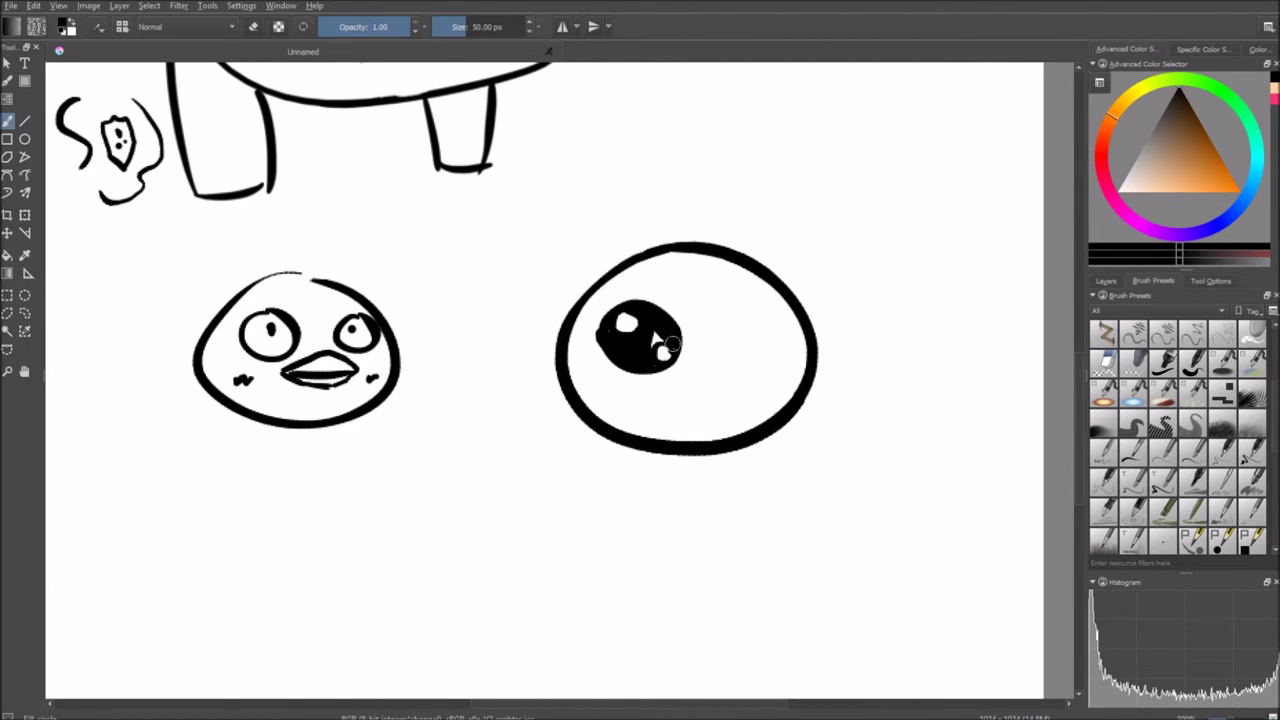
pyautogui.moveTo(708, 366); pyautogui.dragTo(719, 369)
pyautogui.moveTo(774, 312)
pyautogui.mouseDown()
pyautogui.moveTo(782, 355)
pyautogui.moveTo(758, 312)
pyautogui.moveTo(746, 331)
pyautogui.moveTo(758, 323)
pyautogui.moveTo(760, 340)
pyautogui.mouseUp()
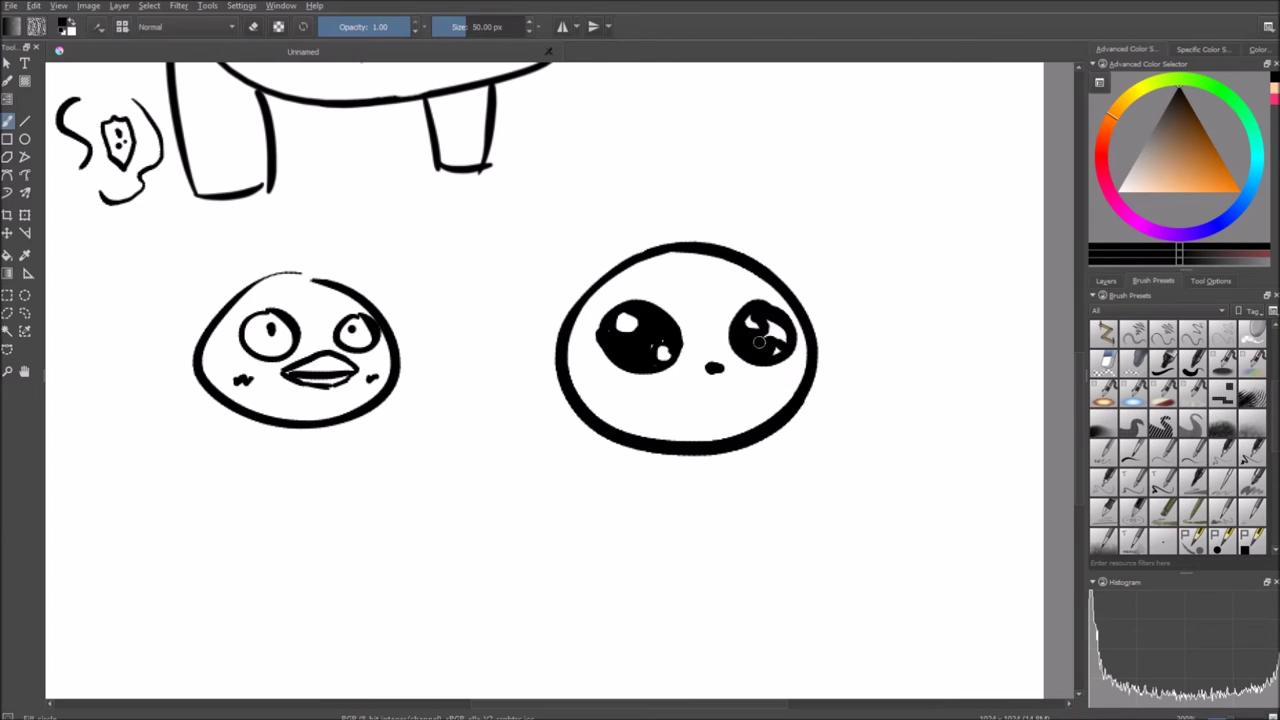
pyautogui.moveTo(724, 411)
pyautogui.mouseDown()
pyautogui.moveTo(716, 401)
pyautogui.moveTo(746, 381)
pyautogui.moveTo(743, 392)
pyautogui.mouseUp()
# - Try a short ear with a ragged edge on the upper left of the oval head, undoing its strokes
pyautogui.moveTo(600, 274)
pyautogui.mouseDown()
pyautogui.moveTo(549, 229)
pyautogui.moveTo(503, 258)
pyautogui.moveTo(552, 350)
pyautogui.moveTo(480, 224)
pyautogui.moveTo(566, 256)
pyautogui.moveTo(556, 236)
pyautogui.moveTo(499, 232)
pyautogui.mouseUp()
pyautogui.hotkey('ctrl', 'z')
pyautogui.hotkey('ctrl', 'z')
pyautogui.hotkey('ctrl', 'z')
pyautogui.moveTo(600, 243)
pyautogui.mouseDown()
pyautogui.moveTo(549, 234)
pyautogui.moveTo(528, 252)
pyautogui.moveTo(540, 352)
pyautogui.mouseUp()
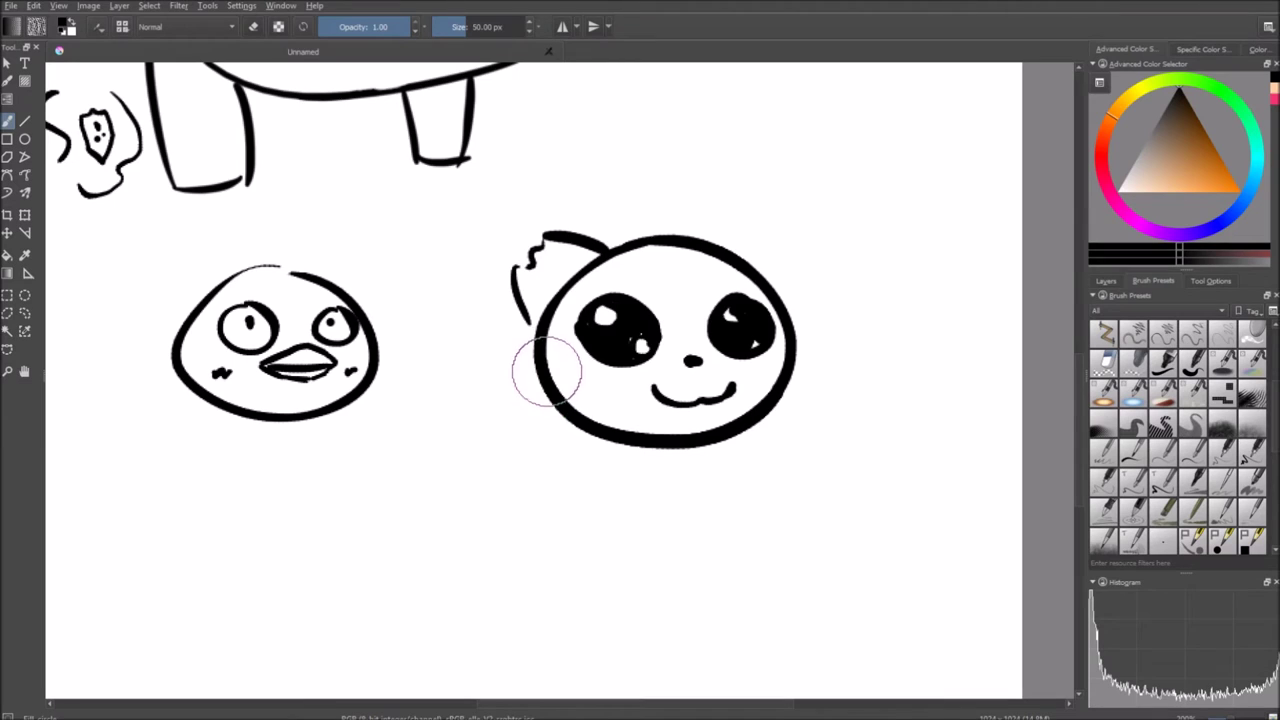
pyautogui.hotkey('ctrl', 'z')
# - Draw a tall cat ear on each side of the oval head
pyautogui.moveTo(614, 248)
pyautogui.mouseDown()
pyautogui.moveTo(509, 200)
pyautogui.moveTo(560, 345)
pyautogui.moveTo(511, 188)
pyautogui.moveTo(602, 250)
pyautogui.mouseUp()
pyautogui.hotkey('ctrl', 'z')
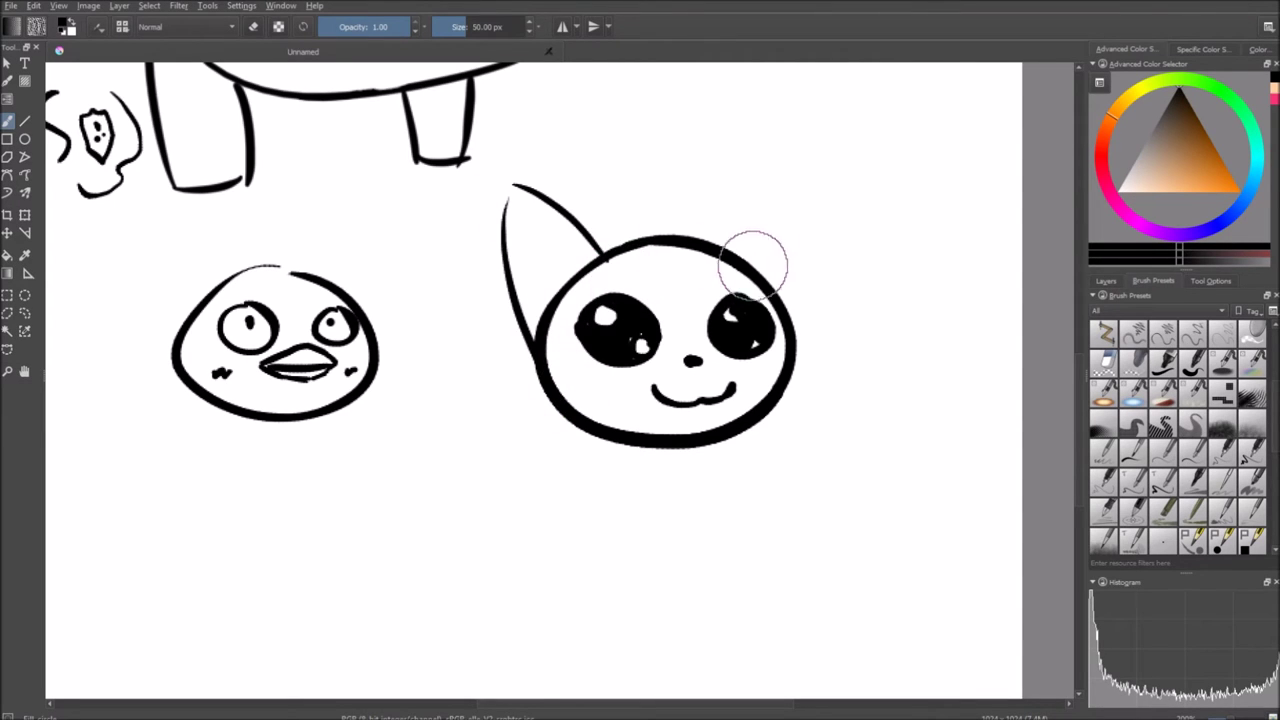
pyautogui.moveTo(718, 245)
pyautogui.mouseDown()
pyautogui.moveTo(760, 180)
pyautogui.moveTo(800, 360)
pyautogui.mouseUp()
pyautogui.moveTo(663, 251)
pyautogui.mouseDown()
pyautogui.moveTo(649, 301)
pyautogui.moveTo(623, 316)
pyautogui.moveTo(674, 335)
pyautogui.moveTo(626, 305)
pyautogui.moveTo(557, 202)
pyautogui.mouseUp()
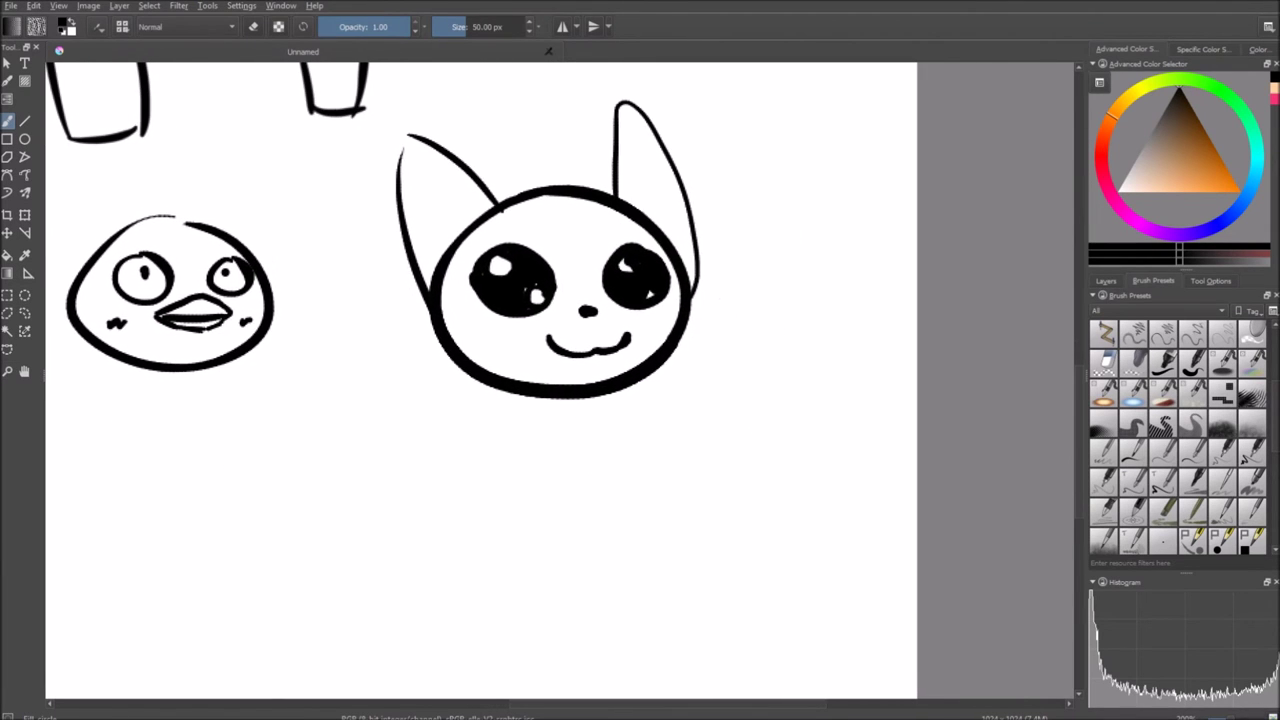
# - Try a spiky hair outline to the right of the capped figure, undoing all its strokes
pyautogui.moveTo(578, 410); pyautogui.dragTo(640, 590)
pyautogui.moveTo(653, 233)
pyautogui.mouseDown()
pyautogui.moveTo(614, 291)
pyautogui.moveTo(655, 311)
pyautogui.moveTo(605, 246)
pyautogui.mouseUp()
pyautogui.moveTo(642, 195)
pyautogui.mouseDown()
pyautogui.moveTo(709, 177)
pyautogui.moveTo(713, 199)
pyautogui.moveTo(820, 181)
pyautogui.moveTo(906, 201)
pyautogui.moveTo(864, 233)
pyautogui.moveTo(862, 216)
pyautogui.moveTo(898, 282)
pyautogui.mouseUp()
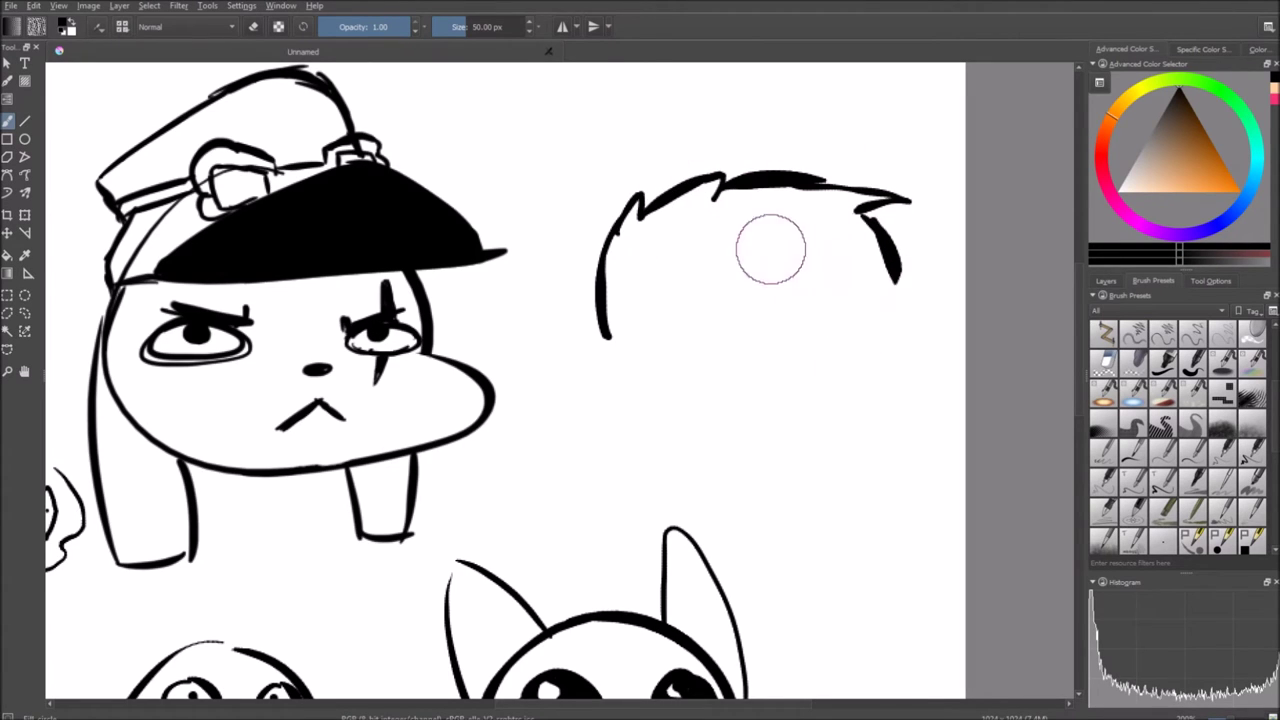
pyautogui.hotkey('ctrl', 'z')
pyautogui.hotkey('ctrl', 'z')
pyautogui.hotkey('ctrl', 'z')
pyautogui.hotkey('ctrl', 'z')
pyautogui.hotkey('ctrl', 'z')
pyautogui.hotkey('ctrl', 'z')
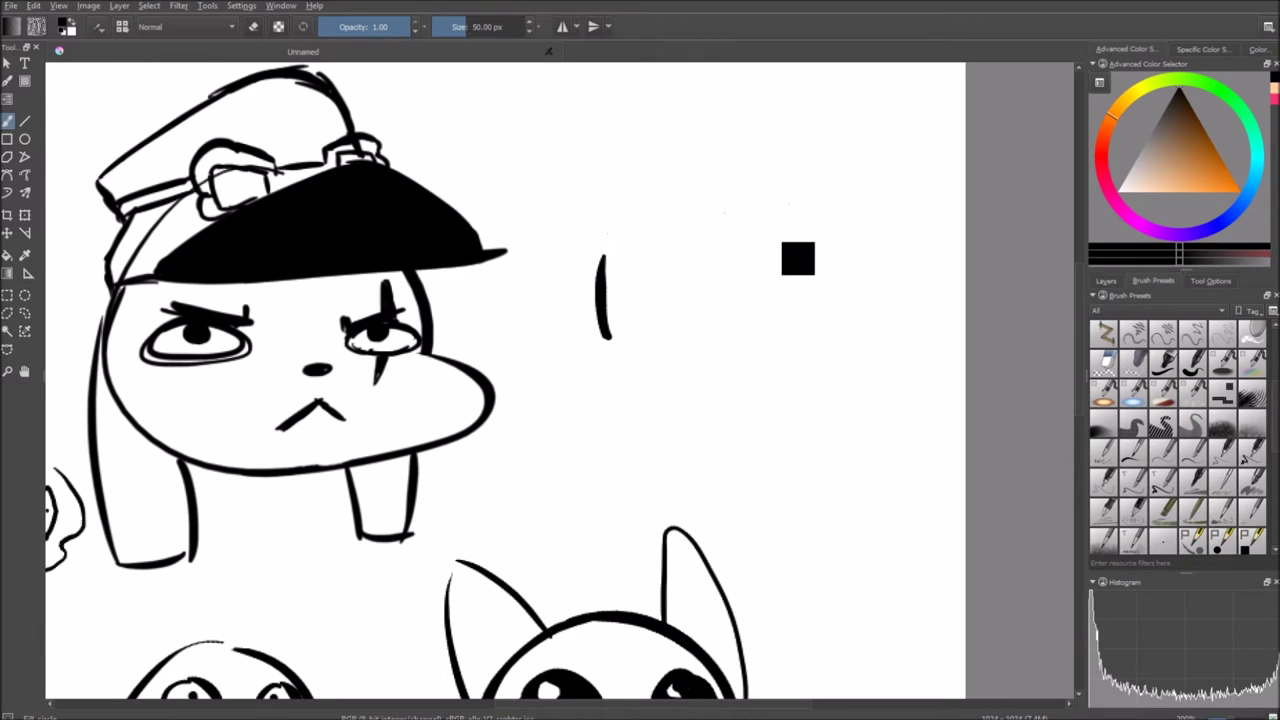
pyautogui.hotkey('ctrl', 'z')
# - Draw three curved whiskers on each cheek of the cat head
pyautogui.moveTo(760, 220); pyautogui.dragTo(875, 220)
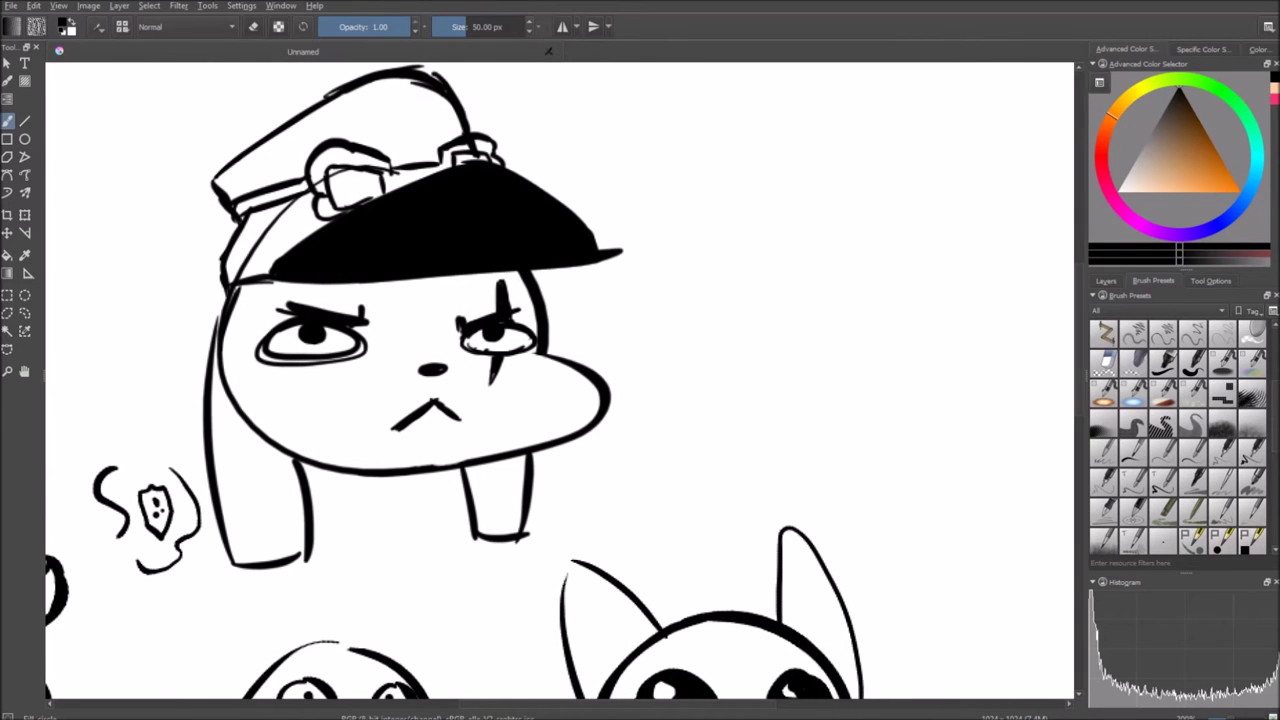
pyautogui.moveTo(558, 200); pyautogui.dragTo(454, 53)
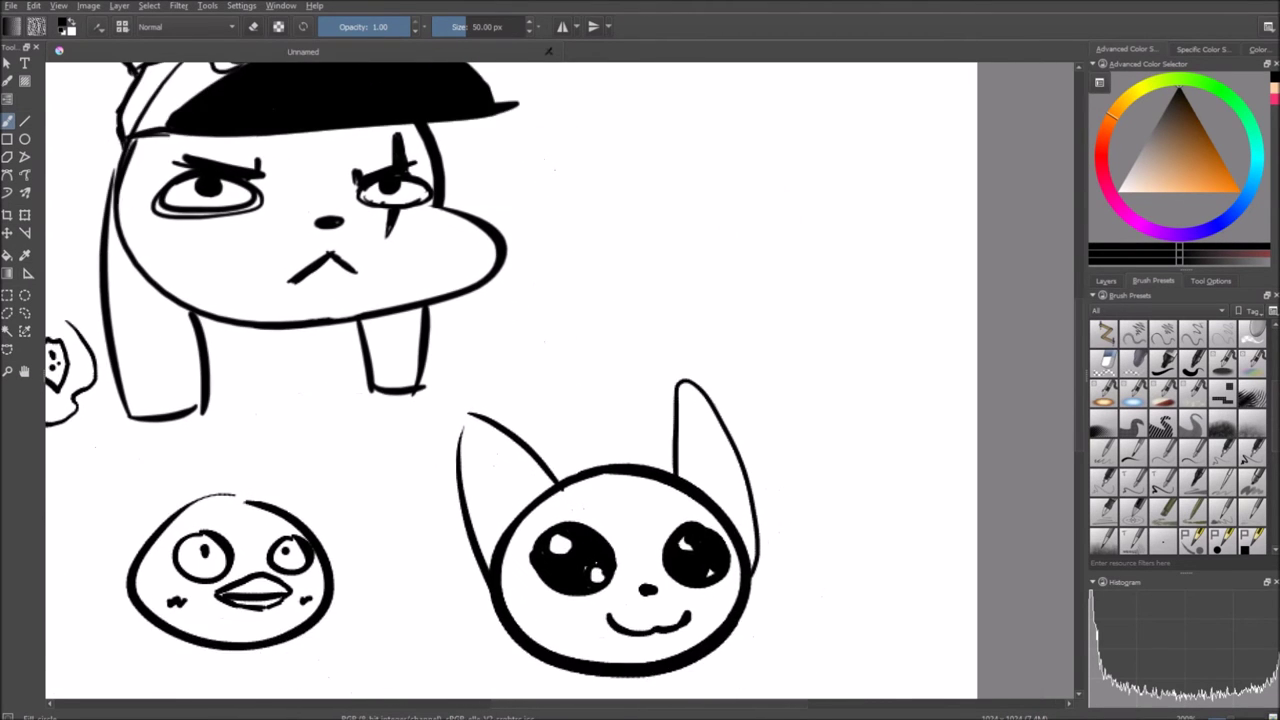
pyautogui.scroll(-3, 510, 381)
pyautogui.hscroll(1, 510, 381)
pyautogui.scroll(-3, 510, 381)
pyautogui.moveTo(528, 382)
pyautogui.mouseDown()
pyautogui.moveTo(516, 366)
pyautogui.moveTo(534, 386)
pyautogui.mouseUp()
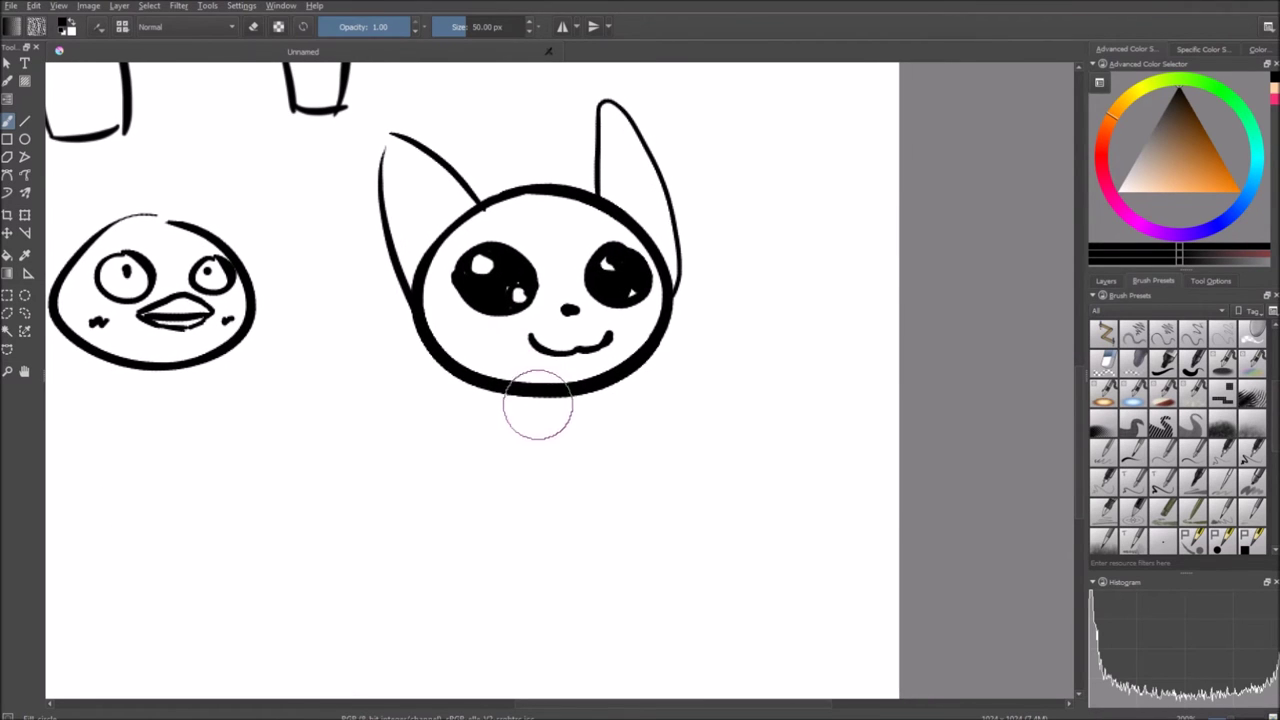
pyautogui.scroll(1, 537, 405)
pyautogui.hscroll(-1, 537, 405)
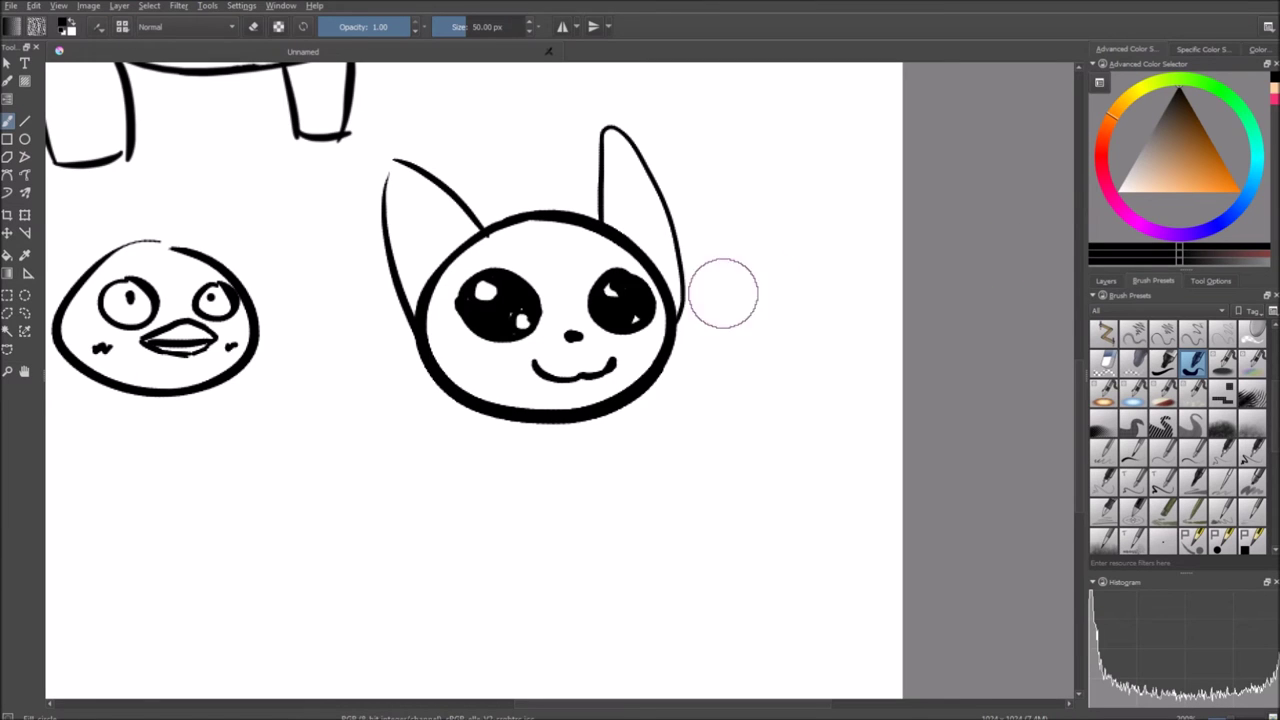
pyautogui.moveTo(523, 454); pyautogui.dragTo(541, 461)
pyautogui.moveTo(401, 405); pyautogui.dragTo(473, 370)
pyautogui.moveTo(425, 435)
pyautogui.mouseDown()
pyautogui.moveTo(471, 390)
pyautogui.moveTo(458, 453)
pyautogui.mouseUp()
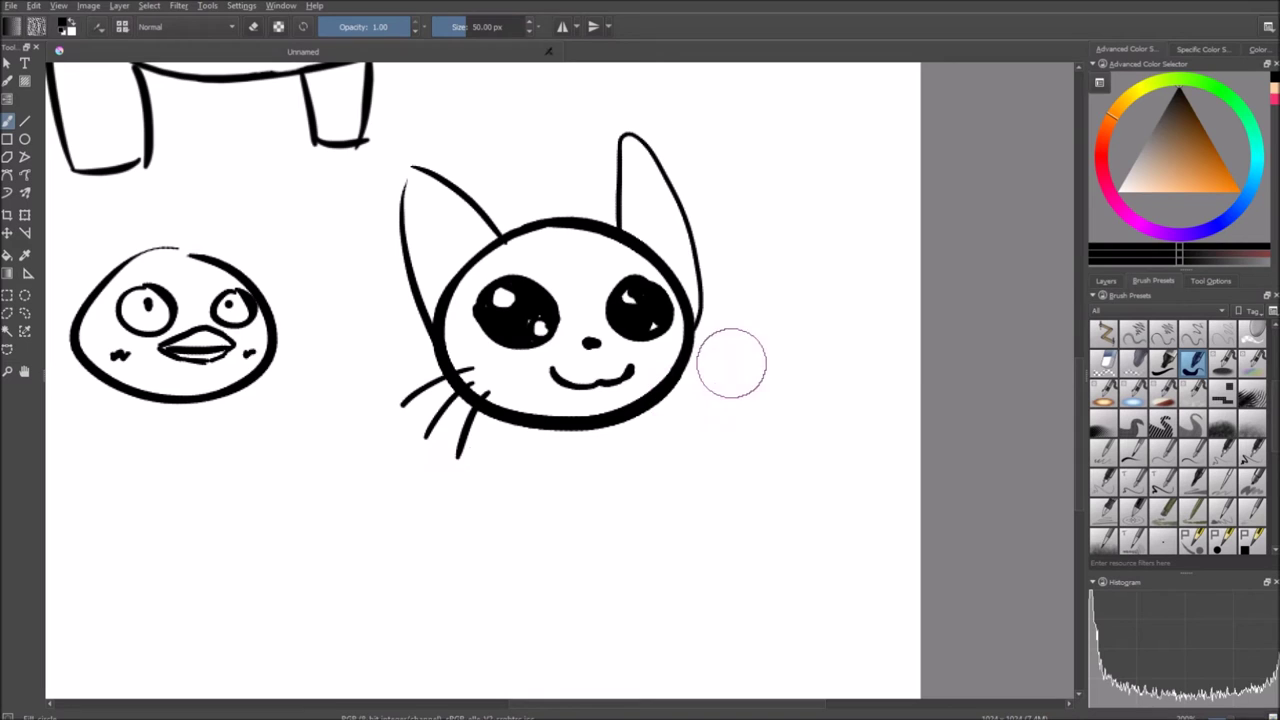
pyautogui.moveTo(695, 345)
pyautogui.mouseDown()
pyautogui.moveTo(737, 388)
pyautogui.moveTo(667, 456)
pyautogui.moveTo(665, 493)
pyautogui.mouseUp()
# - Draw a small cap with a solid black visor and a round badge between the cat's ears
pyautogui.moveTo(523, 273)
pyautogui.mouseDown()
pyautogui.moveTo(537, 277)
pyautogui.moveTo(508, 231)
pyautogui.moveTo(538, 212)
pyautogui.mouseUp()
pyautogui.moveTo(628, 291)
pyautogui.mouseDown()
pyautogui.moveTo(619, 258)
pyautogui.moveTo(563, 212)
pyautogui.mouseUp()
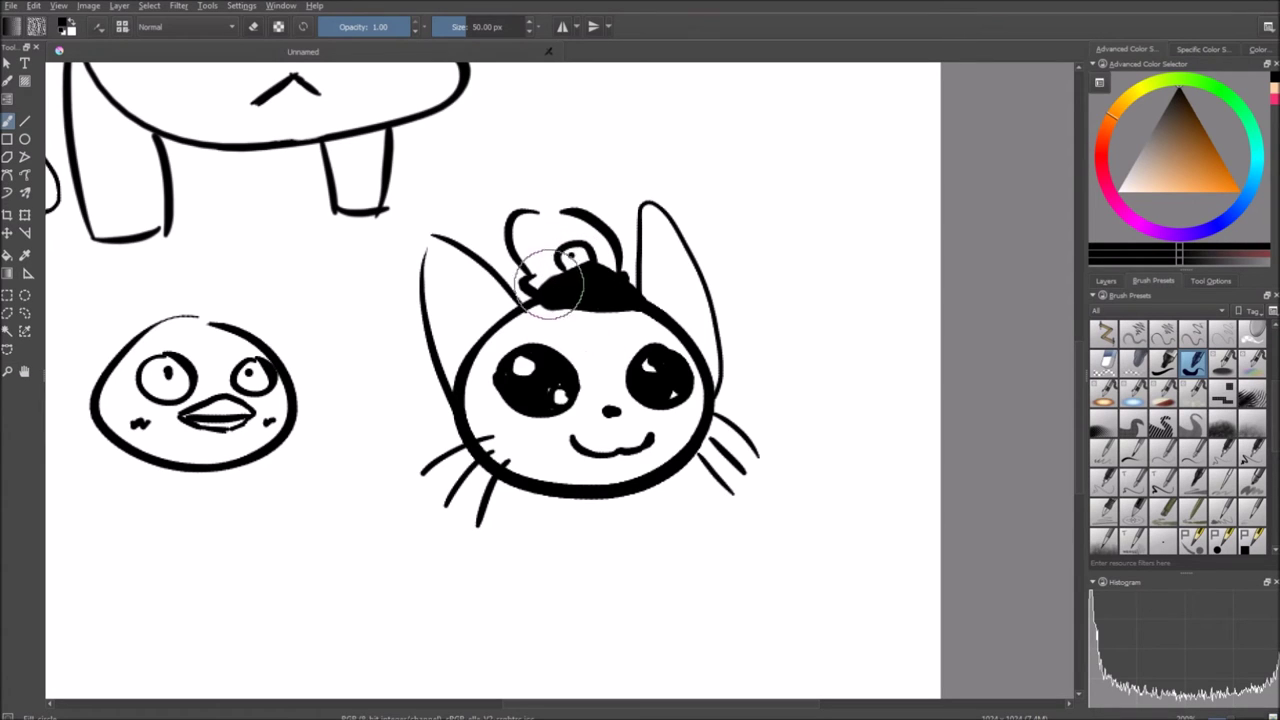
# - Draw a thick rounded head outline below and between the bird and cat heads, undoing rejected strokes
pyautogui.moveTo(562, 262)
pyautogui.mouseDown()
pyautogui.moveTo(580, 265)
pyautogui.moveTo(564, 263)
pyautogui.moveTo(525, 180)
pyautogui.moveTo(509, 103)
pyautogui.moveTo(557, 74)
pyautogui.moveTo(546, 92)
pyautogui.mouseUp()
pyautogui.moveTo(690, 378)
pyautogui.mouseDown()
pyautogui.moveTo(601, 426)
pyautogui.moveTo(711, 384)
pyautogui.mouseUp()
pyautogui.hotkey('ctrl', 'z')
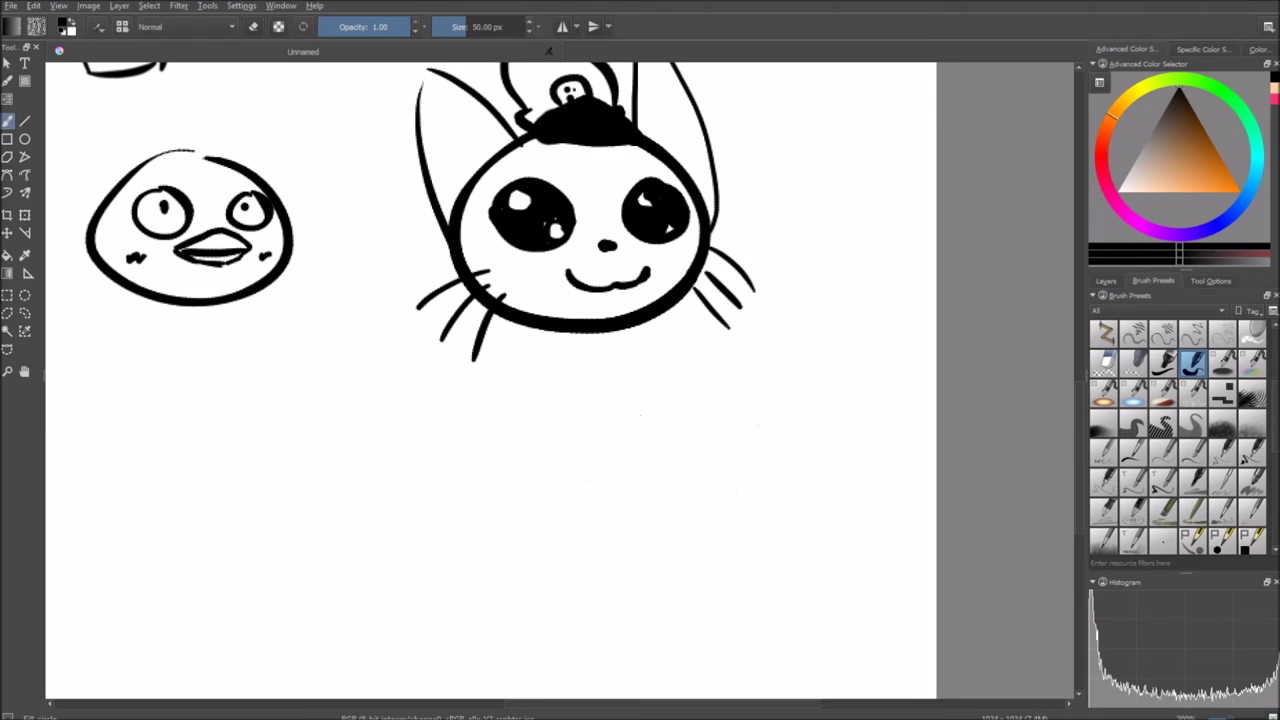
pyautogui.moveTo(566, 438); pyautogui.dragTo(702, 408)
pyautogui.hotkey('ctrl', 'z')
pyautogui.moveTo(693, 497)
pyautogui.mouseDown()
pyautogui.moveTo(625, 394)
pyautogui.moveTo(643, 419)
pyautogui.moveTo(580, 375)
pyautogui.mouseUp()
# - Draw two round eyes with narrow vertical pupils and a tiny nose on the new head
pyautogui.moveTo(519, 438); pyautogui.dragTo(547, 450)
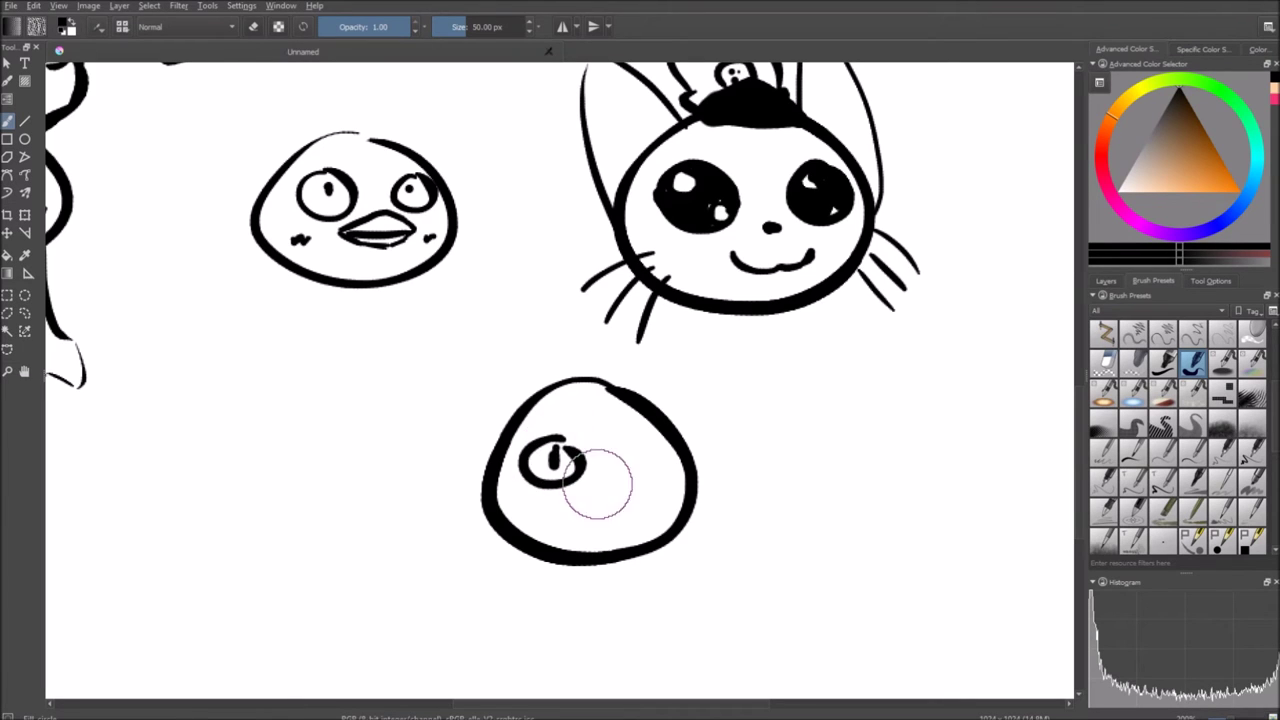
pyautogui.moveTo(566, 459); pyautogui.dragTo(566, 463)
pyautogui.moveTo(661, 455)
pyautogui.mouseDown()
pyautogui.moveTo(620, 466)
pyautogui.moveTo(648, 465)
pyautogui.moveTo(622, 468)
pyautogui.moveTo(648, 480)
pyautogui.moveTo(605, 495)
pyautogui.mouseUp()
pyautogui.hotkey('ctrl', 'z')
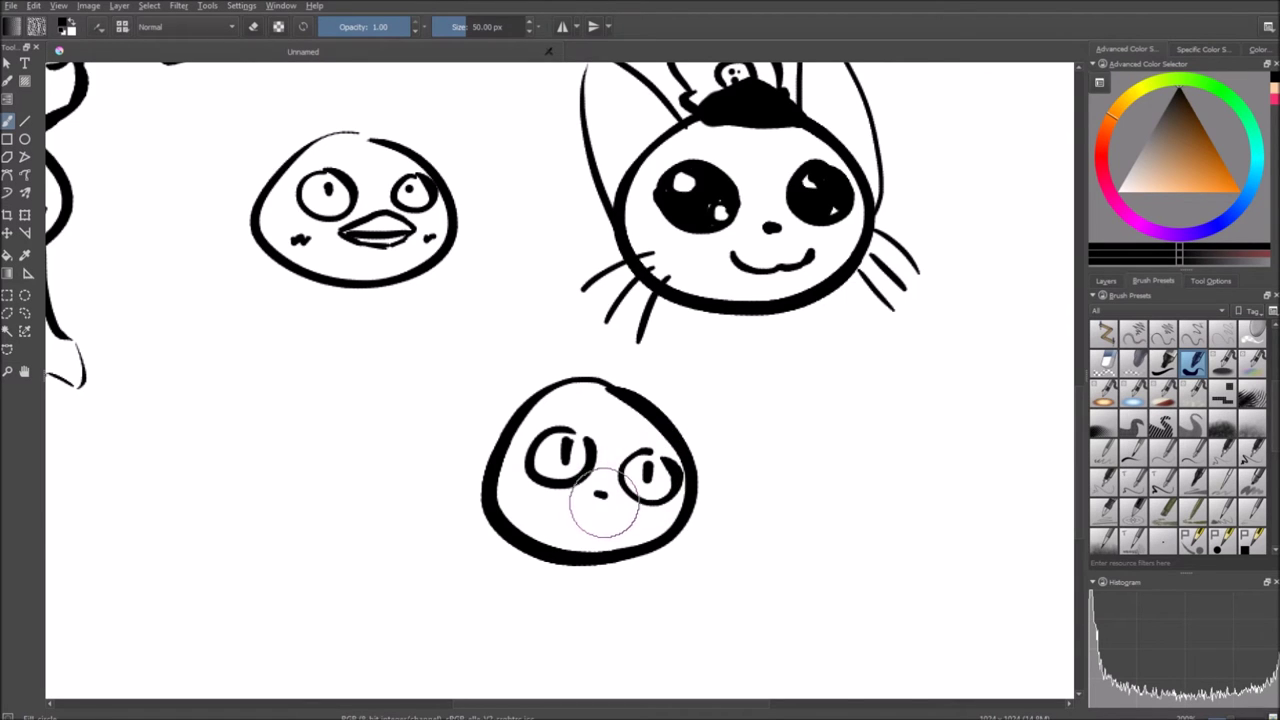
# - Add short thick eyebrows and a crooked smirk to the new head
pyautogui.scroll(1, 604, 503)
pyautogui.moveTo(578, 432); pyautogui.dragTo(668, 450)
pyautogui.moveTo(625, 512)
pyautogui.mouseDown()
pyautogui.moveTo(605, 488)
pyautogui.moveTo(538, 493)
pyautogui.moveTo(600, 512)
pyautogui.moveTo(611, 540)
pyautogui.moveTo(574, 503)
pyautogui.mouseUp()
pyautogui.hotkey('ctrl', 'z')
pyautogui.scroll(1, 540, 400)
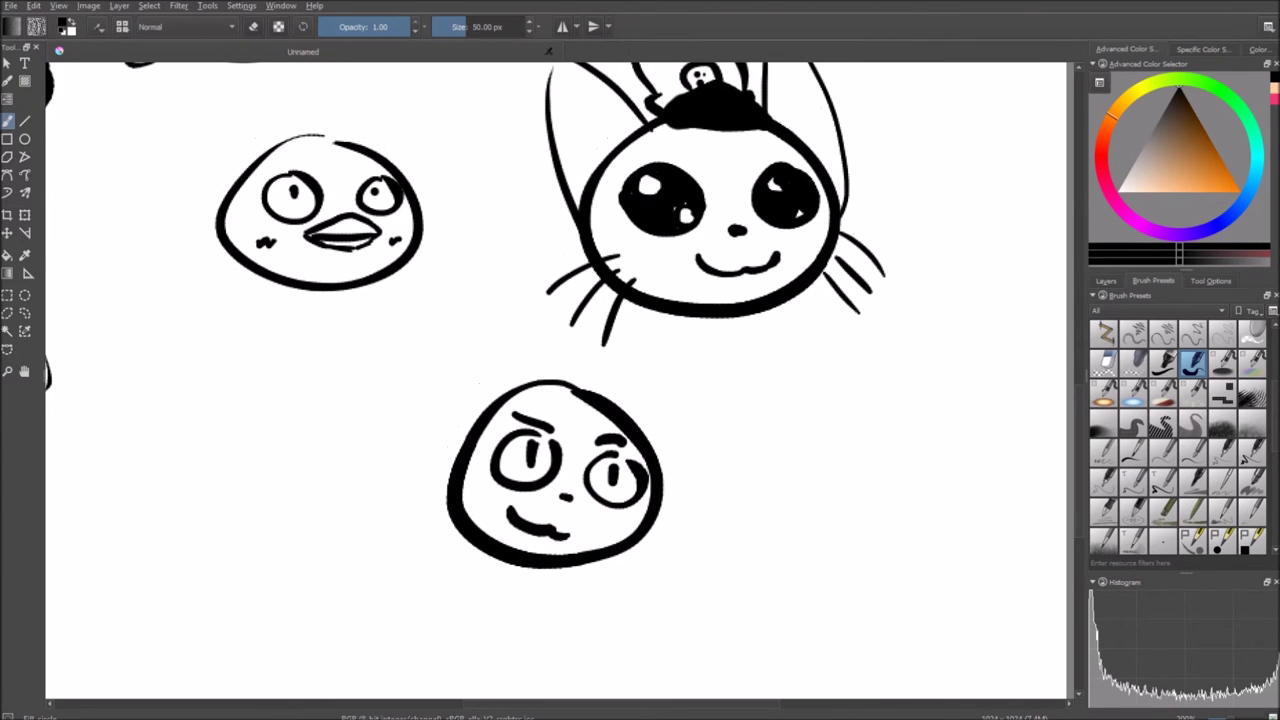
# - Draw a tall pointed left ear on the smirking head, redoing its strokes
pyautogui.moveTo(540, 383)
pyautogui.mouseDown()
pyautogui.moveTo(534, 345)
pyautogui.moveTo(500, 280)
pyautogui.mouseUp()
pyautogui.hotkey('ctrl', 'z')
pyautogui.moveTo(530, 382); pyautogui.dragTo(489, 272)
pyautogui.moveTo(468, 440); pyautogui.dragTo(489, 278)
pyautogui.hotkey('ctrl', 'z')
pyautogui.moveTo(460, 452); pyautogui.dragTo(489, 278)
pyautogui.hotkey('ctrl', 'z')
pyautogui.moveTo(462, 452); pyautogui.dragTo(489, 273)
# - Draw a narrow pointed right ear on the smirking head, redoing its outer edge
pyautogui.moveTo(645, 426)
pyautogui.mouseDown()
pyautogui.moveTo(614, 407)
pyautogui.moveTo(637, 305)
pyautogui.mouseUp()
pyautogui.moveTo(651, 466); pyautogui.dragTo(648, 380)
pyautogui.hotkey('ctrl', 'z')
pyautogui.moveTo(651, 466)
pyautogui.mouseDown()
pyautogui.moveTo(649, 422)
pyautogui.moveTo(644, 324)
pyautogui.mouseUp()
pyautogui.hotkey('ctrl', 'z')
pyautogui.moveTo(647, 476); pyautogui.dragTo(646, 341)
pyautogui.hotkey('ctrl', 'z')
pyautogui.moveTo(648, 490); pyautogui.dragTo(638, 308)
# - Draw a tiny cap with a black visor and round badge between the smirking cat's ears, undoing stray strokes
pyautogui.moveTo(572, 370)
pyautogui.mouseDown()
pyautogui.moveTo(591, 390)
pyautogui.moveTo(576, 327)
pyautogui.moveTo(594, 334)
pyautogui.mouseUp()
pyautogui.moveTo(598, 339); pyautogui.dragTo(618, 401)
pyautogui.moveTo(616, 394)
pyautogui.mouseDown()
pyautogui.moveTo(562, 372)
pyautogui.moveTo(634, 402)
pyautogui.mouseUp()
pyautogui.hotkey('ctrl', 'z')
pyautogui.hotkey('ctrl', 'z')
pyautogui.moveTo(563, 381)
pyautogui.mouseDown()
pyautogui.moveTo(602, 381)
pyautogui.moveTo(624, 401)
pyautogui.moveTo(600, 393)
pyautogui.moveTo(613, 396)
pyautogui.moveTo(580, 356)
pyautogui.moveTo(603, 375)
pyautogui.moveTo(590, 243)
pyautogui.moveTo(426, 284)
pyautogui.moveTo(383, 391)
pyautogui.moveTo(516, 335)
pyautogui.mouseUp()
pyautogui.hotkey('ctrl', 'z')
# - Add three short whiskers to each cheek of the smirking cat
pyautogui.moveTo(564, 499); pyautogui.dragTo(577, 516)
pyautogui.moveTo(552, 512); pyautogui.dragTo(562, 534)
pyautogui.moveTo(538, 519); pyautogui.dragTo(543, 542)
pyautogui.moveTo(371, 448)
pyautogui.mouseDown()
pyautogui.moveTo(350, 453)
pyautogui.moveTo(347, 478)
pyautogui.mouseUp()
pyautogui.moveTo(369, 484); pyautogui.dragTo(355, 507)
# - Try a round head outline to the right of the smirking cat, undoing its strokes
pyautogui.moveTo(749, 376)
pyautogui.mouseDown()
pyautogui.moveTo(657, 374)
pyautogui.moveTo(700, 285)
pyautogui.moveTo(595, 362)
pyautogui.moveTo(782, 362)
pyautogui.mouseUp()
pyautogui.hotkey('ctrl', 'z')
pyautogui.moveTo(727, 300)
pyautogui.mouseDown()
pyautogui.moveTo(803, 390)
pyautogui.moveTo(718, 304)
pyautogui.mouseUp()
pyautogui.hotkey('ctrl', 'z')
pyautogui.moveTo(668, 355)
pyautogui.mouseDown()
pyautogui.moveTo(645, 372)
pyautogui.moveTo(686, 354)
pyautogui.moveTo(678, 369)
pyautogui.mouseUp()
pyautogui.hotkey('ctrl', 'z')
pyautogui.hotkey('ctrl', 'z')
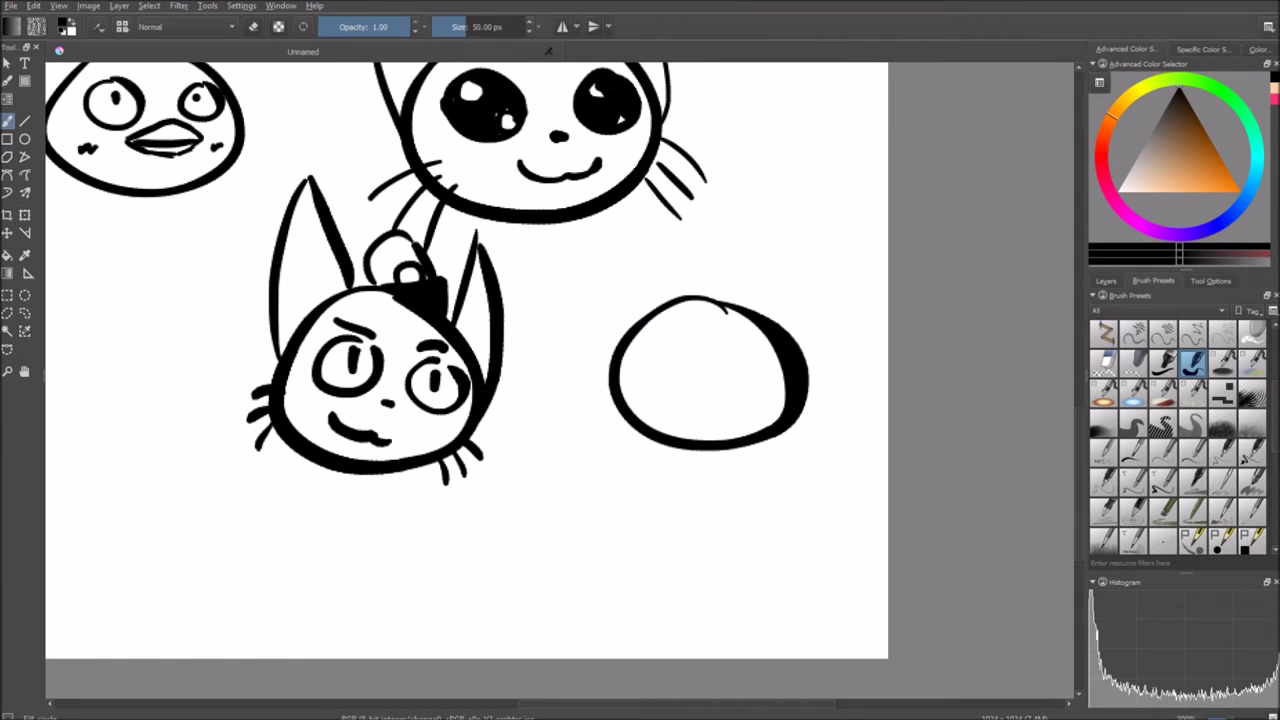
pyautogui.moveTo(506, 203); pyautogui.dragTo(714, 183)
pyautogui.hotkey('ctrl', 'z')
# - Draw a round head outline between the unicorn and smirking cat with a 10.36 px brush, undoing rejected attempts
pyautogui.moveTo(544, 201)
pyautogui.mouseDown()
pyautogui.moveTo(993, 101)
pyautogui.moveTo(1064, 105)
pyautogui.mouseUp()
pyautogui.moveTo(514, 225)
pyautogui.mouseDown()
pyautogui.moveTo(560, 235)
pyautogui.moveTo(425, 258)
pyautogui.moveTo(598, 388)
pyautogui.mouseUp()
pyautogui.hotkey('ctrl', 'z')
pyautogui.hotkey('ctrl', 'z')
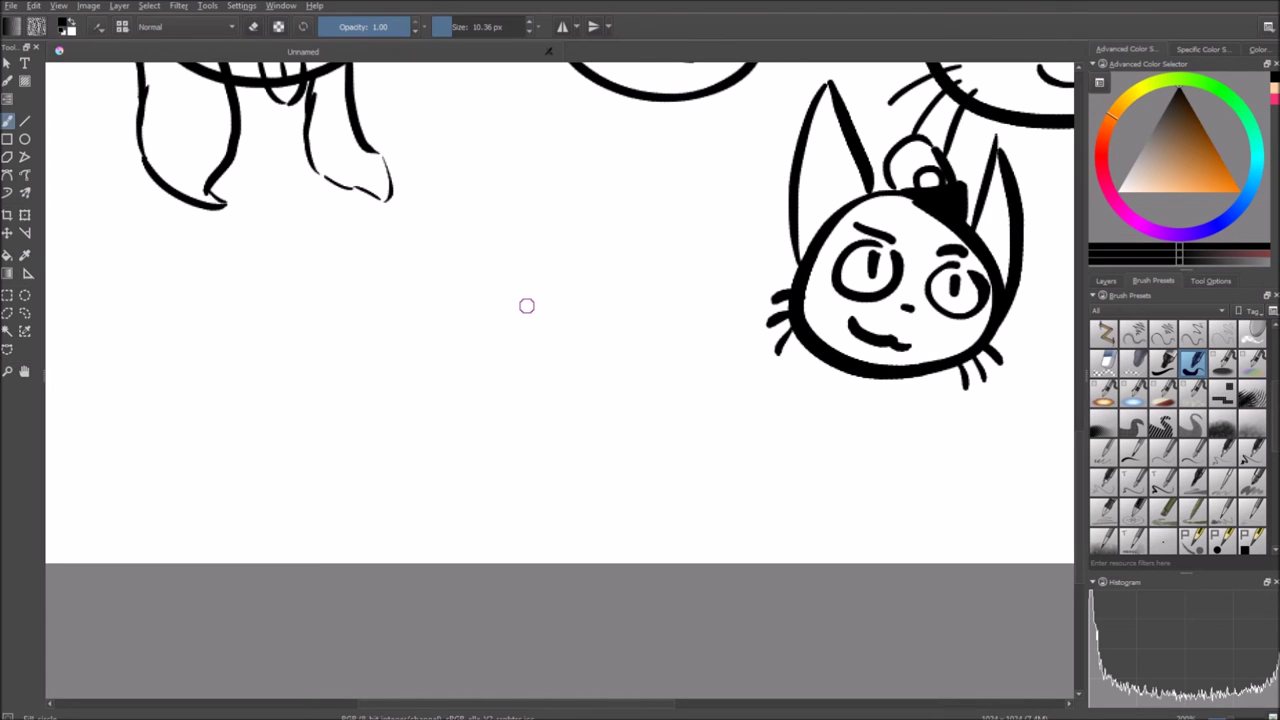
pyautogui.moveTo(557, 368); pyautogui.dragTo(591, 408)
pyautogui.moveTo(571, 242)
pyautogui.mouseDown()
pyautogui.moveTo(574, 401)
pyautogui.moveTo(653, 364)
pyautogui.mouseUp()
pyautogui.hotkey('ctrl', 'z')
pyautogui.moveTo(572, 225)
pyautogui.mouseDown()
pyautogui.moveTo(458, 290)
pyautogui.moveTo(630, 392)
pyautogui.mouseUp()
# - Draw two round eyes with upward-looking oval pupils and a zigzag mark on the left cheek
pyautogui.moveTo(512, 256)
pyautogui.mouseDown()
pyautogui.moveTo(500, 335)
pyautogui.moveTo(515, 262)
pyautogui.moveTo(520, 337)
pyautogui.moveTo(515, 275)
pyautogui.moveTo(510, 318)
pyautogui.moveTo(528, 248)
pyautogui.moveTo(519, 282)
pyautogui.mouseUp()
pyautogui.hotkey('ctrl', 'z')
pyautogui.hotkey('ctrl', 'z')
pyautogui.moveTo(622, 242); pyautogui.dragTo(633, 273)
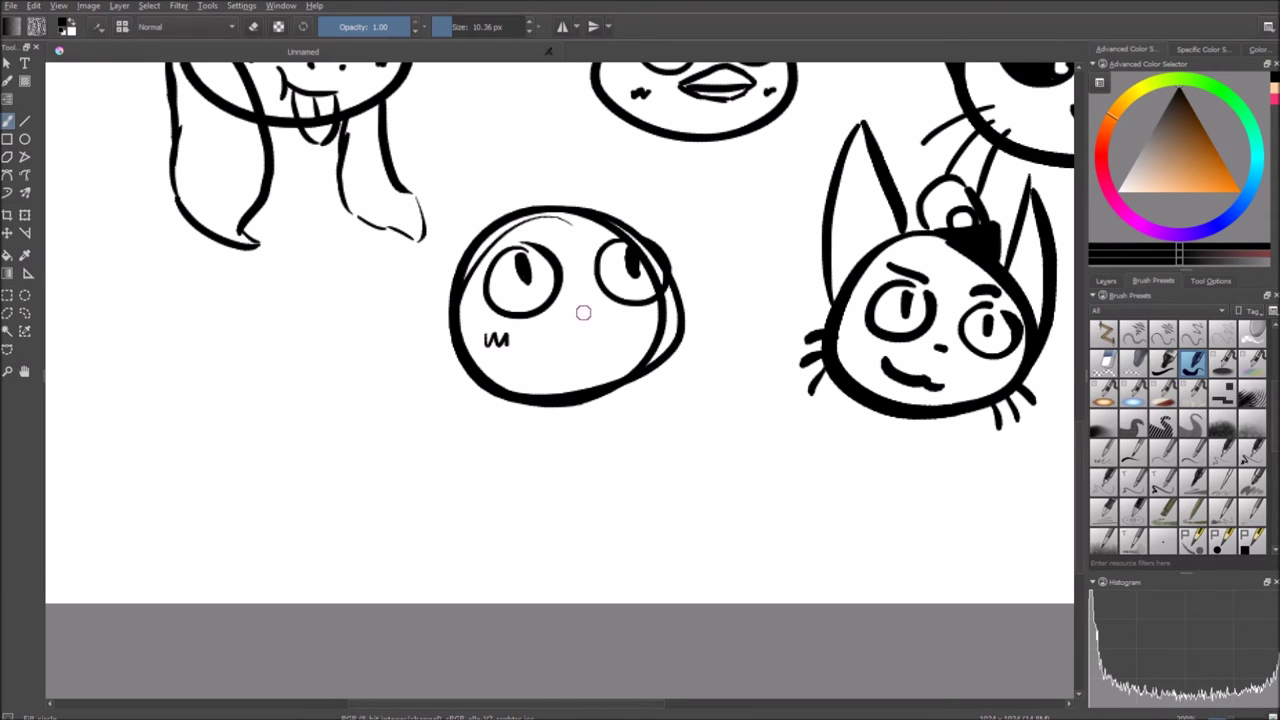
# - Add a small nose, a thin wavy mouth and a zigzag mark on the right cheek of the new head
pyautogui.moveTo(540, 344); pyautogui.dragTo(622, 337)
pyautogui.hotkey('ctrl', 'z')
pyautogui.hotkey('ctrl', 'z')
pyautogui.moveTo(537, 350)
pyautogui.mouseDown()
pyautogui.moveTo(586, 354)
pyautogui.moveTo(620, 378)
pyautogui.mouseUp()
pyautogui.moveTo(660, 333); pyautogui.dragTo(676, 373)
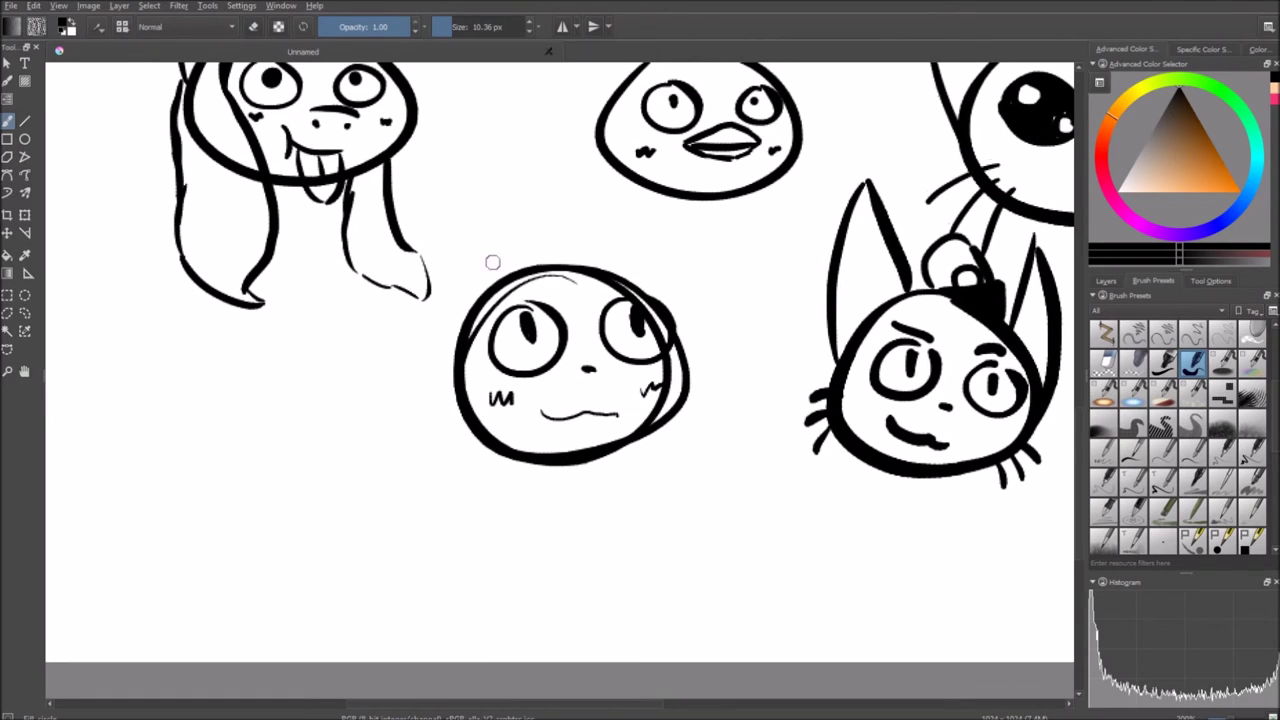
# - Draw two pointed cat ears on the new head, redoing the right one
pyautogui.moveTo(509, 273); pyautogui.dragTo(431, 355)
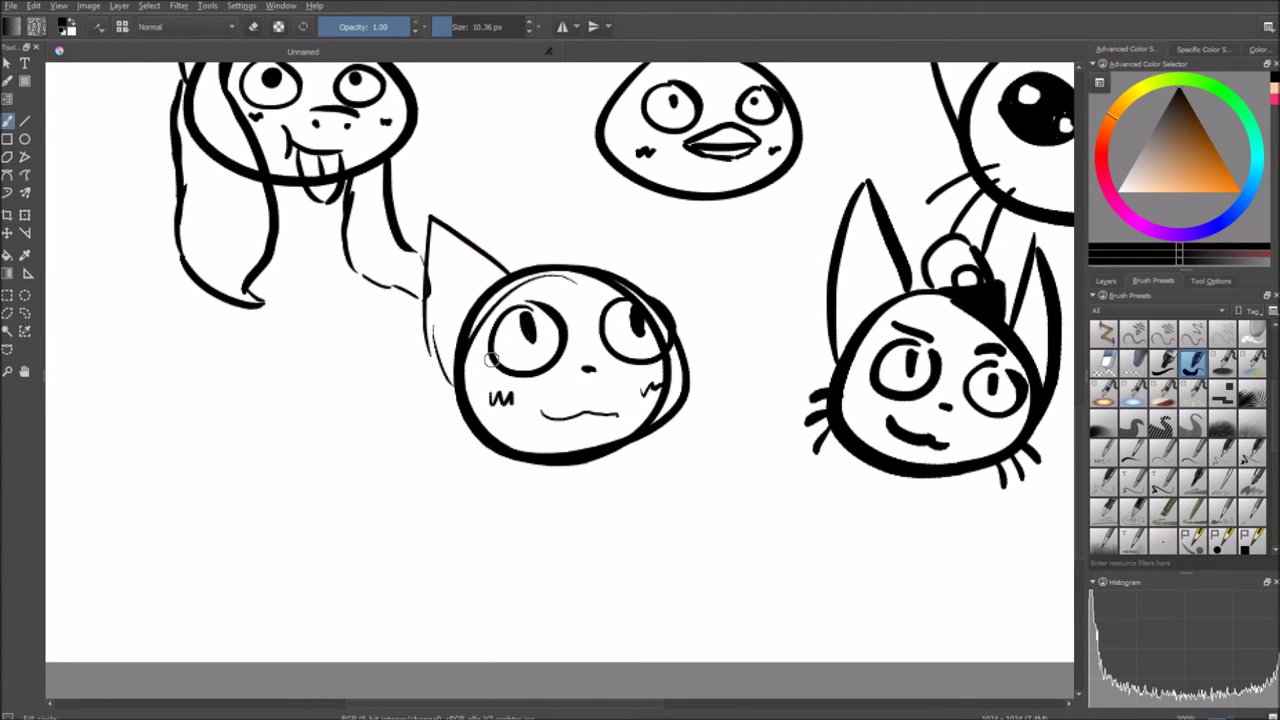
pyautogui.moveTo(610, 270)
pyautogui.mouseDown()
pyautogui.moveTo(682, 297)
pyautogui.moveTo(671, 376)
pyautogui.moveTo(629, 188)
pyautogui.moveTo(592, 306)
pyautogui.mouseUp()
pyautogui.hotkey('ctrl', 'z')
pyautogui.hotkey('ctrl', 'z')
pyautogui.moveTo(588, 258)
pyautogui.mouseDown()
pyautogui.moveTo(660, 332)
pyautogui.moveTo(631, 307)
pyautogui.moveTo(641, 299)
pyautogui.mouseUp()
# - Add thin inner-ear lines inside both ears of the new cat head
pyautogui.moveTo(497, 256)
pyautogui.mouseDown()
pyautogui.moveTo(470, 223)
pyautogui.moveTo(468, 249)
pyautogui.mouseUp()
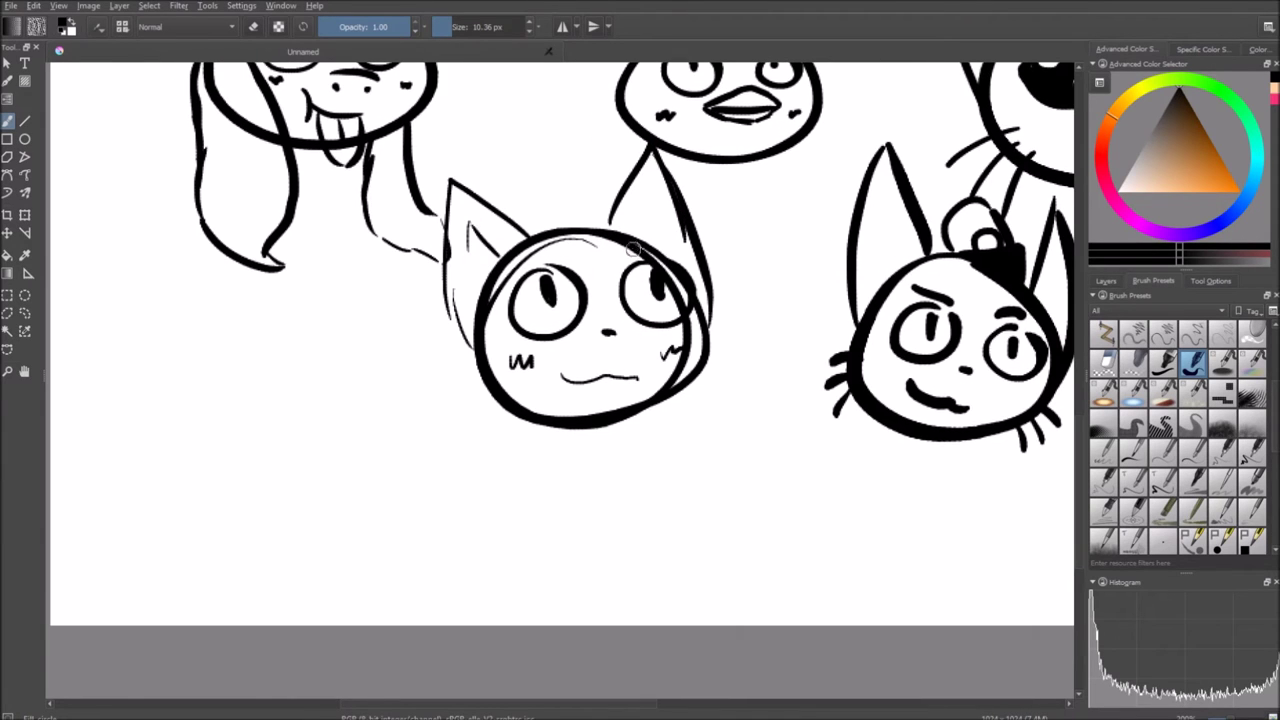
pyautogui.hotkey('ctrl', 'z')
pyautogui.moveTo(645, 240)
pyautogui.mouseDown()
pyautogui.moveTo(654, 201)
pyautogui.moveTo(675, 240)
pyautogui.mouseUp()
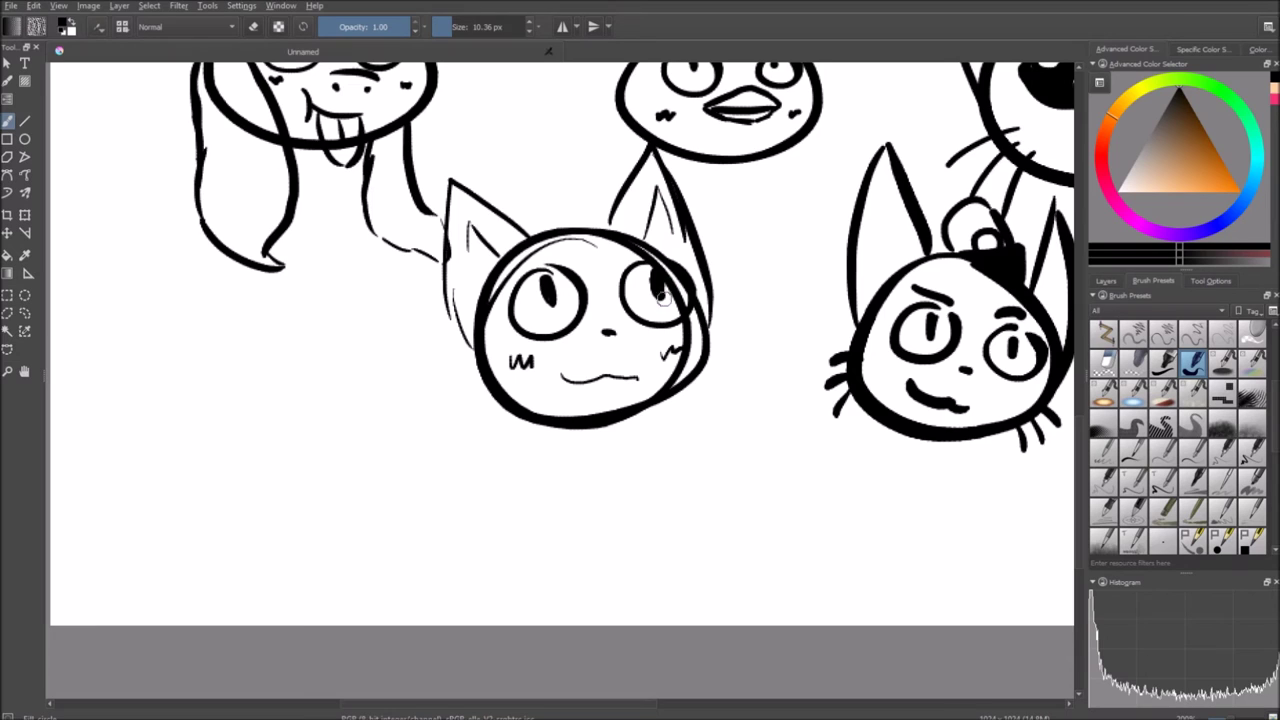
# - Draw a folded scarf under the chin of the new cat head, redoing the strokes until its shape fits
pyautogui.moveTo(631, 309); pyautogui.dragTo(637, 349)
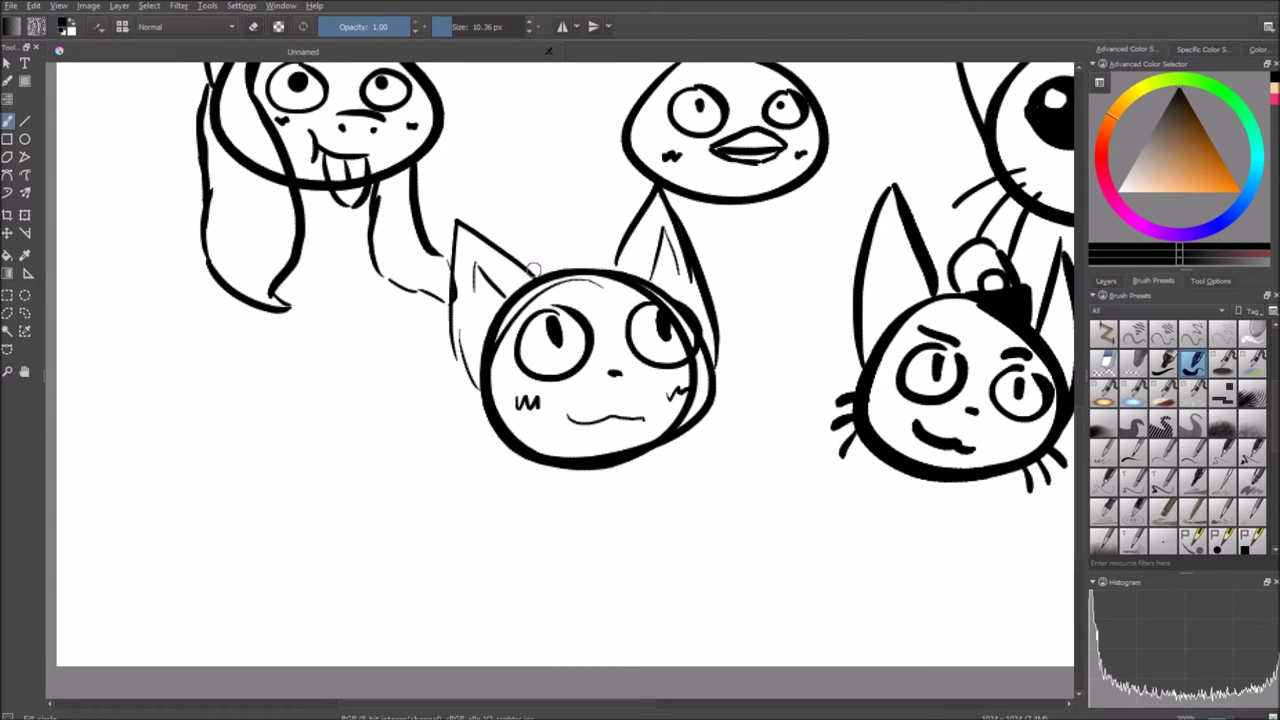
pyautogui.scroll(-3, 533, 268)
pyautogui.moveTo(526, 381); pyautogui.dragTo(535, 468)
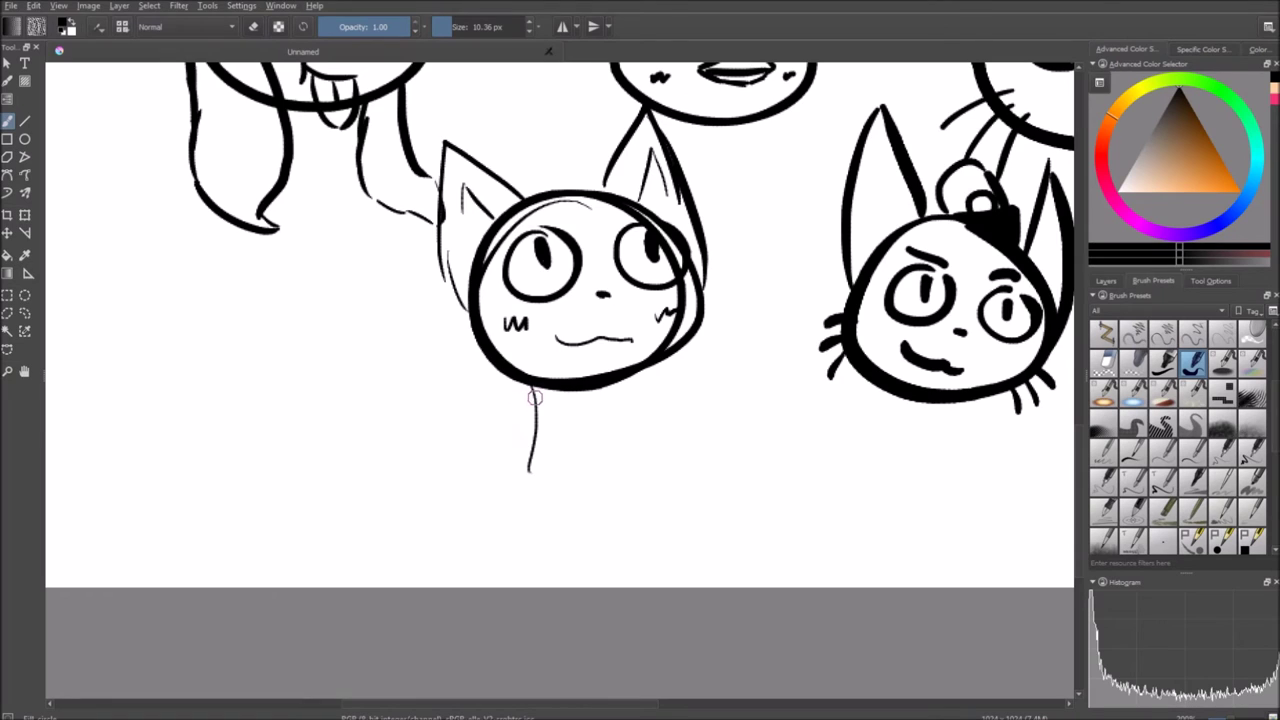
pyautogui.hotkey('ctrl', 'z')
pyautogui.moveTo(535, 358)
pyautogui.mouseDown()
pyautogui.moveTo(560, 434)
pyautogui.moveTo(651, 429)
pyautogui.moveTo(662, 395)
pyautogui.moveTo(572, 354)
pyautogui.moveTo(524, 358)
pyautogui.mouseUp()
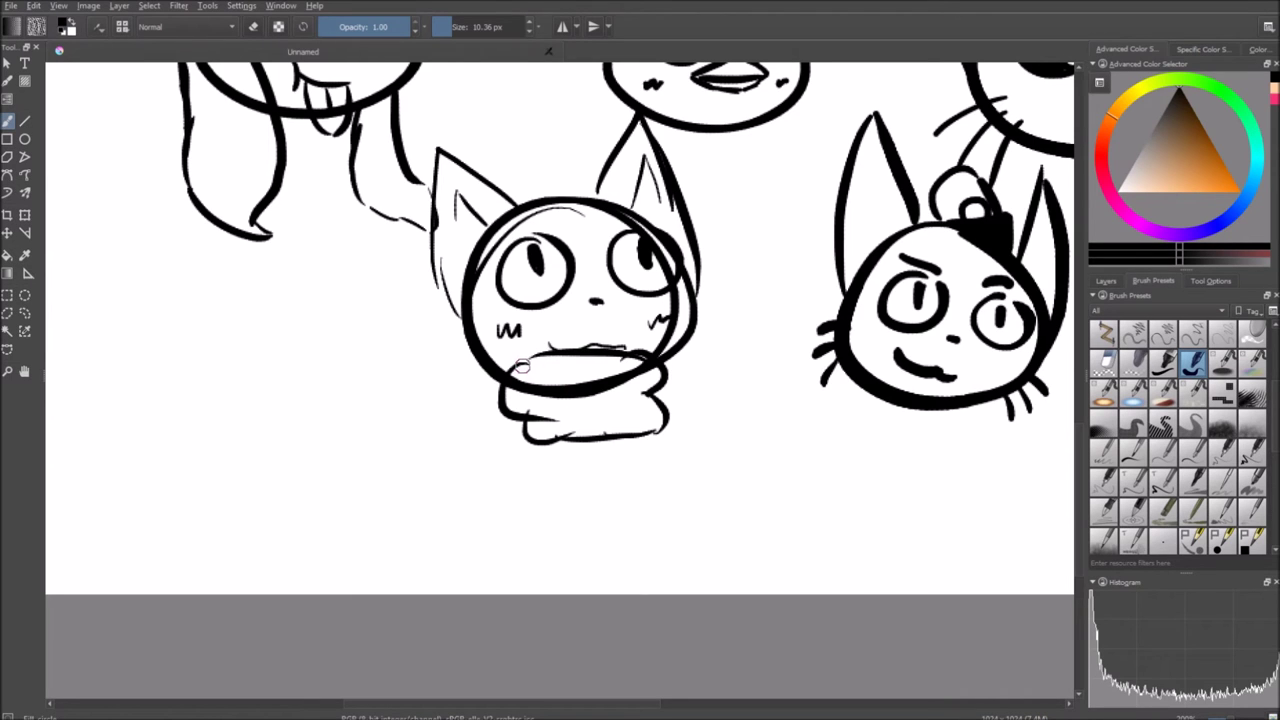
pyautogui.hotkey('ctrl', 'z')
pyautogui.moveTo(519, 364)
pyautogui.mouseDown()
pyautogui.moveTo(586, 378)
pyautogui.moveTo(632, 357)
pyautogui.mouseUp()
pyautogui.moveTo(632, 357); pyautogui.dragTo(639, 369)
# - Draw a small round head beside the scarfed cat, with two dot eyes, a tiny mouth and a wrapped scarf
pyautogui.moveTo(307, 317)
pyautogui.mouseDown()
pyautogui.moveTo(410, 331)
pyautogui.moveTo(396, 349)
pyautogui.mouseUp()
pyautogui.moveTo(392, 318)
pyautogui.mouseDown()
pyautogui.moveTo(373, 308)
pyautogui.moveTo(334, 430)
pyautogui.mouseUp()
pyautogui.hotkey('ctrl', 'z')
pyautogui.moveTo(400, 309); pyautogui.dragTo(349, 325)
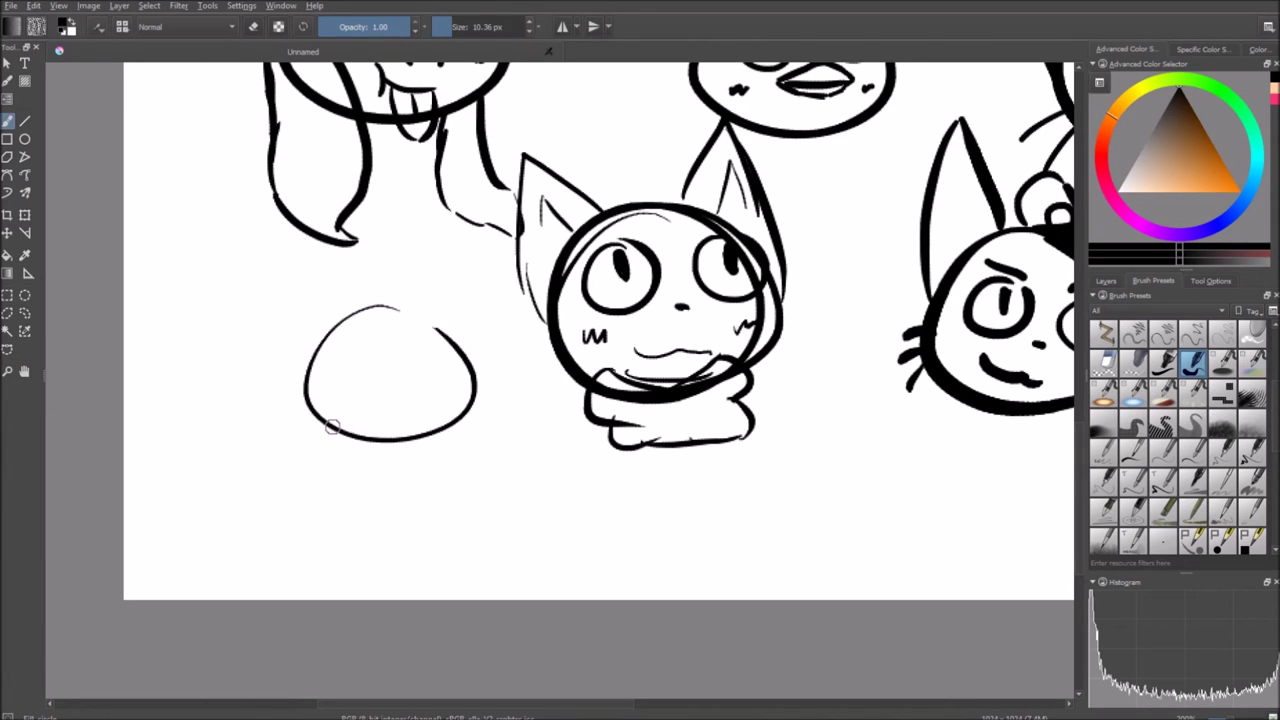
pyautogui.moveTo(316, 424)
pyautogui.mouseDown()
pyautogui.moveTo(353, 473)
pyautogui.moveTo(422, 498)
pyautogui.moveTo(444, 478)
pyautogui.moveTo(446, 436)
pyautogui.moveTo(358, 420)
pyautogui.moveTo(331, 441)
pyautogui.mouseUp()
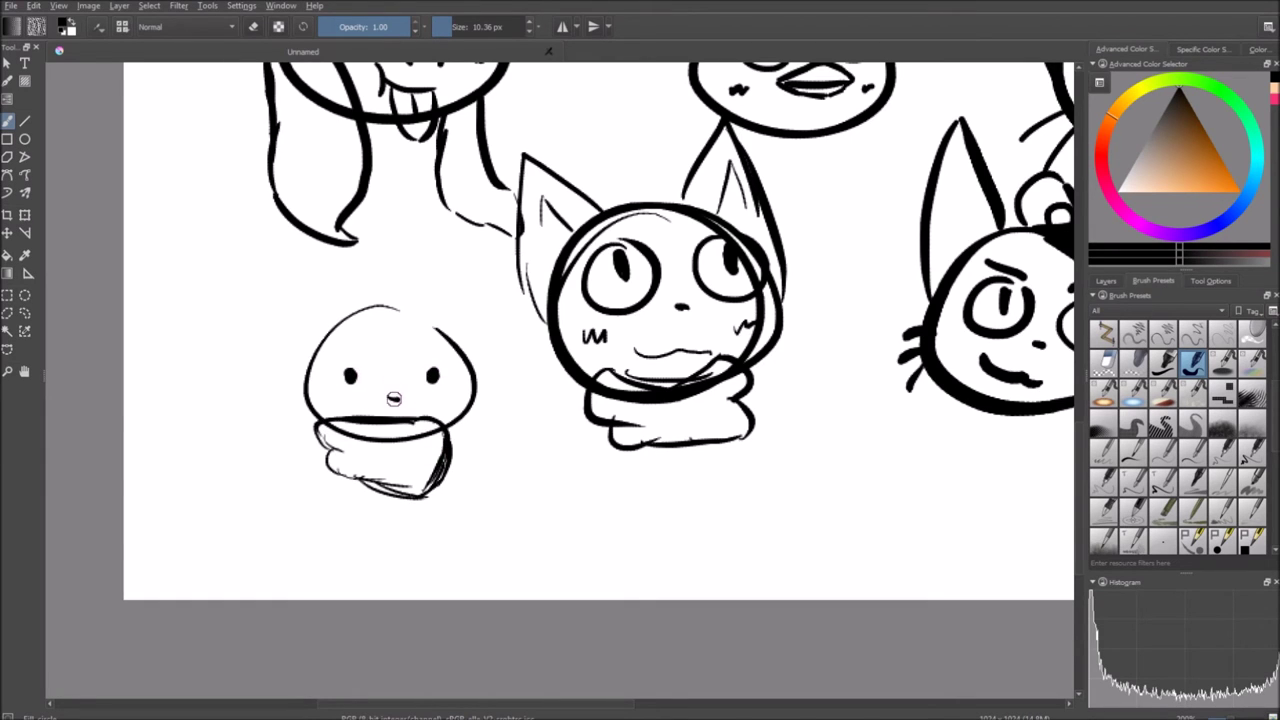
pyautogui.moveTo(380, 296); pyautogui.dragTo(386, 310)
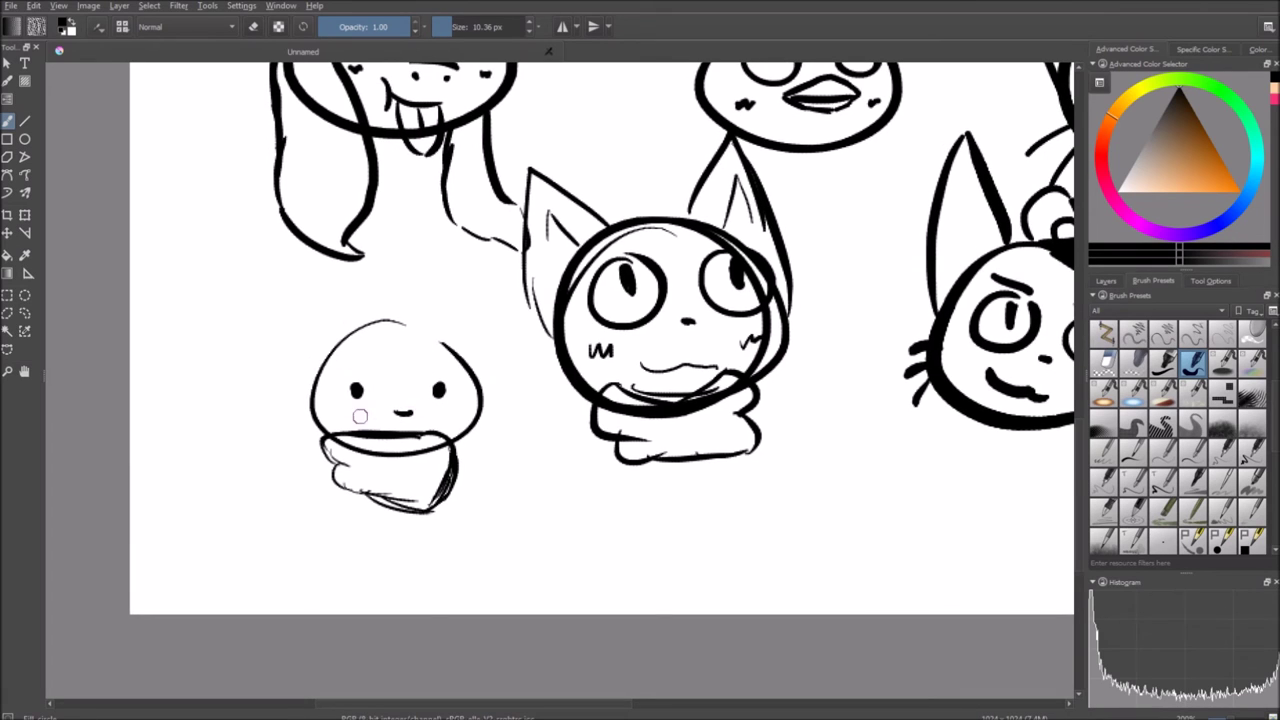
# - Add round glasses around the small head's dot eyes and a small ear on each side
pyautogui.moveTo(353, 377); pyautogui.dragTo(343, 410)
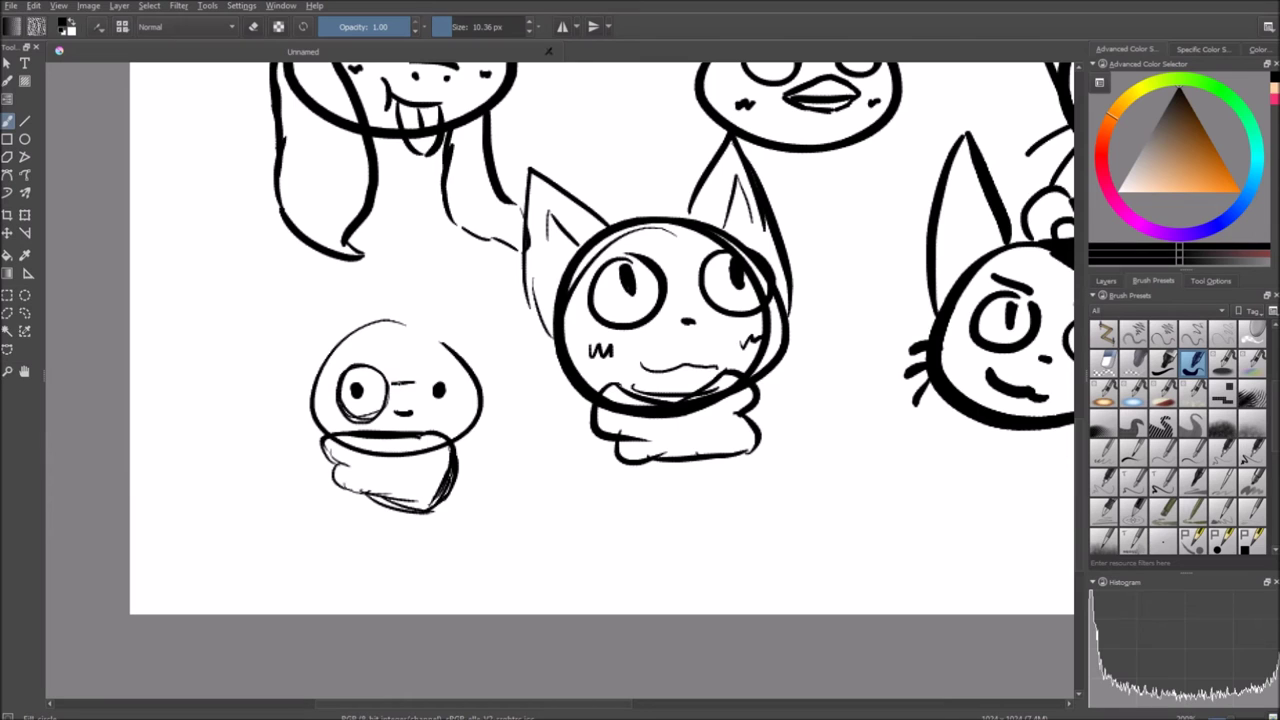
pyautogui.moveTo(444, 366); pyautogui.dragTo(424, 380)
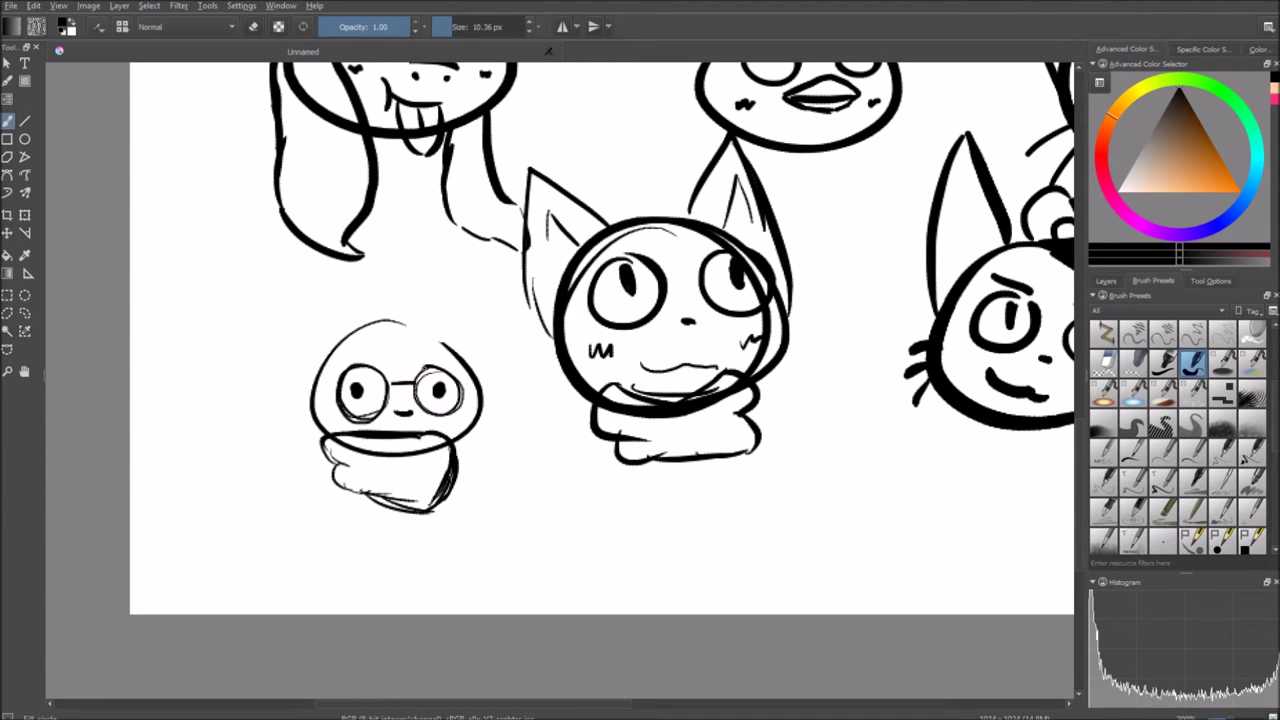
pyautogui.moveTo(343, 343); pyautogui.dragTo(433, 322)
pyautogui.moveTo(402, 368); pyautogui.dragTo(404, 402)
pyautogui.moveTo(535, 409); pyautogui.dragTo(540, 421)
# - Draw long, center-parted hair framing the face of the small head with glasses and falling beside the scarf
pyautogui.moveTo(492, 336); pyautogui.dragTo(414, 378)
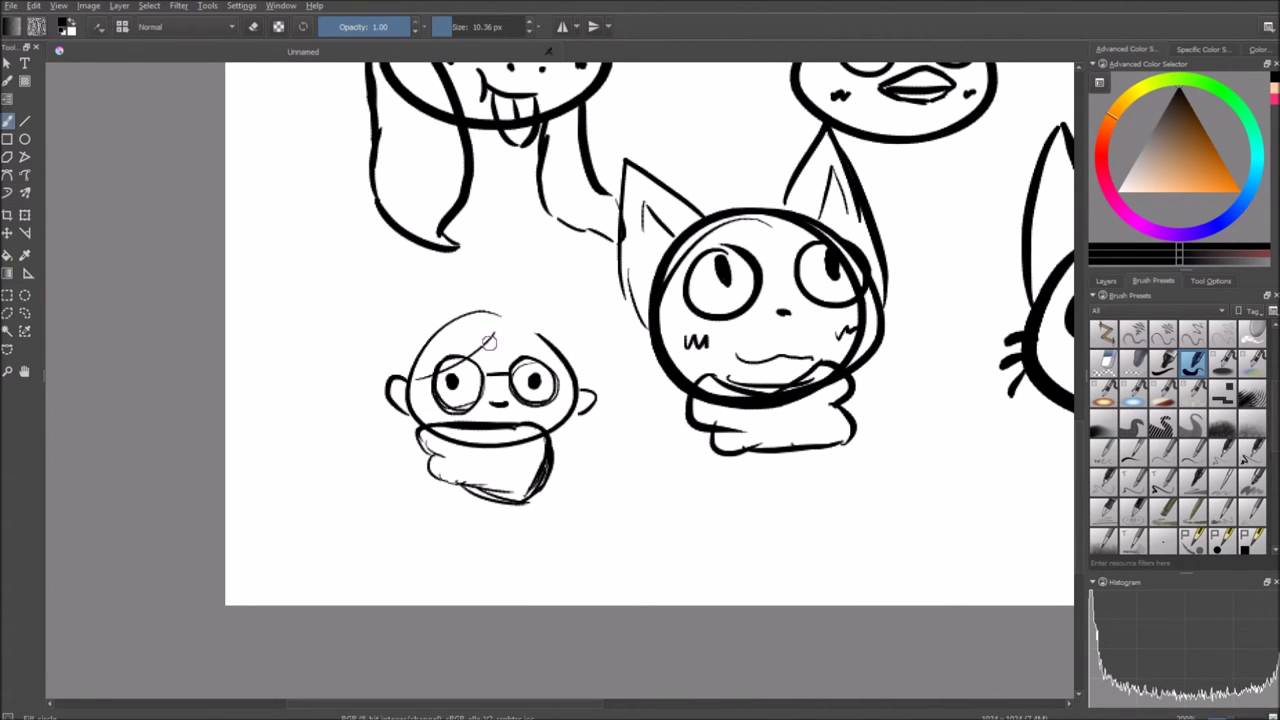
pyautogui.moveTo(496, 328); pyautogui.dragTo(535, 348)
pyautogui.moveTo(488, 291); pyautogui.dragTo(426, 306)
pyautogui.moveTo(407, 418)
pyautogui.mouseDown()
pyautogui.moveTo(398, 472)
pyautogui.moveTo(425, 490)
pyautogui.mouseUp()
pyautogui.moveTo(499, 301)
pyautogui.mouseDown()
pyautogui.moveTo(566, 334)
pyautogui.moveTo(588, 398)
pyautogui.moveTo(548, 476)
pyautogui.mouseUp()
pyautogui.moveTo(518, 336); pyautogui.dragTo(573, 391)
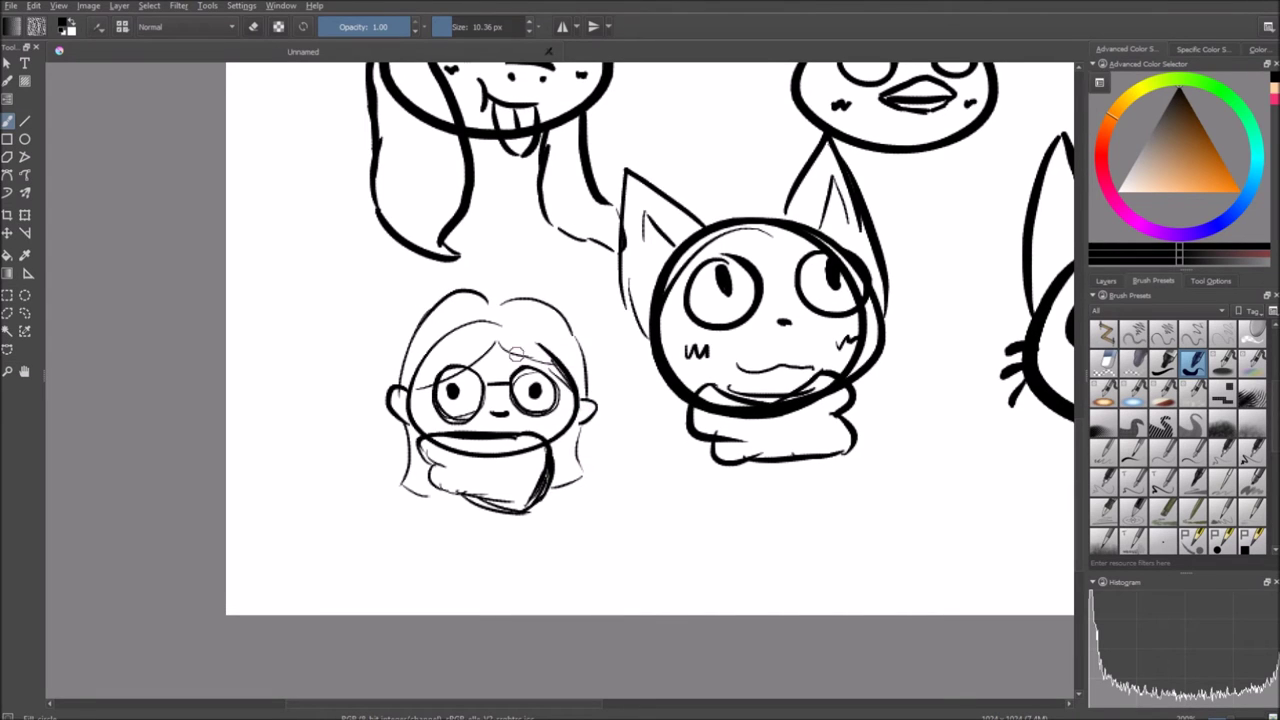
# - Add small blush marks on both cheeks of the long-haired head with glasses
pyautogui.moveTo(494, 311); pyautogui.dragTo(458, 249)
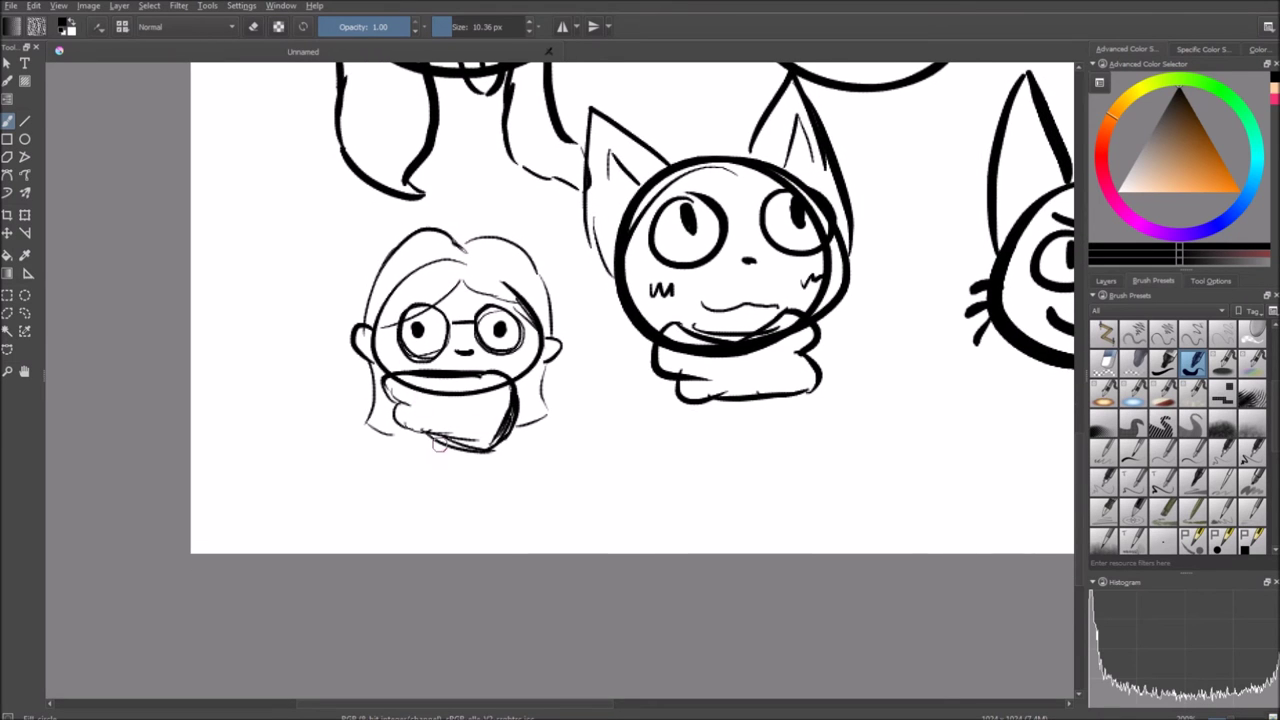
pyautogui.moveTo(600, 330); pyautogui.dragTo(428, 342)
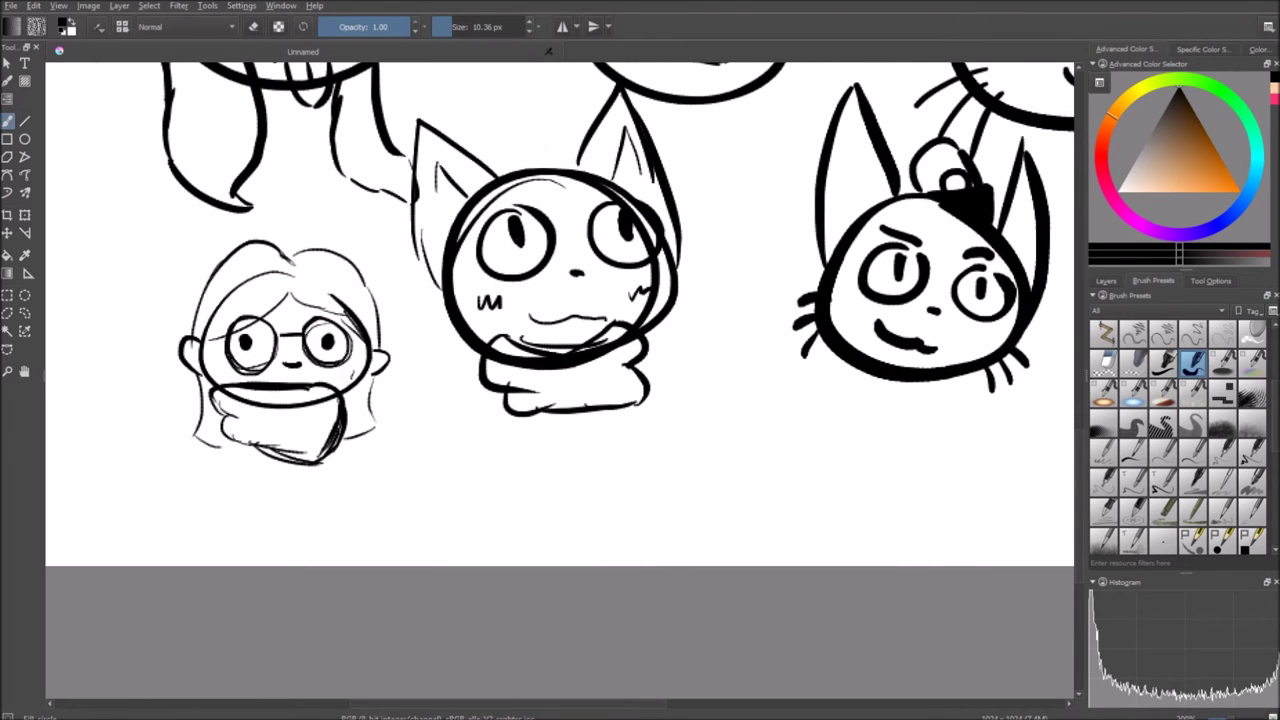
pyautogui.moveTo(300, 418); pyautogui.dragTo(256, 454)
pyautogui.scroll(-1, 256, 454)
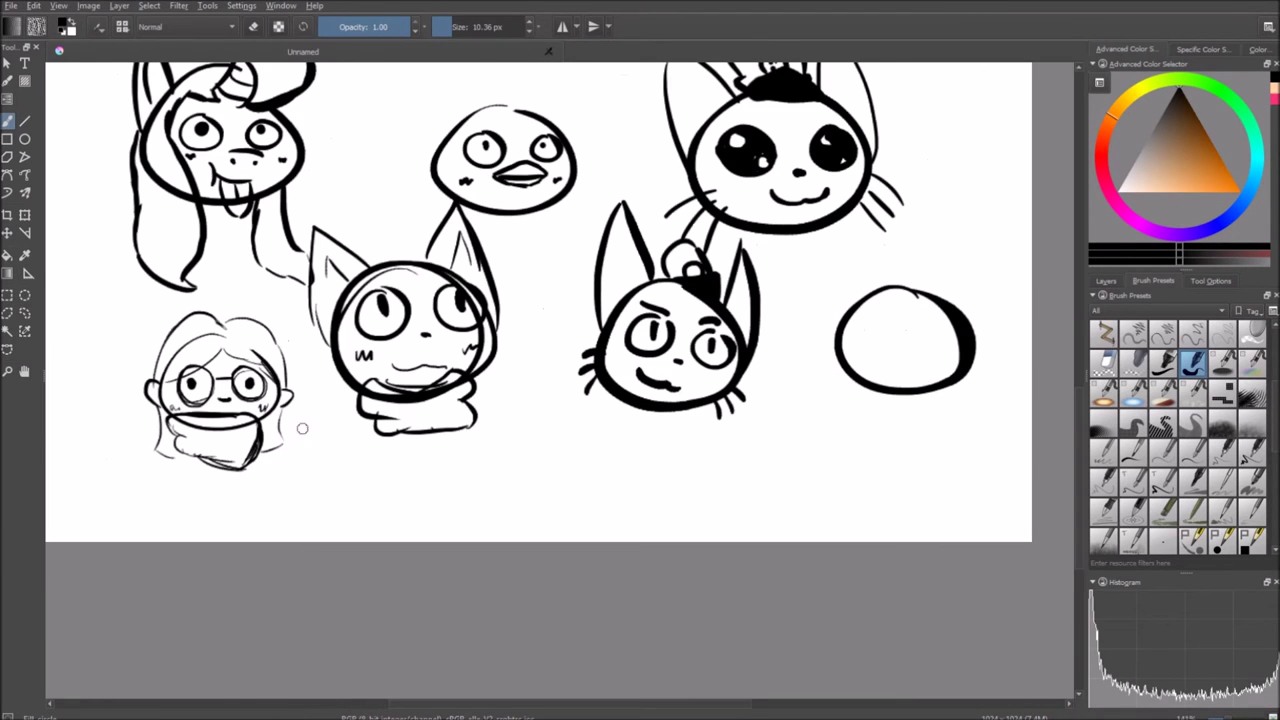
pyautogui.moveTo(256, 454); pyautogui.dragTo(352, 588)
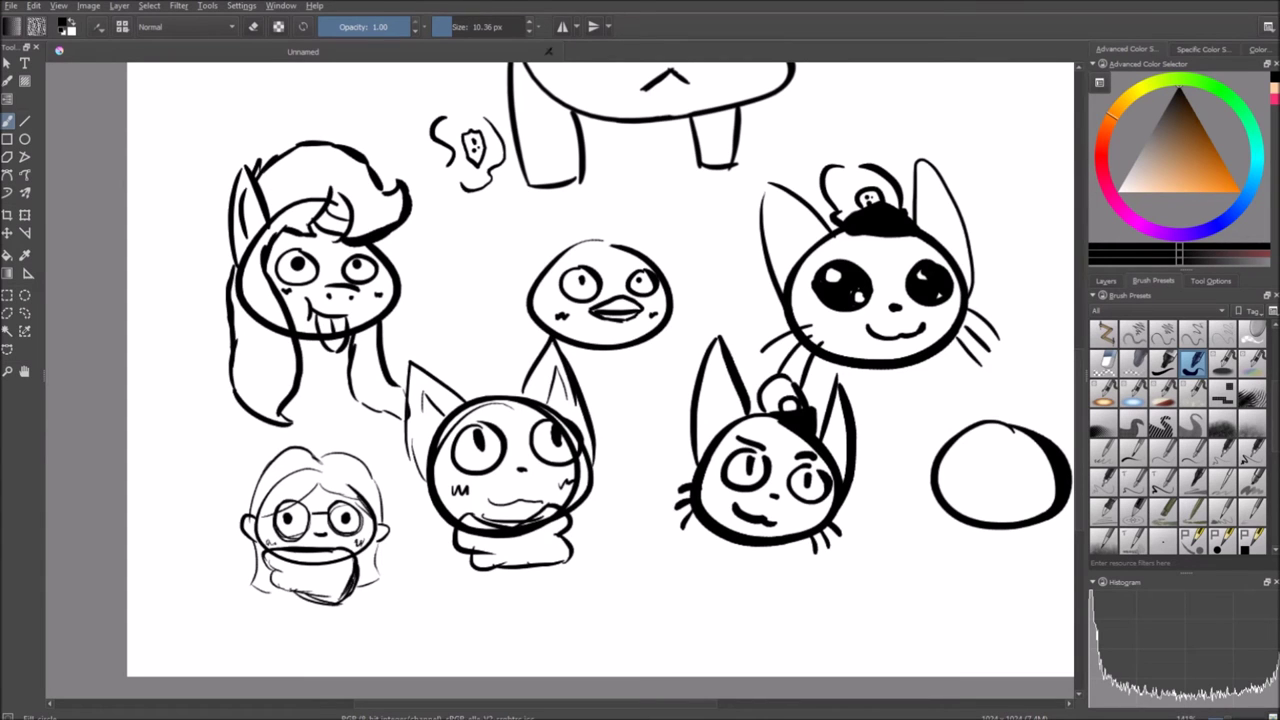
# - Outline sunglasses on the blank round head, with two flat-topped lenses, a thin bridge and a side arm
pyautogui.moveTo(1069, 325); pyautogui.dragTo(1010, 542)
pyautogui.moveTo(839, 695)
pyautogui.mouseDown()
pyautogui.moveTo(608, 274)
pyautogui.moveTo(386, 329)
pyautogui.moveTo(431, 360)
pyautogui.mouseUp()
pyautogui.scroll(2, 608, 274)
pyautogui.moveTo(535, 258)
pyautogui.mouseDown()
pyautogui.moveTo(492, 305)
pyautogui.moveTo(572, 295)
pyautogui.mouseUp()
pyautogui.hotkey('ctrl', 'z')
pyautogui.moveTo(491, 281)
pyautogui.mouseDown()
pyautogui.moveTo(586, 283)
pyautogui.moveTo(573, 322)
pyautogui.mouseUp()
pyautogui.moveTo(491, 283)
pyautogui.mouseDown()
pyautogui.moveTo(496, 333)
pyautogui.moveTo(545, 348)
pyautogui.moveTo(576, 325)
pyautogui.mouseUp()
pyautogui.moveTo(452, 288); pyautogui.dragTo(504, 286)
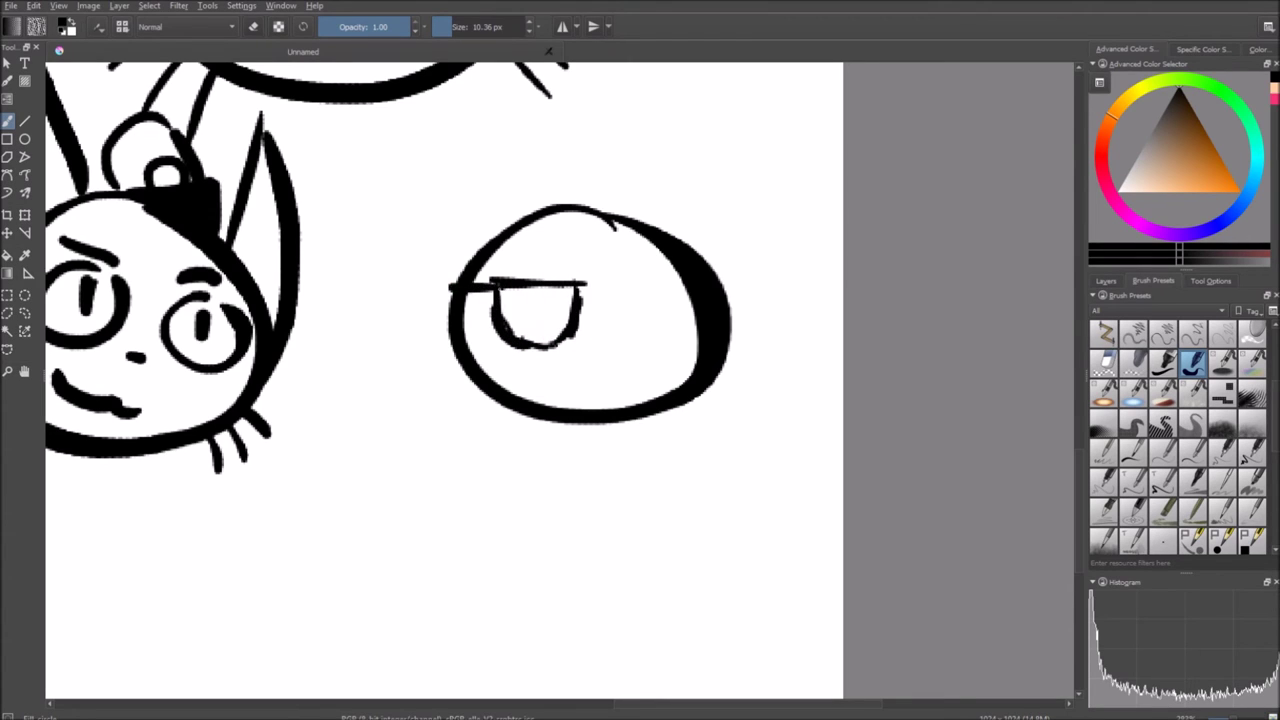
pyautogui.moveTo(631, 288)
pyautogui.mouseDown()
pyautogui.moveTo(631, 338)
pyautogui.moveTo(690, 338)
pyautogui.moveTo(698, 294)
pyautogui.mouseUp()
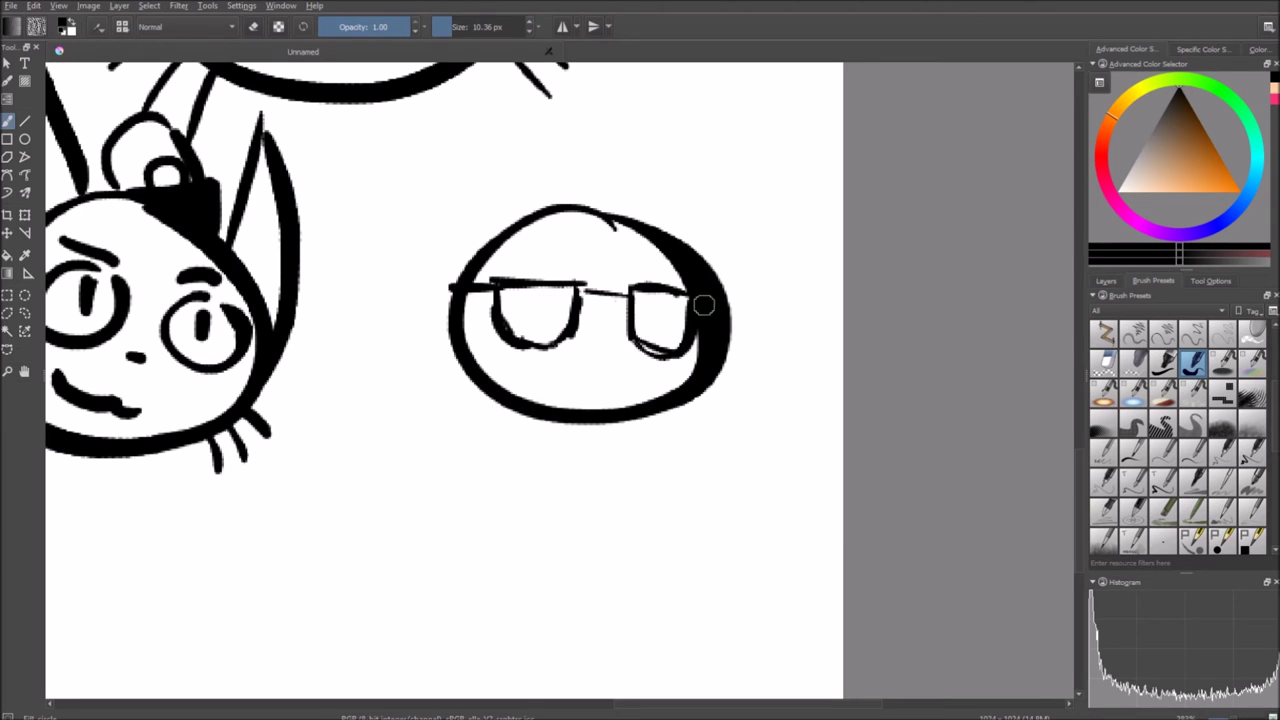
# - Add diagonal glare stripes to both sunglass lenses, plus a small nose and a wavy mouth below them
pyautogui.moveTo(502, 316)
pyautogui.mouseDown()
pyautogui.moveTo(530, 288)
pyautogui.moveTo(562, 288)
pyautogui.moveTo(646, 322)
pyautogui.mouseUp()
pyautogui.hotkey('ctrl', 'z')
pyautogui.hotkey('ctrl', 'z')
pyautogui.moveTo(675, 298); pyautogui.dragTo(623, 343)
pyautogui.hotkey('ctrl', 'z')
pyautogui.moveTo(643, 331)
pyautogui.mouseDown()
pyautogui.moveTo(663, 347)
pyautogui.moveTo(657, 331)
pyautogui.moveTo(629, 343)
pyautogui.mouseUp()
pyautogui.moveTo(570, 371)
pyautogui.mouseDown()
pyautogui.moveTo(658, 380)
pyautogui.moveTo(652, 458)
pyautogui.moveTo(664, 489)
pyautogui.mouseUp()
pyautogui.hotkey('ctrl', 'z')
# - Draw two pointed cat ears on the sunglasses head and a small black-brimmed cap with a round badge between them
pyautogui.moveTo(557, 320); pyautogui.dragTo(503, 266)
pyautogui.moveTo(477, 390); pyautogui.dragTo(480, 305)
pyautogui.moveTo(480, 357); pyautogui.dragTo(504, 267)
pyautogui.moveTo(662, 328); pyautogui.dragTo(675, 293)
pyautogui.moveTo(730, 382)
pyautogui.mouseDown()
pyautogui.moveTo(717, 319)
pyautogui.moveTo(703, 295)
pyautogui.mouseUp()
pyautogui.moveTo(686, 290)
pyautogui.mouseDown()
pyautogui.moveTo(724, 336)
pyautogui.moveTo(686, 292)
pyautogui.moveTo(711, 322)
pyautogui.moveTo(672, 309)
pyautogui.mouseUp()
pyautogui.hotkey('ctrl', 'z')
pyautogui.hotkey('ctrl', 'z')
pyautogui.hotkey('ctrl', 'z')
pyautogui.click(683, 288)
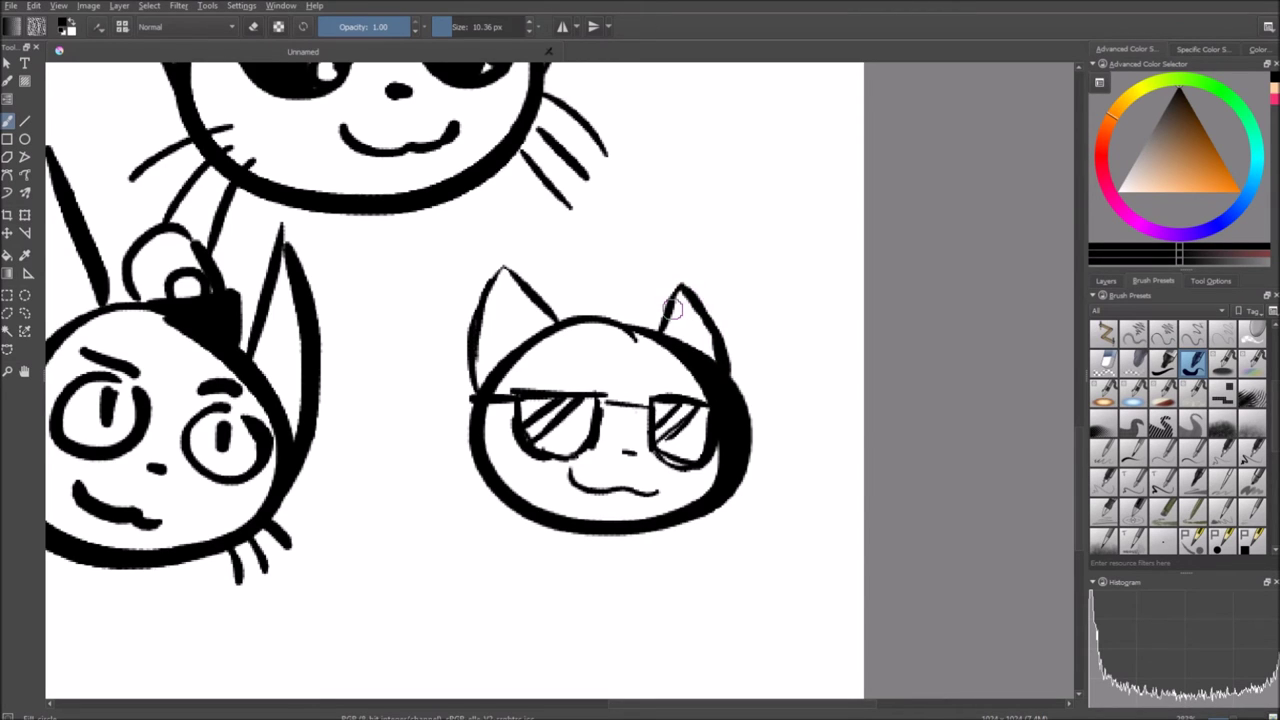
pyautogui.moveTo(600, 304)
pyautogui.mouseDown()
pyautogui.moveTo(597, 289)
pyautogui.moveTo(626, 326)
pyautogui.moveTo(644, 322)
pyautogui.moveTo(650, 296)
pyautogui.moveTo(633, 283)
pyautogui.moveTo(562, 312)
pyautogui.moveTo(538, 260)
pyautogui.moveTo(608, 234)
pyautogui.moveTo(670, 270)
pyautogui.moveTo(620, 216)
pyautogui.moveTo(598, 286)
pyautogui.moveTo(630, 268)
pyautogui.moveTo(593, 308)
pyautogui.moveTo(645, 320)
pyautogui.moveTo(640, 295)
pyautogui.moveTo(609, 303)
pyautogui.moveTo(622, 304)
pyautogui.mouseUp()
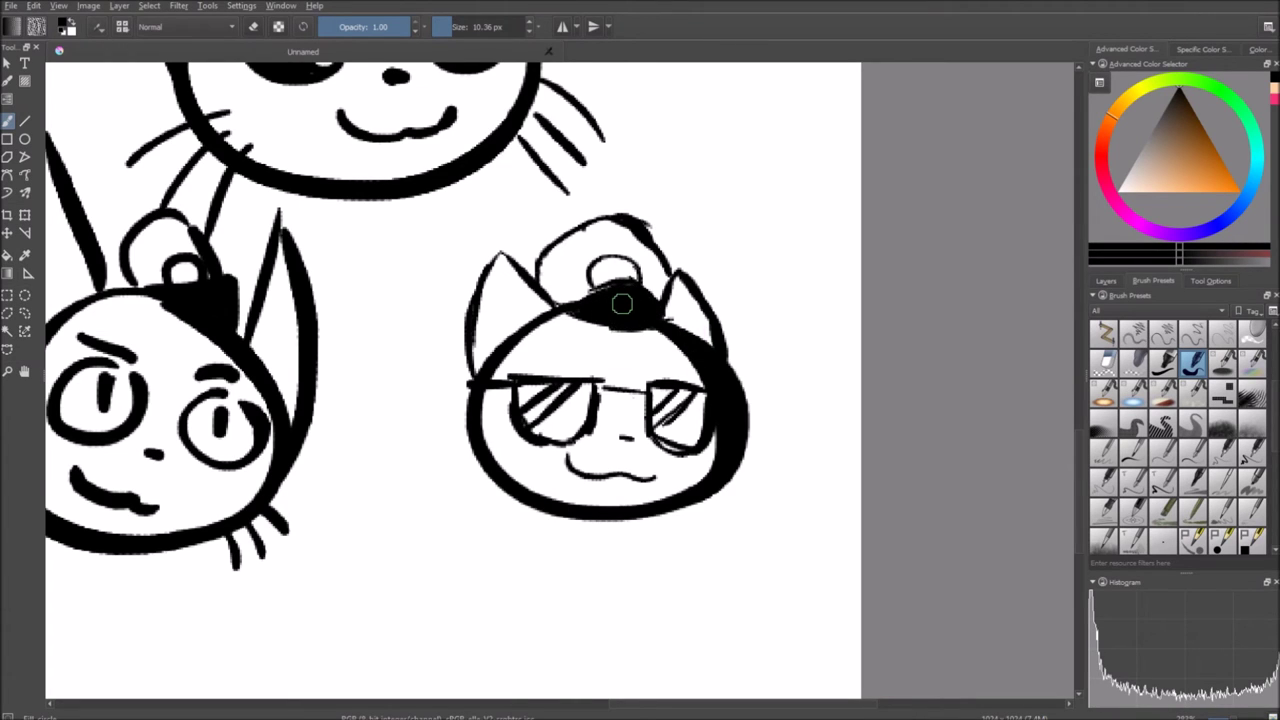
# - Fill both sunglass lenses with black, leaving diagonal white glare stripes
pyautogui.scroll(-1, 480, 366)
pyautogui.scroll(2, 505, 362)
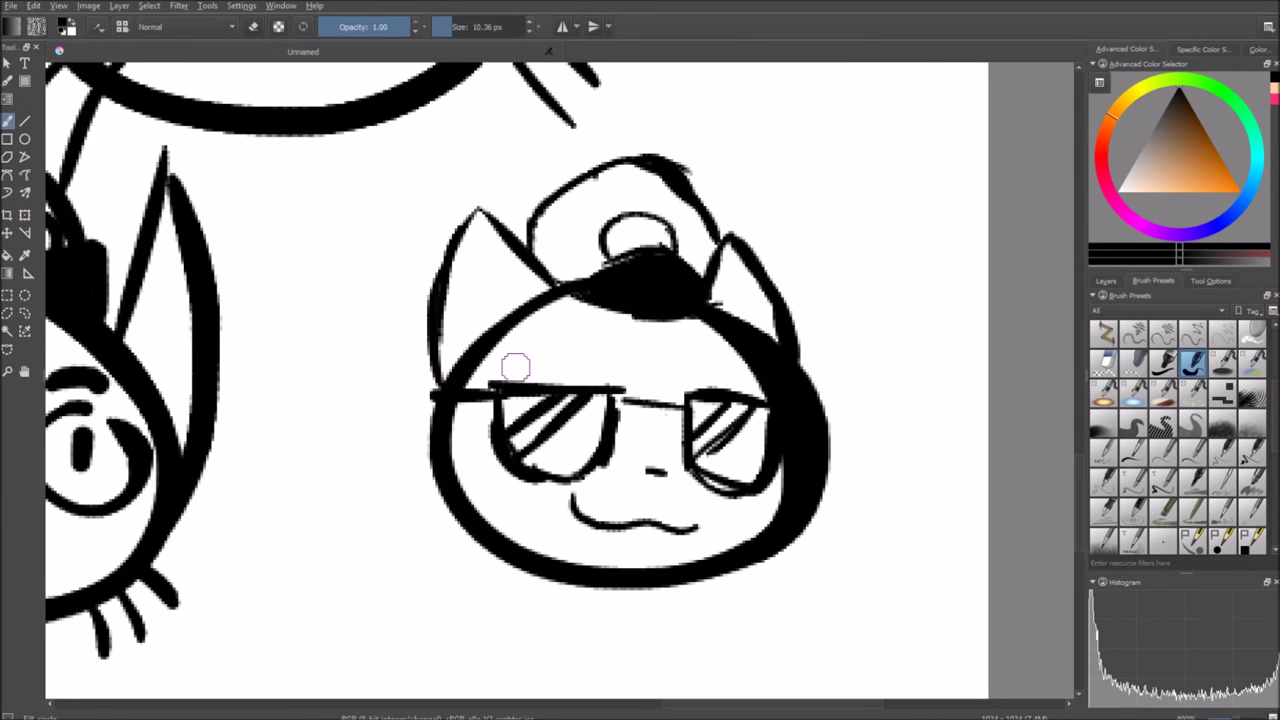
pyautogui.moveTo(488, 399)
pyautogui.mouseDown()
pyautogui.moveTo(539, 403)
pyautogui.moveTo(506, 417)
pyautogui.moveTo(588, 466)
pyautogui.moveTo(533, 460)
pyautogui.moveTo(581, 457)
pyautogui.moveTo(586, 406)
pyautogui.mouseUp()
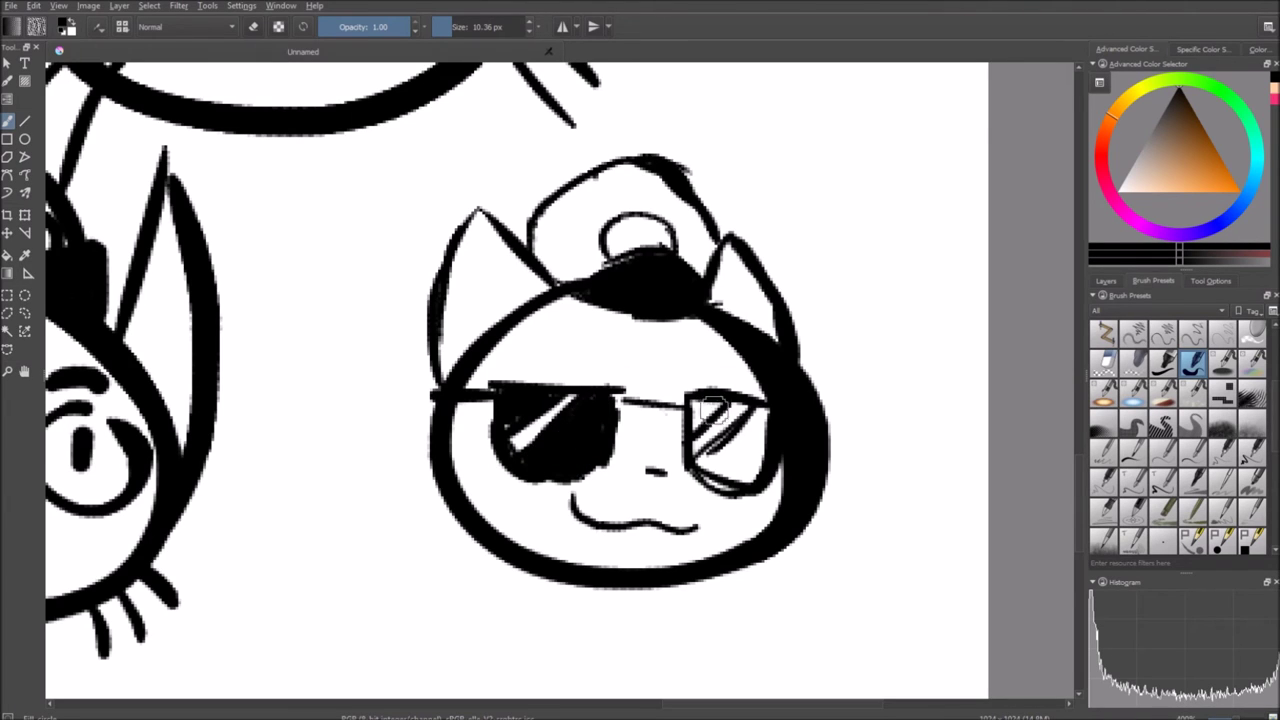
pyautogui.moveTo(712, 407)
pyautogui.mouseDown()
pyautogui.moveTo(721, 459)
pyautogui.moveTo(697, 462)
pyautogui.moveTo(708, 473)
pyautogui.moveTo(750, 468)
pyautogui.moveTo(765, 422)
pyautogui.moveTo(736, 444)
pyautogui.mouseUp()
pyautogui.moveTo(677, 403)
pyautogui.mouseDown()
pyautogui.moveTo(687, 347)
pyautogui.moveTo(667, 317)
pyautogui.mouseUp()
# - Add pointed inner-ear lines inside both ears of the sunglasses cat
pyautogui.moveTo(655, 431); pyautogui.dragTo(681, 417)
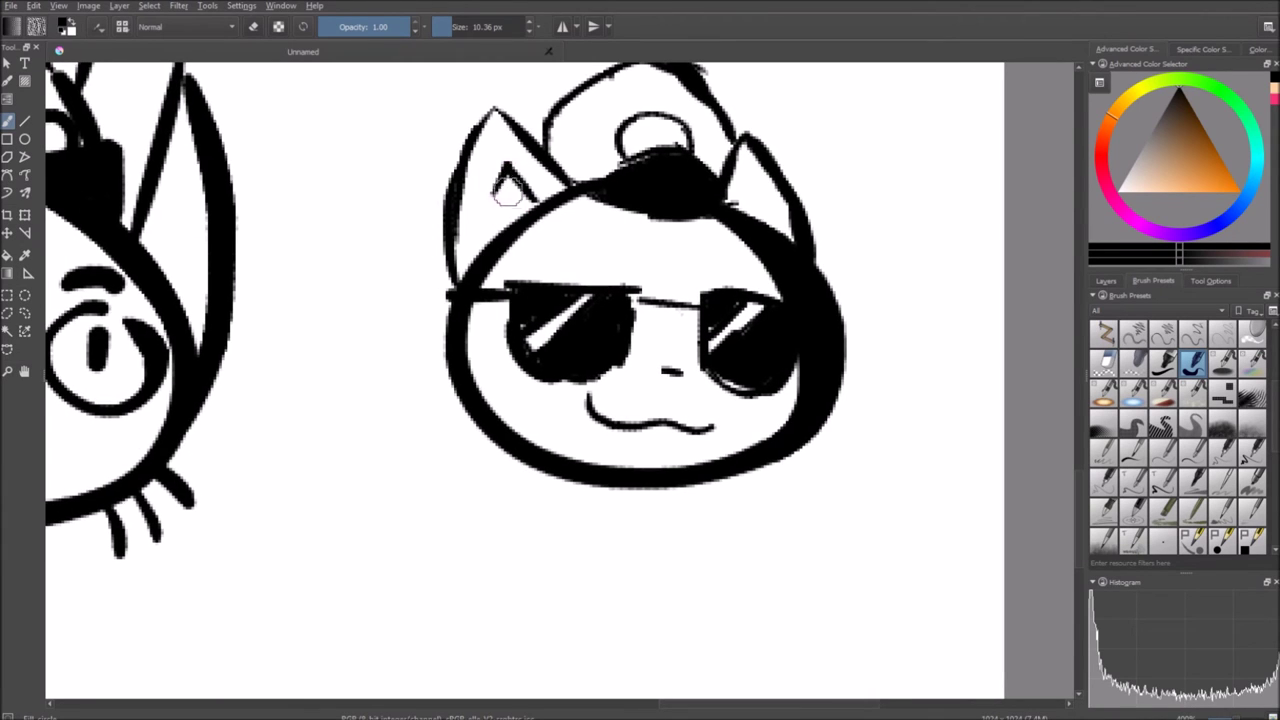
pyautogui.moveTo(524, 201)
pyautogui.mouseDown()
pyautogui.moveTo(497, 142)
pyautogui.moveTo(480, 180)
pyautogui.mouseUp()
pyautogui.moveTo(772, 236)
pyautogui.mouseDown()
pyautogui.moveTo(758, 204)
pyautogui.moveTo(782, 226)
pyautogui.moveTo(751, 167)
pyautogui.moveTo(780, 222)
pyautogui.mouseUp()
pyautogui.hotkey('ctrl', 'z')
pyautogui.hotkey('ctrl', 'z')
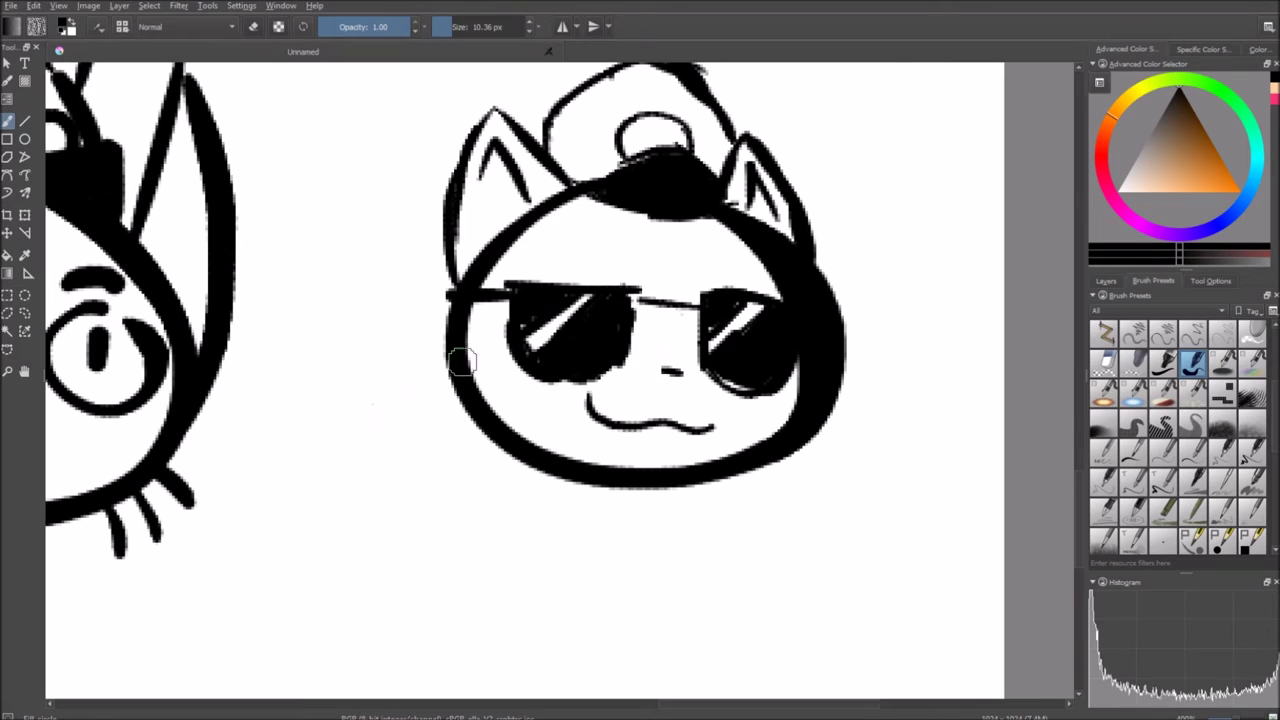
# - Draw three short whiskers on each side of the sunglasses cat's face
pyautogui.moveTo(484, 374); pyautogui.dragTo(428, 418)
pyautogui.moveTo(498, 400); pyautogui.dragTo(458, 440)
pyautogui.moveTo(526, 416); pyautogui.dragTo(490, 468)
pyautogui.moveTo(832, 405)
pyautogui.mouseDown()
pyautogui.moveTo(862, 432)
pyautogui.moveTo(856, 462)
pyautogui.moveTo(818, 482)
pyautogui.mouseUp()
pyautogui.hotkey('ctrl', 'z')
pyautogui.hotkey('ctrl', 'z')
pyautogui.hotkey('ctrl', 'z')
pyautogui.moveTo(829, 411)
pyautogui.mouseDown()
pyautogui.moveTo(881, 447)
pyautogui.moveTo(816, 498)
pyautogui.mouseUp()
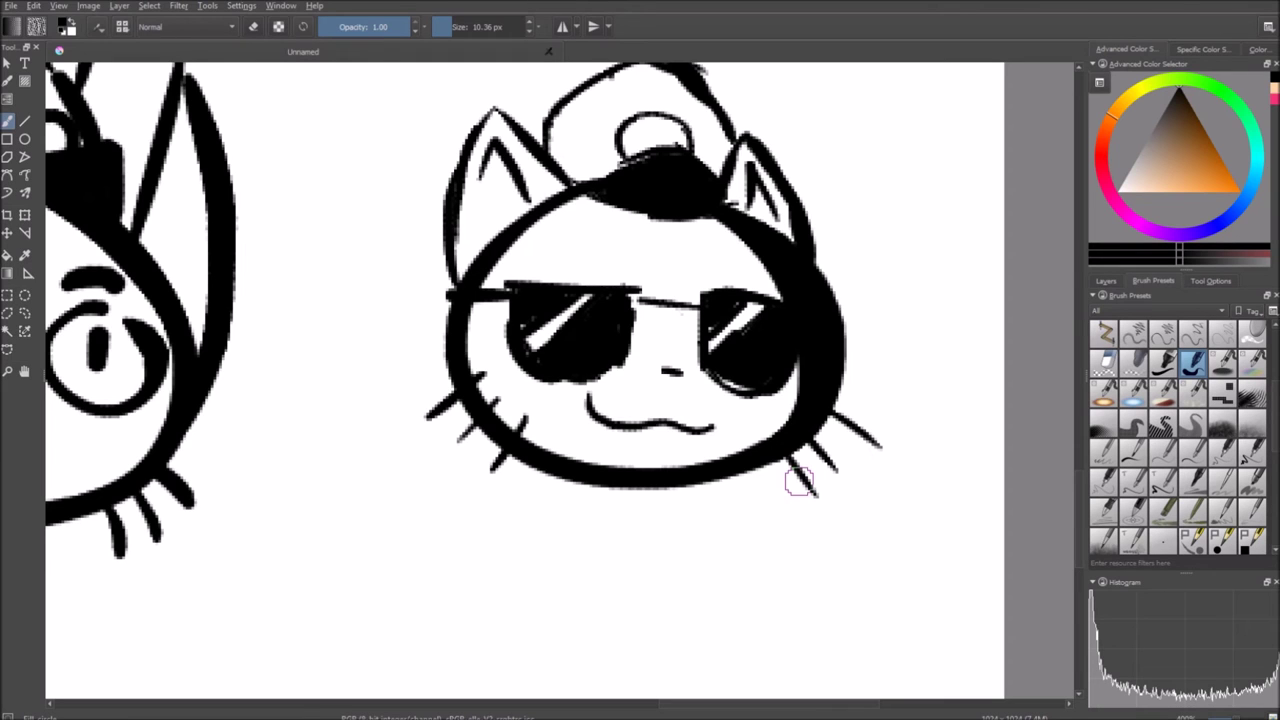
# - Try a row of small rectangles joined by a thick line in the blank area below the cat heads
pyautogui.moveTo(280, 520); pyautogui.dragTo(460, 292)
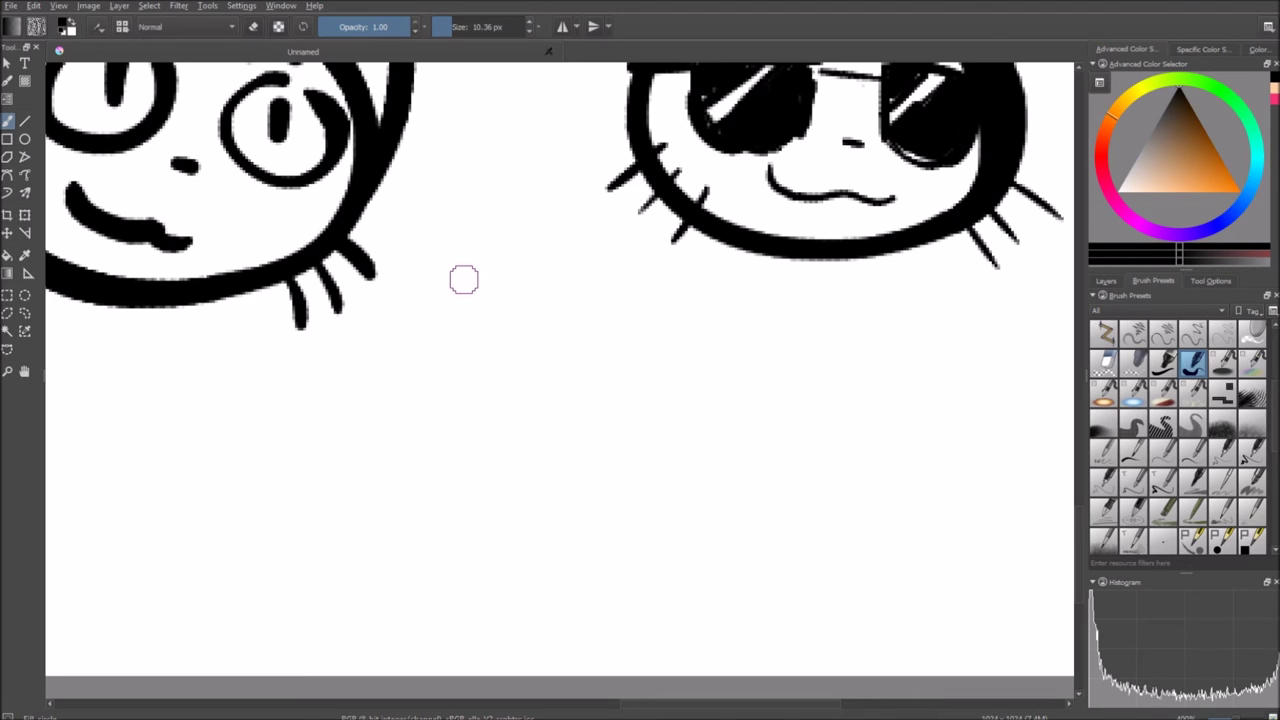
pyautogui.moveTo(493, 239); pyautogui.dragTo(569, 185)
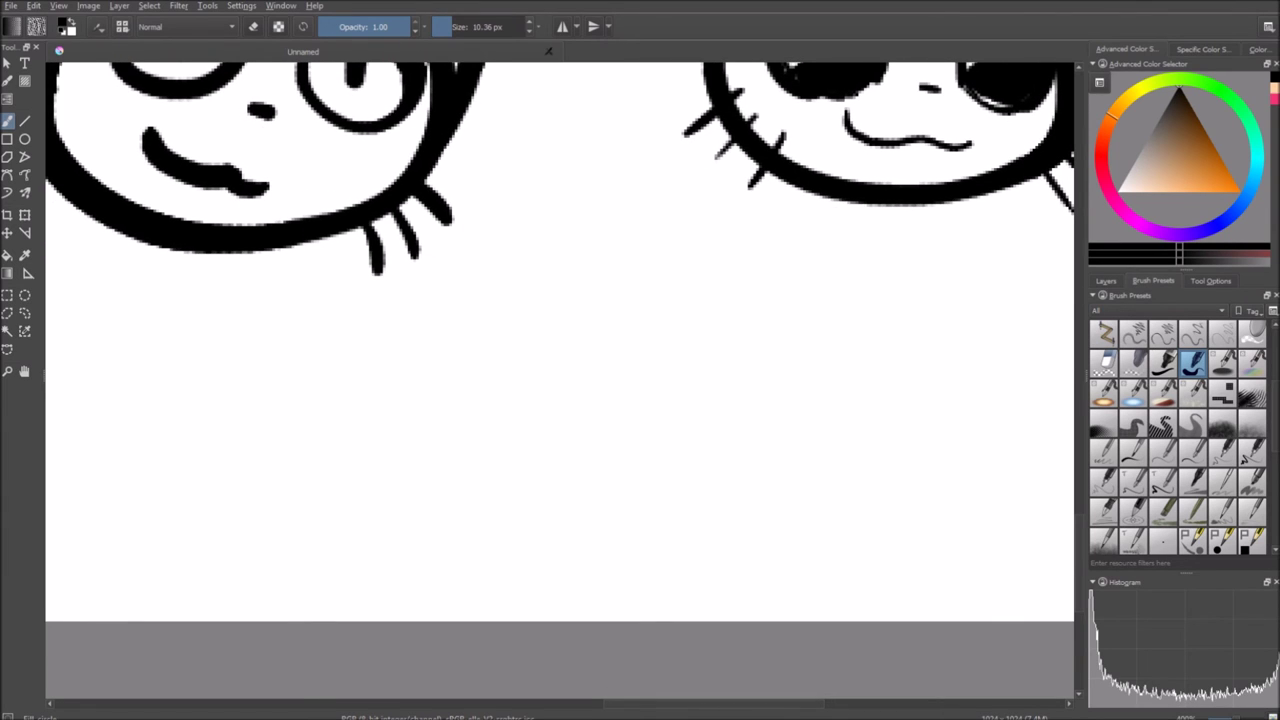
pyautogui.moveTo(457, 343); pyautogui.dragTo(513, 322)
pyautogui.moveTo(425, 430)
pyautogui.mouseDown()
pyautogui.moveTo(432, 489)
pyautogui.moveTo(441, 436)
pyautogui.moveTo(478, 462)
pyautogui.moveTo(634, 459)
pyautogui.moveTo(625, 482)
pyautogui.moveTo(633, 444)
pyautogui.moveTo(679, 439)
pyautogui.moveTo(701, 472)
pyautogui.moveTo(679, 429)
pyautogui.mouseUp()
pyautogui.moveTo(534, 388); pyautogui.dragTo(458, 375)
pyautogui.moveTo(384, 416)
pyautogui.mouseDown()
pyautogui.moveTo(387, 452)
pyautogui.moveTo(387, 429)
pyautogui.mouseUp()
pyautogui.moveTo(425, 413)
pyautogui.mouseDown()
pyautogui.moveTo(452, 473)
pyautogui.moveTo(492, 435)
pyautogui.moveTo(480, 469)
pyautogui.moveTo(518, 415)
pyautogui.moveTo(535, 463)
pyautogui.moveTo(515, 458)
pyautogui.moveTo(526, 409)
pyautogui.moveTo(566, 441)
pyautogui.moveTo(552, 471)
pyautogui.moveTo(534, 398)
pyautogui.moveTo(562, 412)
pyautogui.mouseUp()
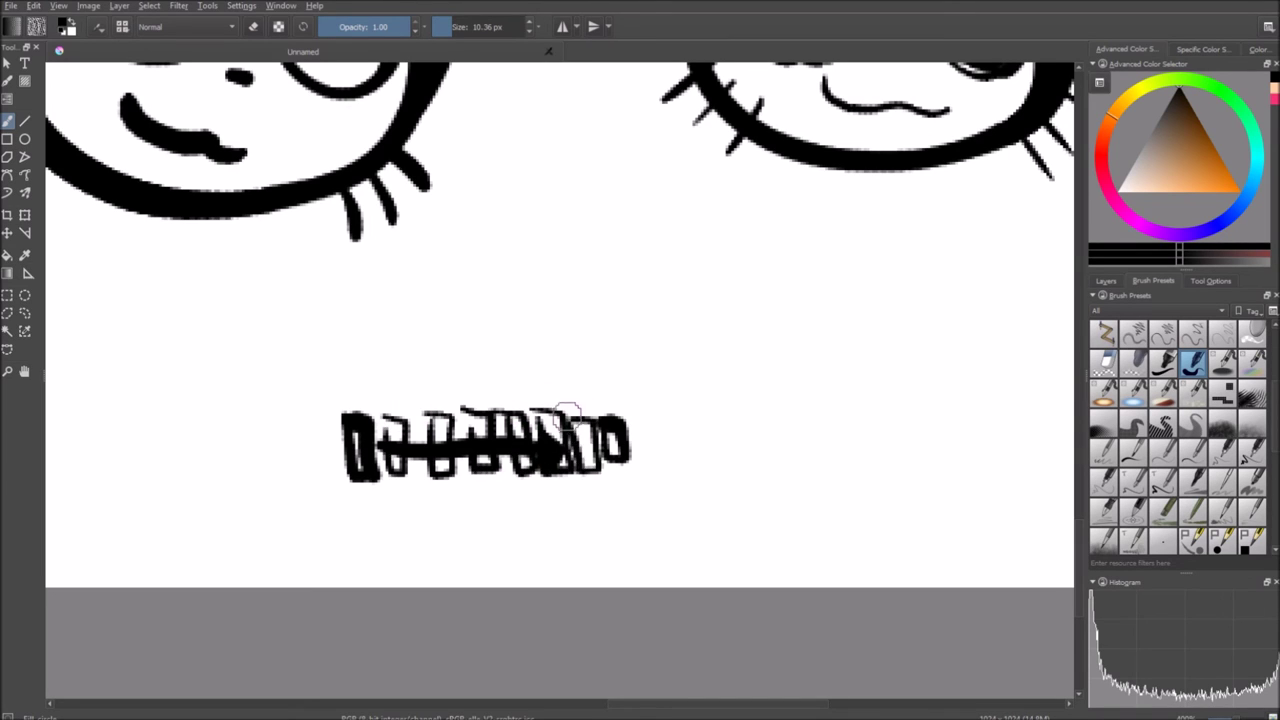
pyautogui.hotkey('ctrl', 'z')
pyautogui.hotkey('ctrl', 'z')
pyautogui.hotkey('ctrl', 'z')
pyautogui.hotkey('ctrl', 'z')
pyautogui.hotkey('ctrl', 'z')
pyautogui.hotkey('ctrl', 'z')
pyautogui.hotkey('ctrl', 'z')
pyautogui.hotkey('ctrl', 'z')
pyautogui.hotkey('ctrl', 'z')
pyautogui.hotkey('ctrl', 'z')
pyautogui.hotkey('ctrl', 'z')
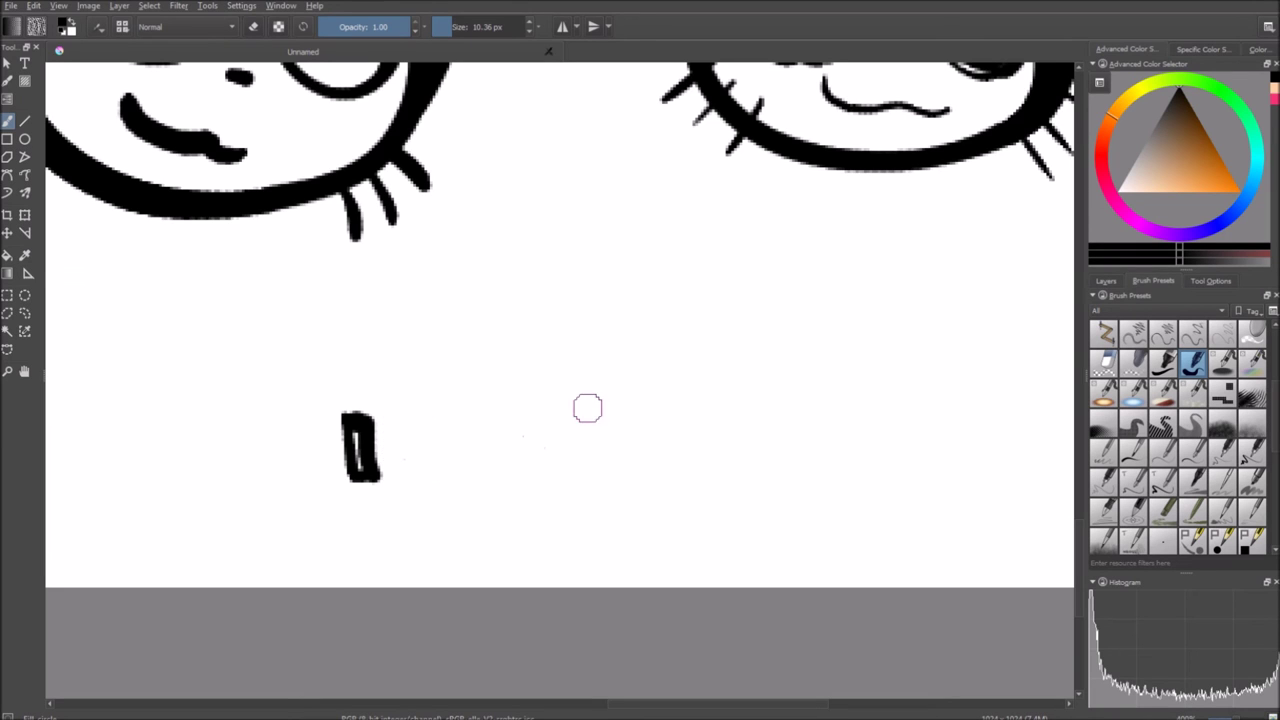
pyautogui.scroll(2, 557, 480)
pyautogui.scroll(-3, 614, 454)
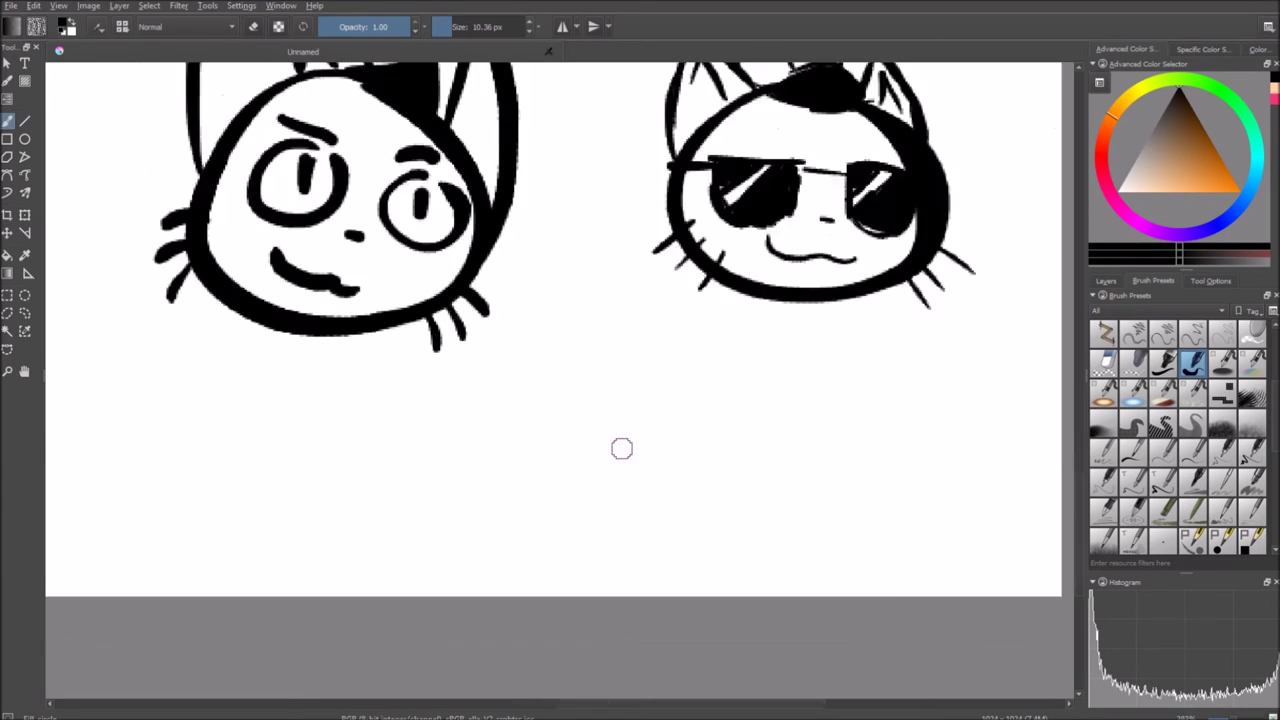
pyautogui.moveTo(620, 446); pyautogui.dragTo(647, 718)
pyautogui.scroll(-3, 617, 450)
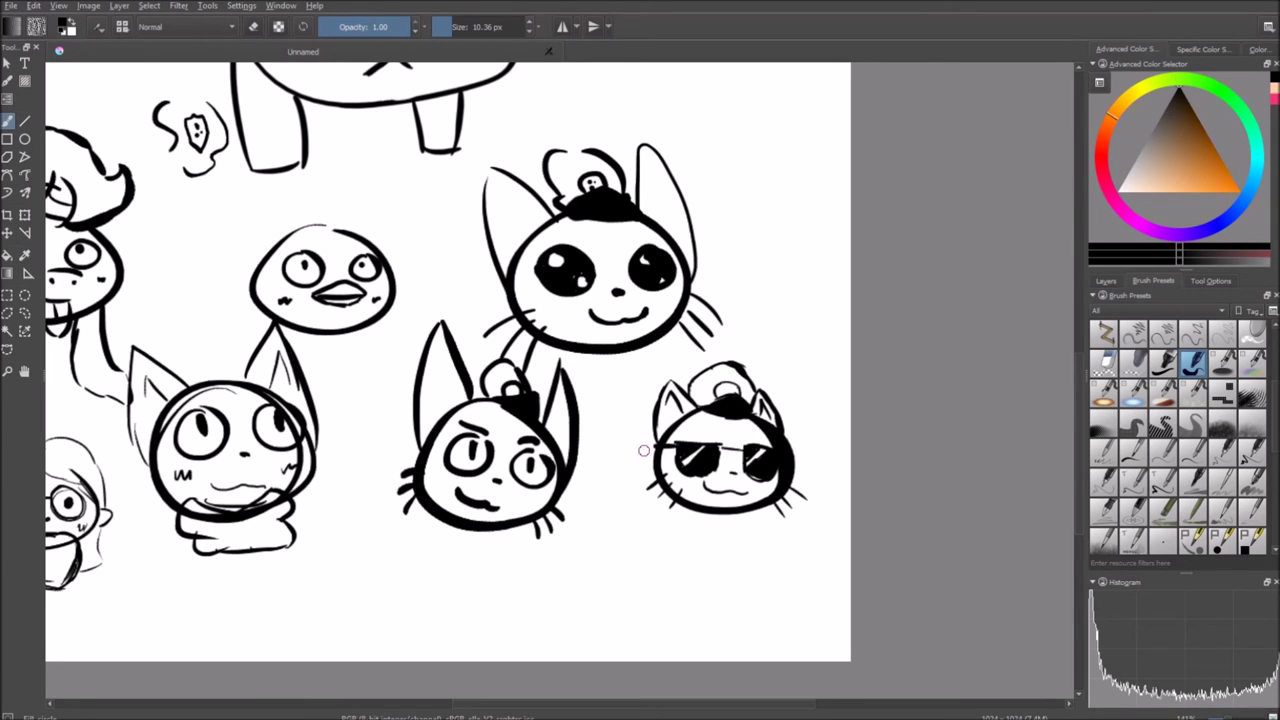
pyautogui.scroll(2, 643, 451)
pyautogui.scroll(-2, 643, 451)
pyautogui.scroll(2, 643, 451)
pyautogui.moveTo(643, 451)
pyautogui.mouseDown()
pyautogui.moveTo(671, 400)
pyautogui.moveTo(566, 384)
pyautogui.mouseUp()
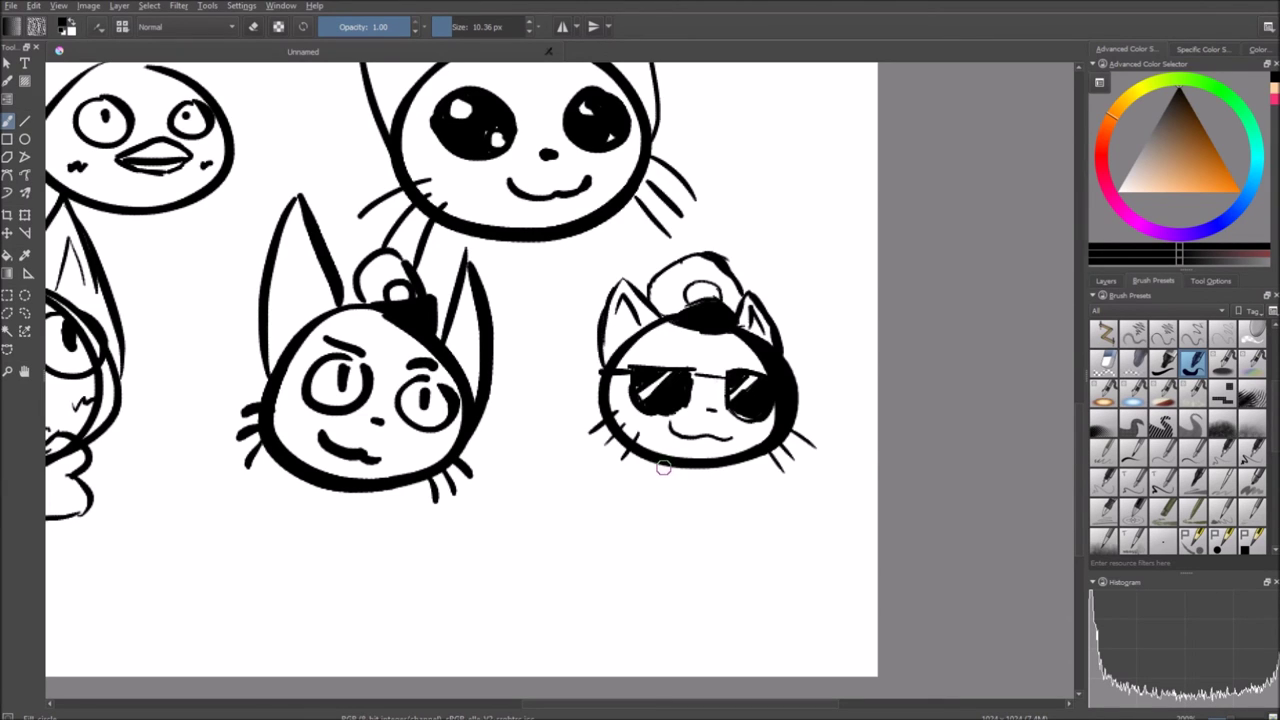
pyautogui.moveTo(664, 470)
pyautogui.mouseDown()
pyautogui.moveTo(624, 467)
pyautogui.moveTo(626, 455)
pyautogui.mouseUp()
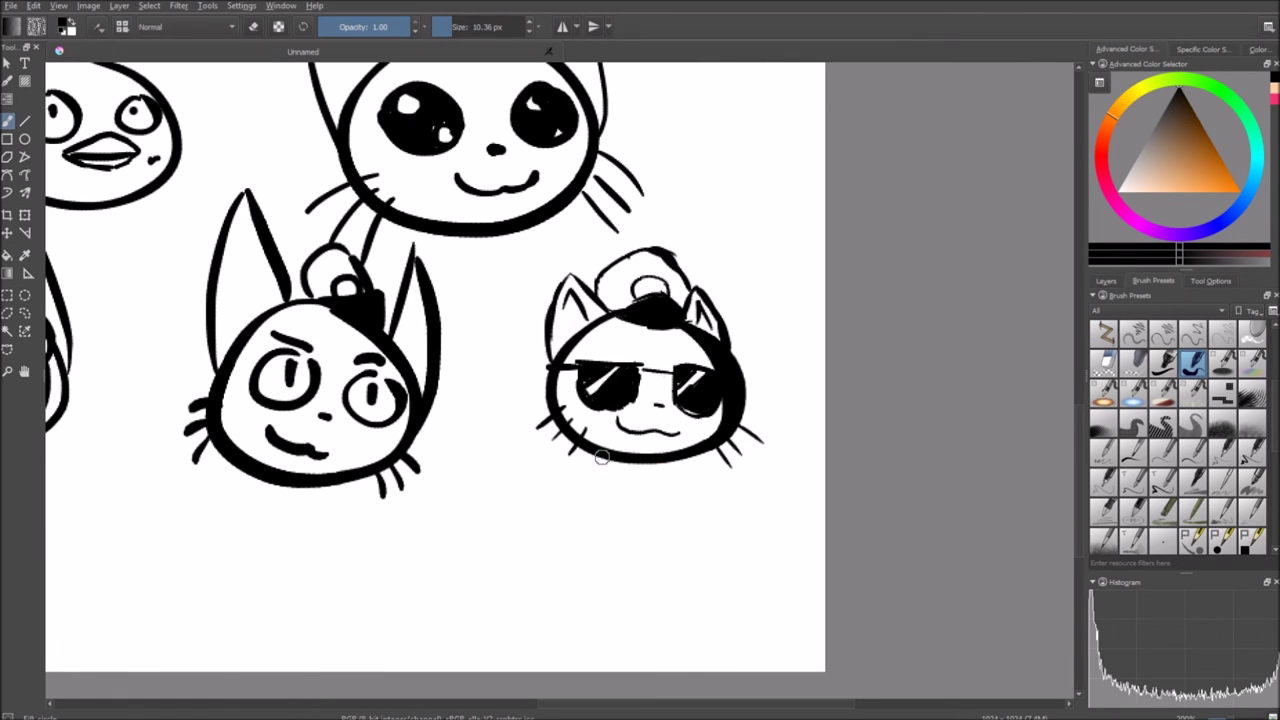
# - Try a rounded knot and small side loops under the chin of the sunglasses cat
pyautogui.scroll(1, 609, 444)
pyautogui.scroll(1, 609, 444)
pyautogui.moveTo(609, 444)
pyautogui.mouseDown()
pyautogui.moveTo(573, 366)
pyautogui.moveTo(648, 399)
pyautogui.moveTo(623, 374)
pyautogui.moveTo(576, 381)
pyautogui.moveTo(560, 400)
pyautogui.moveTo(631, 384)
pyautogui.moveTo(593, 403)
pyautogui.mouseUp()
pyautogui.hotkey('ctrl', 'z')
pyautogui.moveTo(600, 449)
pyautogui.mouseDown()
pyautogui.moveTo(592, 469)
pyautogui.moveTo(578, 431)
pyautogui.moveTo(542, 428)
pyautogui.mouseUp()
pyautogui.hotkey('ctrl', 'z')
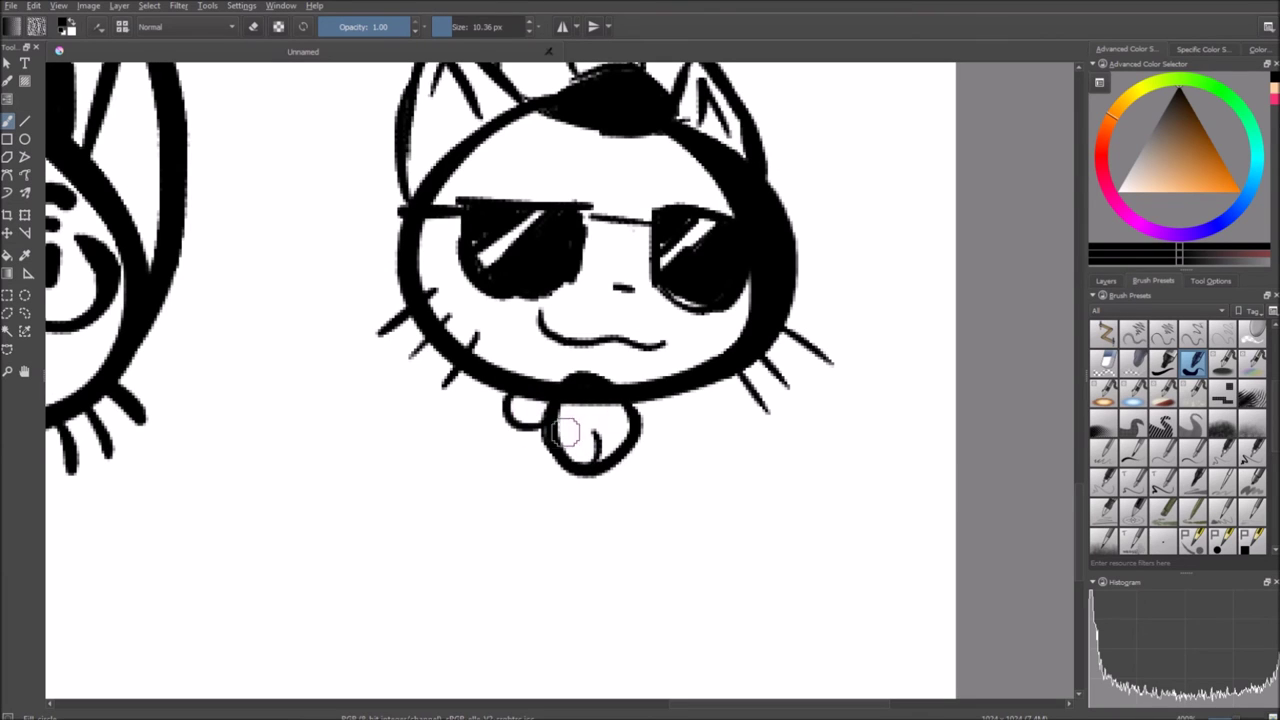
pyautogui.hotkey('ctrl', 'z')
pyautogui.hotkey('ctrl', 'z')
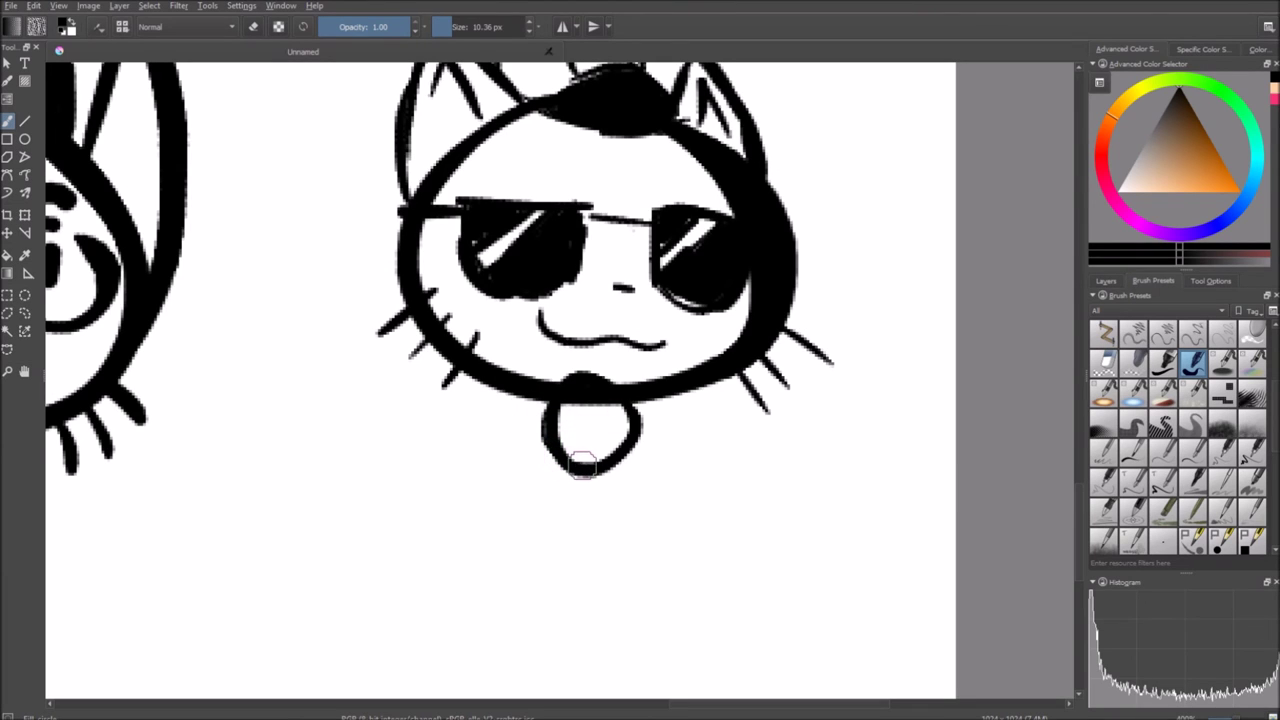
pyautogui.moveTo(588, 442)
pyautogui.mouseDown()
pyautogui.moveTo(554, 410)
pyautogui.moveTo(510, 488)
pyautogui.moveTo(535, 456)
pyautogui.mouseUp()
pyautogui.hotkey('ctrl', 'z')
pyautogui.hotkey('ctrl', 'z')
pyautogui.moveTo(465, 357); pyautogui.dragTo(505, 413)
pyautogui.moveTo(467, 356); pyautogui.dragTo(429, 417)
pyautogui.hotkey('ctrl', 'z')
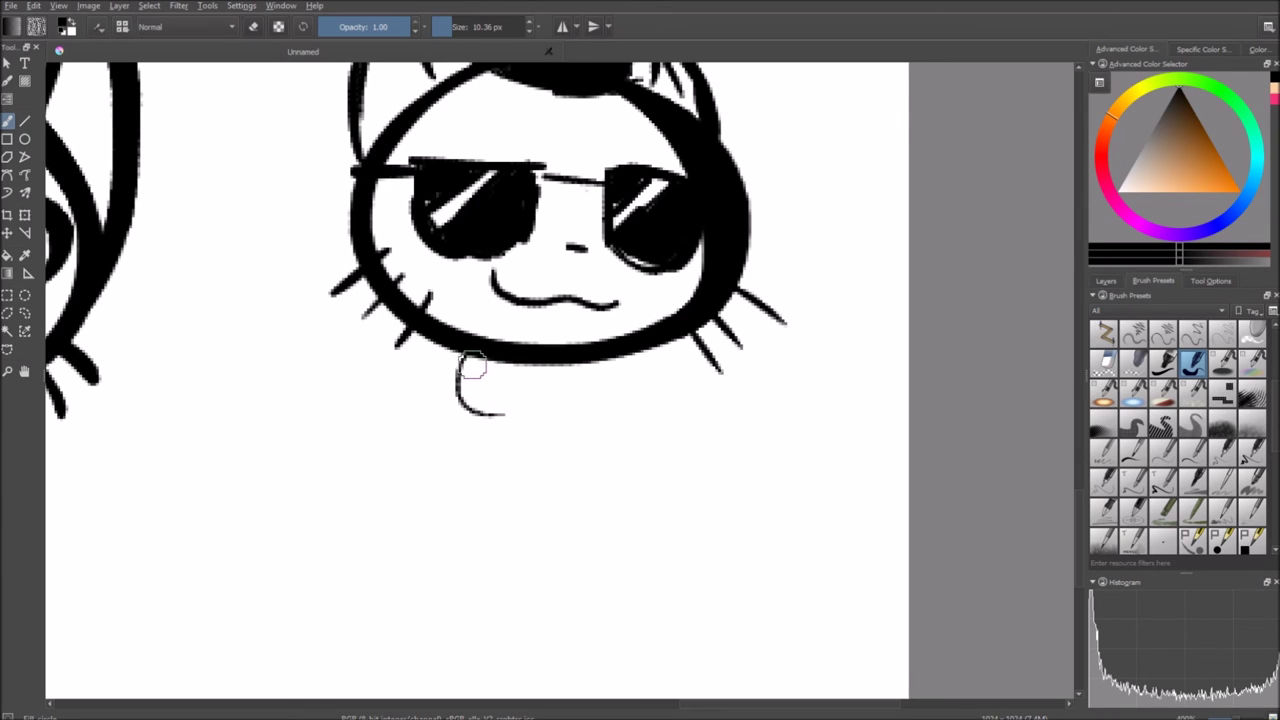
pyautogui.hotkey('ctrl', 'z')
# - Draw a bow under the sunglasses cat's chin, with two shaded loops, a center knot and two hanging ribbon tails
pyautogui.moveTo(468, 347)
pyautogui.mouseDown()
pyautogui.moveTo(441, 431)
pyautogui.moveTo(425, 426)
pyautogui.moveTo(439, 439)
pyautogui.moveTo(525, 368)
pyautogui.mouseUp()
pyautogui.moveTo(440, 438)
pyautogui.mouseDown()
pyautogui.moveTo(499, 429)
pyautogui.moveTo(526, 375)
pyautogui.moveTo(490, 410)
pyautogui.moveTo(492, 430)
pyautogui.moveTo(465, 425)
pyautogui.moveTo(524, 400)
pyautogui.moveTo(548, 370)
pyautogui.moveTo(612, 406)
pyautogui.mouseUp()
pyautogui.moveTo(562, 368)
pyautogui.mouseDown()
pyautogui.moveTo(604, 414)
pyautogui.moveTo(578, 394)
pyautogui.mouseUp()
pyautogui.moveTo(590, 408)
pyautogui.mouseDown()
pyautogui.moveTo(629, 429)
pyautogui.moveTo(652, 418)
pyautogui.moveTo(643, 378)
pyautogui.moveTo(603, 350)
pyautogui.mouseUp()
pyautogui.moveTo(530, 402)
pyautogui.mouseDown()
pyautogui.moveTo(513, 463)
pyautogui.moveTo(474, 481)
pyautogui.moveTo(445, 521)
pyautogui.moveTo(427, 518)
pyautogui.moveTo(418, 495)
pyautogui.moveTo(452, 444)
pyautogui.mouseUp()
pyautogui.moveTo(530, 402)
pyautogui.mouseDown()
pyautogui.moveTo(549, 454)
pyautogui.moveTo(498, 512)
pyautogui.moveTo(529, 535)
pyautogui.moveTo(580, 467)
pyautogui.moveTo(572, 412)
pyautogui.mouseUp()
pyautogui.moveTo(540, 370)
pyautogui.mouseDown()
pyautogui.moveTo(535, 390)
pyautogui.moveTo(551, 380)
pyautogui.moveTo(522, 344)
pyautogui.moveTo(555, 402)
pyautogui.moveTo(610, 390)
pyautogui.moveTo(539, 466)
pyautogui.moveTo(601, 467)
pyautogui.mouseUp()
pyautogui.hotkey('ctrl', 'z')
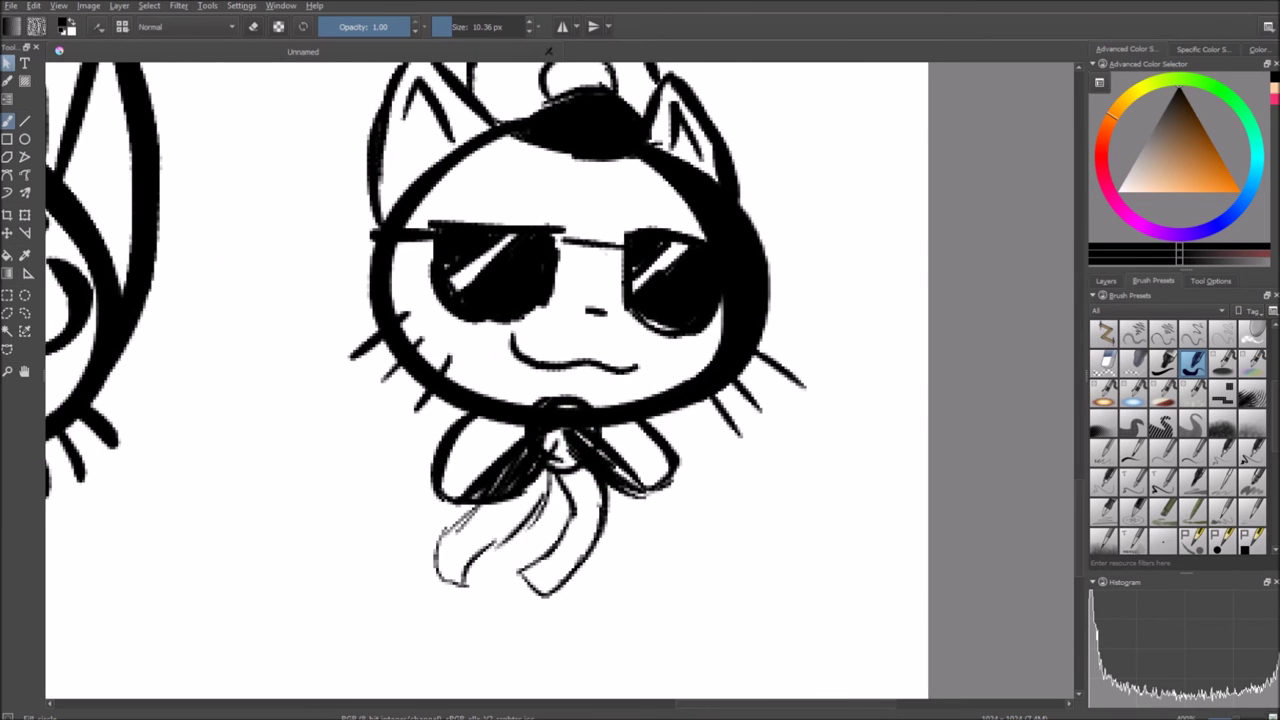
# - Draw a thin slanted eyebrow above each lens of the sunglasses cat
pyautogui.moveTo(591, 306)
pyautogui.mouseDown()
pyautogui.moveTo(568, 389)
pyautogui.moveTo(576, 367)
pyautogui.mouseUp()
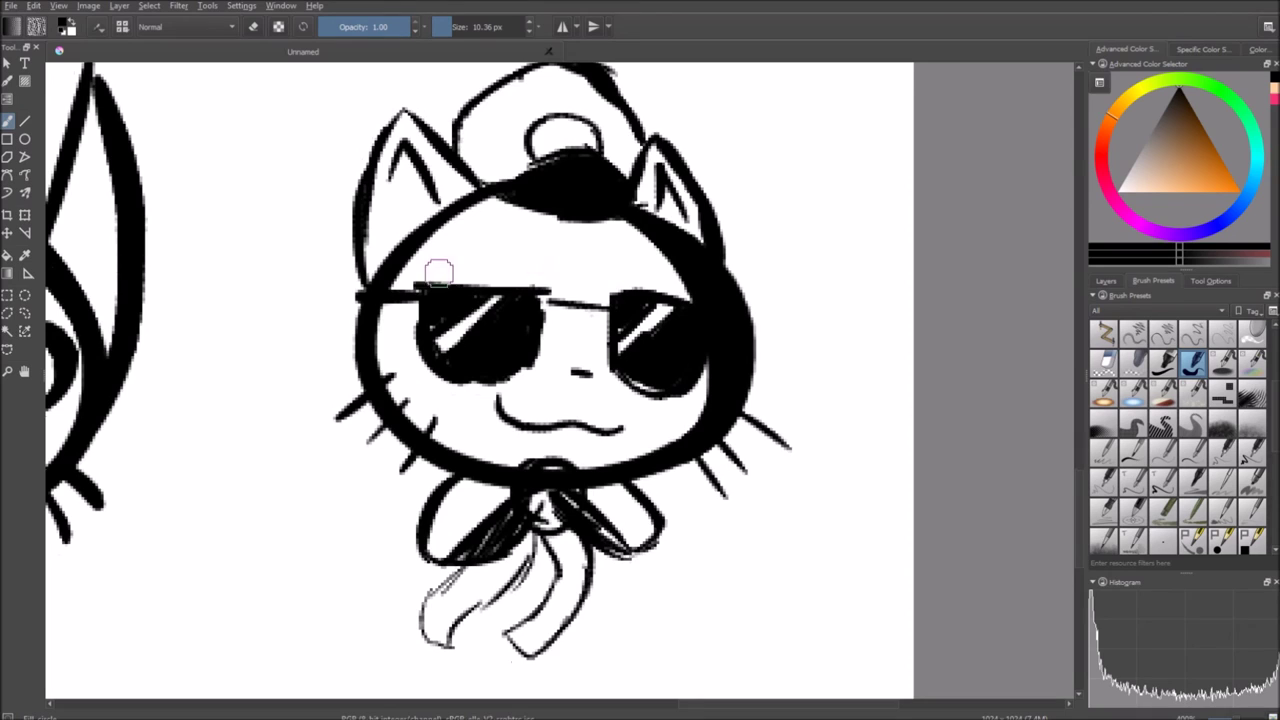
pyautogui.moveTo(430, 267); pyautogui.dragTo(495, 236)
pyautogui.click(640, 257)
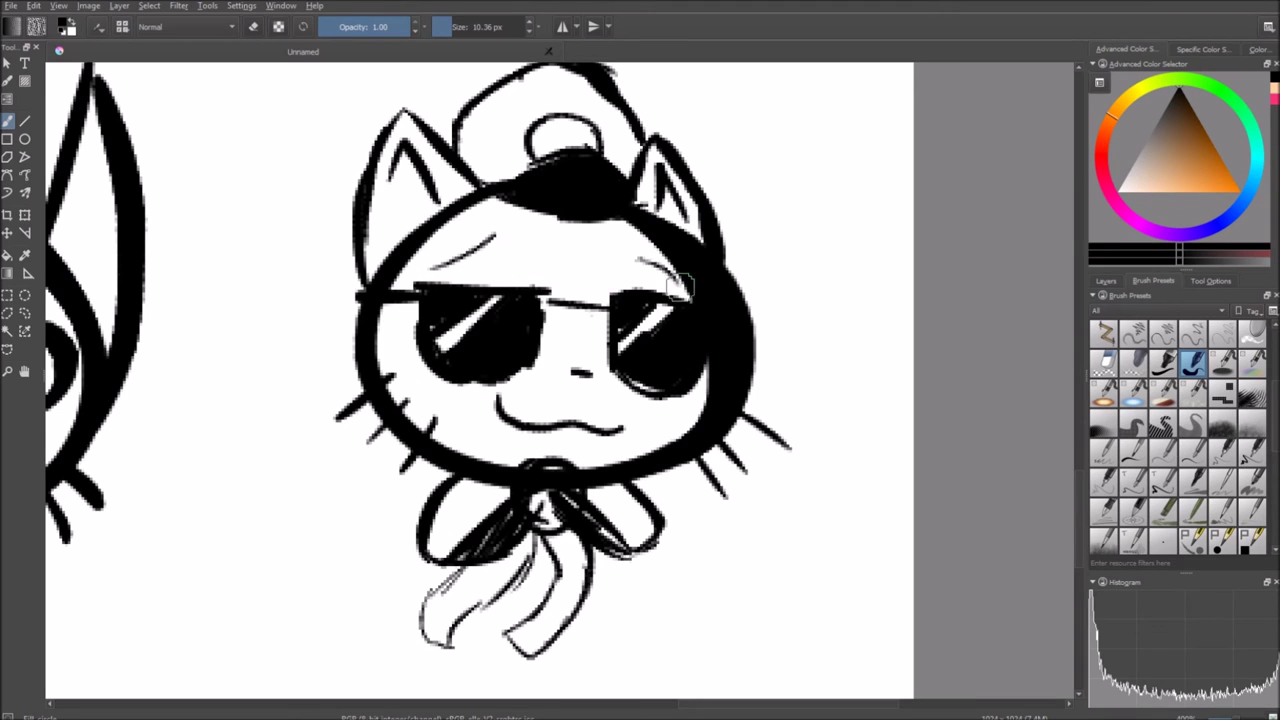
pyautogui.moveTo(684, 287); pyautogui.dragTo(619, 261)
pyautogui.hotkey('ctrl', 'z')
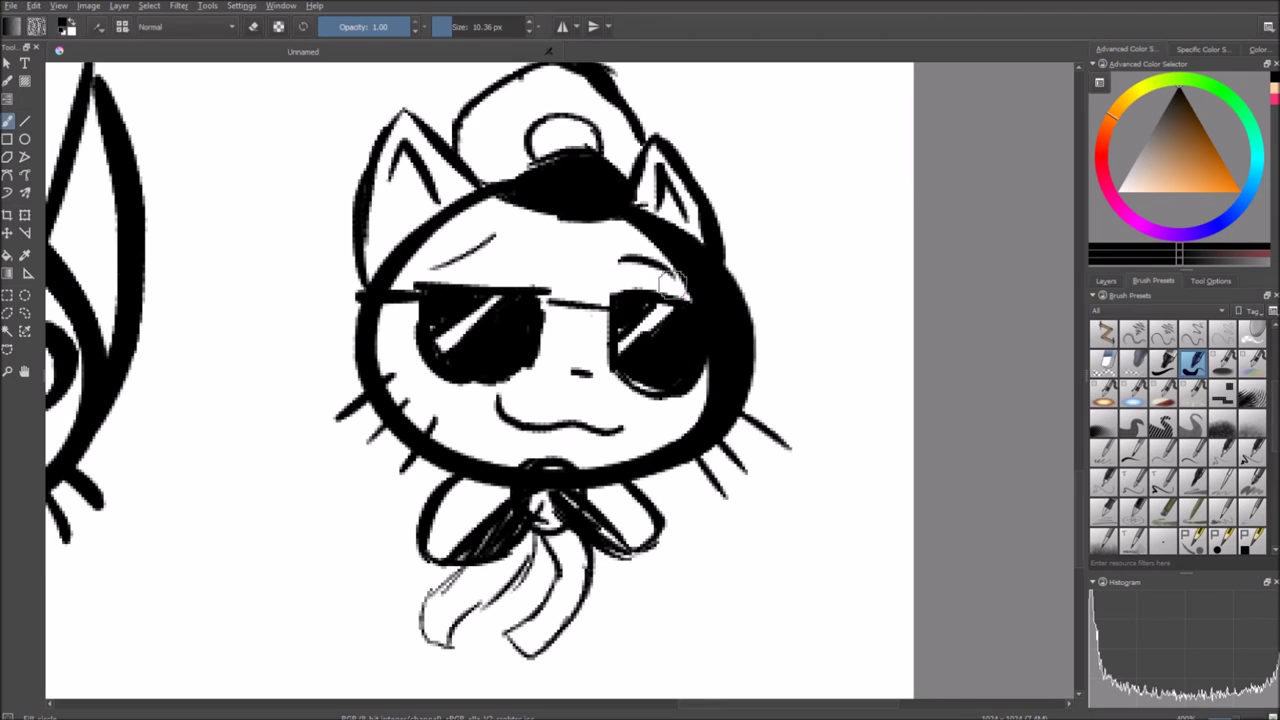
# - Try erasing the bow's knot under the sunglasses cat's chin with a 50 px eraser
pyautogui.click(1104, 362)
pyautogui.click(1252, 334)
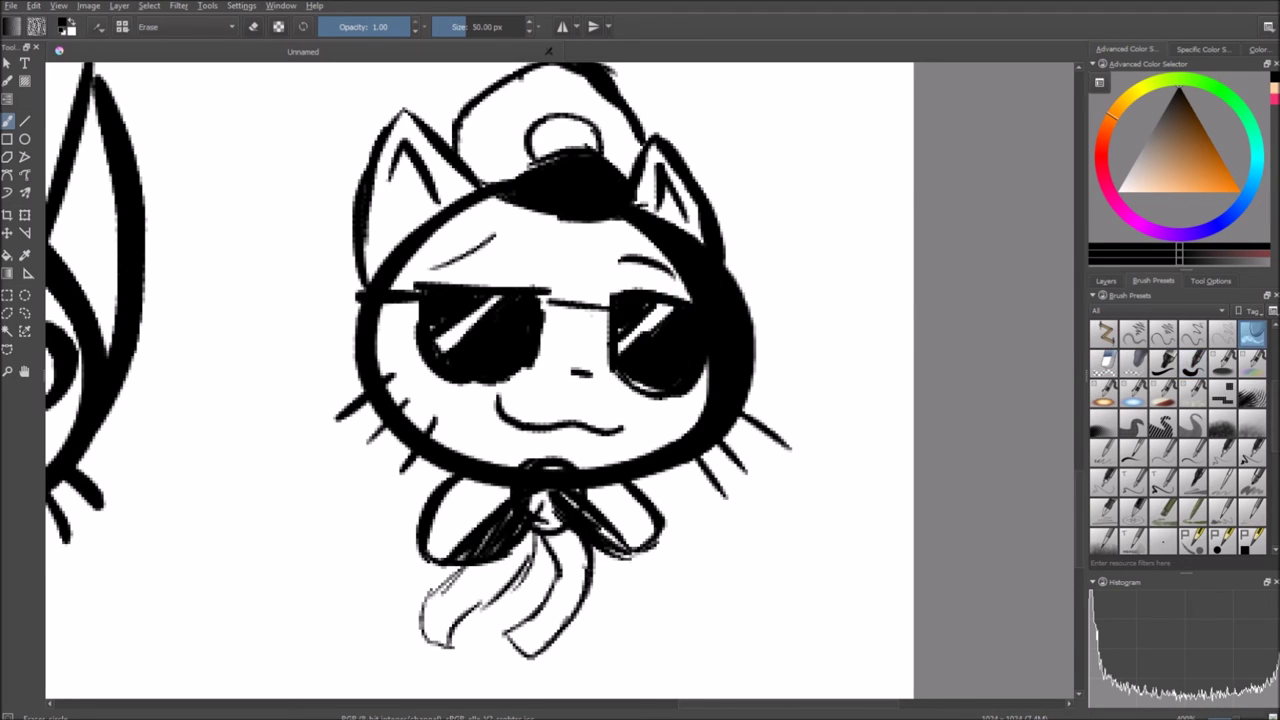
pyautogui.moveTo(540, 486)
pyautogui.mouseDown()
pyautogui.moveTo(556, 496)
pyautogui.moveTo(545, 502)
pyautogui.moveTo(540, 484)
pyautogui.mouseUp()
pyautogui.hotkey('ctrl', 'z')
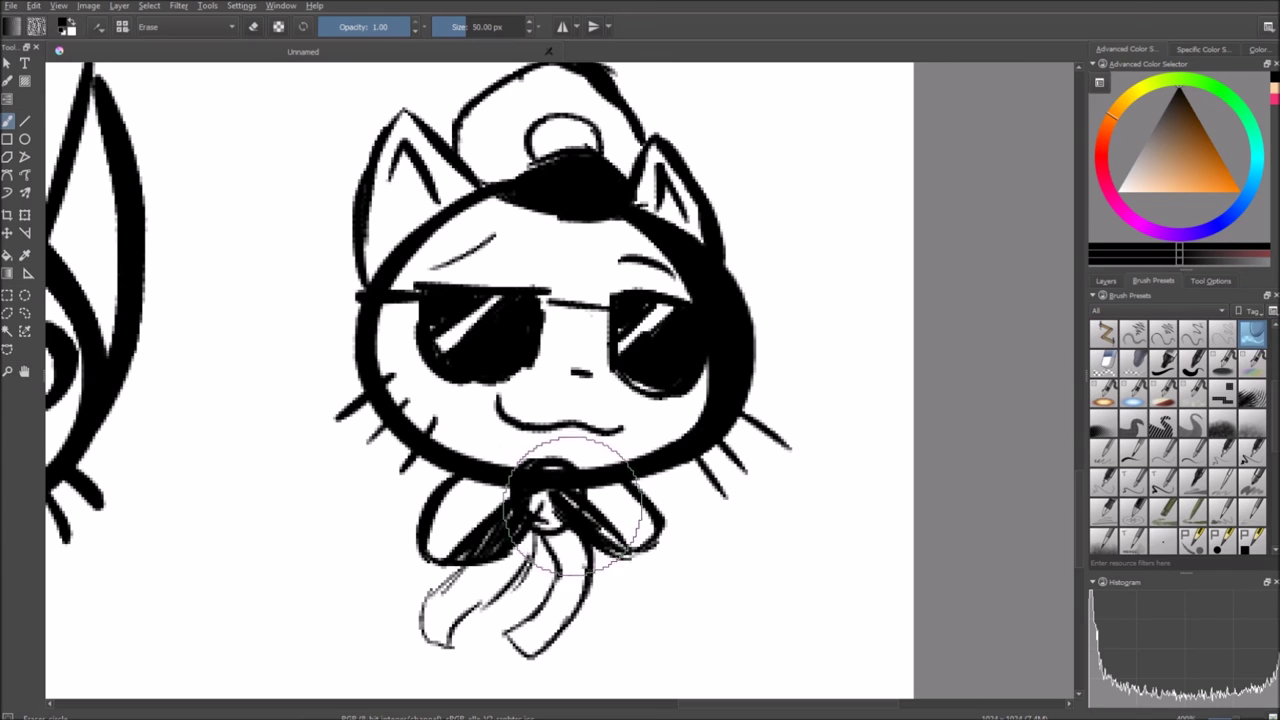
pyautogui.click(1106, 281)
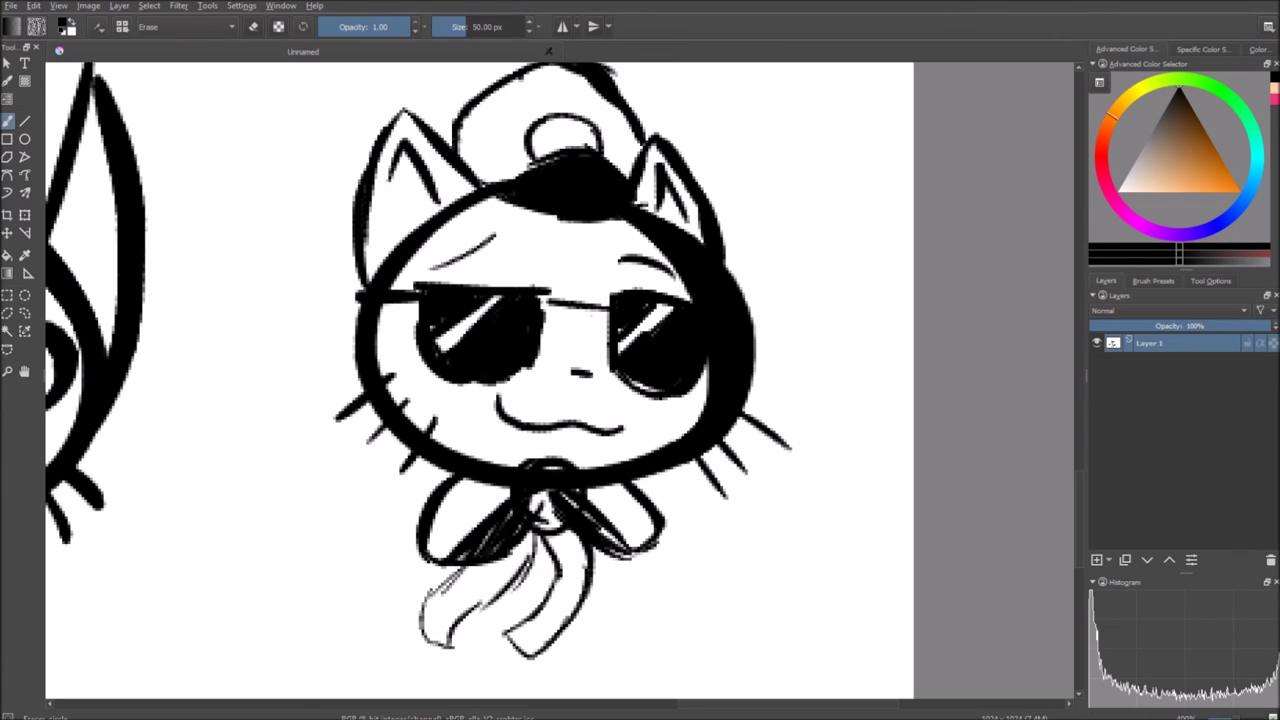
pyautogui.click(1153, 281)
# - Switch from the eraser back to the ink brush preset for drawing beside the large capped figure
pyautogui.moveTo(600, 350); pyautogui.dragTo(690, 432)
pyautogui.moveTo(693, 104)
pyautogui.mouseDown()
pyautogui.moveTo(706, 67)
pyautogui.moveTo(802, 174)
pyautogui.moveTo(887, 481)
pyautogui.mouseUp()
pyautogui.scroll(-4, 909, 357)
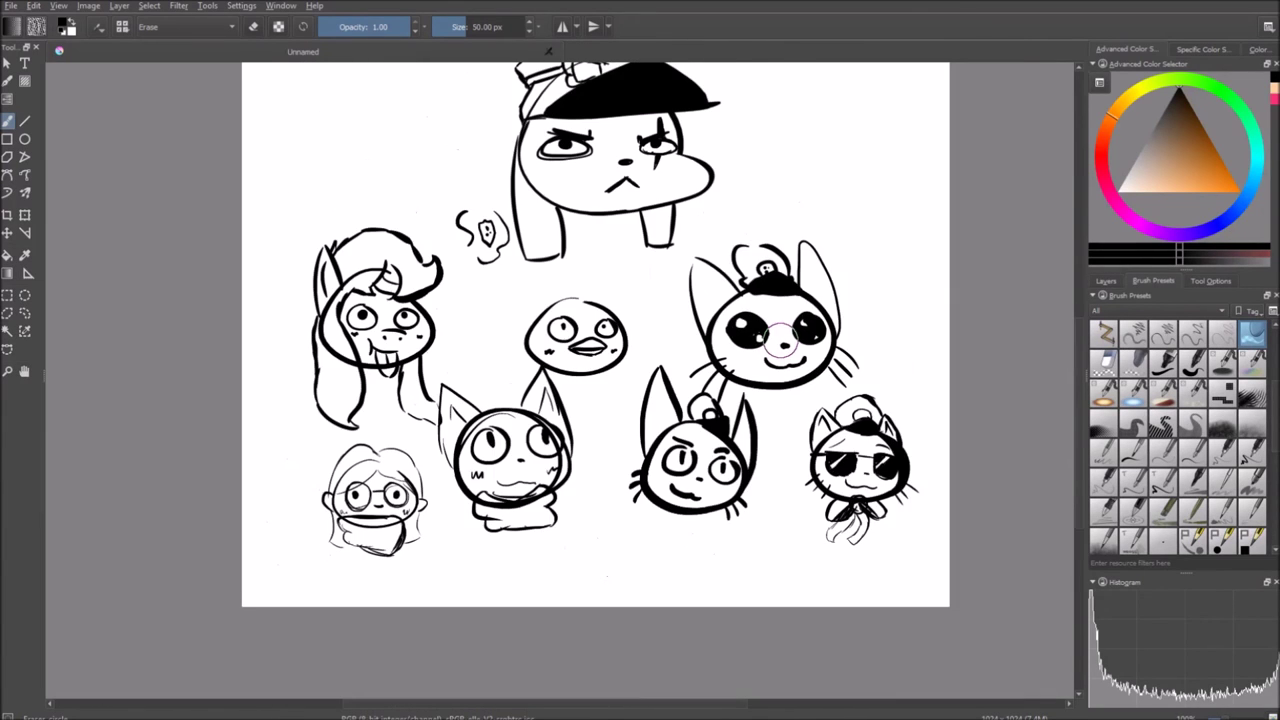
pyautogui.moveTo(781, 340); pyautogui.dragTo(716, 605)
pyautogui.moveTo(432, 353)
pyautogui.mouseDown()
pyautogui.moveTo(465, 166)
pyautogui.moveTo(525, 303)
pyautogui.moveTo(580, 383)
pyautogui.moveTo(625, 411)
pyautogui.mouseUp()
pyautogui.scroll(2, 582, 383)
pyautogui.scroll(-3, 680, 406)
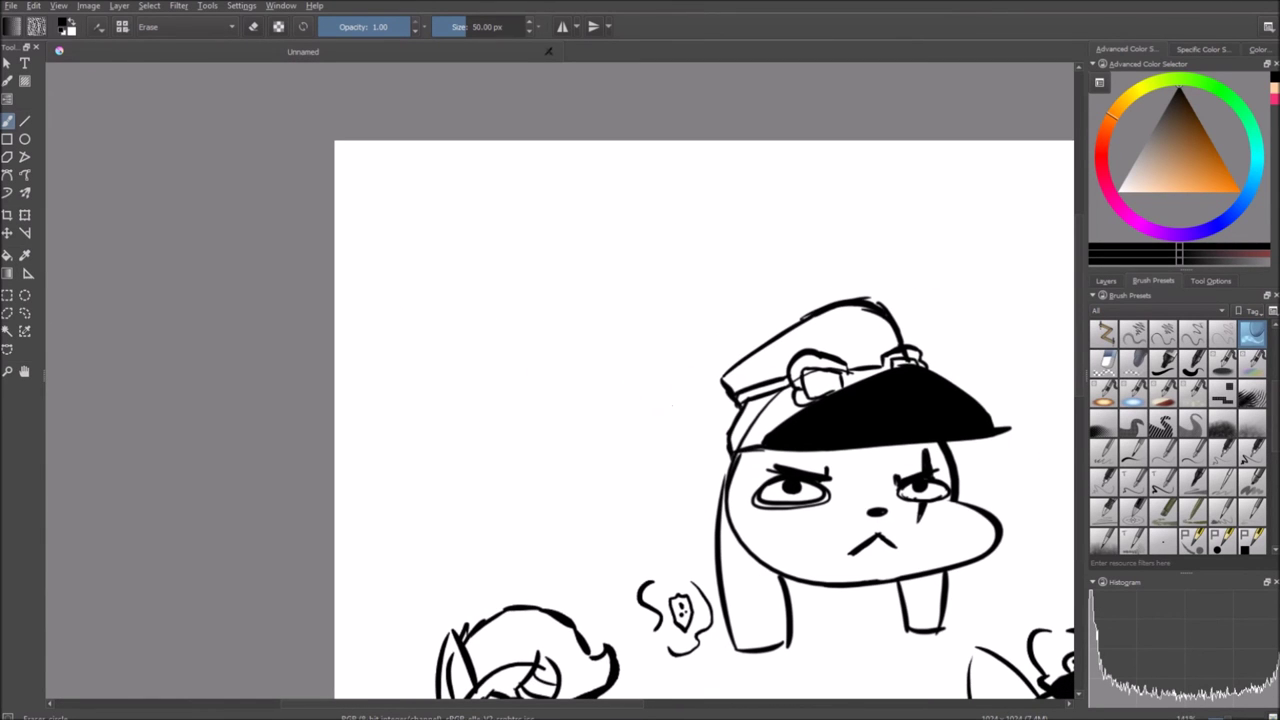
pyautogui.click(1163, 363)
pyautogui.click(1193, 363)
# - Try a thick round head outline in the blank area above the unicorn head
pyautogui.moveTo(400, 282); pyautogui.dragTo(386, 259)
pyautogui.hotkey('ctrl', 'z')
pyautogui.moveTo(514, 203)
pyautogui.mouseDown()
pyautogui.moveTo(545, 206)
pyautogui.moveTo(573, 305)
pyautogui.mouseUp()
pyautogui.hotkey('ctrl', 'z')
pyautogui.moveTo(546, 217)
pyautogui.mouseDown()
pyautogui.moveTo(560, 205)
pyautogui.moveTo(566, 351)
pyautogui.mouseUp()
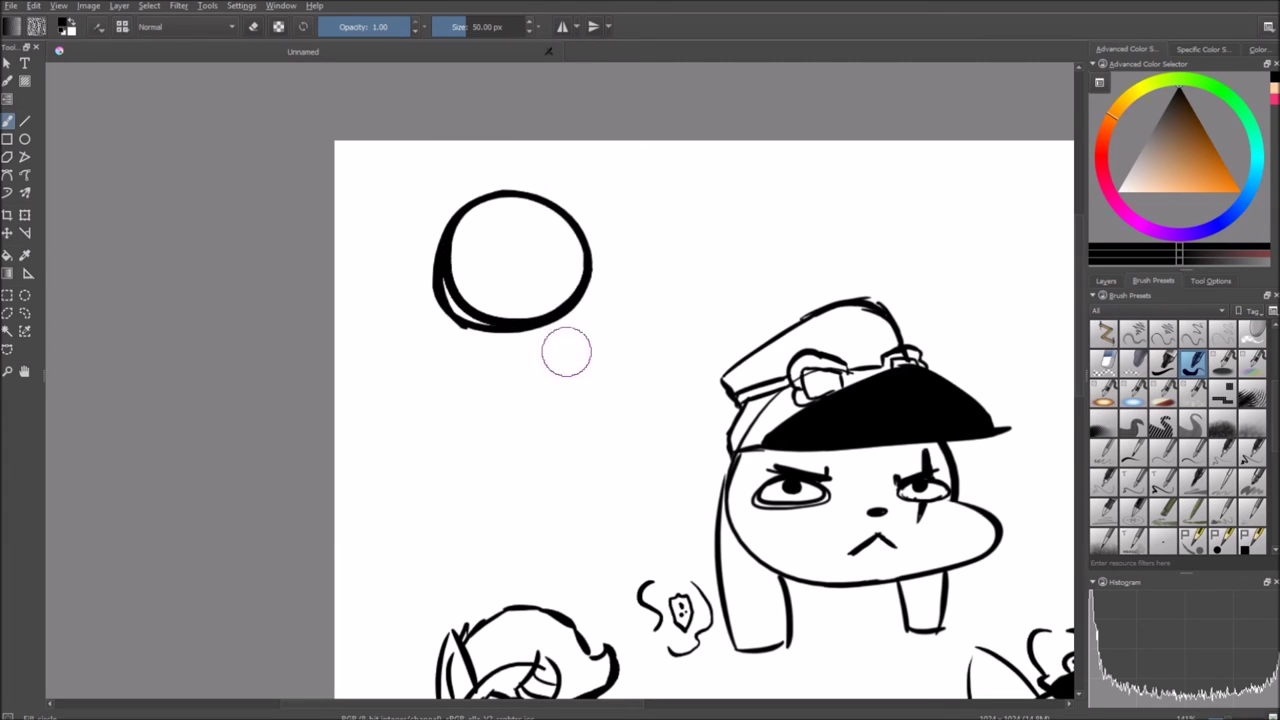
pyautogui.hotkey('ctrl', 'z')
pyautogui.moveTo(472, 216)
pyautogui.mouseDown()
pyautogui.moveTo(514, 206)
pyautogui.moveTo(523, 334)
pyautogui.mouseUp()
pyautogui.hotkey('ctrl', 'z')
pyautogui.moveTo(505, 194)
pyautogui.mouseDown()
pyautogui.moveTo(565, 335)
pyautogui.moveTo(525, 310)
pyautogui.moveTo(458, 200)
pyautogui.moveTo(552, 210)
pyautogui.mouseUp()
pyautogui.hotkey('ctrl', 'z')
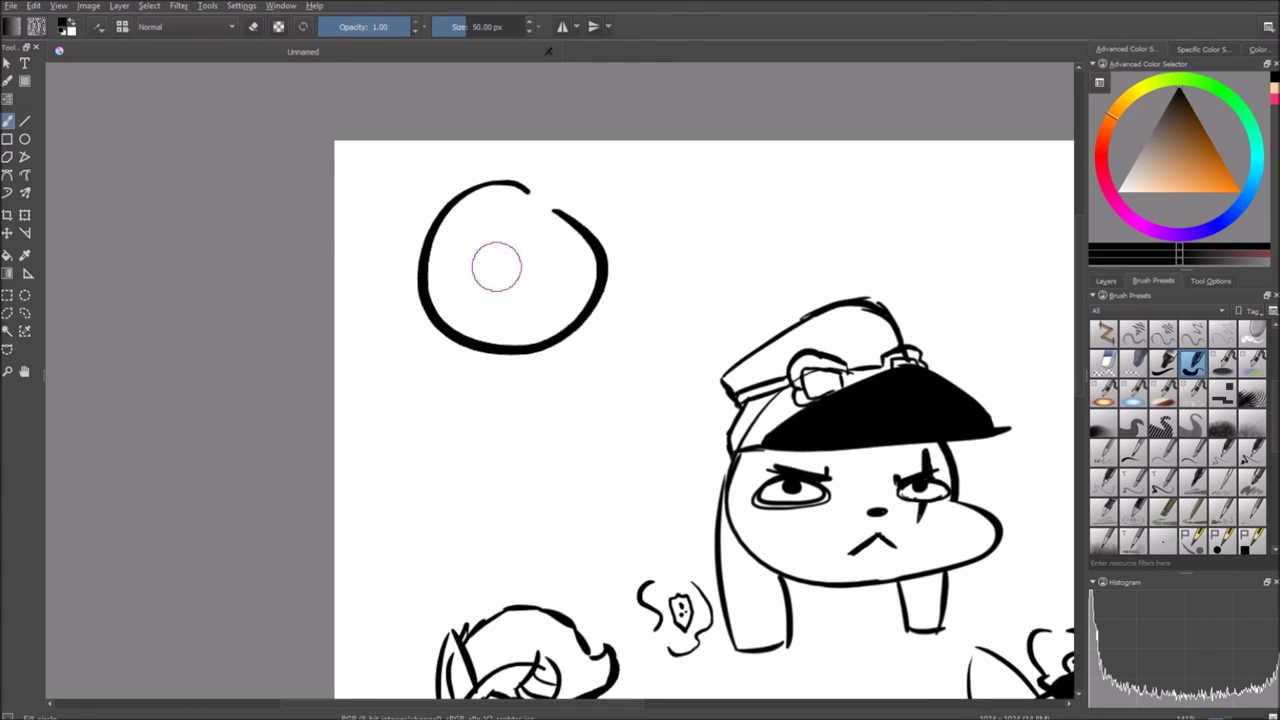
# - Try two overlapping round eyes with dot pupils and a small curved nose inside the round head
pyautogui.moveTo(511, 271); pyautogui.dragTo(540, 279)
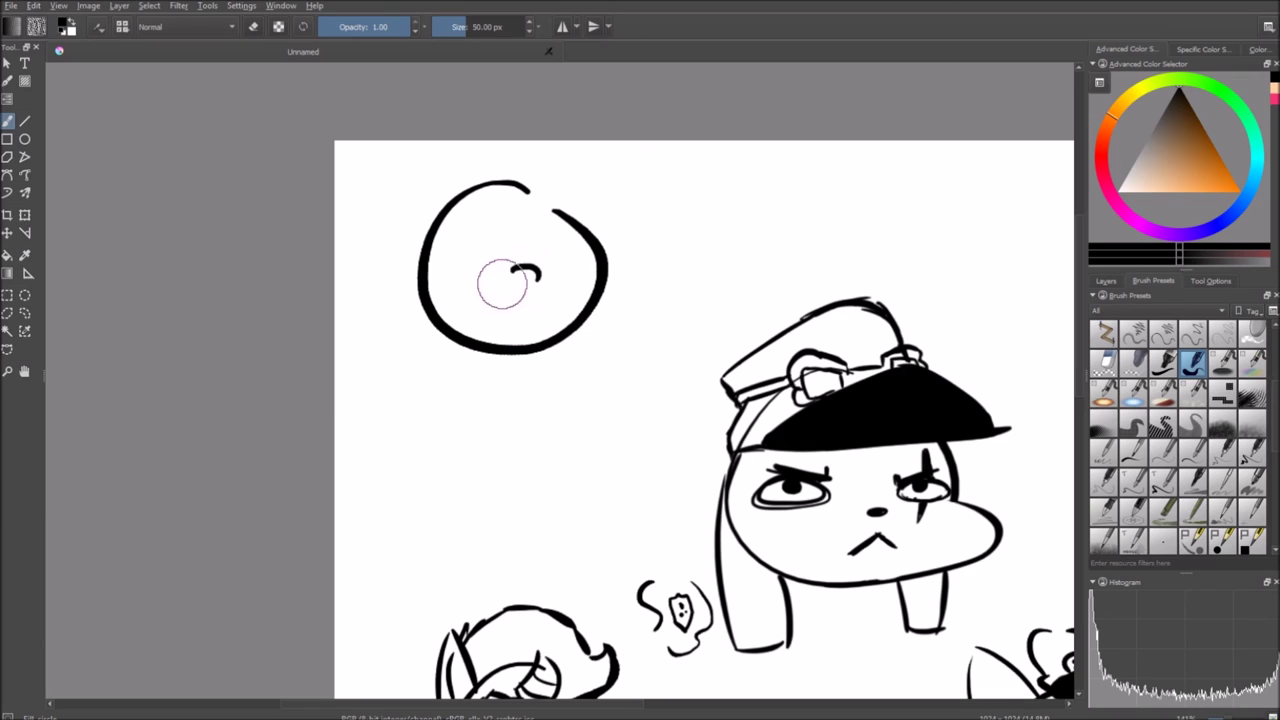
pyautogui.moveTo(479, 228)
pyautogui.mouseDown()
pyautogui.moveTo(500, 258)
pyautogui.moveTo(520, 240)
pyautogui.moveTo(472, 224)
pyautogui.moveTo(550, 233)
pyautogui.moveTo(548, 263)
pyautogui.mouseUp()
pyautogui.hotkey('ctrl', 'z')
pyautogui.click(483, 244)
pyautogui.click(531, 236)
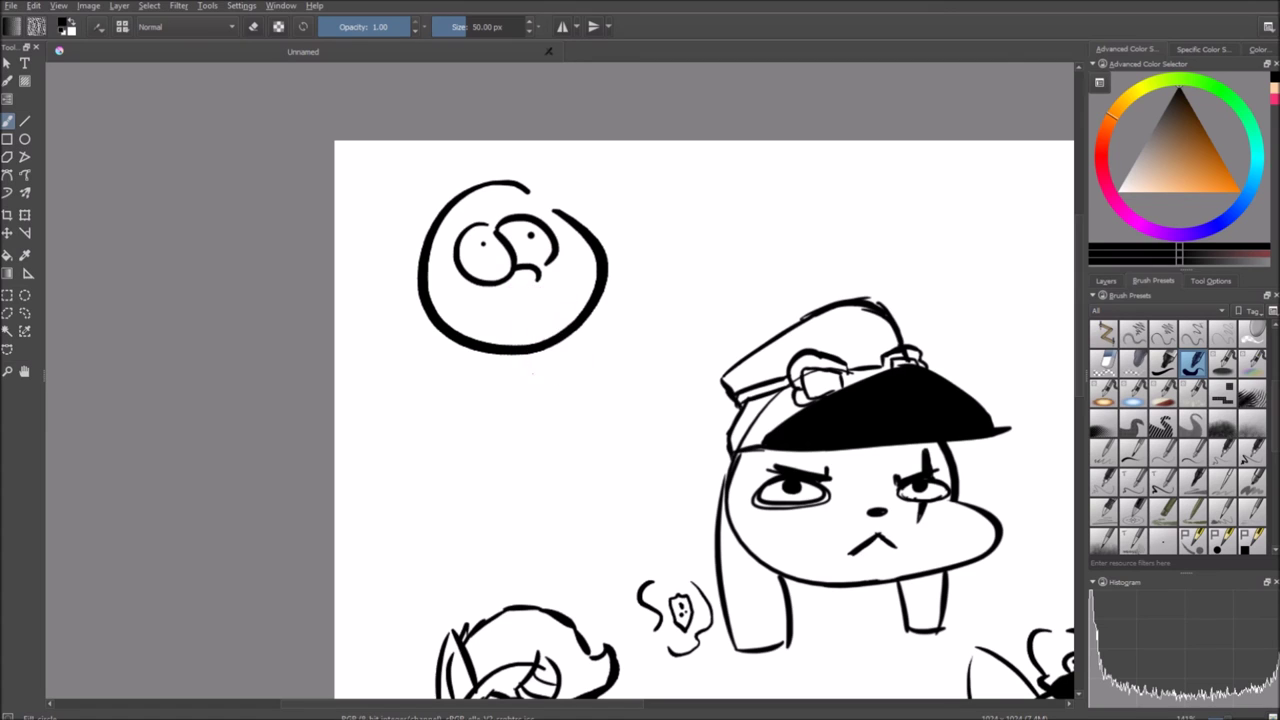
# - Undo the round head outline together with its eyes and nose
pyautogui.hotkey('ctrl', 'z')
pyautogui.hotkey('ctrl', 'z')
pyautogui.hotkey('ctrl', 'z')
pyautogui.hotkey('ctrl', 'z')
pyautogui.hotkey('ctrl', 'z')
pyautogui.hotkey('ctrl', 'z')
pyautogui.moveTo(514, 192)
pyautogui.mouseDown()
pyautogui.moveTo(509, 314)
pyautogui.moveTo(525, 192)
pyautogui.mouseUp()
pyautogui.hotkey('ctrl', 'z')
pyautogui.hotkey('ctrl', 'z')
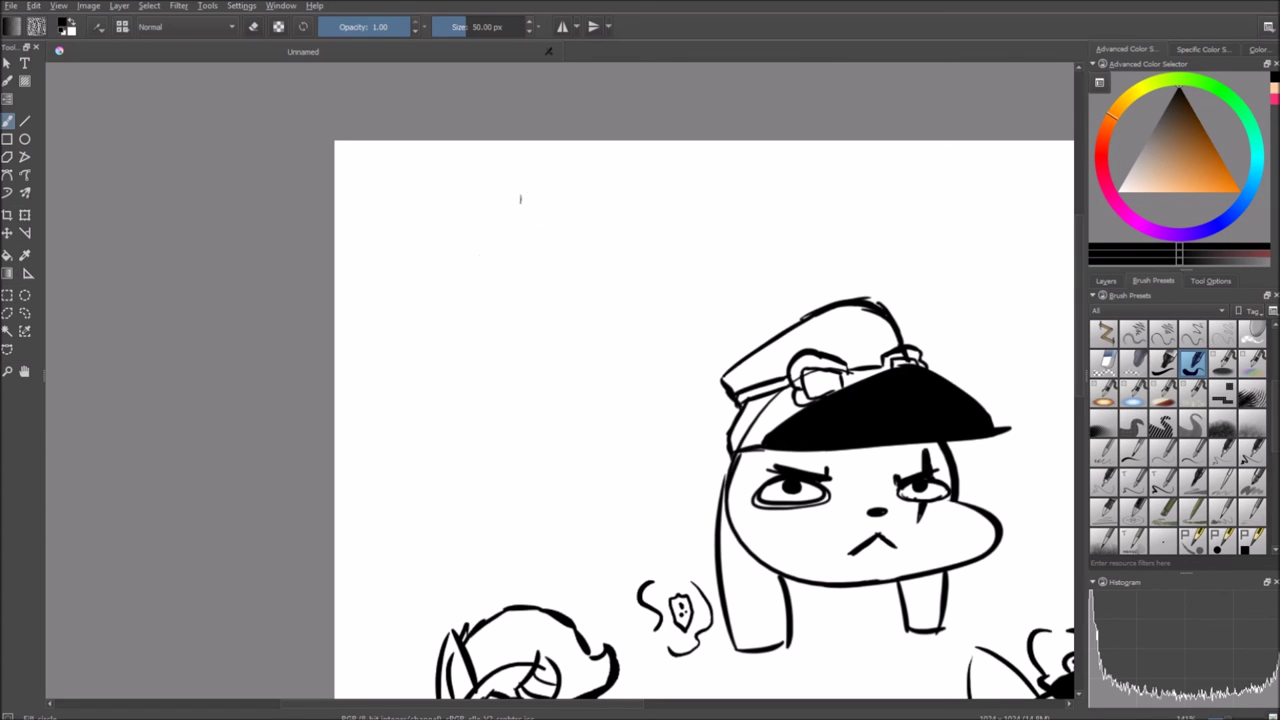
# - Try a tall teardrop-shaped head outline in the blank area with an 11.47 px brush
pyautogui.scroll(1, 609, 260)
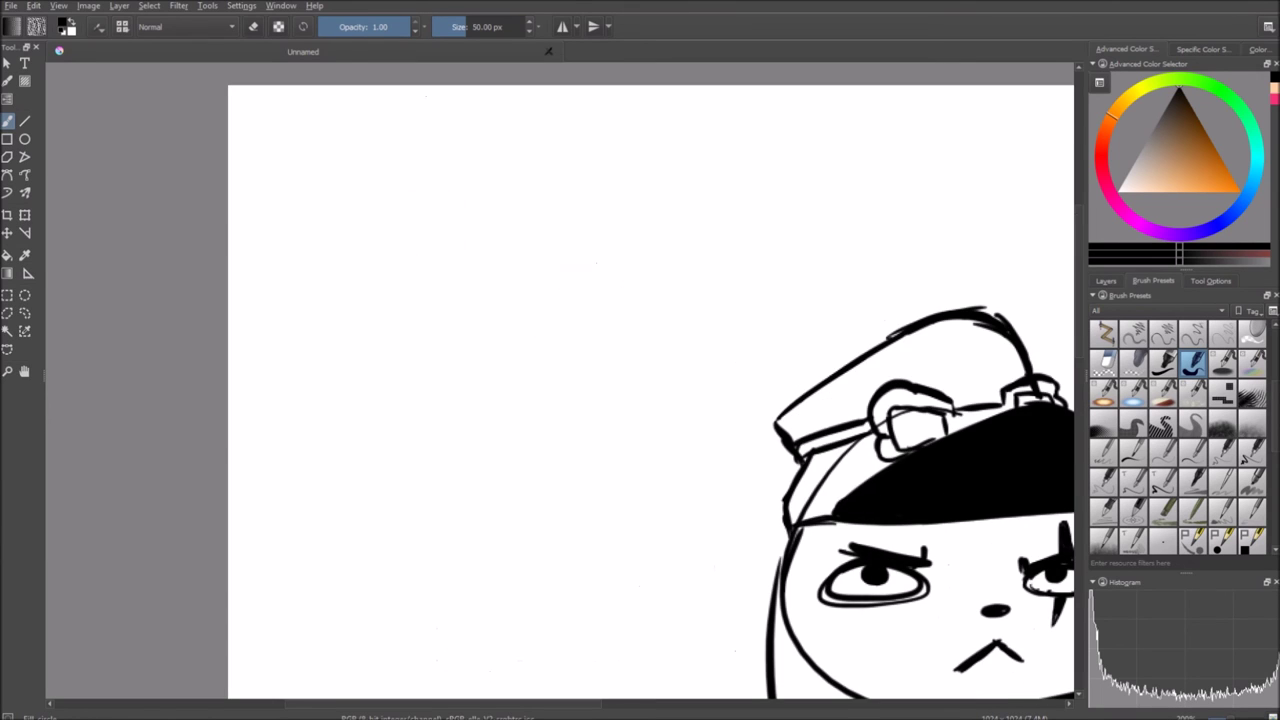
pyautogui.click(452, 27)
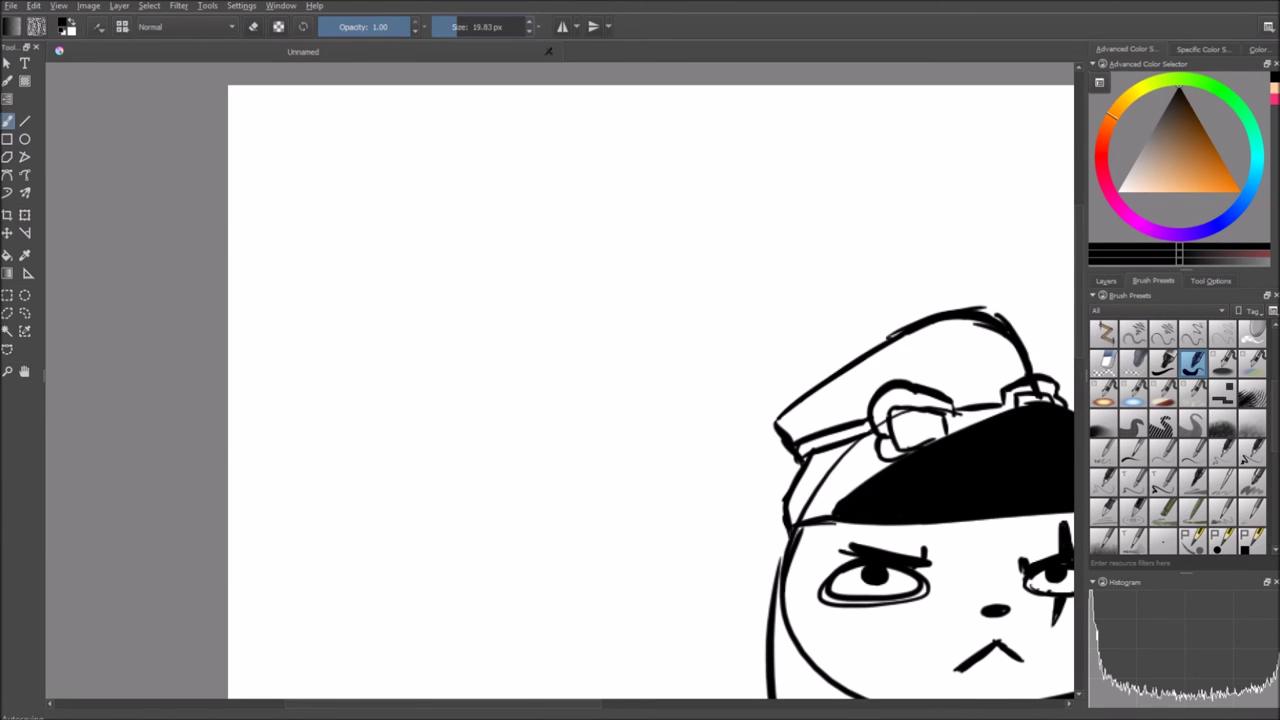
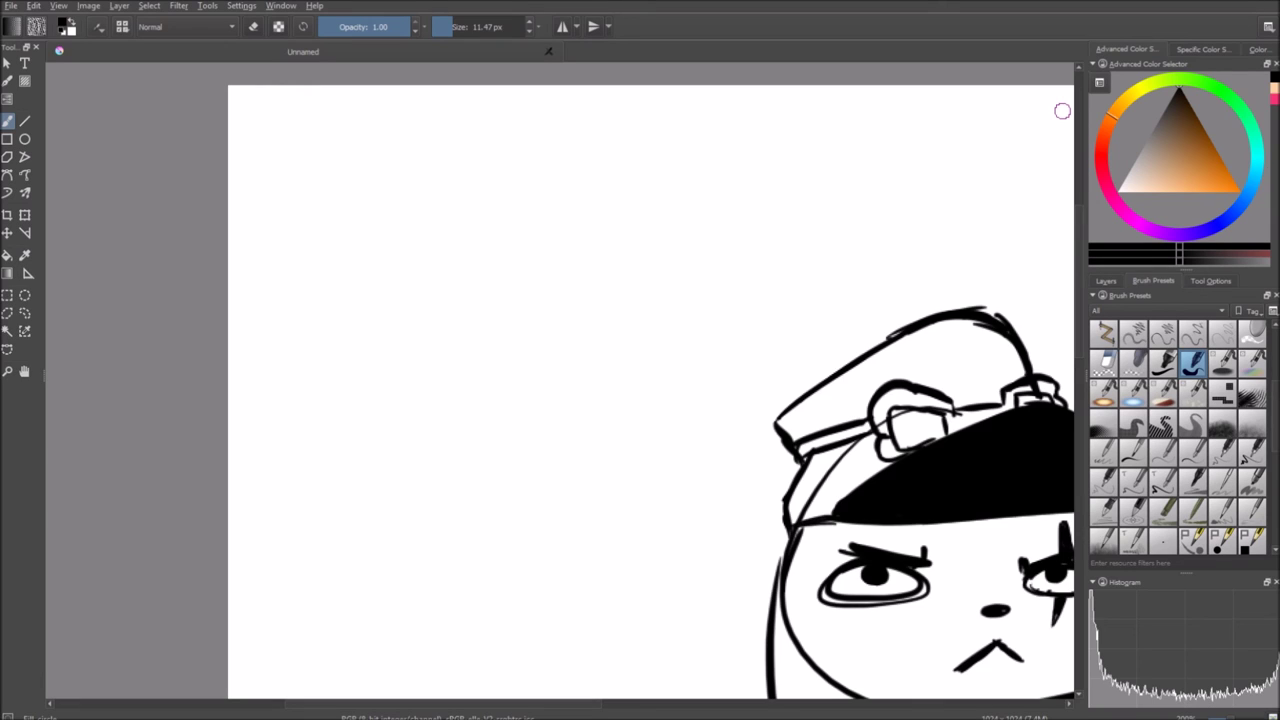
pyautogui.click(656, 140)
pyautogui.hotkey('ctrl', 'z')
pyautogui.moveTo(528, 222)
pyautogui.mouseDown()
pyautogui.moveTo(471, 287)
pyautogui.moveTo(540, 235)
pyautogui.mouseUp()
pyautogui.hotkey('ctrl', 'z')
pyautogui.moveTo(487, 150)
pyautogui.mouseDown()
pyautogui.moveTo(398, 416)
pyautogui.moveTo(462, 202)
pyautogui.mouseUp()
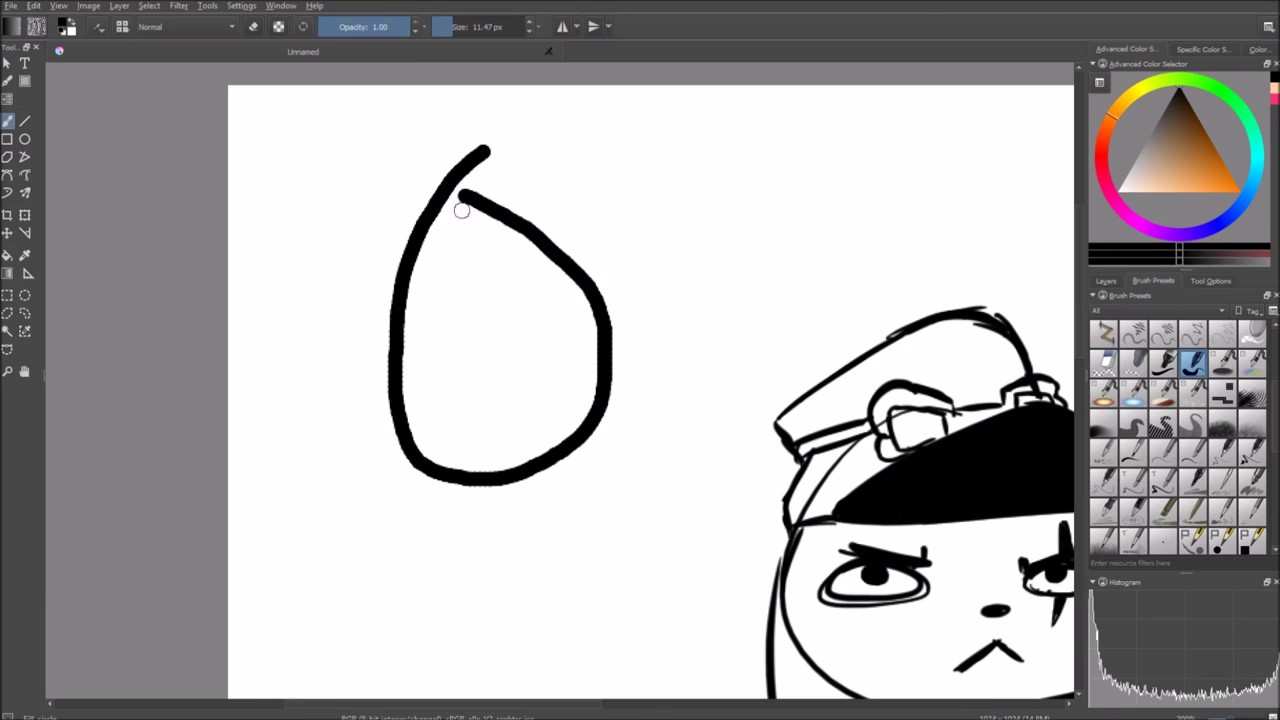
pyautogui.hotkey('ctrl', 'z')
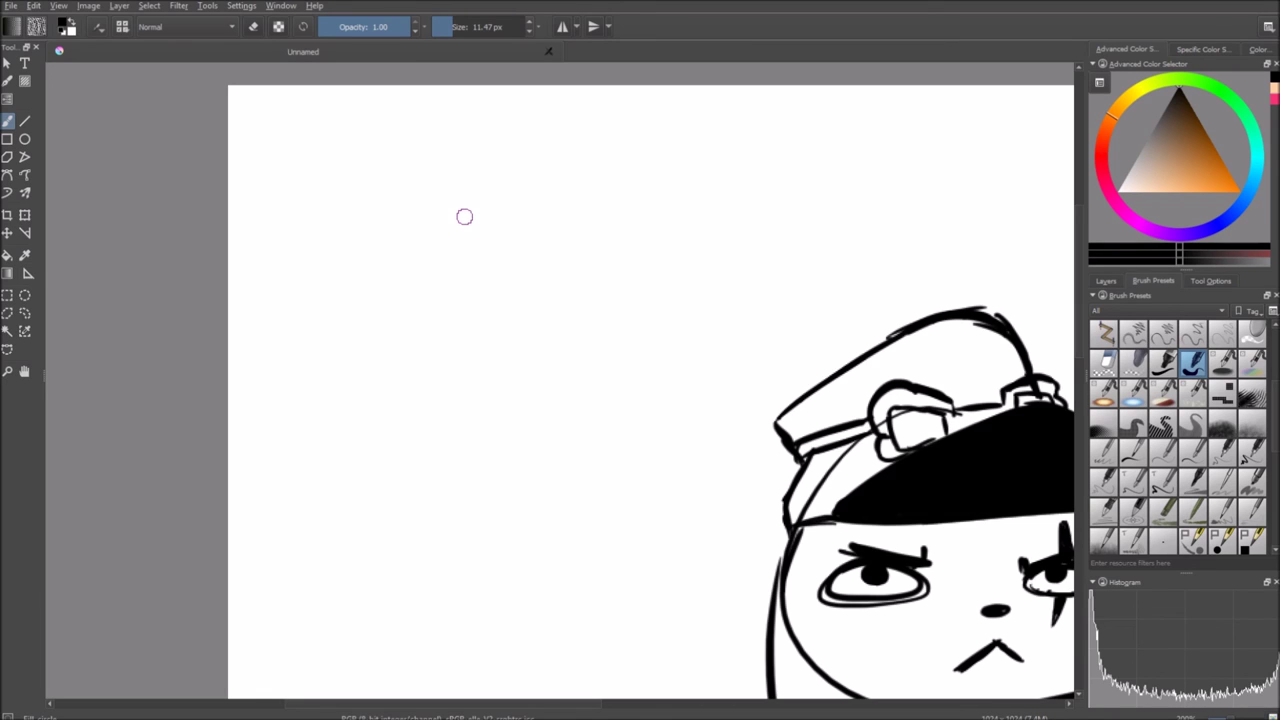
# - Set the brush size to 2.08 px and sketch a tall tilted oval head with a curved vertical center line
pyautogui.click(440, 27)
pyautogui.scroll(-1, 511, 174)
pyautogui.moveTo(482, 175)
pyautogui.mouseDown()
pyautogui.moveTo(458, 237)
pyautogui.moveTo(556, 282)
pyautogui.moveTo(484, 170)
pyautogui.moveTo(494, 324)
pyautogui.moveTo(536, 198)
pyautogui.moveTo(462, 246)
pyautogui.moveTo(558, 304)
pyautogui.moveTo(500, 158)
pyautogui.moveTo(468, 300)
pyautogui.moveTo(560, 284)
pyautogui.moveTo(490, 155)
pyautogui.moveTo(466, 306)
pyautogui.moveTo(562, 274)
pyautogui.moveTo(482, 156)
pyautogui.moveTo(496, 318)
pyautogui.moveTo(552, 214)
pyautogui.moveTo(444, 208)
pyautogui.moveTo(520, 332)
pyautogui.moveTo(540, 190)
pyautogui.moveTo(458, 286)
pyautogui.moveTo(571, 250)
pyautogui.moveTo(474, 198)
pyautogui.mouseUp()
pyautogui.scroll(2, 512, 285)
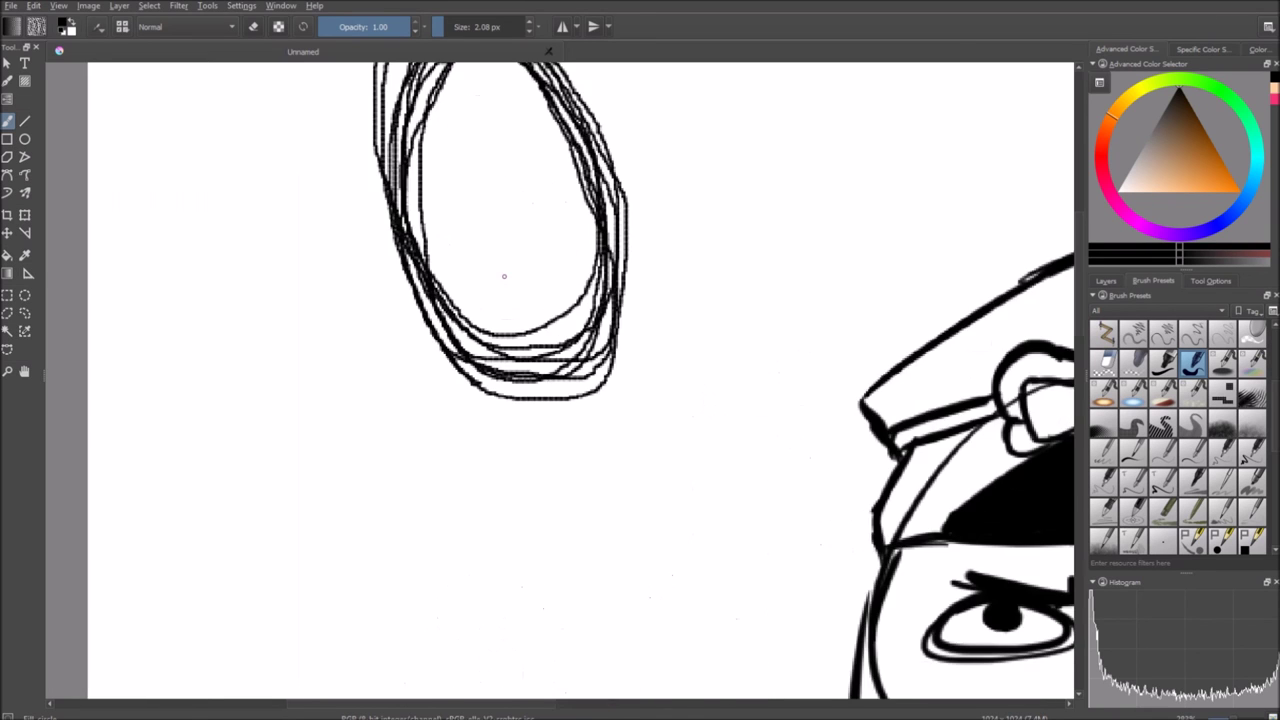
pyautogui.scroll(-1, 506, 275)
pyautogui.moveTo(506, 275)
pyautogui.mouseDown()
pyautogui.moveTo(525, 337)
pyautogui.moveTo(515, 330)
pyautogui.mouseUp()
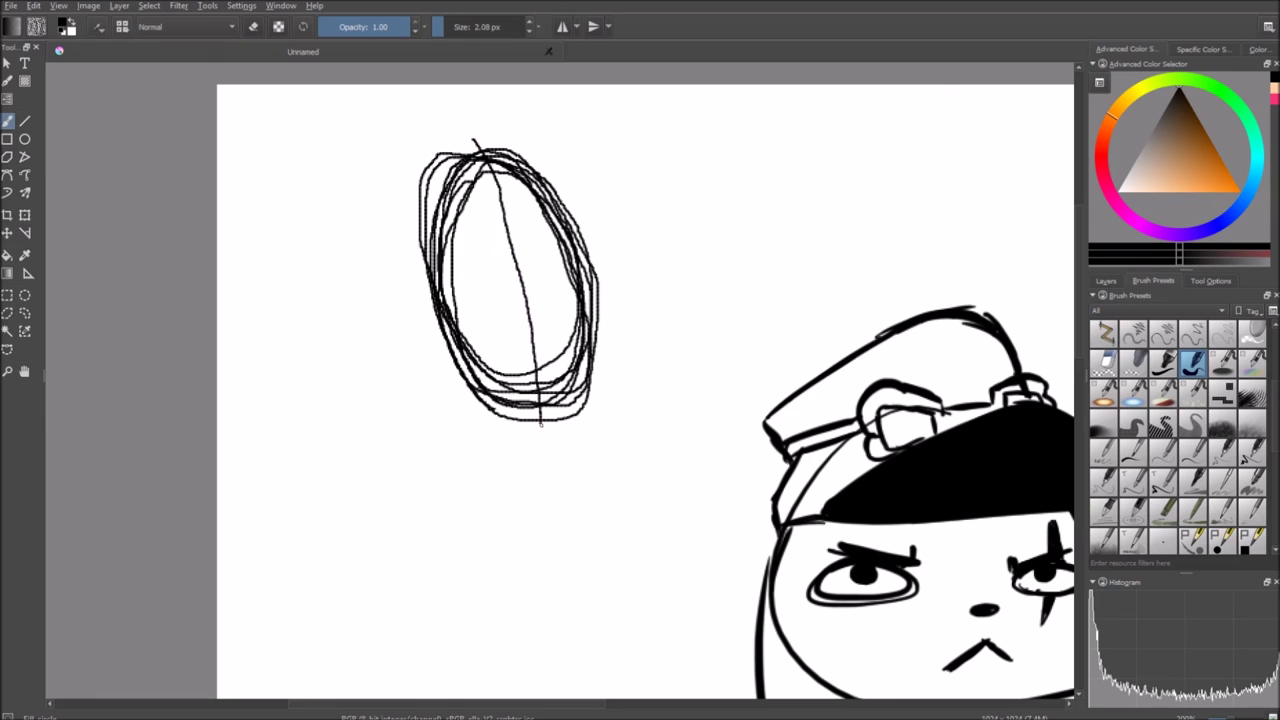
# - Sketch a pointed chin below the oval and an angular jaw outline running up both sides of the head
pyautogui.moveTo(492, 402)
pyautogui.mouseDown()
pyautogui.moveTo(545, 440)
pyautogui.moveTo(560, 440)
pyautogui.moveTo(578, 392)
pyautogui.moveTo(588, 406)
pyautogui.moveTo(555, 412)
pyautogui.mouseUp()
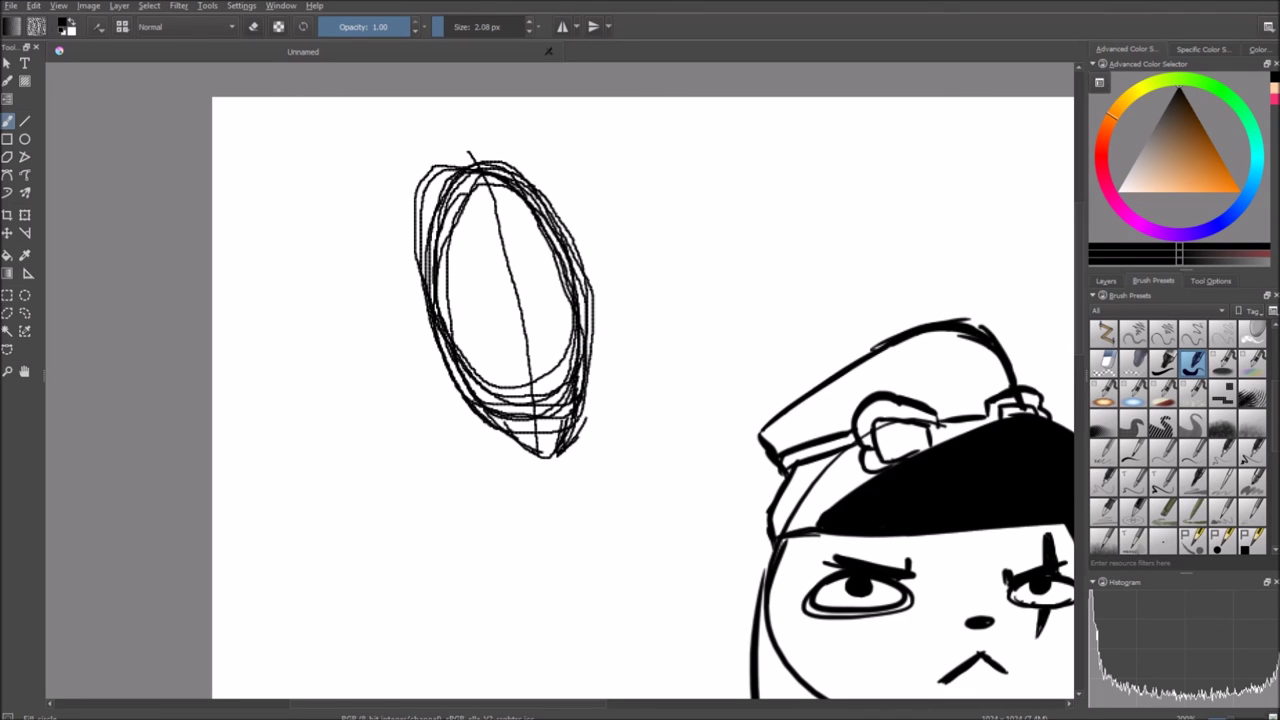
pyautogui.scroll(2, 608, 458)
pyautogui.moveTo(608, 458); pyautogui.dragTo(606, 470)
pyautogui.moveTo(355, 340)
pyautogui.mouseDown()
pyautogui.moveTo(391, 420)
pyautogui.moveTo(482, 464)
pyautogui.mouseUp()
pyautogui.moveTo(404, 416)
pyautogui.mouseDown()
pyautogui.moveTo(516, 474)
pyautogui.moveTo(592, 386)
pyautogui.mouseUp()
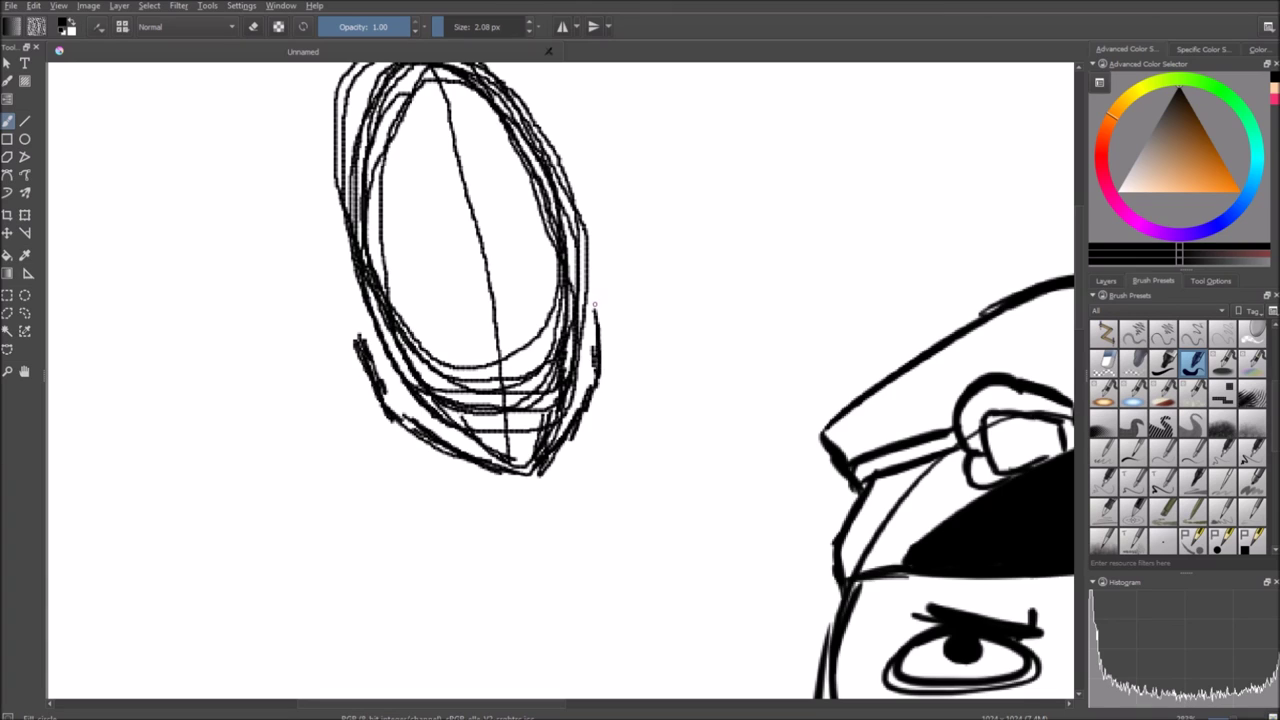
pyautogui.moveTo(600, 312); pyautogui.dragTo(594, 250)
# - Draw a tall pointed ear rising from the jaw outline on the left side of the oval head
pyautogui.moveTo(354, 302); pyautogui.dragTo(306, 271)
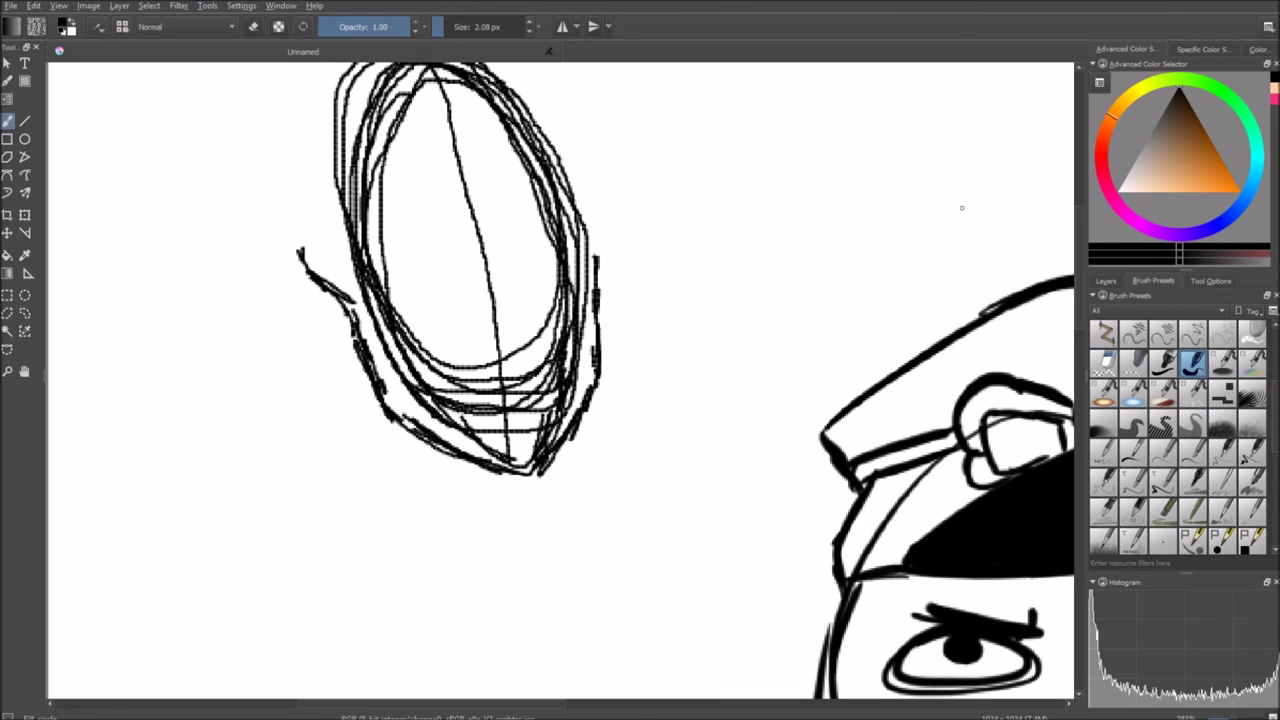
pyautogui.moveTo(668, 271); pyautogui.dragTo(710, 519)
pyautogui.moveTo(343, 484)
pyautogui.mouseDown()
pyautogui.moveTo(335, 337)
pyautogui.moveTo(320, 313)
pyautogui.moveTo(379, 379)
pyautogui.mouseUp()
pyautogui.moveTo(325, 318); pyautogui.dragTo(348, 408)
pyautogui.moveTo(328, 348); pyautogui.dragTo(340, 424)
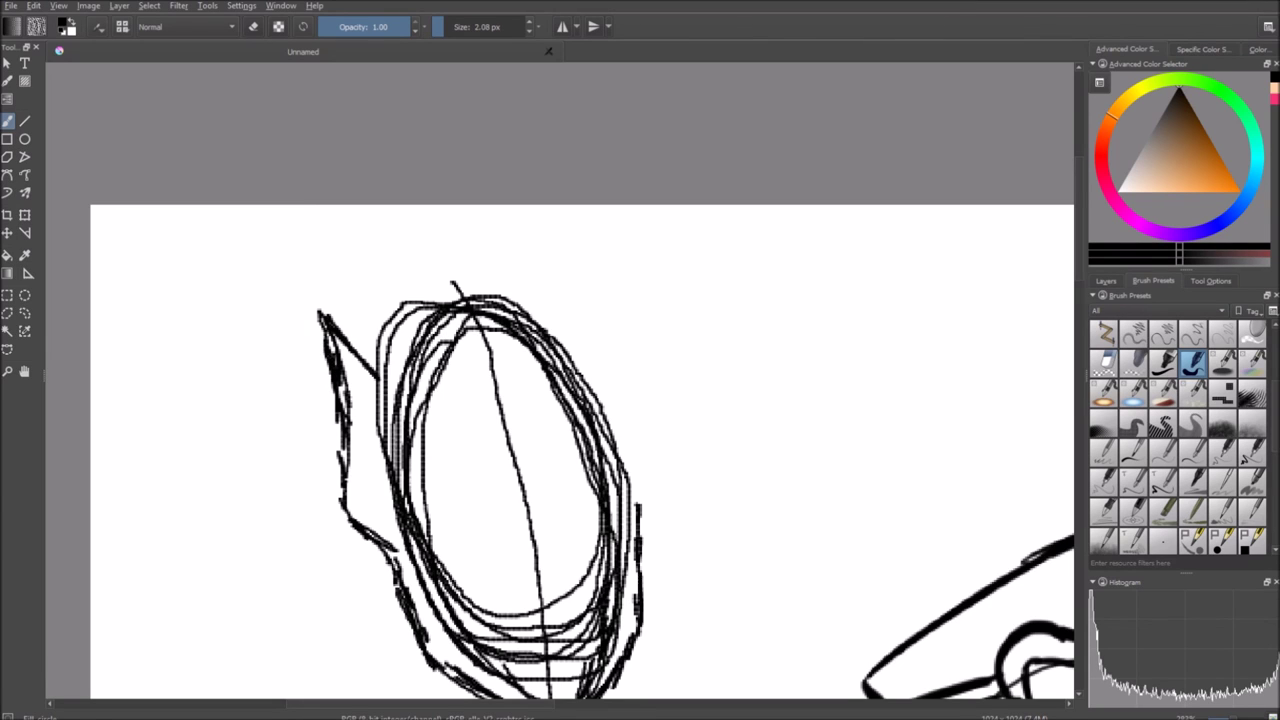
# - Draw an angular V-shaped line across the lower face and a curved line across the forehead
pyautogui.moveTo(386, 398); pyautogui.dragTo(377, 452)
pyautogui.moveTo(386, 392)
pyautogui.mouseDown()
pyautogui.moveTo(372, 478)
pyautogui.moveTo(392, 494)
pyautogui.mouseUp()
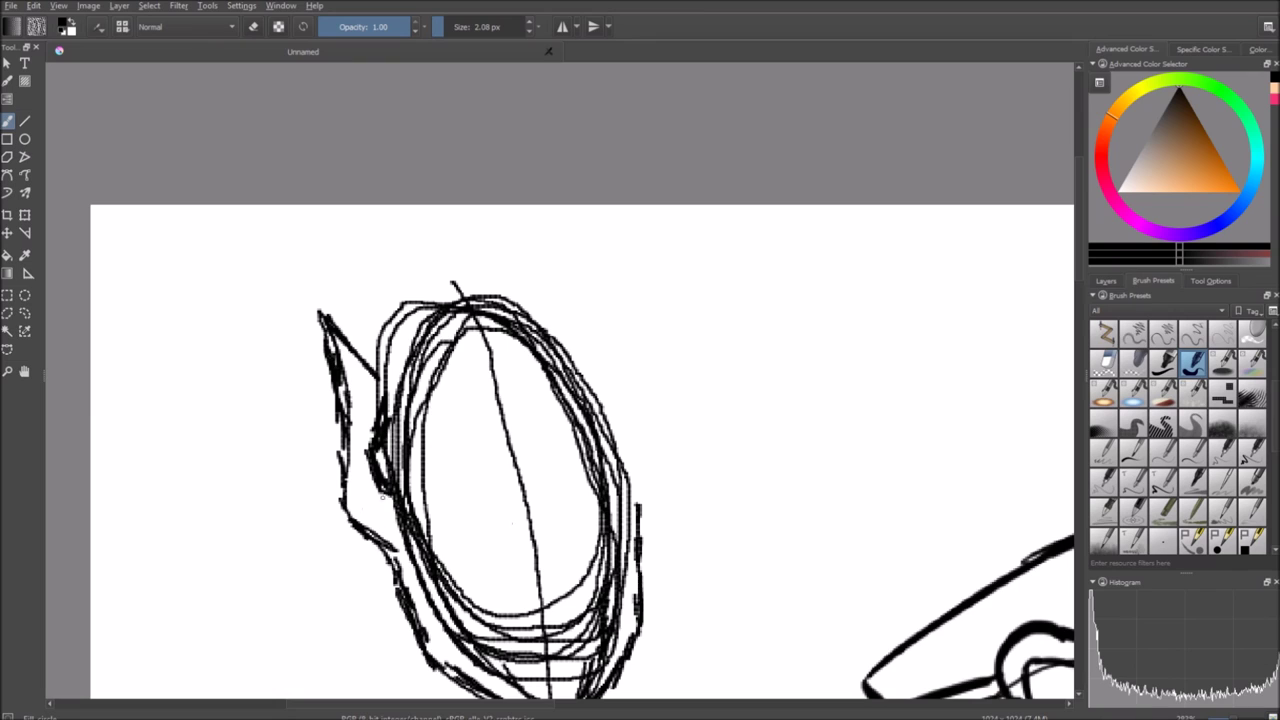
pyautogui.moveTo(400, 495)
pyautogui.mouseDown()
pyautogui.moveTo(540, 562)
pyautogui.moveTo(588, 485)
pyautogui.mouseUp()
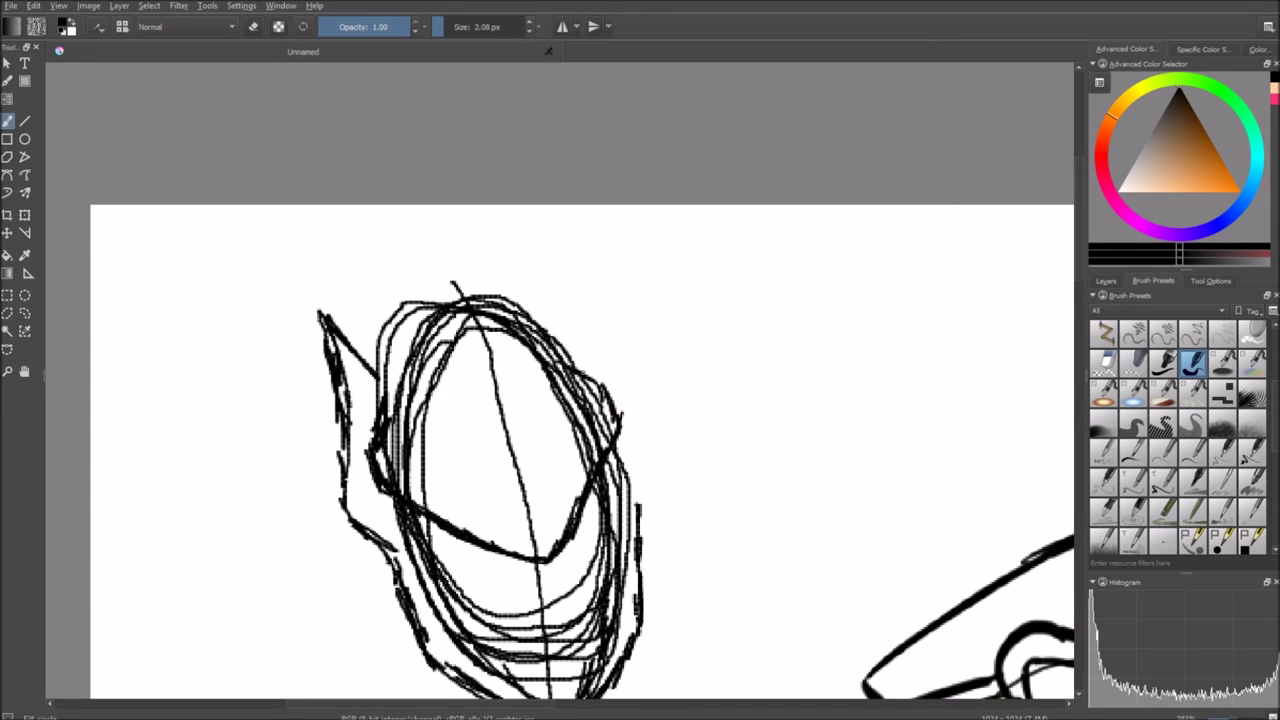
pyautogui.moveTo(534, 378)
pyautogui.mouseDown()
pyautogui.moveTo(508, 397)
pyautogui.moveTo(531, 396)
pyautogui.moveTo(412, 398)
pyautogui.mouseUp()
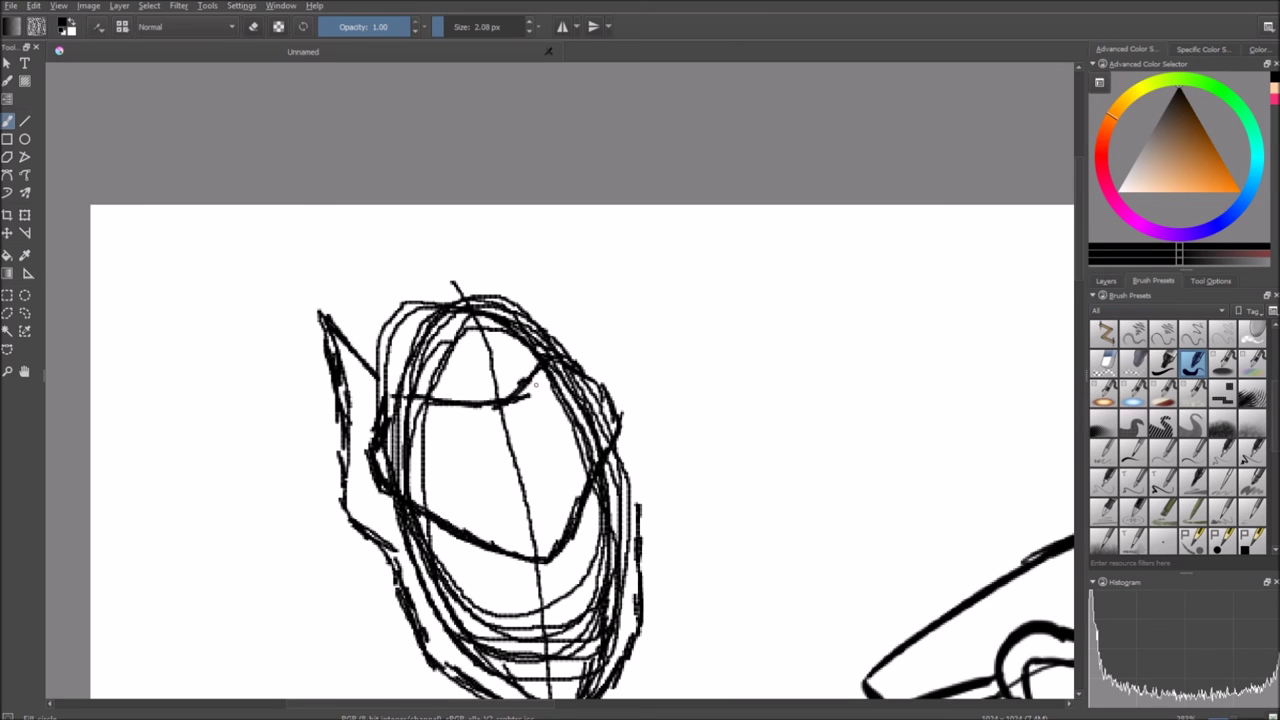
# - Draw a second V-shaped line just below the first one to form a band across the lower face
pyautogui.moveTo(543, 569); pyautogui.dragTo(488, 453)
pyautogui.scroll(1, 488, 430)
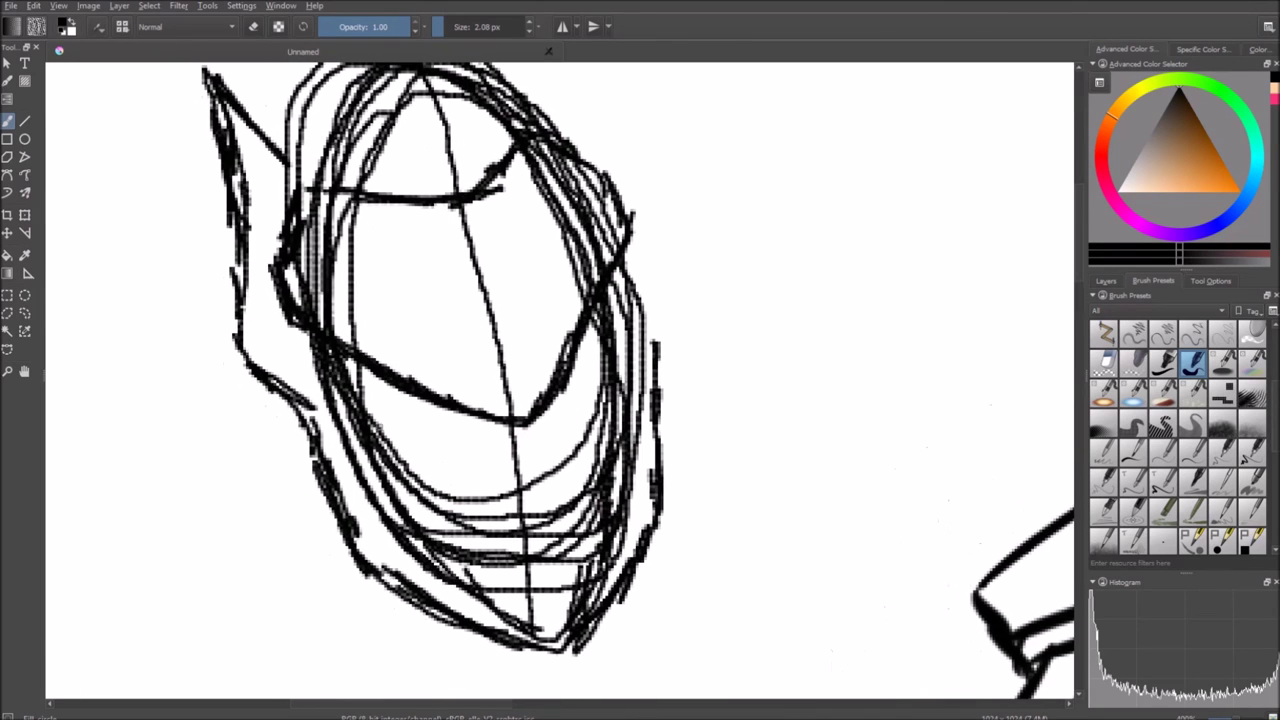
pyautogui.moveTo(326, 359)
pyautogui.mouseDown()
pyautogui.moveTo(443, 425)
pyautogui.moveTo(535, 450)
pyautogui.moveTo(628, 298)
pyautogui.mouseUp()
pyautogui.moveTo(602, 347); pyautogui.dragTo(631, 276)
pyautogui.moveTo(546, 487); pyautogui.dragTo(514, 495)
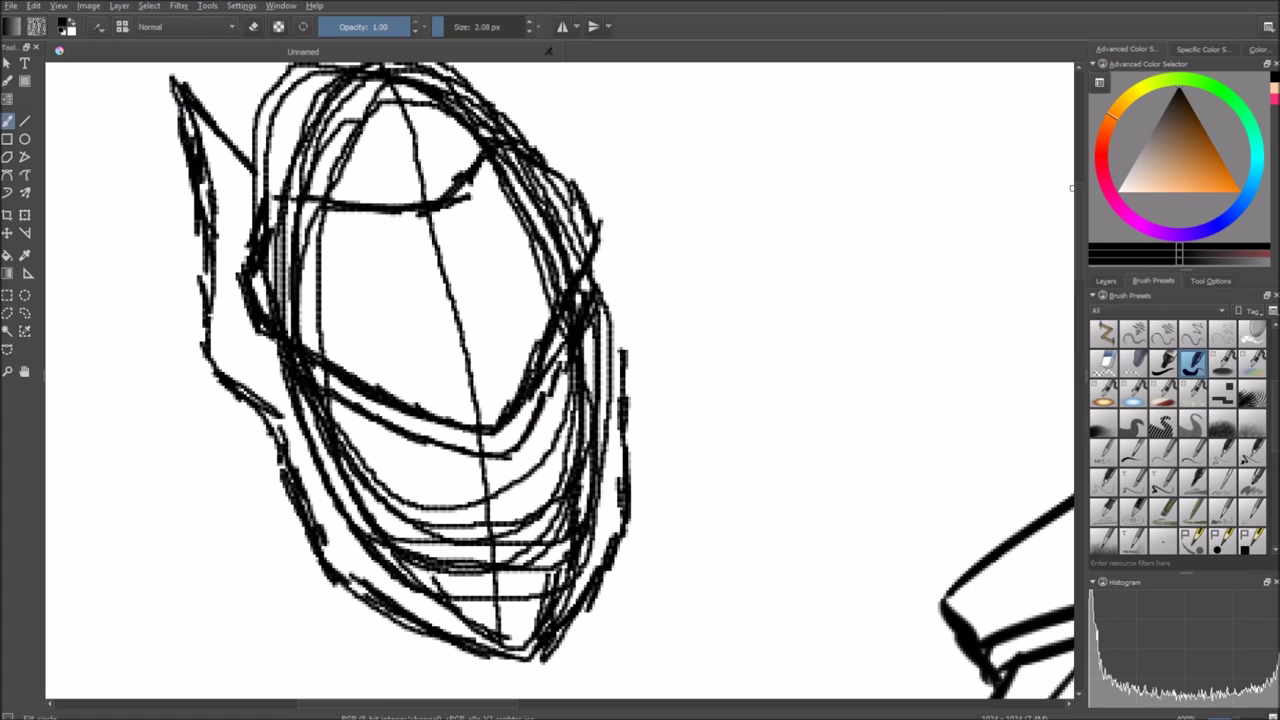
pyautogui.moveTo(514, 495); pyautogui.dragTo(501, 475)
# - Extend the right jaw outline upward and draw a matching tall pointed ear on that side of the head
pyautogui.moveTo(606, 337); pyautogui.dragTo(612, 256)
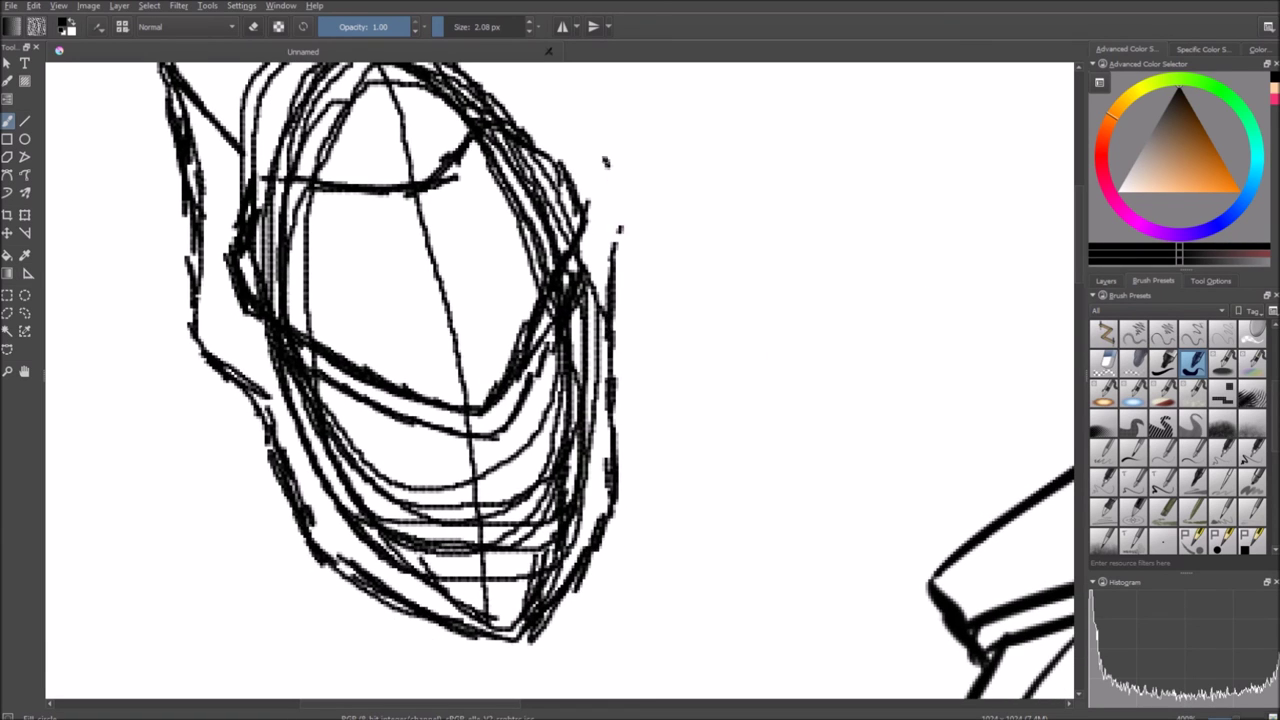
pyautogui.moveTo(608, 148)
pyautogui.mouseDown()
pyautogui.moveTo(639, 313)
pyautogui.moveTo(617, 222)
pyautogui.mouseUp()
pyautogui.moveTo(627, 256); pyautogui.dragTo(586, 152)
pyautogui.moveTo(586, 152)
pyautogui.mouseDown()
pyautogui.moveTo(593, 295)
pyautogui.moveTo(660, 378)
pyautogui.moveTo(645, 272)
pyautogui.moveTo(612, 184)
pyautogui.moveTo(590, 224)
pyautogui.moveTo(598, 298)
pyautogui.moveTo(442, 236)
pyautogui.moveTo(340, 276)
pyautogui.moveTo(285, 330)
pyautogui.moveTo(334, 264)
pyautogui.moveTo(516, 215)
pyautogui.moveTo(414, 245)
pyautogui.moveTo(295, 330)
pyautogui.moveTo(522, 232)
pyautogui.mouseUp()
pyautogui.scroll(-1, 522, 232)
pyautogui.scroll(-3, 514, 213)
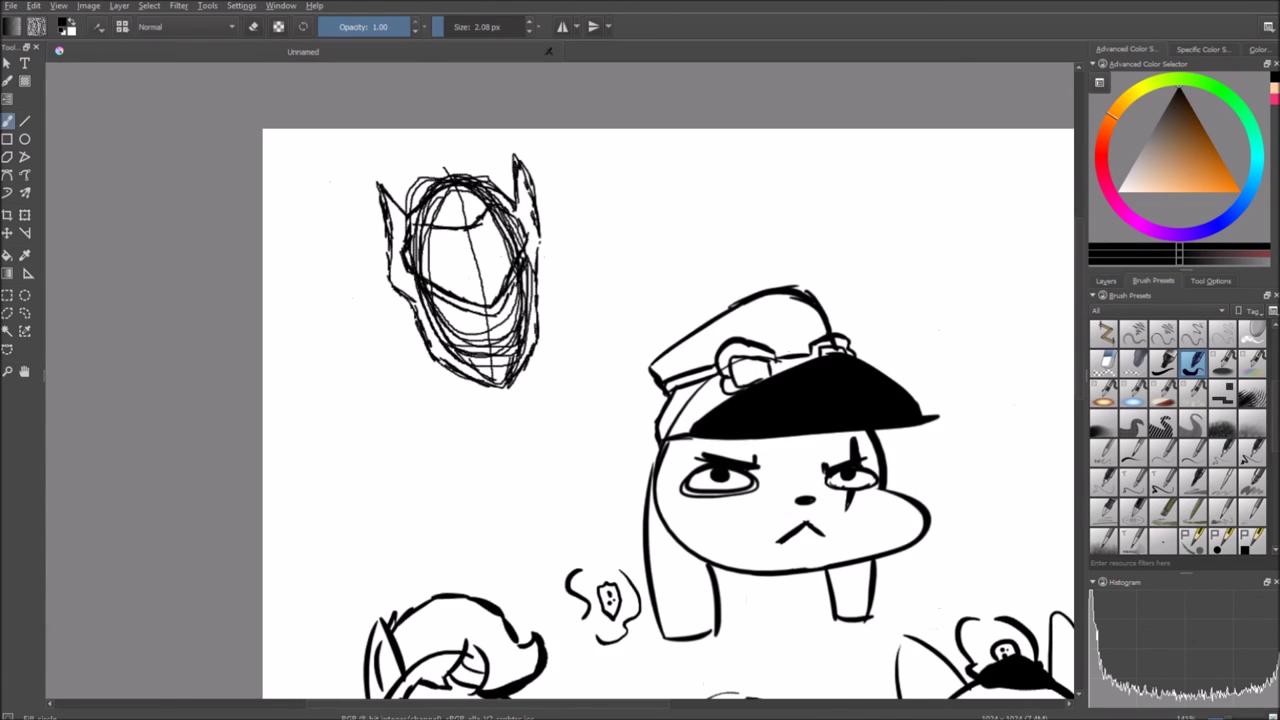
# - Shade the top of the head above the forehead line and add short vertical strokes on the face
pyautogui.scroll(4, 460, 200)
pyautogui.moveTo(465, 256)
pyautogui.mouseDown()
pyautogui.moveTo(502, 229)
pyautogui.moveTo(496, 197)
pyautogui.moveTo(412, 192)
pyautogui.moveTo(384, 219)
pyautogui.moveTo(462, 220)
pyautogui.moveTo(420, 235)
pyautogui.moveTo(455, 215)
pyautogui.moveTo(490, 230)
pyautogui.moveTo(472, 200)
pyautogui.mouseUp()
pyautogui.scroll(-2, 424, 231)
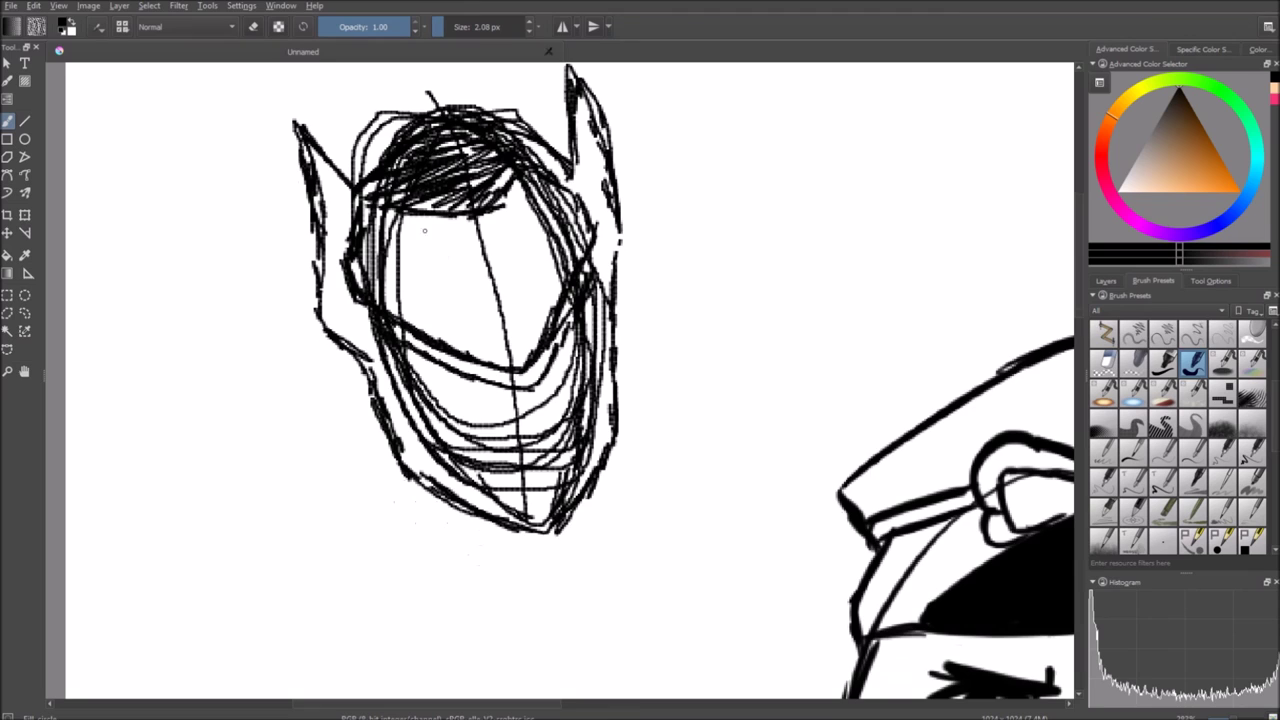
pyautogui.moveTo(426, 251); pyautogui.dragTo(431, 309)
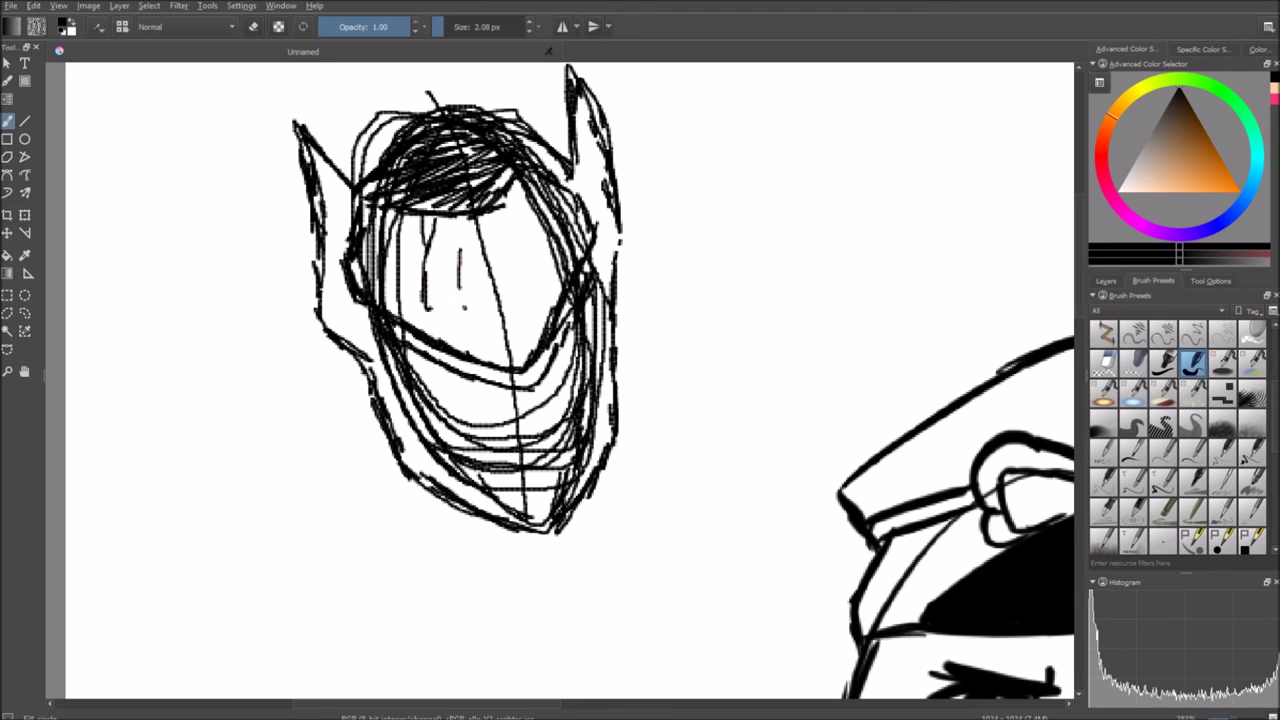
# - Shade the band between the two V-shaped lines across the lower face with short hatching strokes
pyautogui.moveTo(475, 406); pyautogui.dragTo(467, 395)
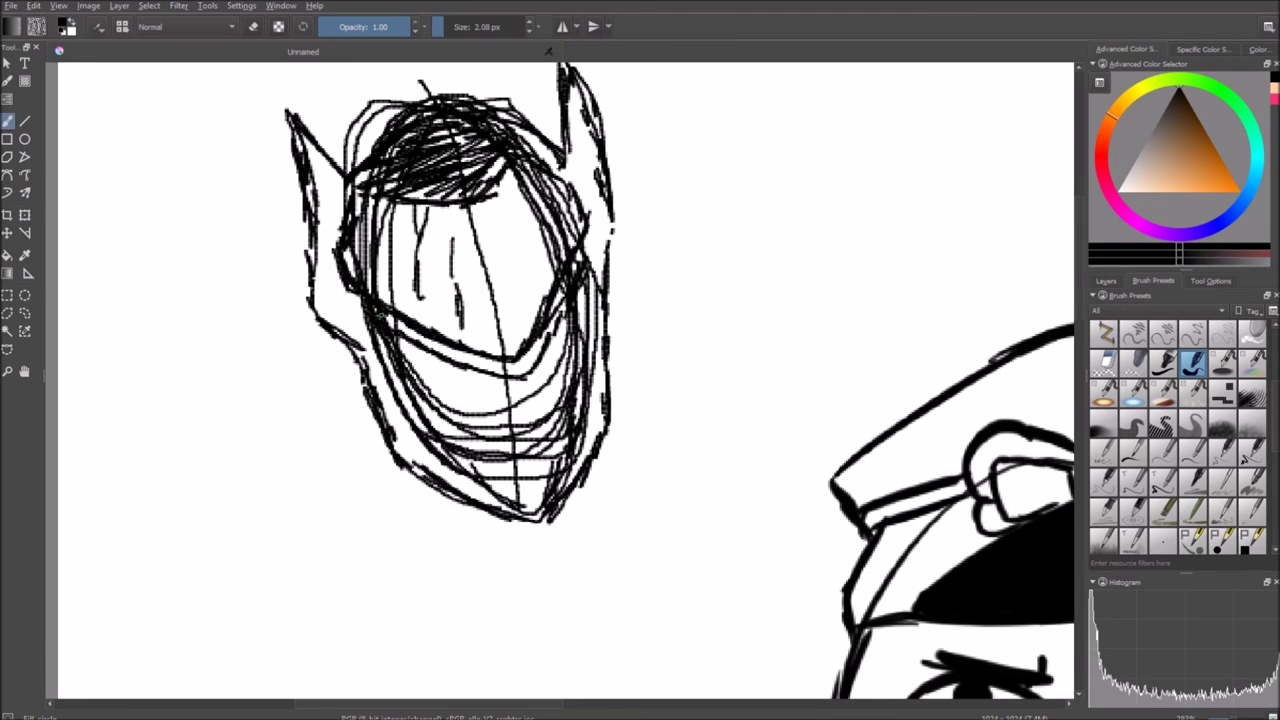
pyautogui.moveTo(393, 328)
pyautogui.mouseDown()
pyautogui.moveTo(434, 376)
pyautogui.moveTo(494, 390)
pyautogui.moveTo(523, 391)
pyautogui.moveTo(556, 350)
pyautogui.mouseUp()
pyautogui.moveTo(541, 376); pyautogui.dragTo(569, 312)
pyautogui.moveTo(544, 362); pyautogui.dragTo(569, 314)
pyautogui.moveTo(535, 386); pyautogui.dragTo(573, 326)
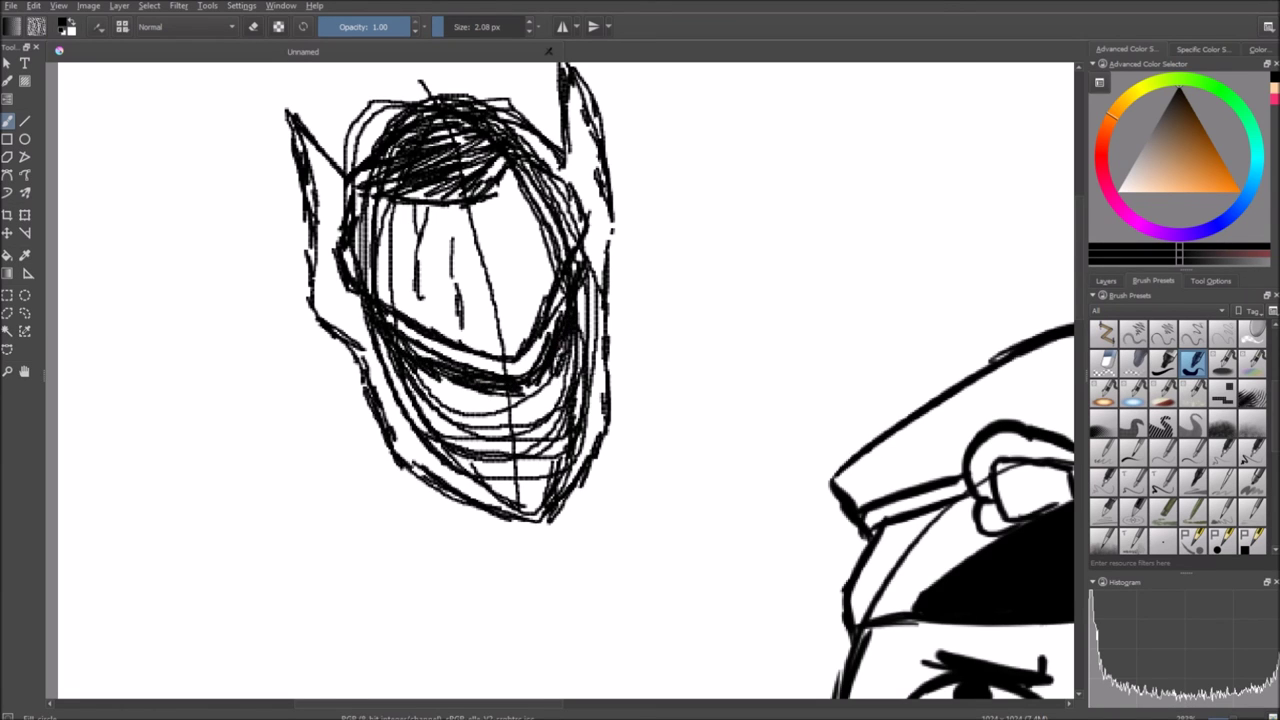
pyautogui.moveTo(512, 392)
pyautogui.mouseDown()
pyautogui.moveTo(419, 376)
pyautogui.moveTo(449, 358)
pyautogui.moveTo(438, 349)
pyautogui.mouseUp()
pyautogui.moveTo(777, 382); pyautogui.dragTo(772, 386)
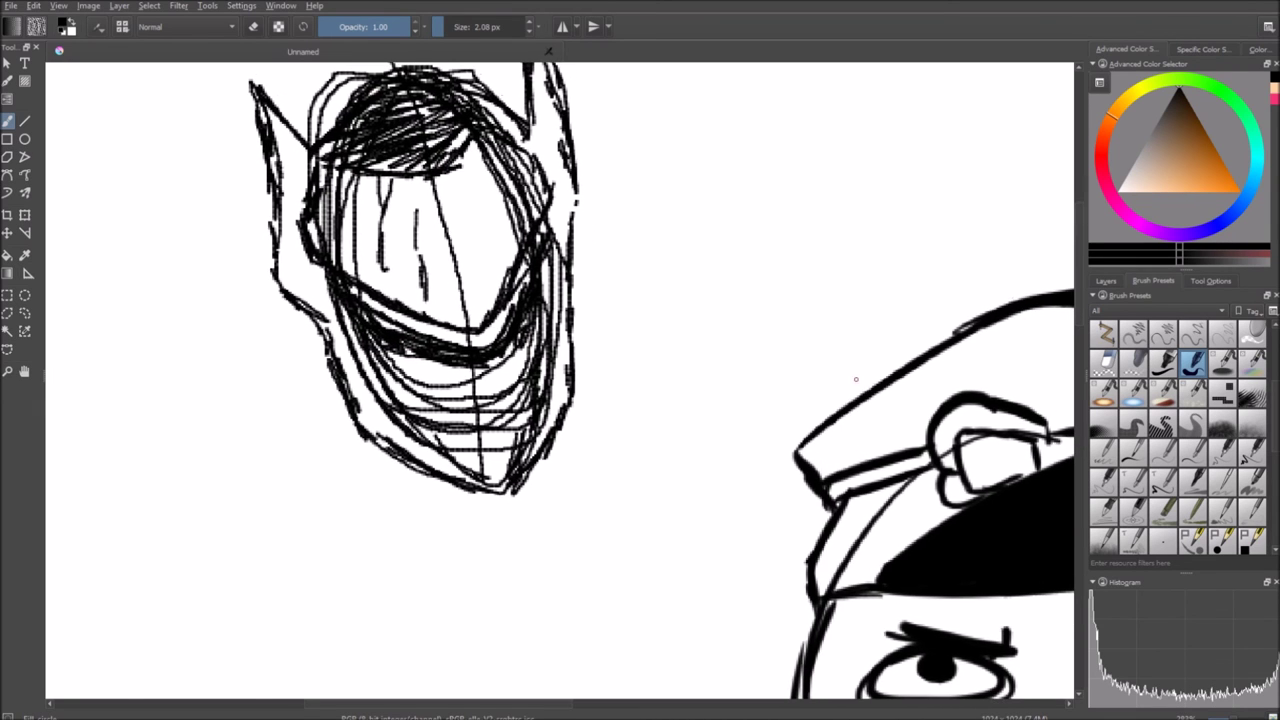
pyautogui.click(1104, 363)
pyautogui.moveTo(516, 376); pyautogui.dragTo(483, 395)
pyautogui.hotkey('ctrl', 'z')
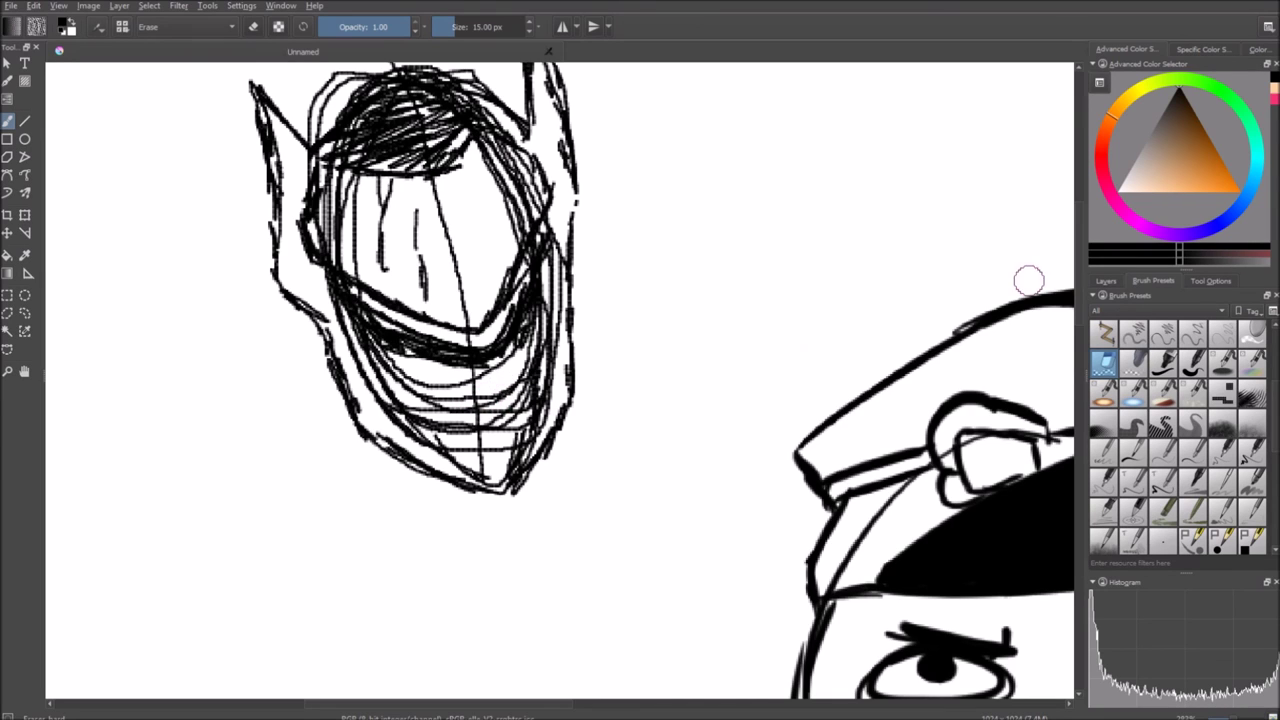
# - Paint over the curved construction lines on the chin in white with a brush size of 13.92 px
pyautogui.press('x')
pyautogui.moveTo(477, 415)
pyautogui.mouseDown()
pyautogui.moveTo(466, 412)
pyautogui.moveTo(476, 415)
pyautogui.mouseUp()
pyautogui.hotkey('ctrl', 'z')
pyautogui.click(1163, 363)
pyautogui.click(1192, 363)
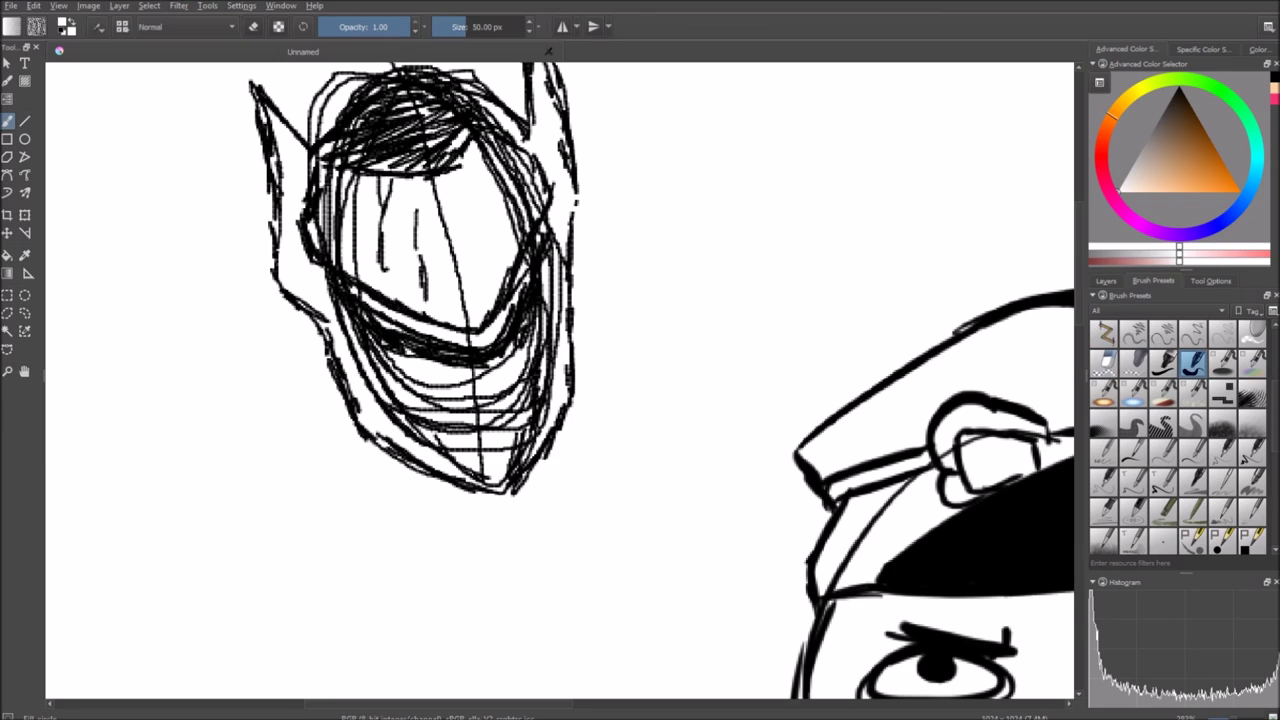
pyautogui.click(466, 411)
pyautogui.moveTo(464, 414); pyautogui.dragTo(497, 416)
pyautogui.hotkey('ctrl', 'z')
pyautogui.click(458, 27)
pyautogui.moveTo(488, 386)
pyautogui.mouseDown()
pyautogui.moveTo(480, 404)
pyautogui.moveTo(456, 385)
pyautogui.moveTo(360, 366)
pyautogui.moveTo(410, 422)
pyautogui.moveTo(462, 424)
pyautogui.moveTo(537, 360)
pyautogui.moveTo(534, 337)
pyautogui.moveTo(540, 380)
pyautogui.moveTo(526, 414)
pyautogui.moveTo(494, 408)
pyautogui.moveTo(446, 443)
pyautogui.moveTo(469, 457)
pyautogui.moveTo(526, 434)
pyautogui.moveTo(548, 292)
pyautogui.mouseUp()
pyautogui.scroll(3, 548, 292)
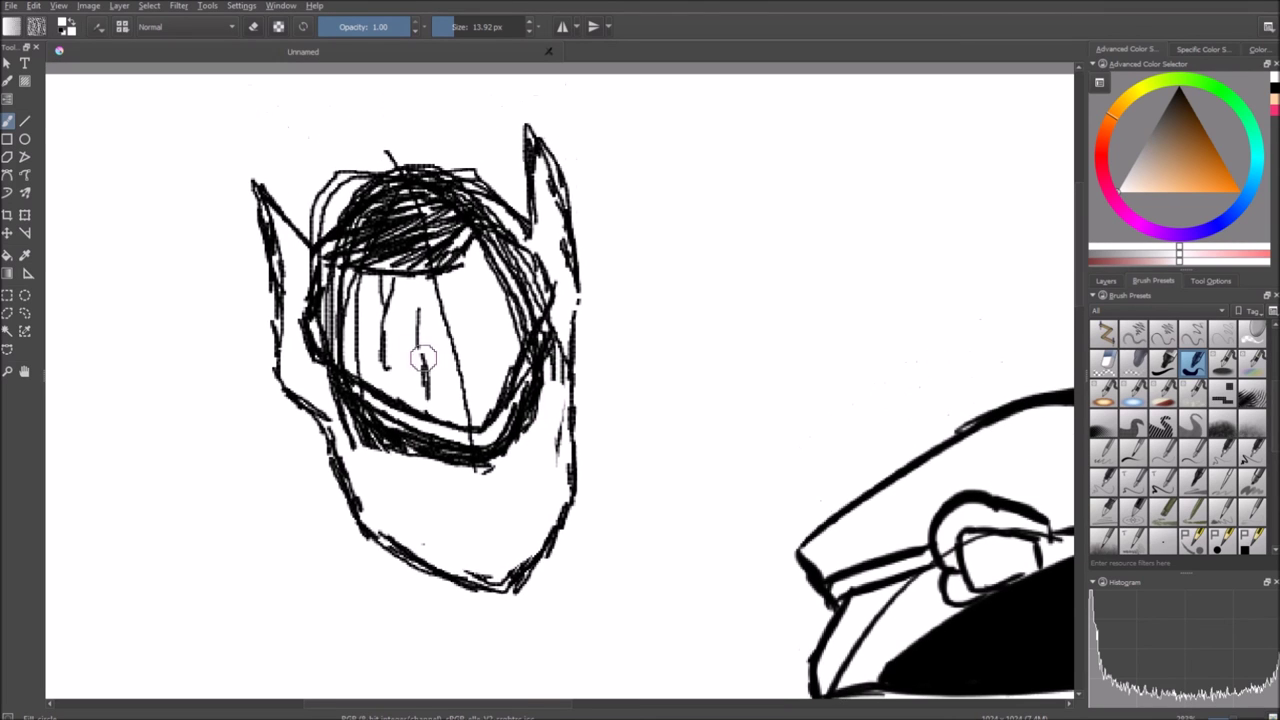
# - Paint out the face's centre guideline and the stray lines around the head's top and left ear in white
pyautogui.moveTo(427, 290); pyautogui.dragTo(463, 403)
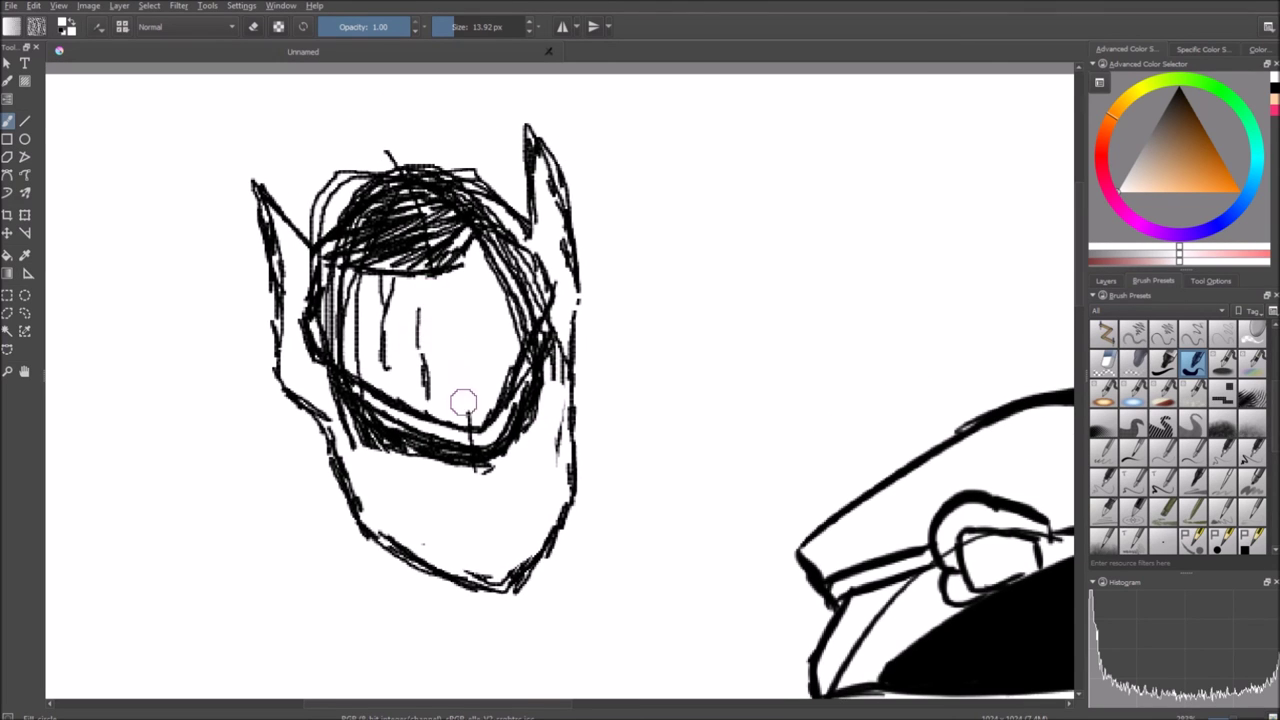
pyautogui.moveTo(328, 163)
pyautogui.mouseDown()
pyautogui.moveTo(316, 218)
pyautogui.moveTo(414, 137)
pyautogui.moveTo(503, 194)
pyautogui.moveTo(439, 160)
pyautogui.moveTo(366, 163)
pyautogui.moveTo(309, 220)
pyautogui.mouseUp()
pyautogui.moveTo(234, 197)
pyautogui.mouseDown()
pyautogui.moveTo(248, 219)
pyautogui.moveTo(243, 193)
pyautogui.mouseUp()
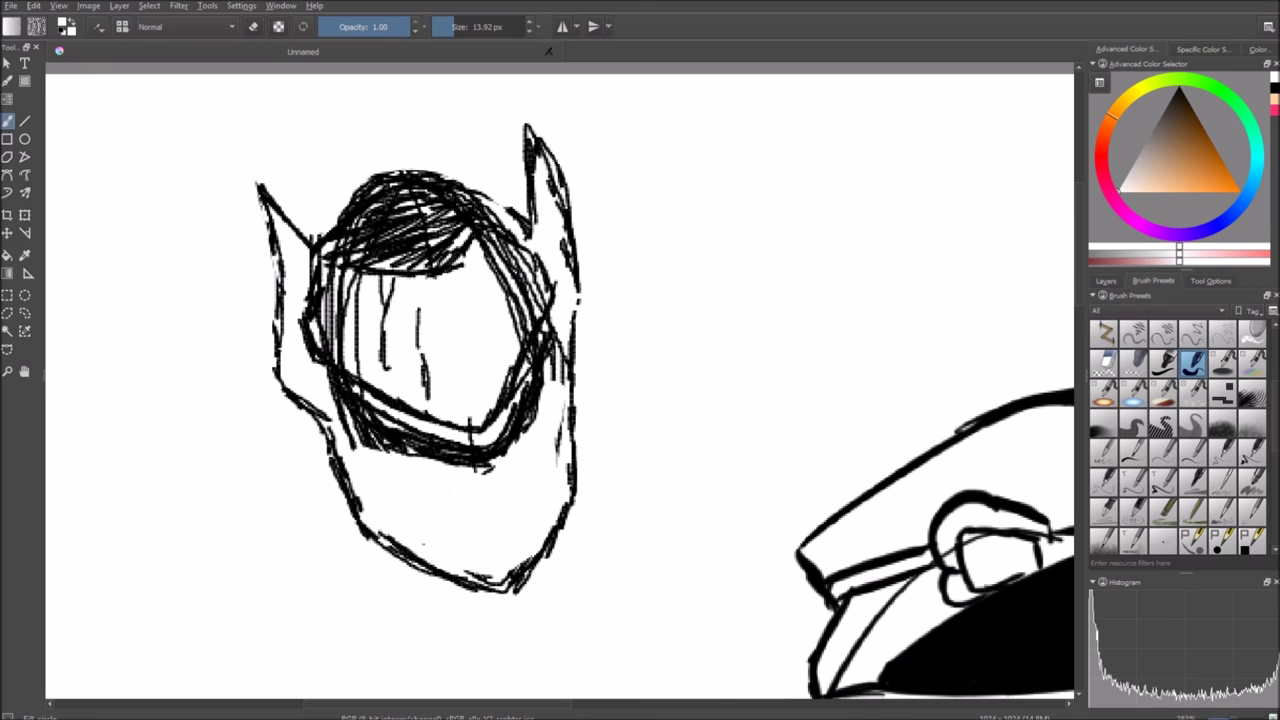
# - Draw a dark vertical tuft below the face band's point in black with a 1.16 px brush, adding light hatching on the chin
pyautogui.moveTo(442, 488); pyautogui.dragTo(388, 349)
pyautogui.scroll(1, 388, 349)
pyautogui.scroll(2, 388, 349)
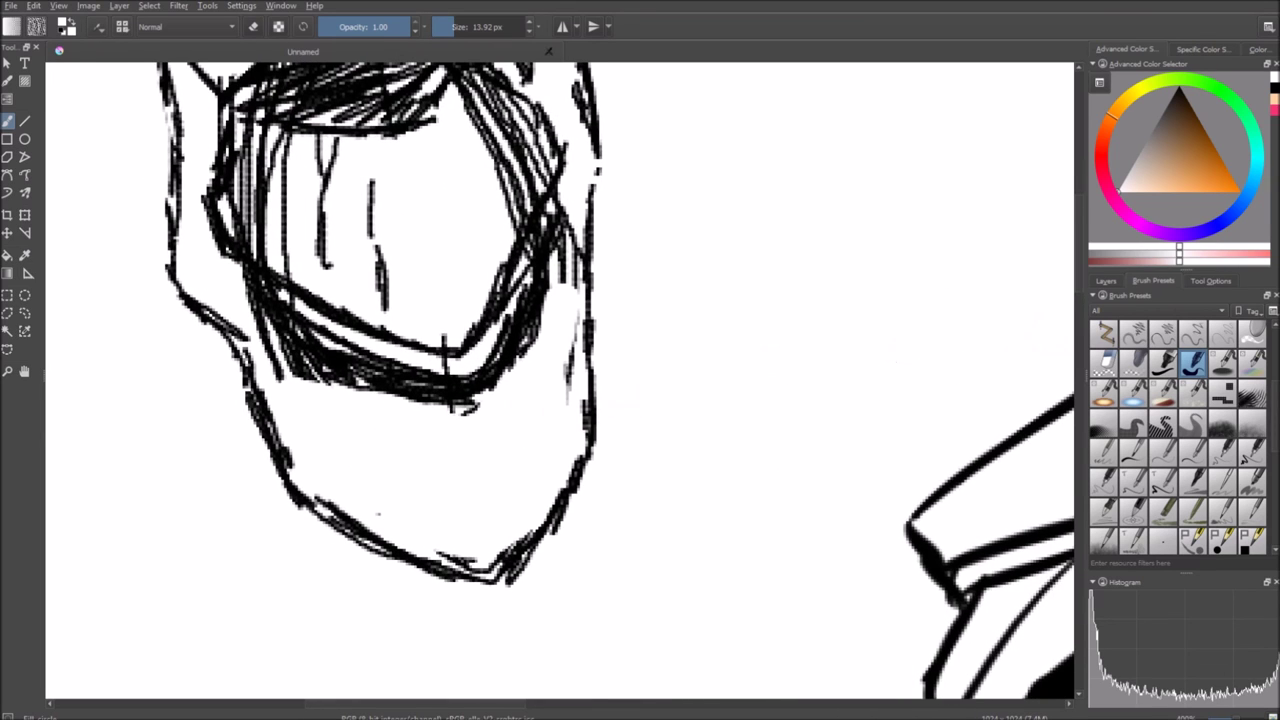
pyautogui.click(1179, 88)
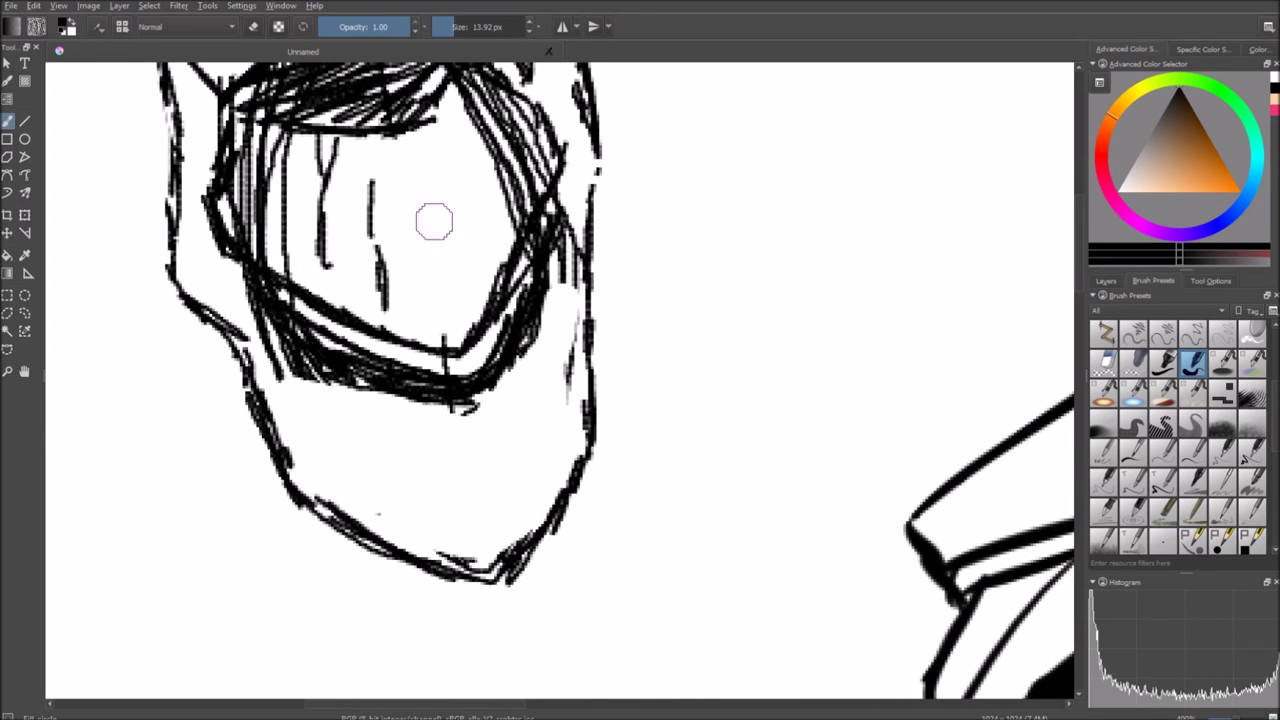
pyautogui.moveTo(460, 410); pyautogui.dragTo(466, 458)
pyautogui.hotkey('ctrl', 'z')
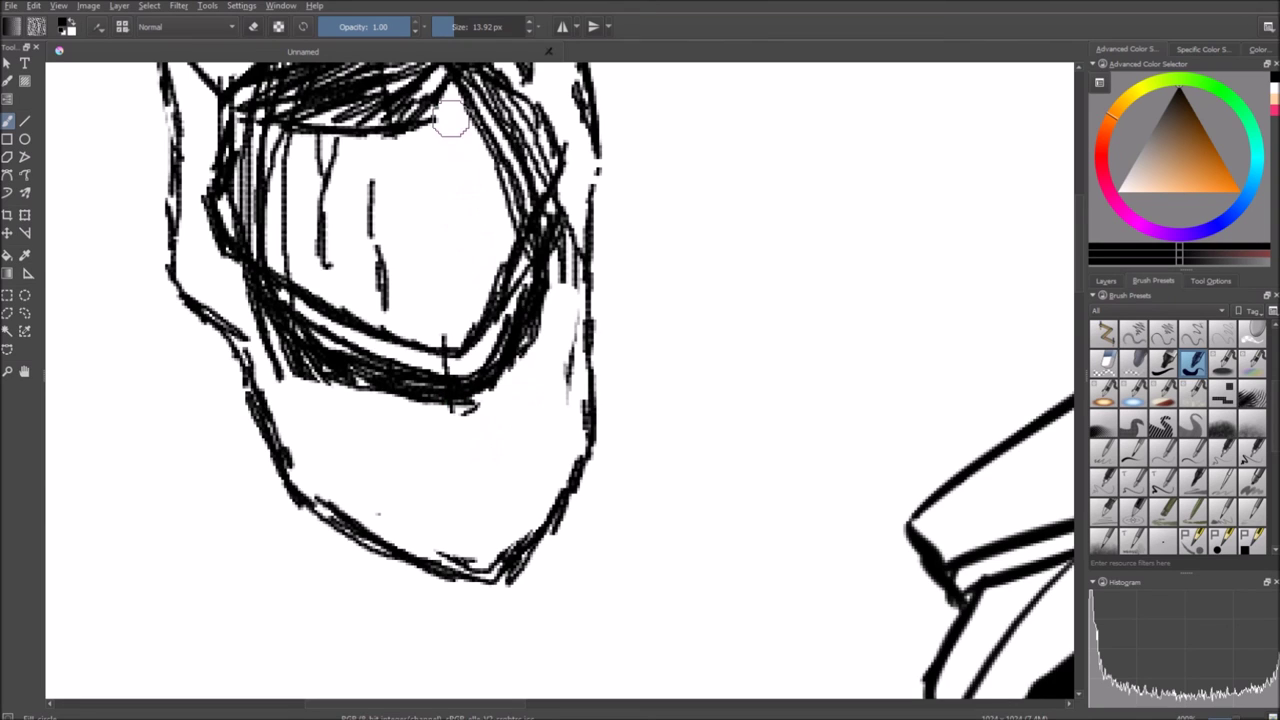
pyautogui.moveTo(445, 27); pyautogui.dragTo(441, 27)
pyautogui.moveTo(462, 400)
pyautogui.mouseDown()
pyautogui.moveTo(478, 492)
pyautogui.moveTo(480, 470)
pyautogui.mouseUp()
pyautogui.moveTo(498, 375); pyautogui.dragTo(482, 460)
pyautogui.moveTo(482, 398); pyautogui.dragTo(466, 462)
pyautogui.moveTo(464, 404); pyautogui.dragTo(470, 451)
# - Sign the drawing with a cursive signature in the blank area above the capped figure, using an 8.36 px black brush
pyautogui.scroll(-2, 474, 429)
pyautogui.scroll(-1, 474, 429)
pyautogui.scroll(1, 474, 429)
pyautogui.scroll(-3, 520, 428)
pyautogui.moveTo(585, 412)
pyautogui.mouseDown()
pyautogui.moveTo(575, 361)
pyautogui.moveTo(528, 321)
pyautogui.mouseUp()
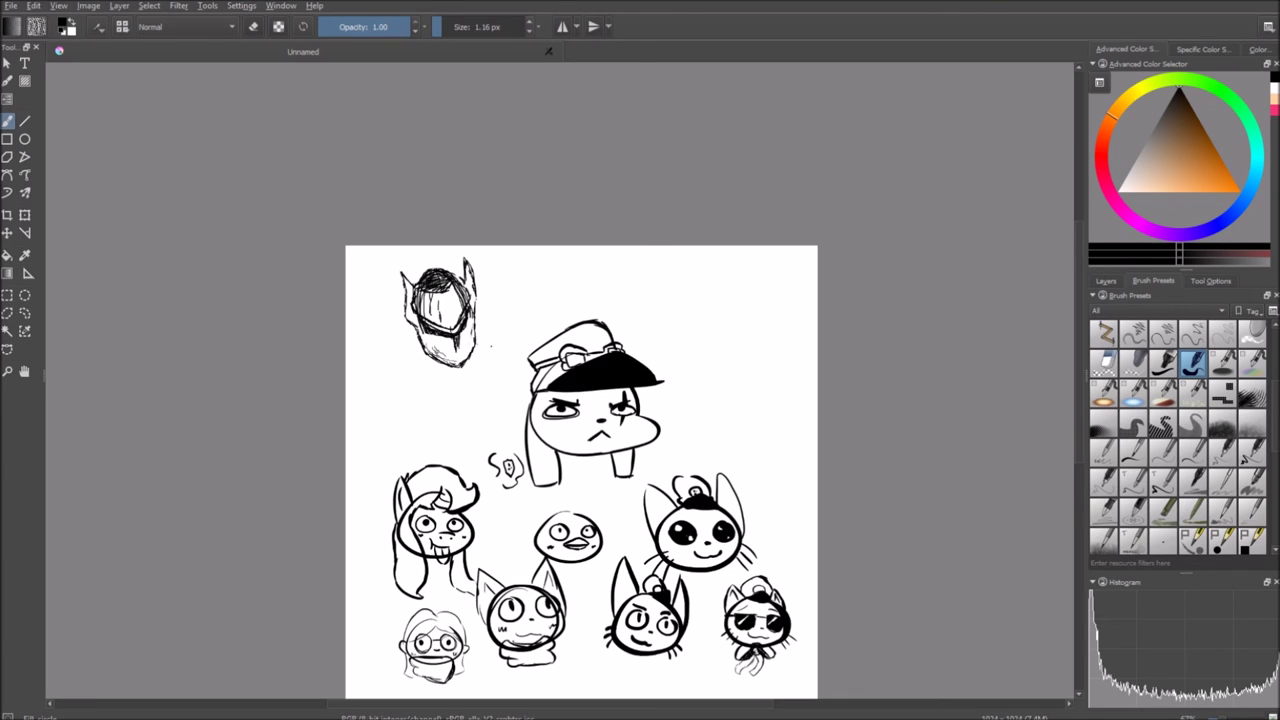
pyautogui.scroll(3, 664, 458)
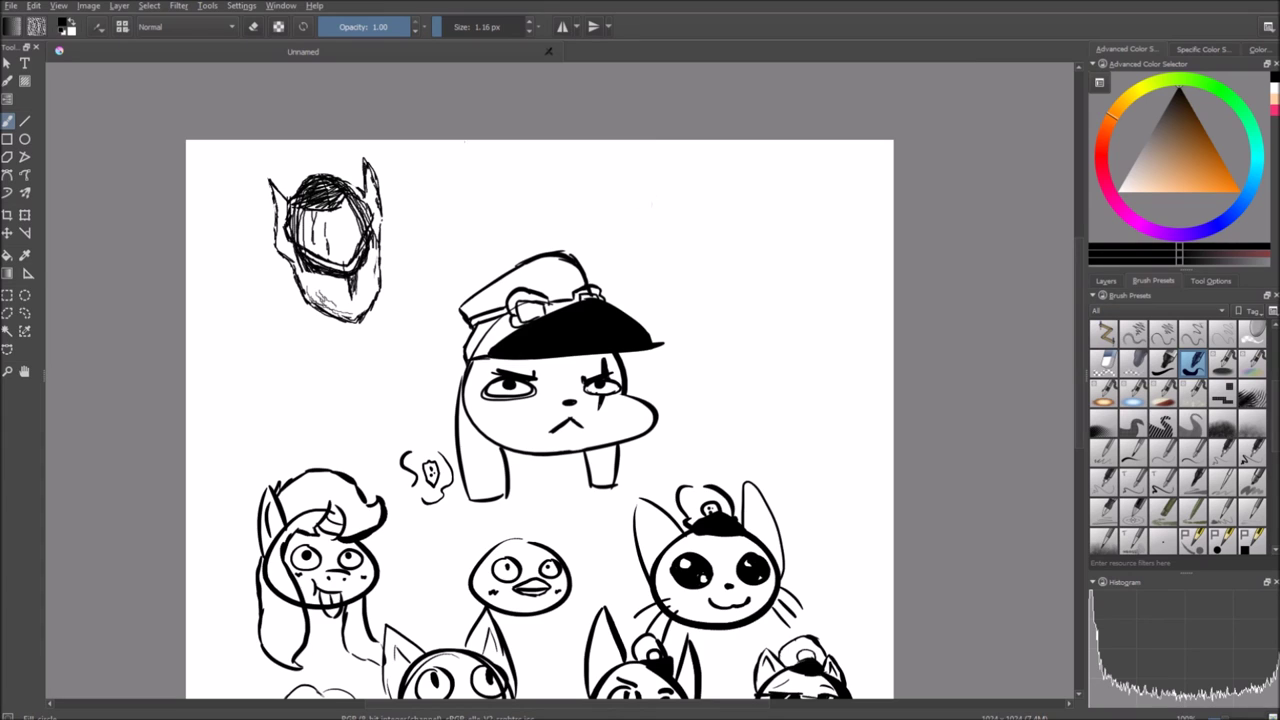
pyautogui.press(']')
pyautogui.moveTo(448, 27); pyautogui.dragTo(451, 27)
pyautogui.moveTo(624, 257); pyautogui.dragTo(595, 234)
pyautogui.hotkey('ctrl', 'z')
pyautogui.moveTo(806, 565); pyautogui.dragTo(780, 545)
pyautogui.moveTo(626, 197)
pyautogui.mouseDown()
pyautogui.moveTo(659, 205)
pyautogui.moveTo(700, 171)
pyautogui.moveTo(738, 184)
pyautogui.moveTo(828, 174)
pyautogui.mouseUp()
pyautogui.moveTo(856, 285); pyautogui.dragTo(848, 272)
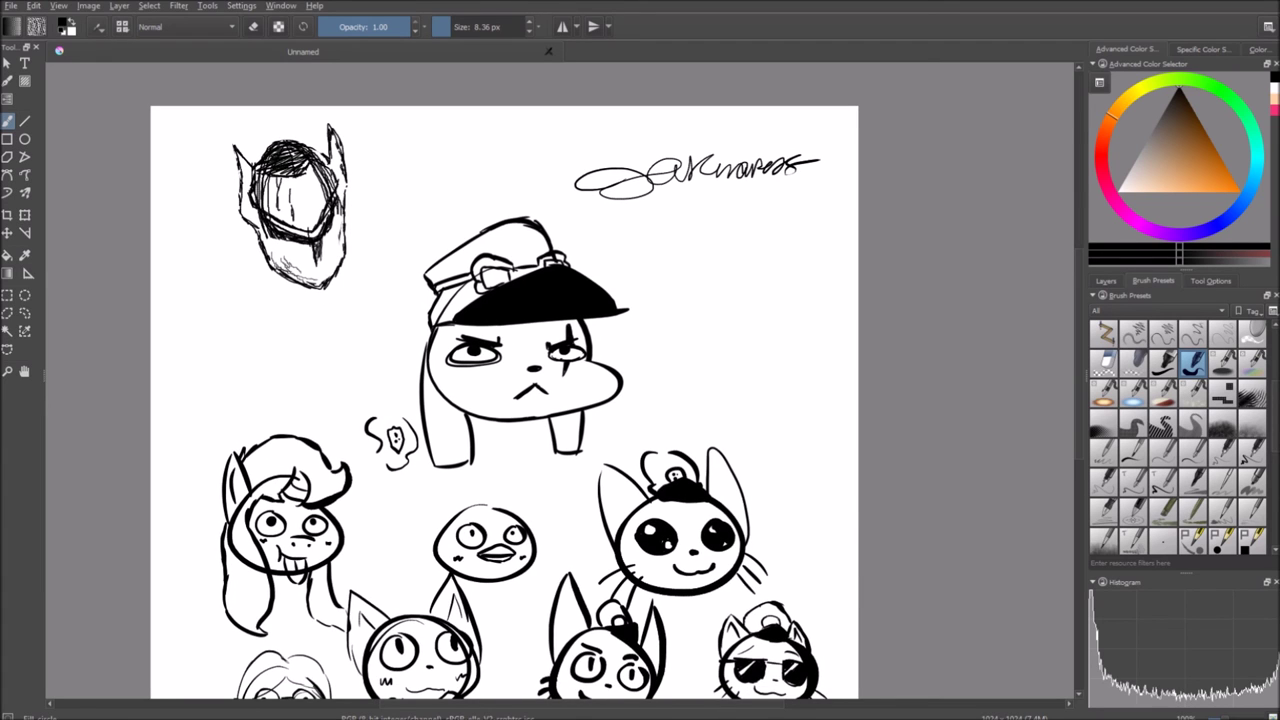